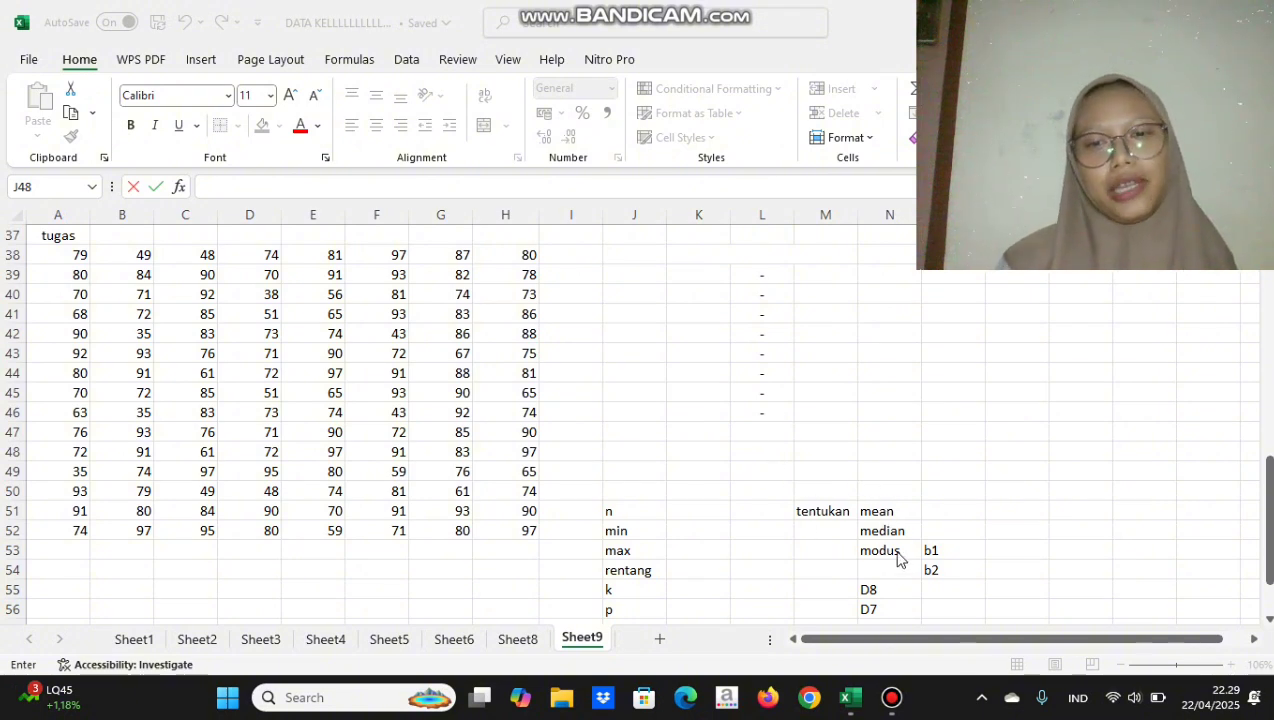
Look over the tugas data table and the list of statistics to determine, from n and min through Q3
{"action": "scroll", "coordinate": [926, 567], "scroll_direction": "down", "scroll_amount": 2}
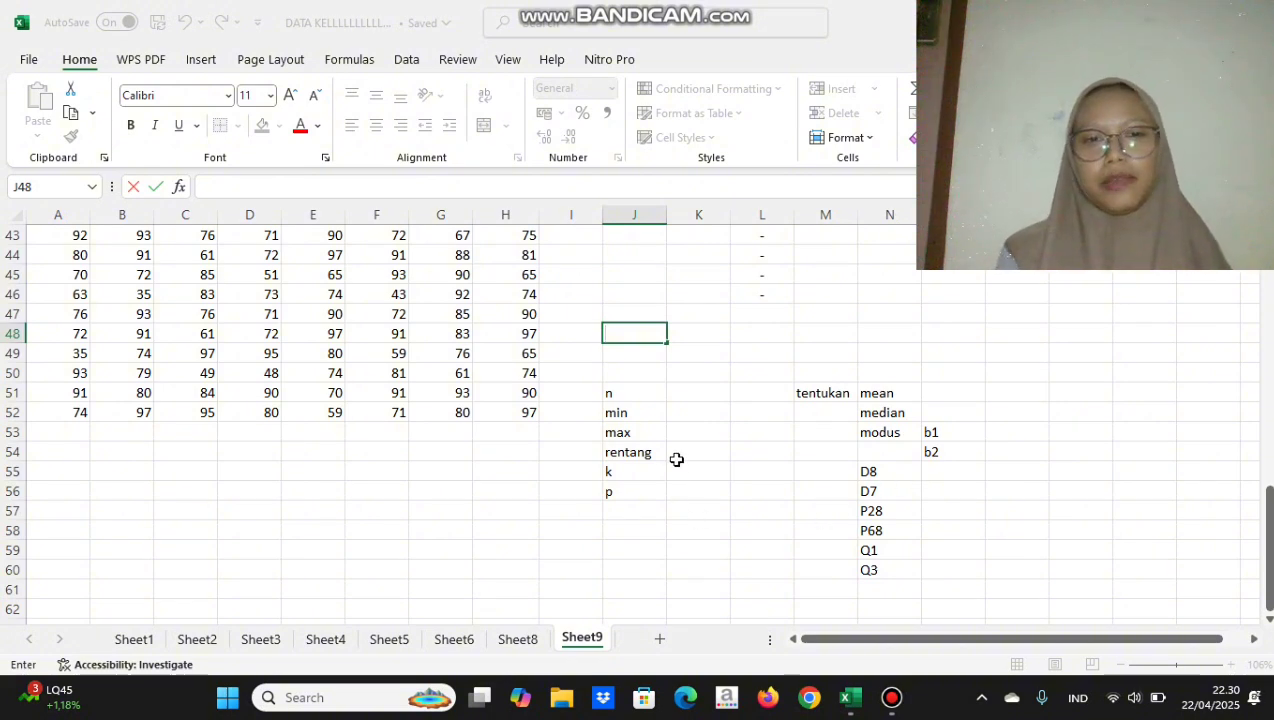
{"action": "scroll", "coordinate": [675, 460], "scroll_direction": "up", "scroll_amount": 2}
{"action": "scroll", "coordinate": [676, 459], "scroll_direction": "down", "scroll_amount": 1}
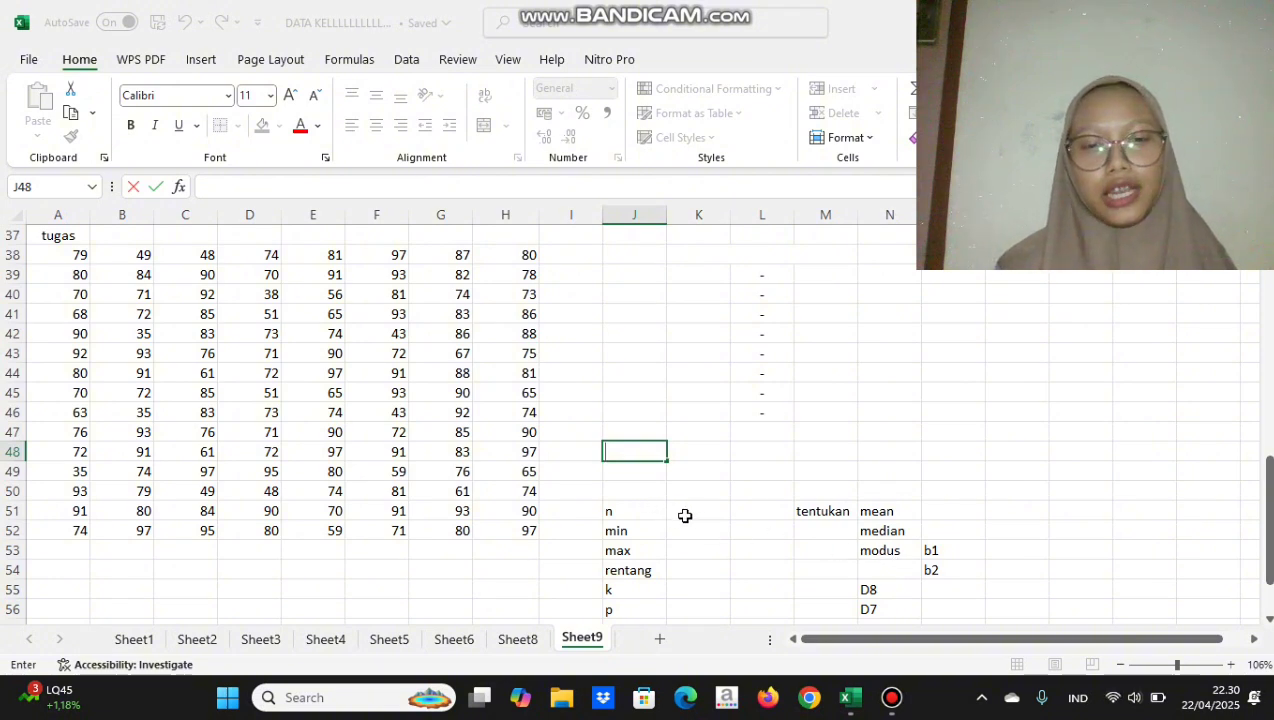
{"action": "scroll", "coordinate": [685, 515], "scroll_direction": "down", "scroll_amount": 1}
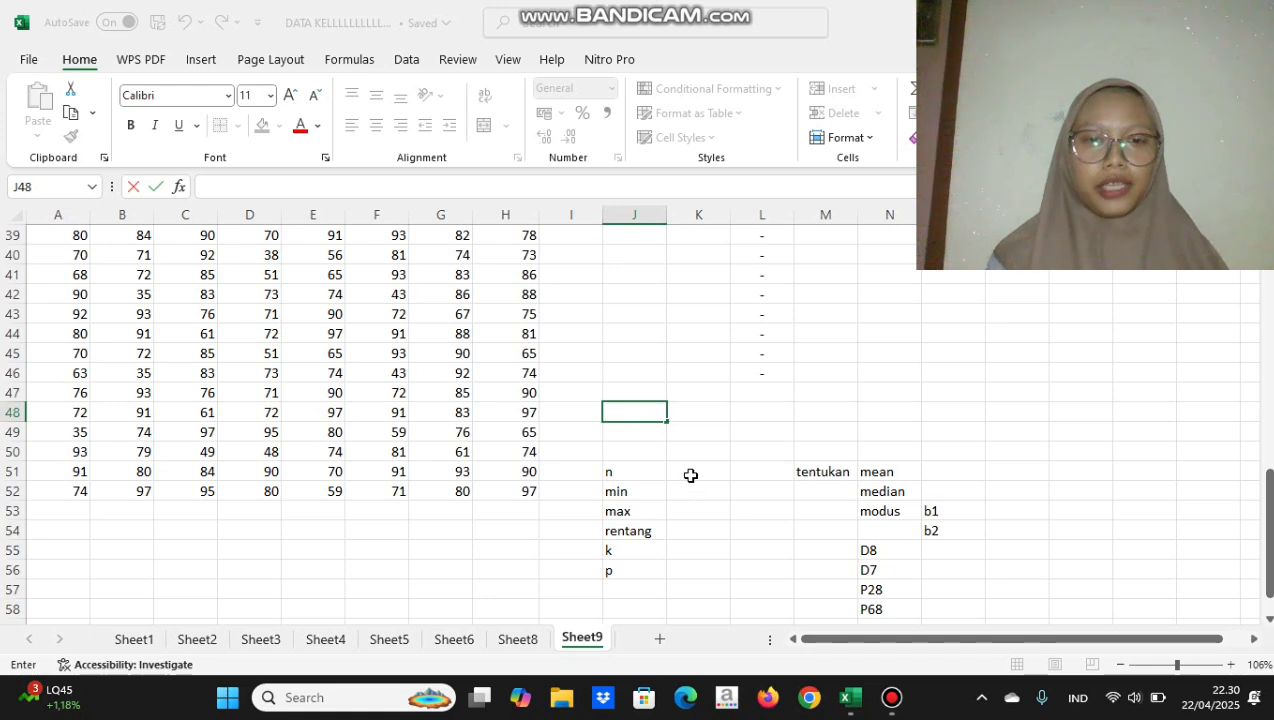
{"action": "scroll", "coordinate": [690, 475], "scroll_direction": "up", "scroll_amount": 1}
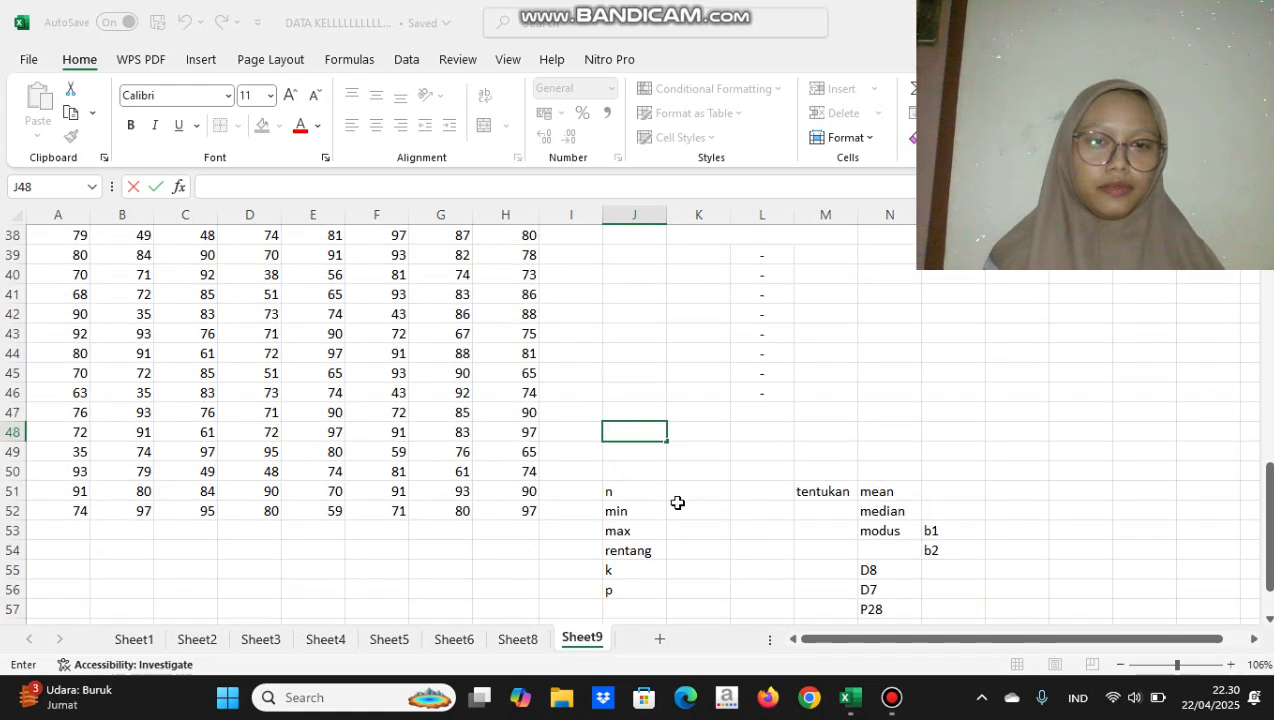
{"action": "scroll", "coordinate": [675, 473], "scroll_direction": "up", "scroll_amount": 2}
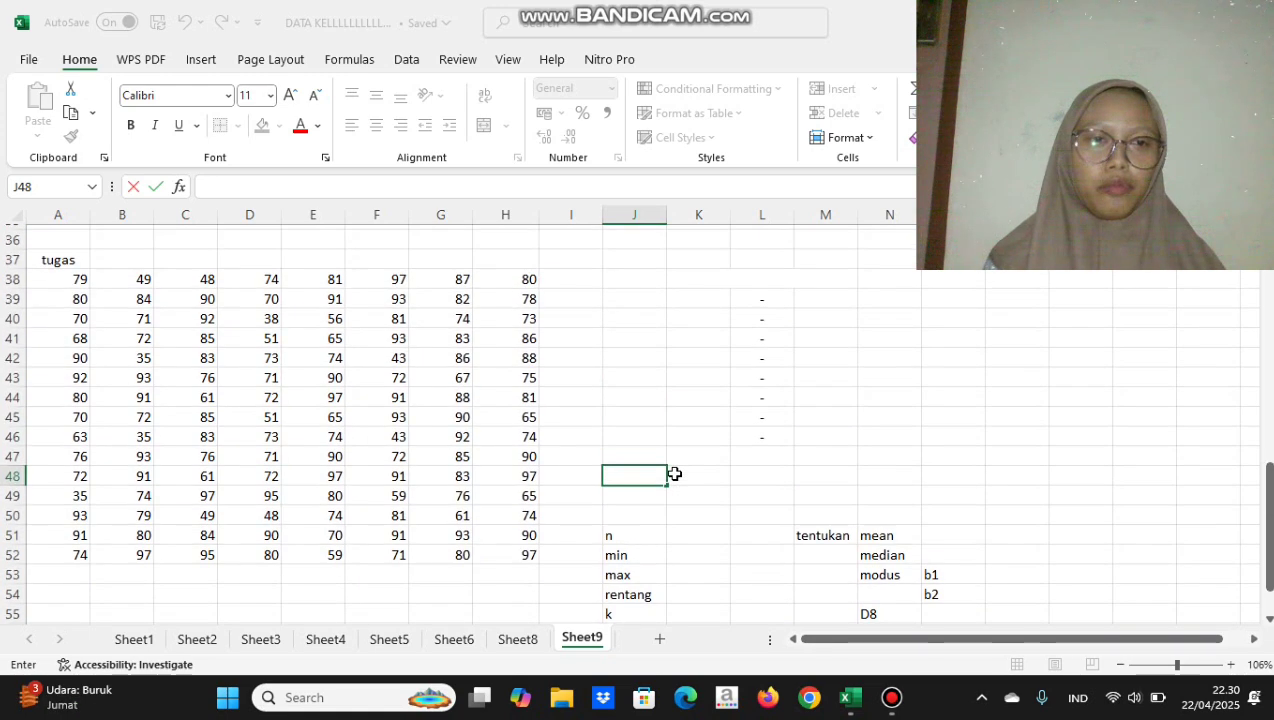
{"action": "scroll", "coordinate": [640, 500], "scroll_direction": "down", "scroll_amount": 1}
{"action": "scroll", "coordinate": [695, 512], "scroll_direction": "up", "scroll_amount": 1}
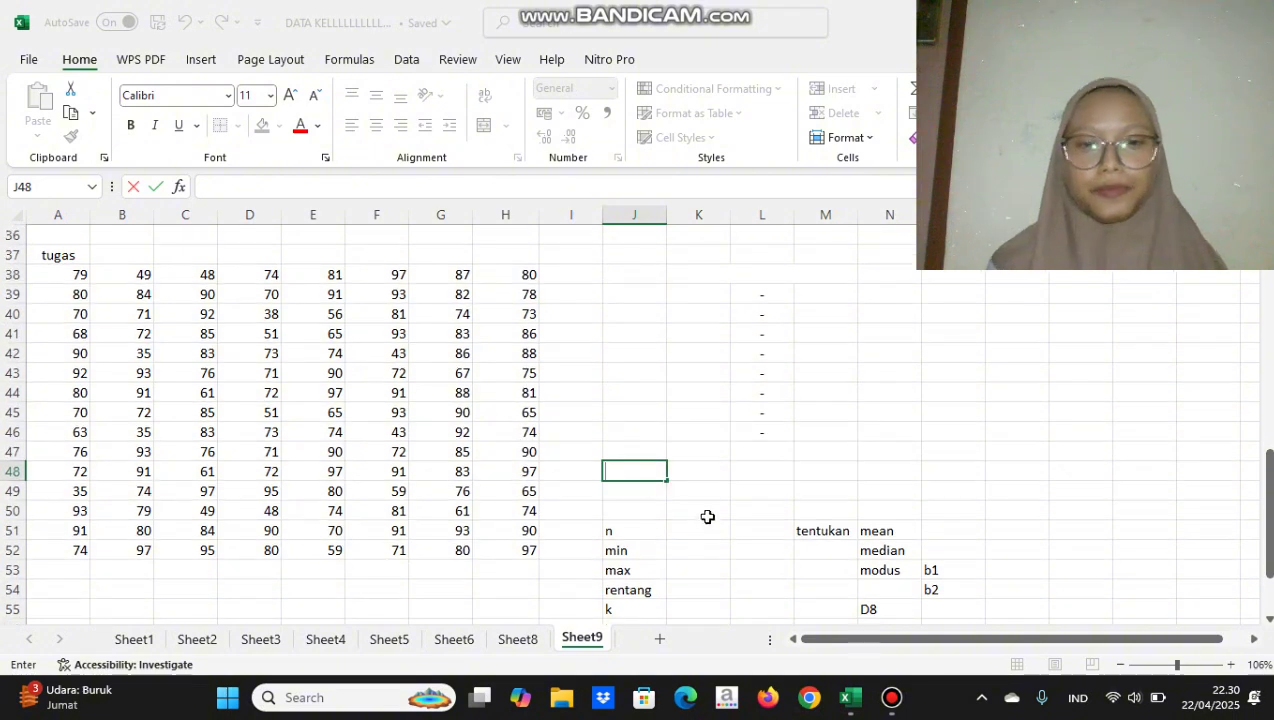
Calculate n in K51 with the COUNT function over the tugas data range A38:H52
{"action": "left_click", "coordinate": [707, 535]}
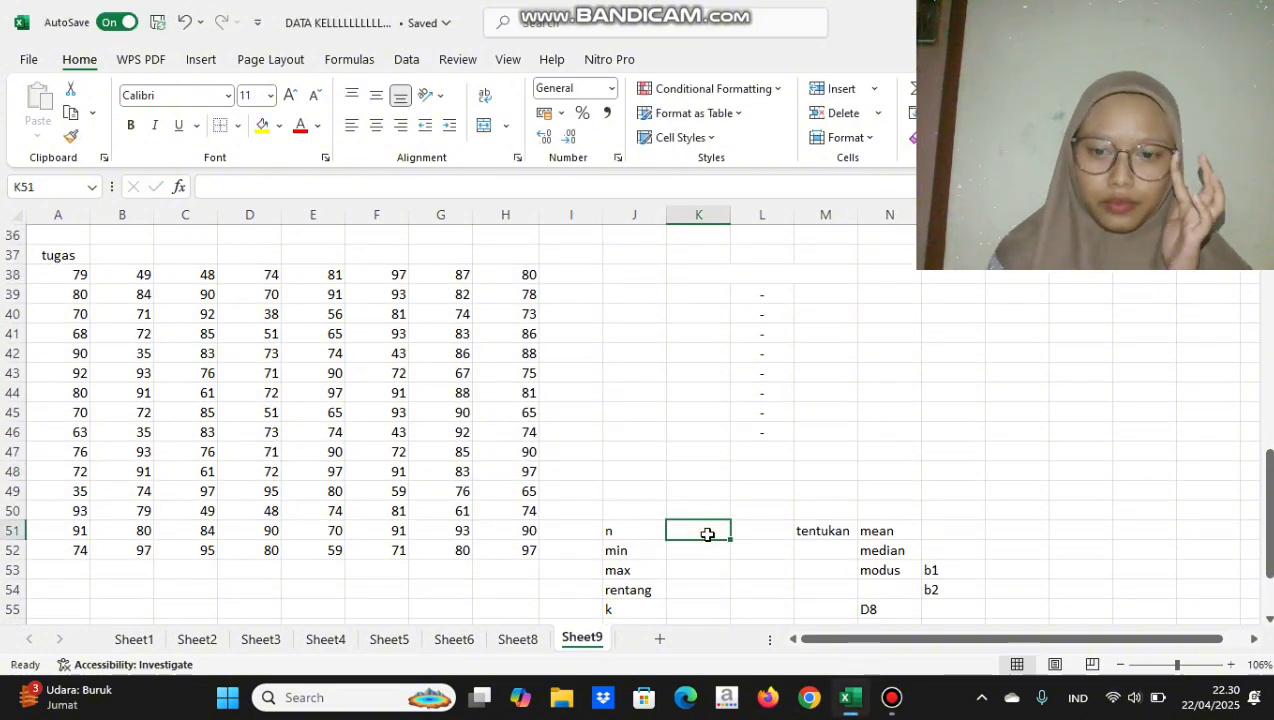
{"action": "type", "text": "="}
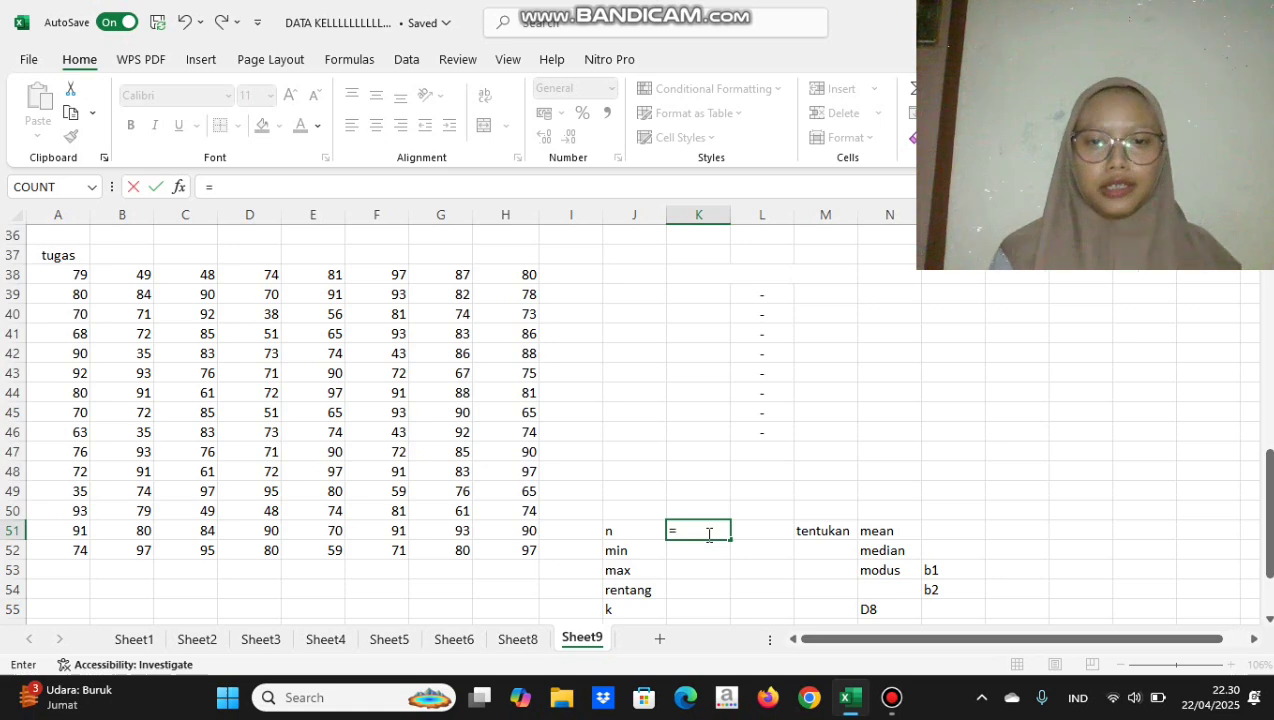
{"action": "type", "text": "c"}
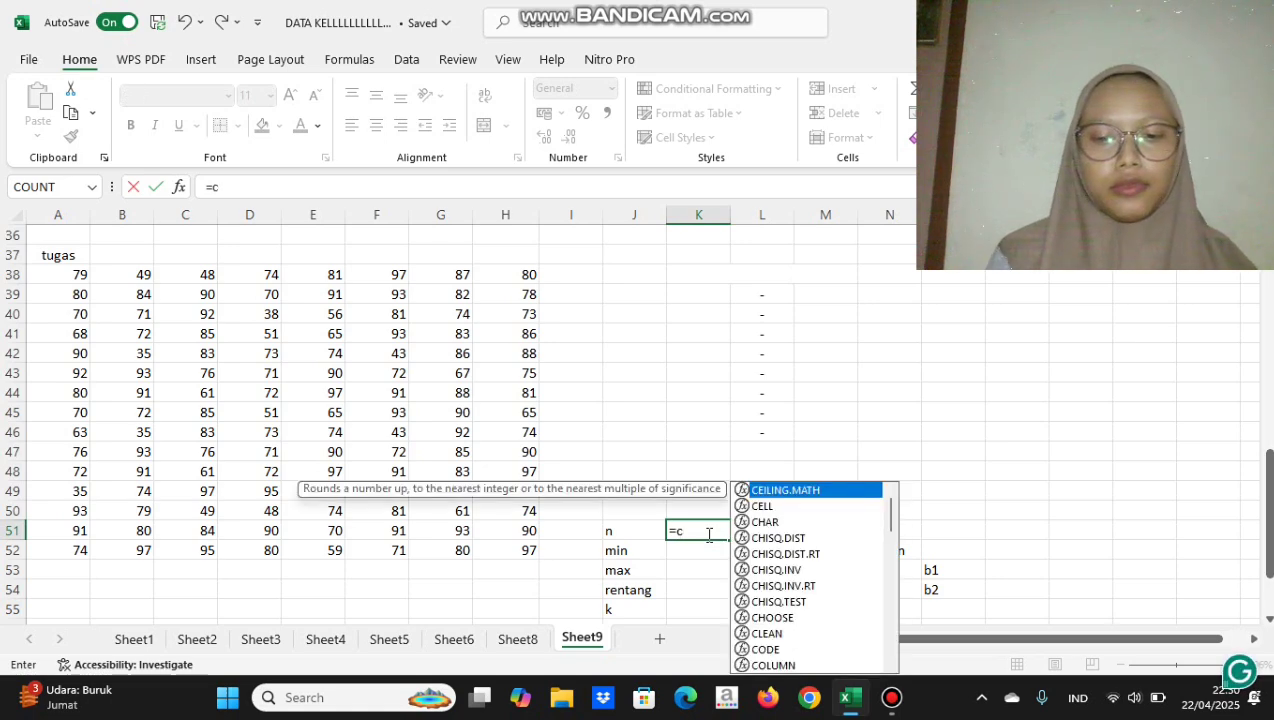
{"action": "type", "text": "ount"}
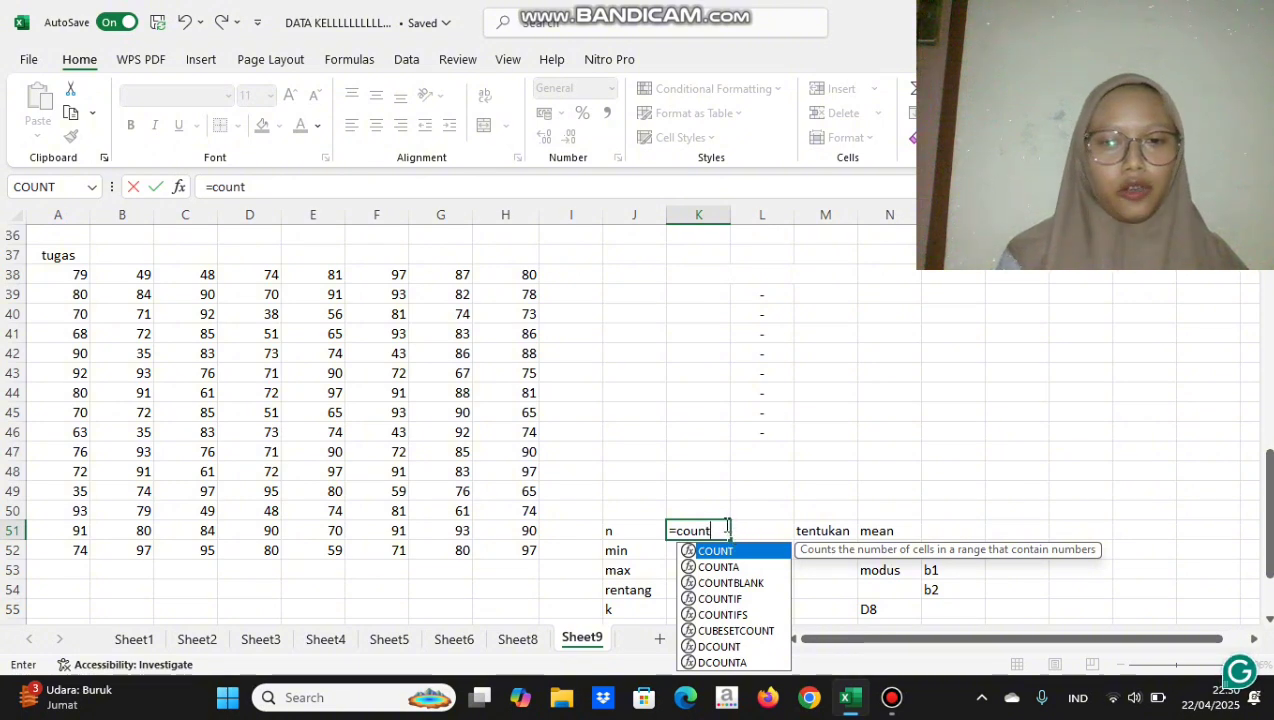
{"action": "type", "text": "("}
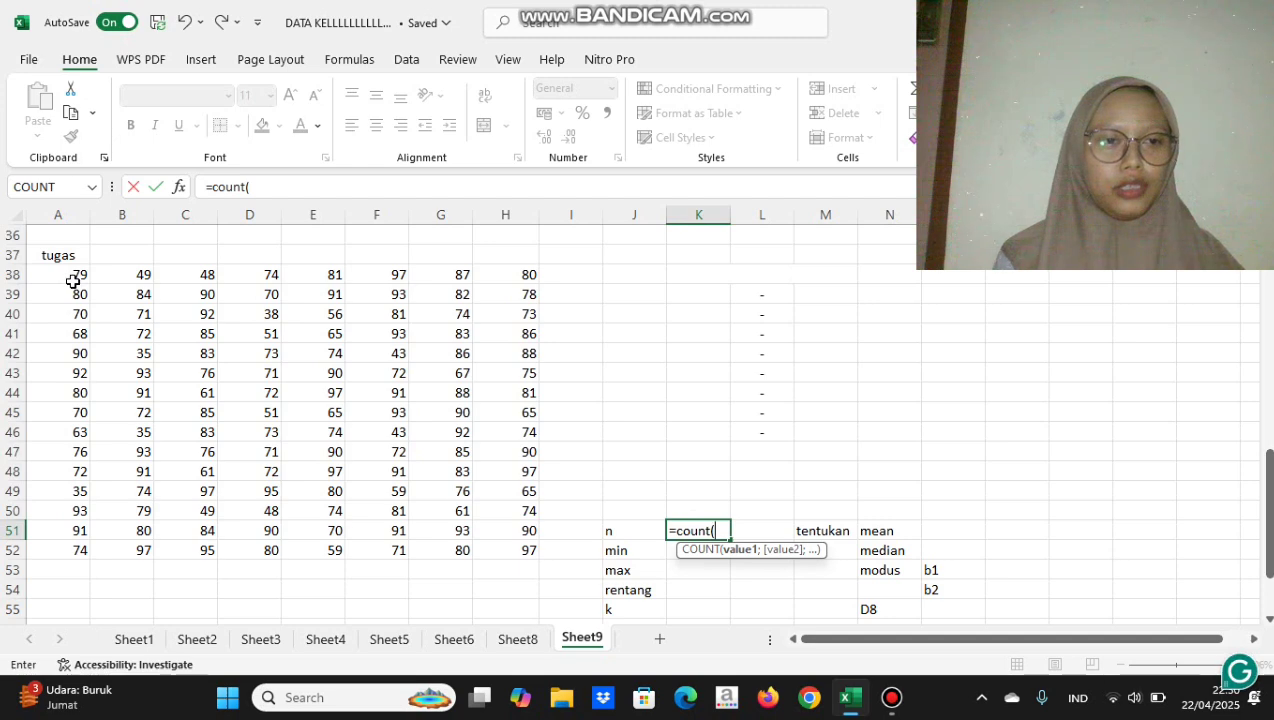
{"action": "left_click_drag", "start_coordinate": [65, 275], "coordinate": [518, 547]}
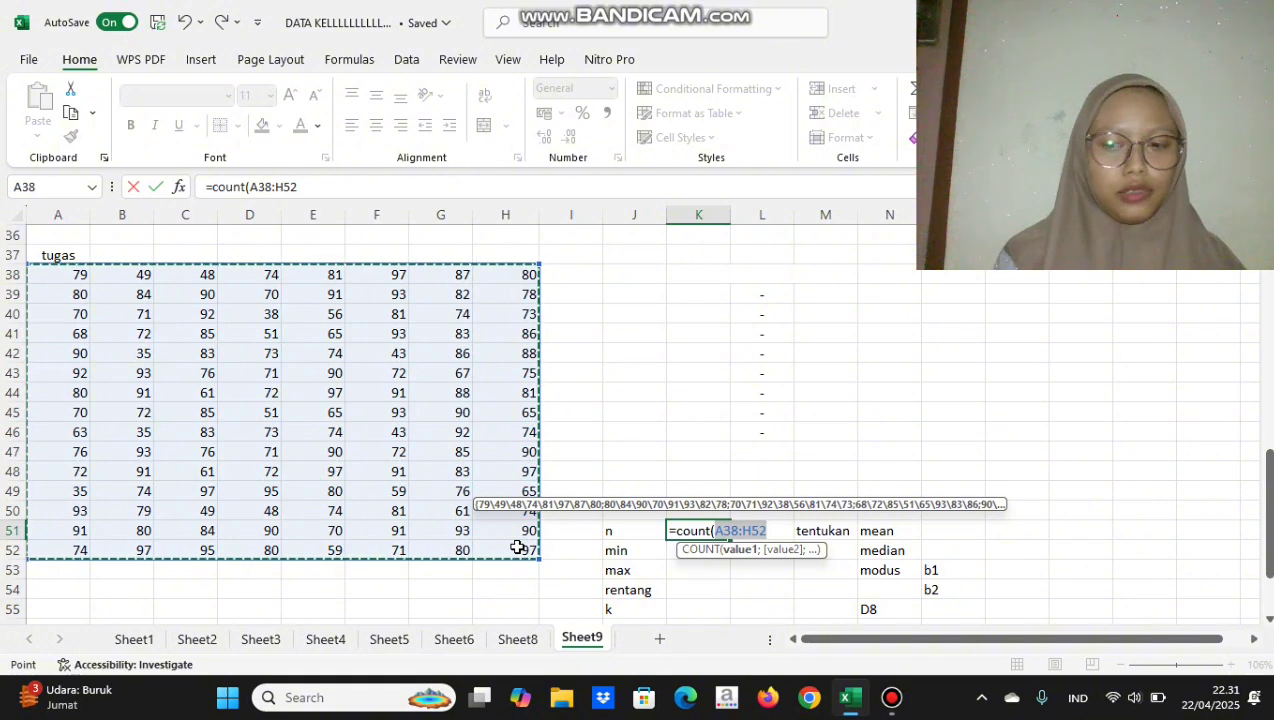
{"action": "key", "text": "Return"}
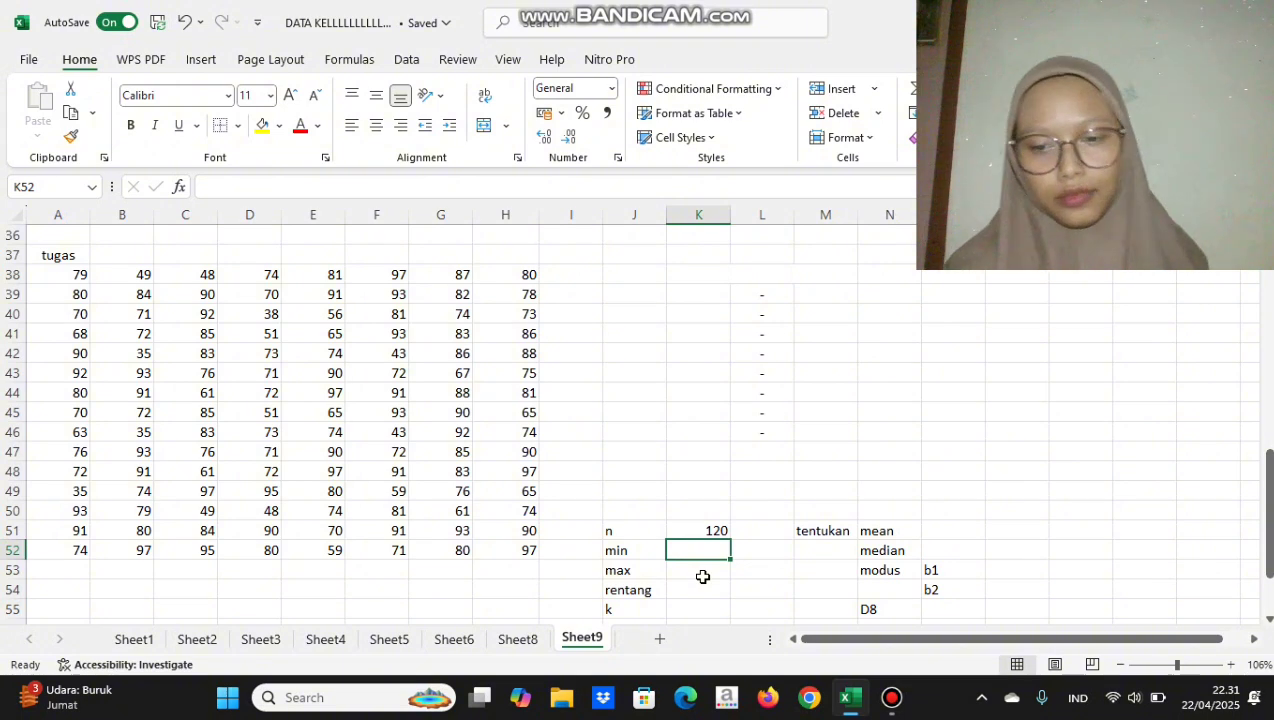
Calculate the minimum in K52 with the MIN function over the tugas data A38:H52
{"action": "type", "text": "="}
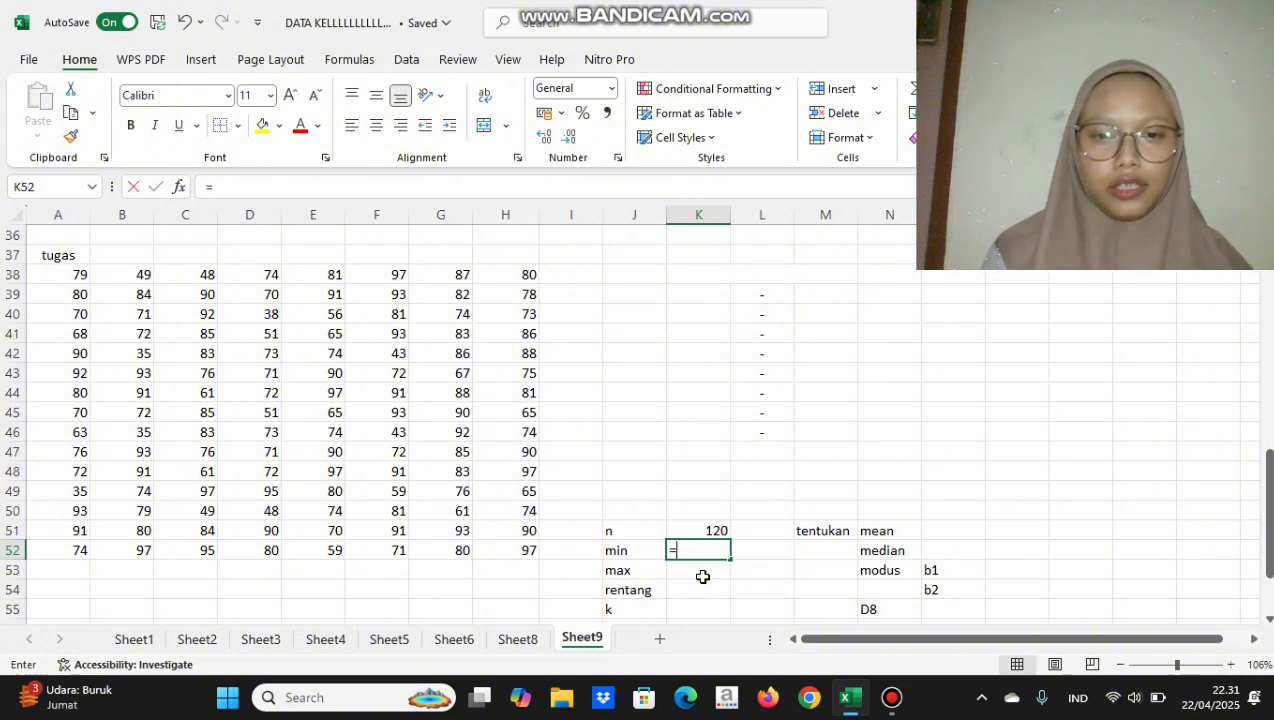
{"action": "type", "text": "min"}
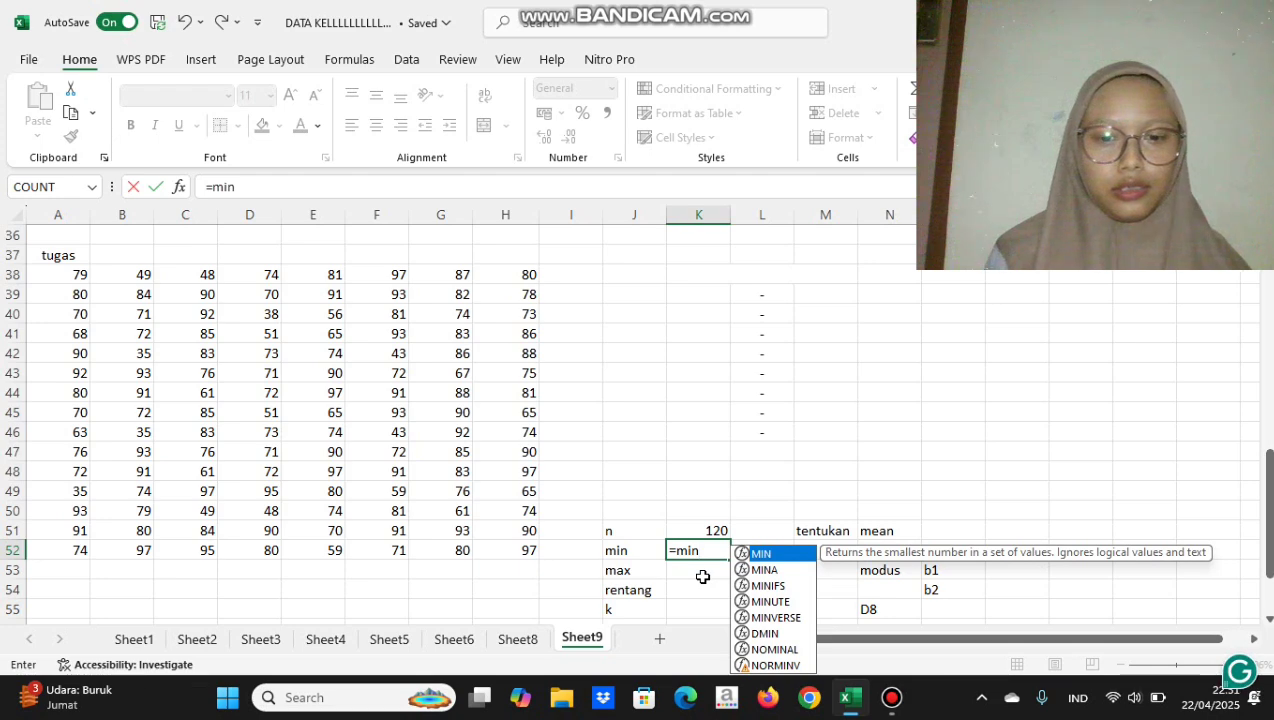
{"action": "type", "text": "("}
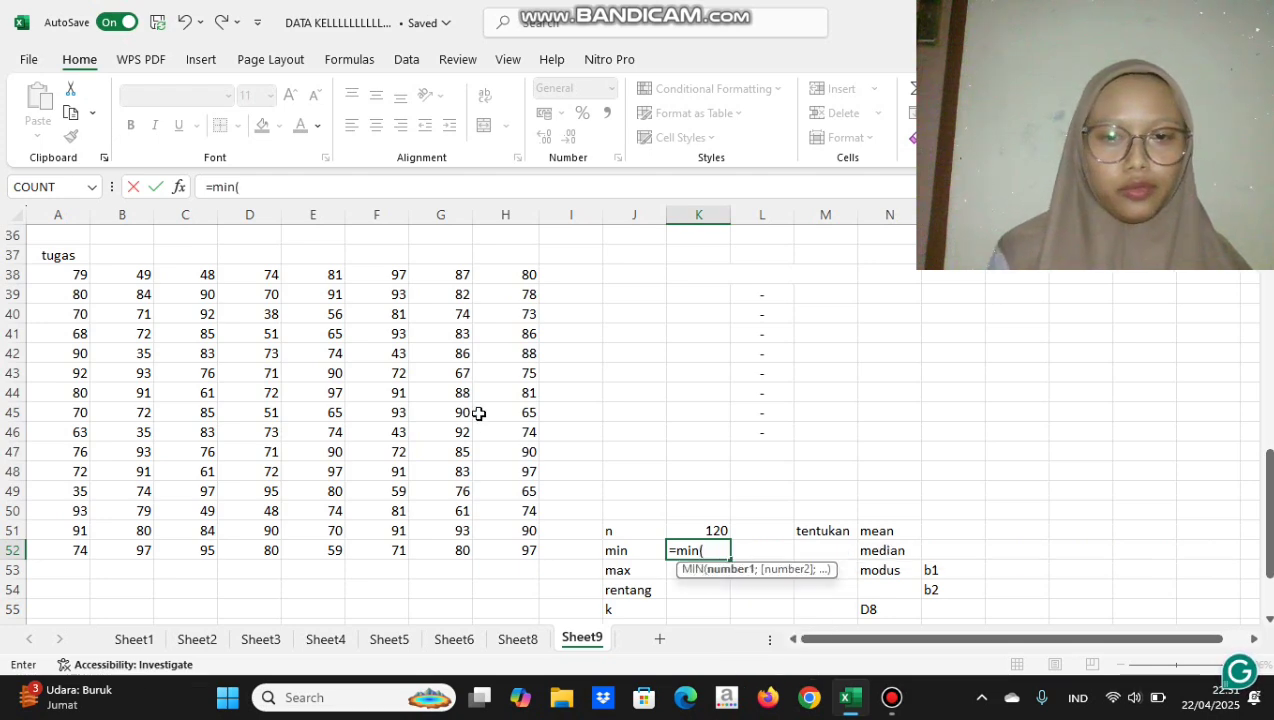
{"action": "left_click", "coordinate": [74, 275]}
{"action": "left_click_drag", "start_coordinate": [145, 303], "coordinate": [522, 548]}
{"action": "key", "text": "Return"}
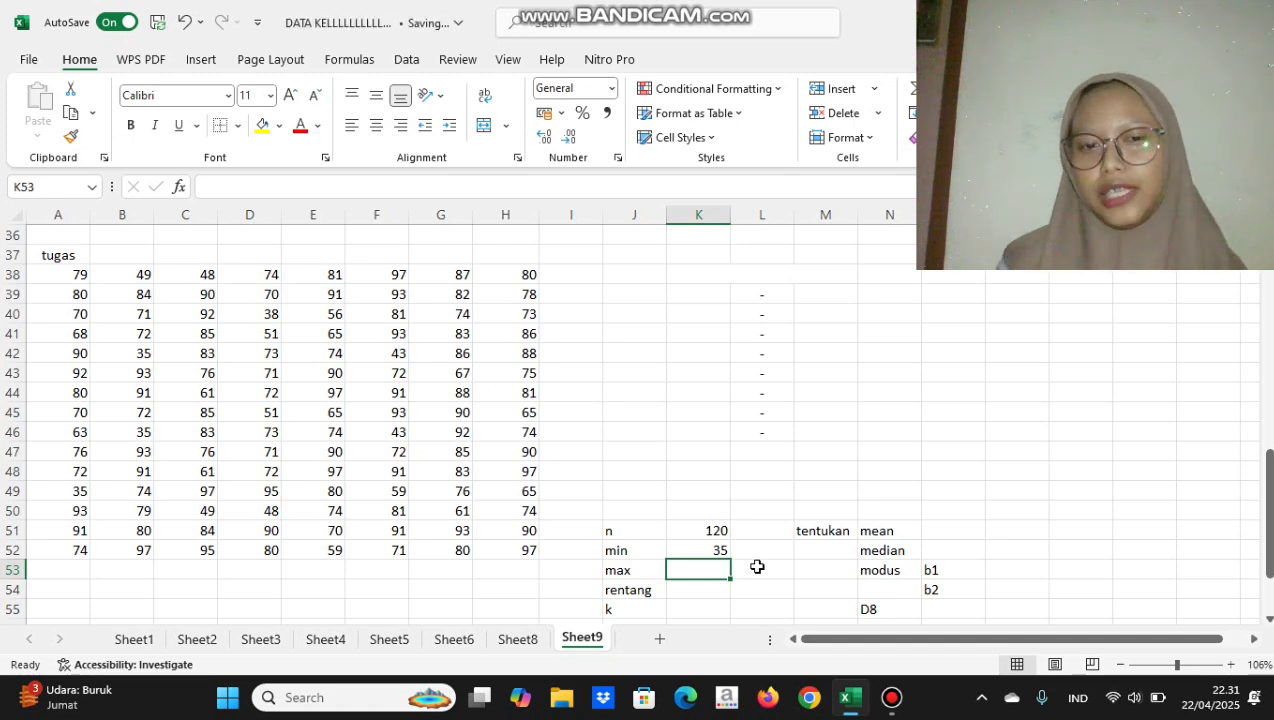
Calculate the maximum in K53 with the MAX function over the tugas data A38:H52
{"action": "type", "text": "="}
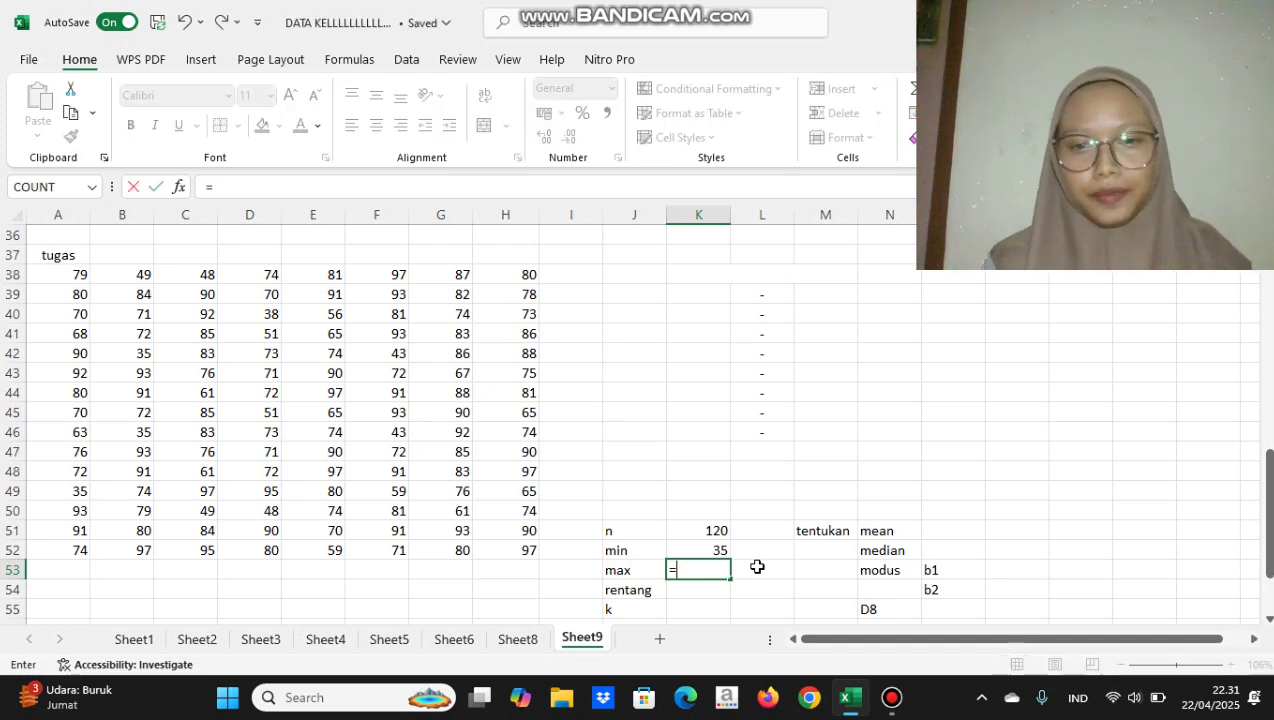
{"action": "type", "text": "ma"}
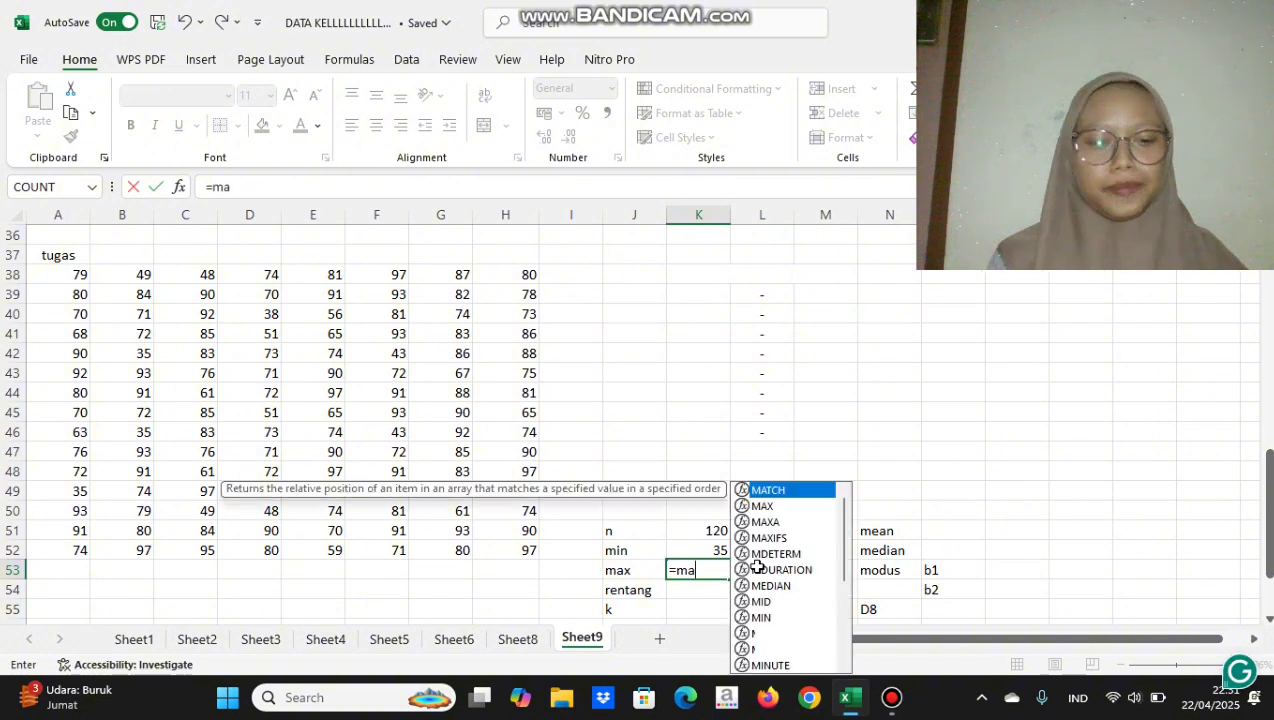
{"action": "type", "text": "x("}
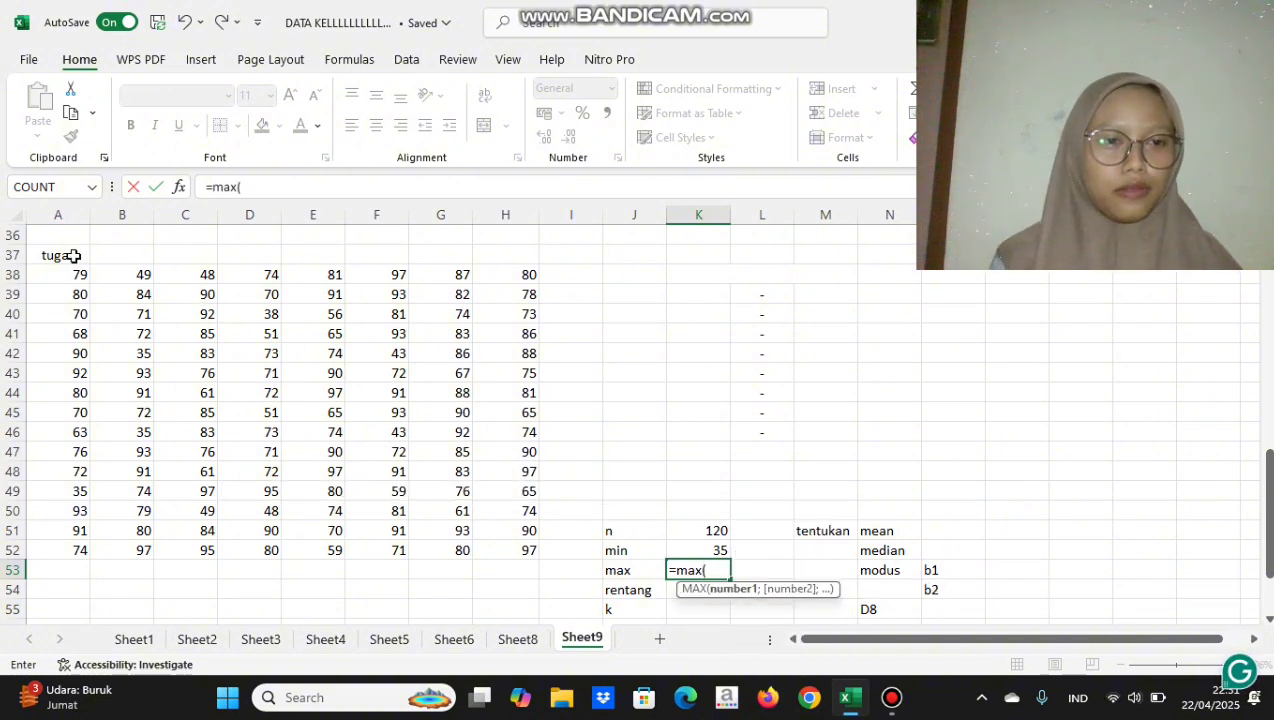
{"action": "left_click_drag", "start_coordinate": [70, 277], "coordinate": [502, 552]}
{"action": "key", "text": "Return"}
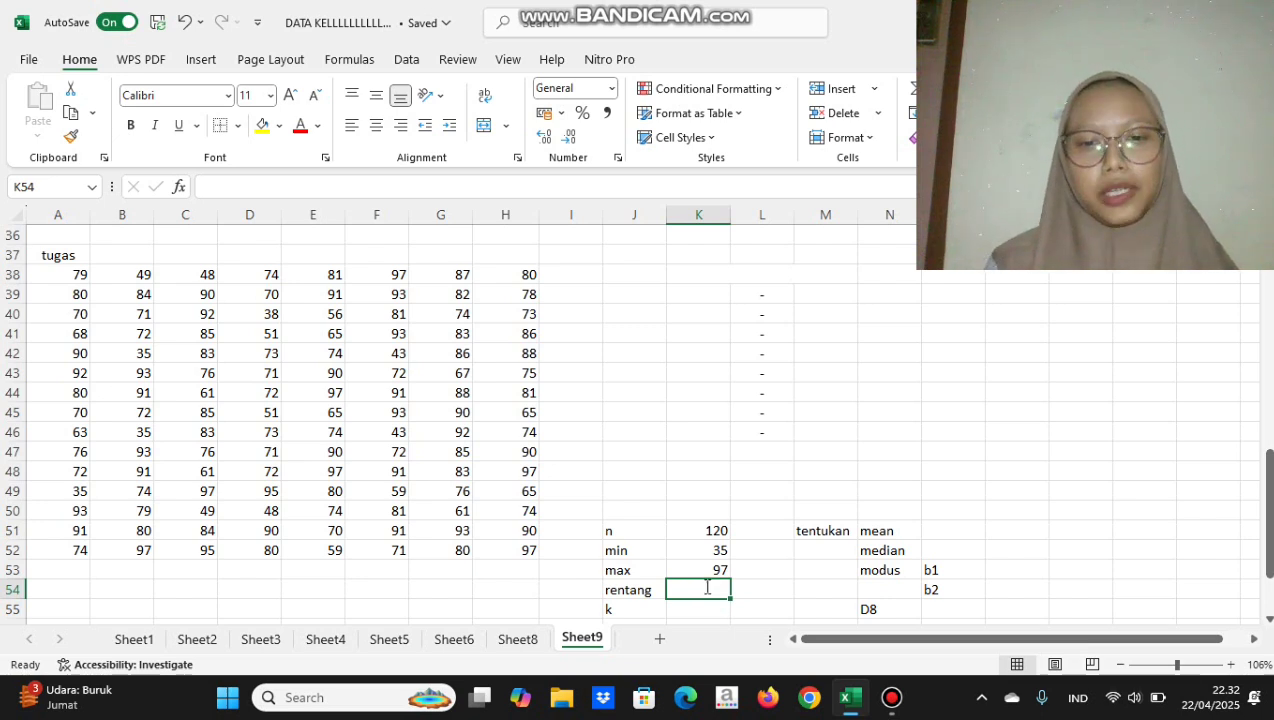
Calculate the rentang in K54 as the maximum minus the minimum, =K53-K52
{"action": "type", "text": "="}
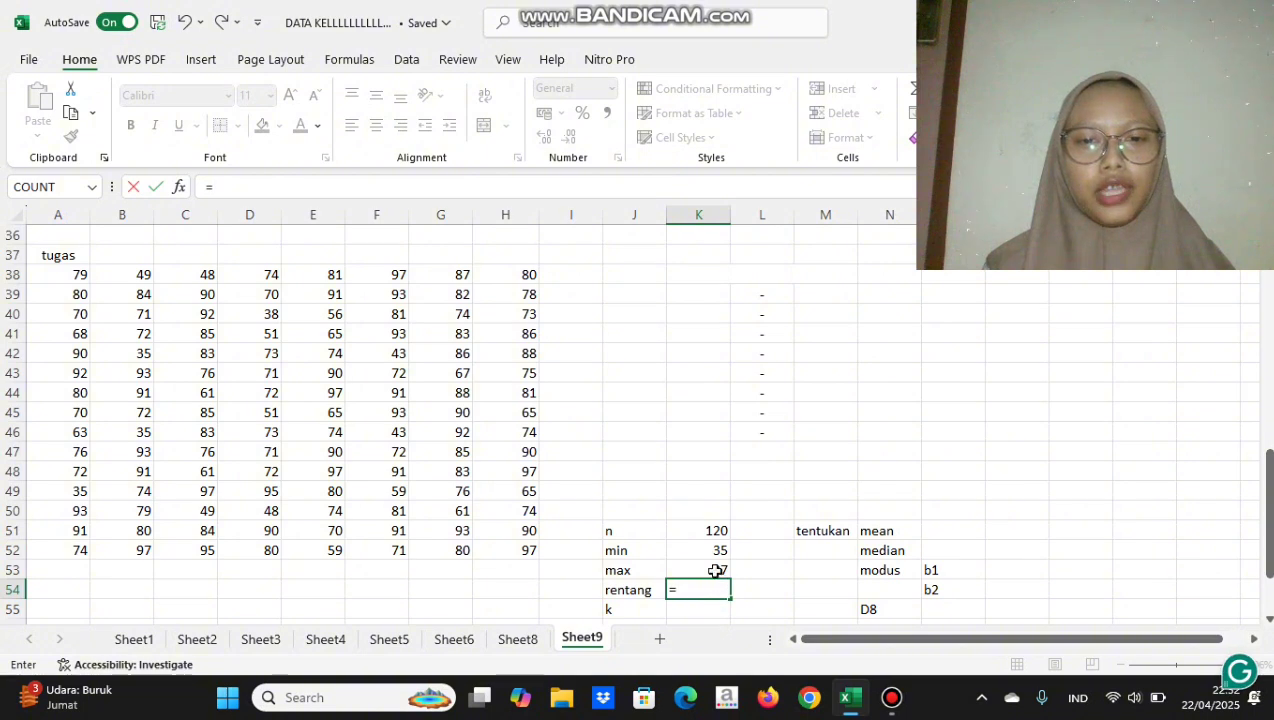
{"action": "left_click", "coordinate": [712, 571]}
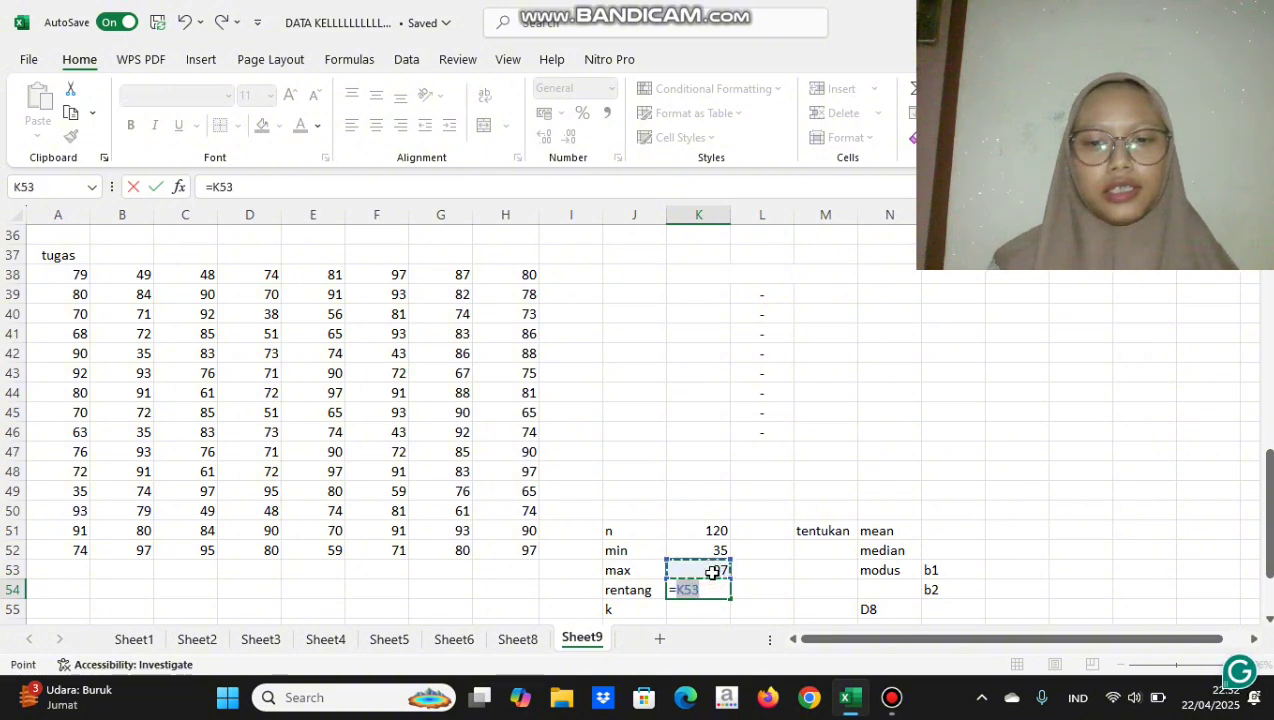
{"action": "type", "text": "-"}
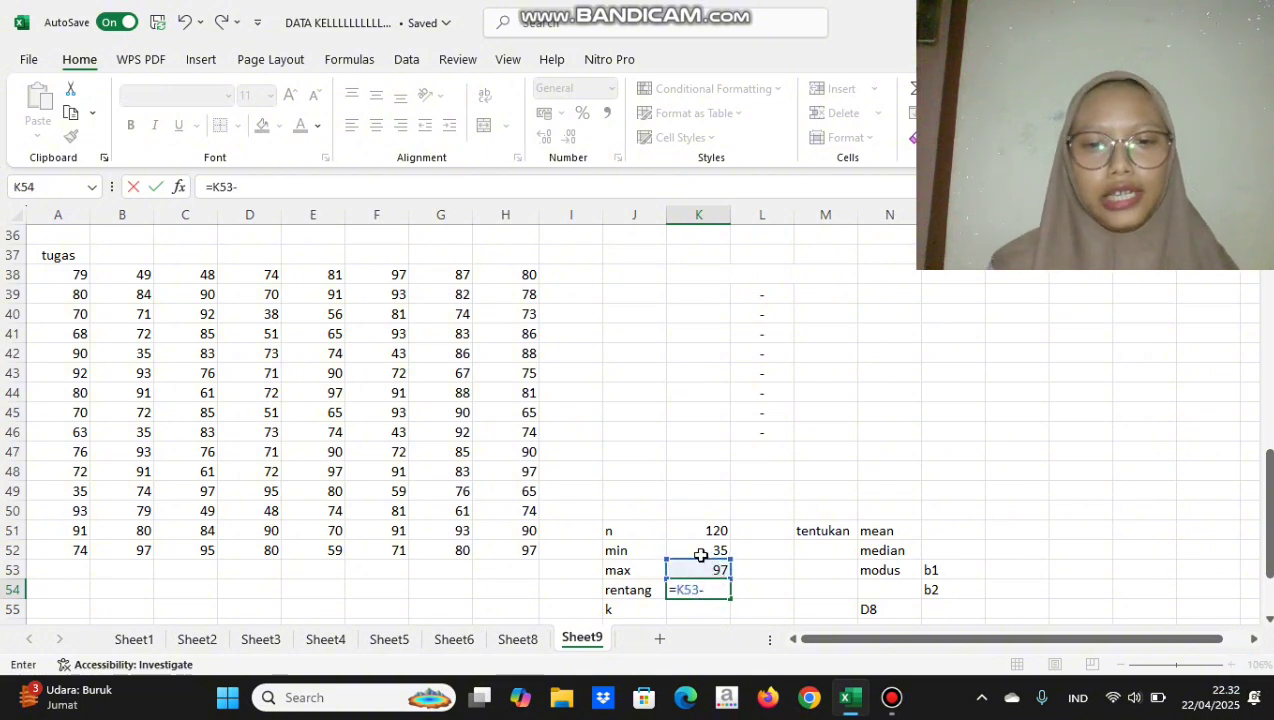
{"action": "left_click", "coordinate": [697, 552]}
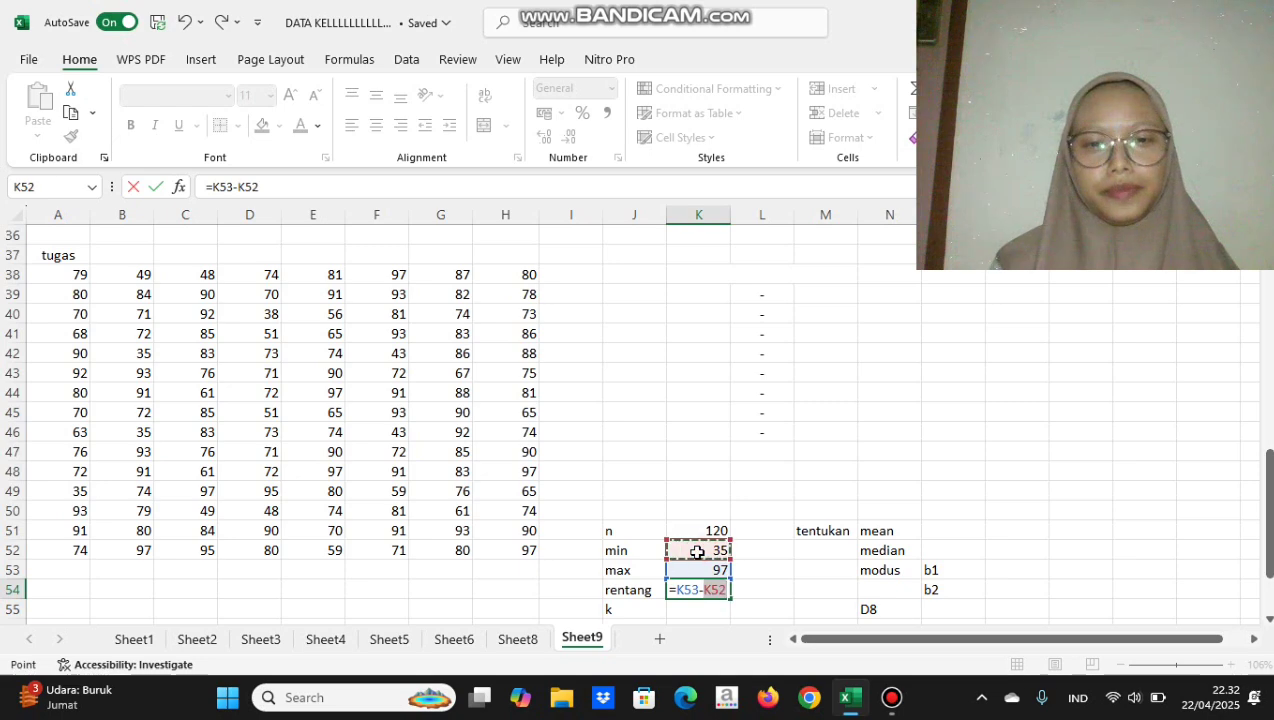
{"action": "key", "text": "Return"}
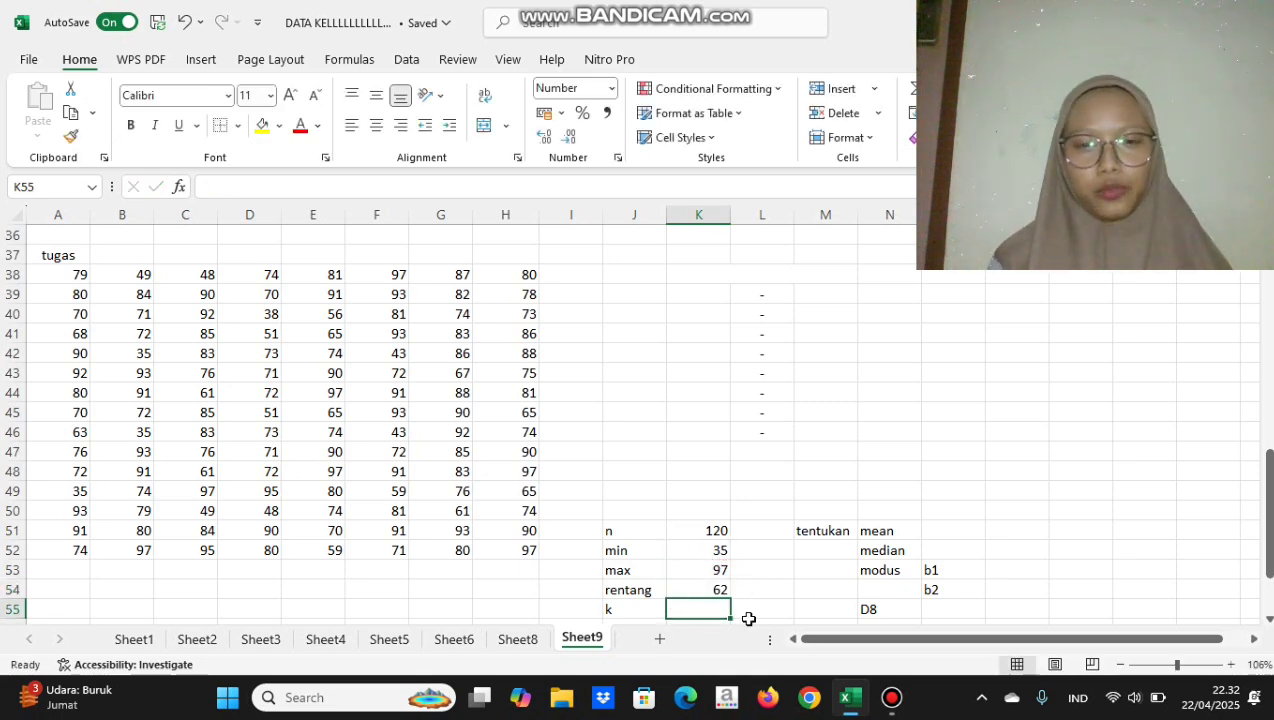
Calculate k in K55 from n with the formula =1+3,3*LOG(K51)
{"action": "scroll", "coordinate": [712, 491], "scroll_direction": "down", "scroll_amount": 2}
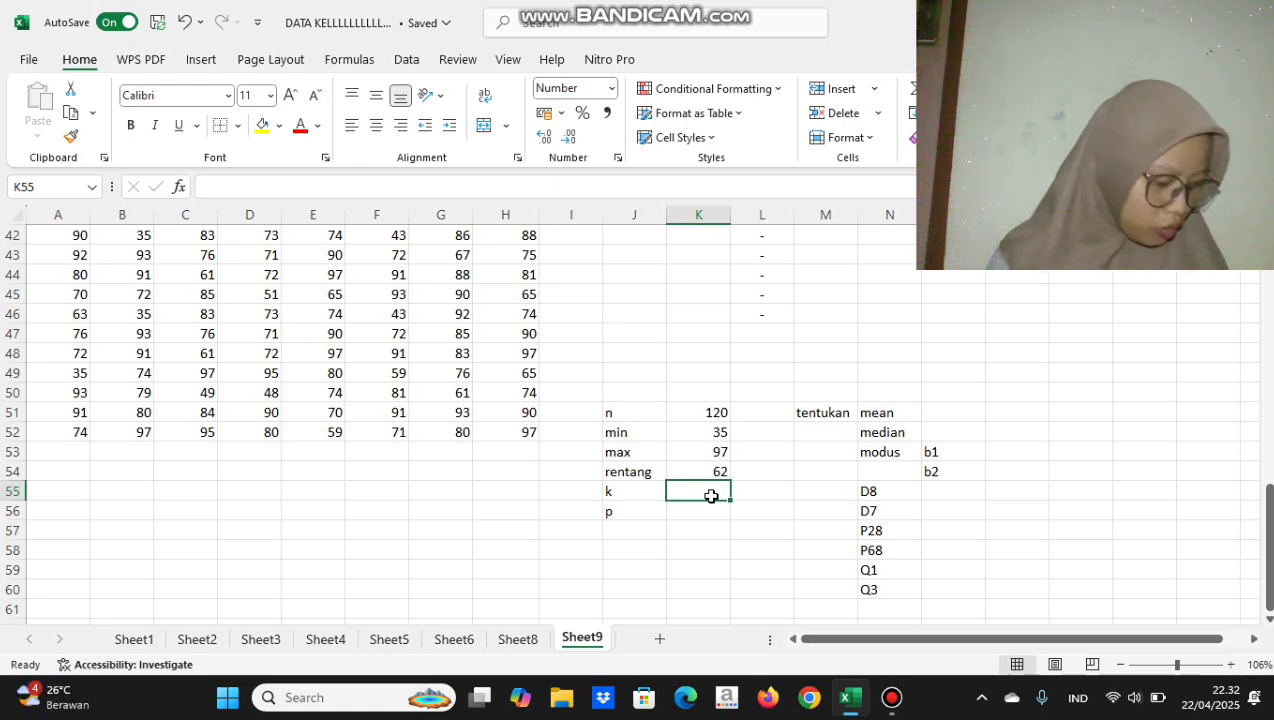
{"action": "type", "text": "="}
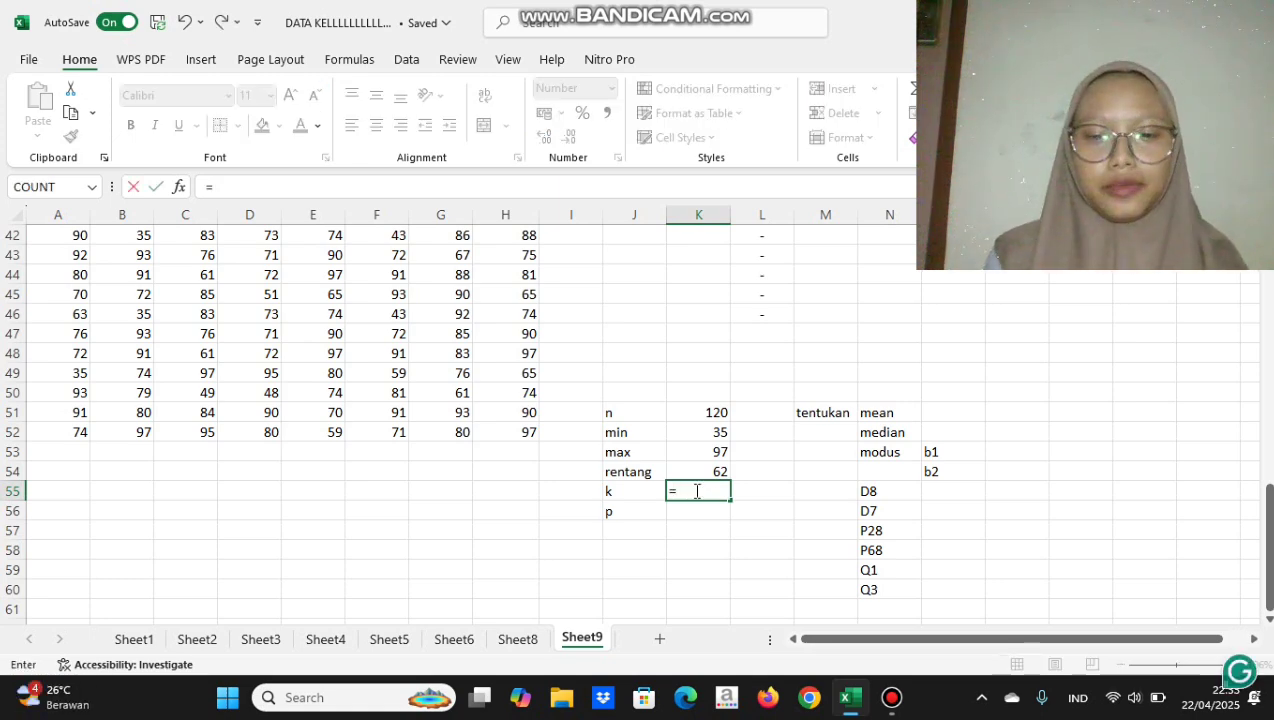
{"action": "type", "text": "1"}
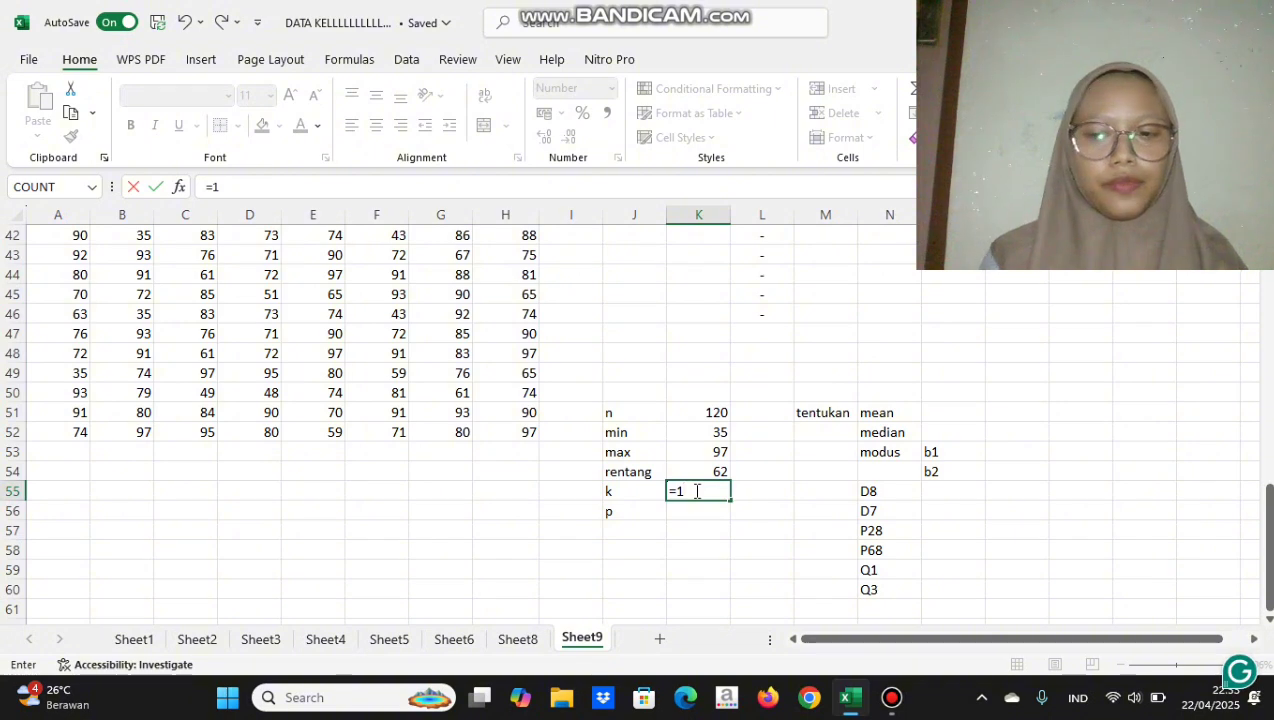
{"action": "type", "text": "+3"}
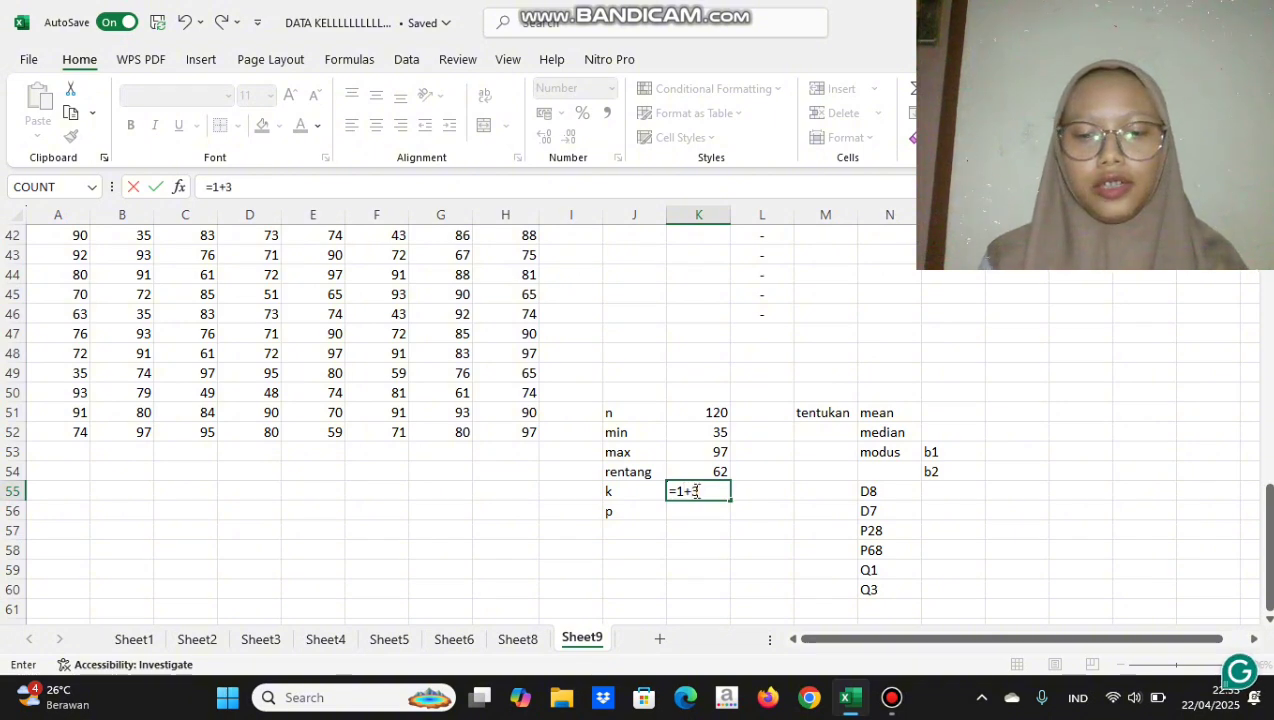
{"action": "type", "text": ",3"}
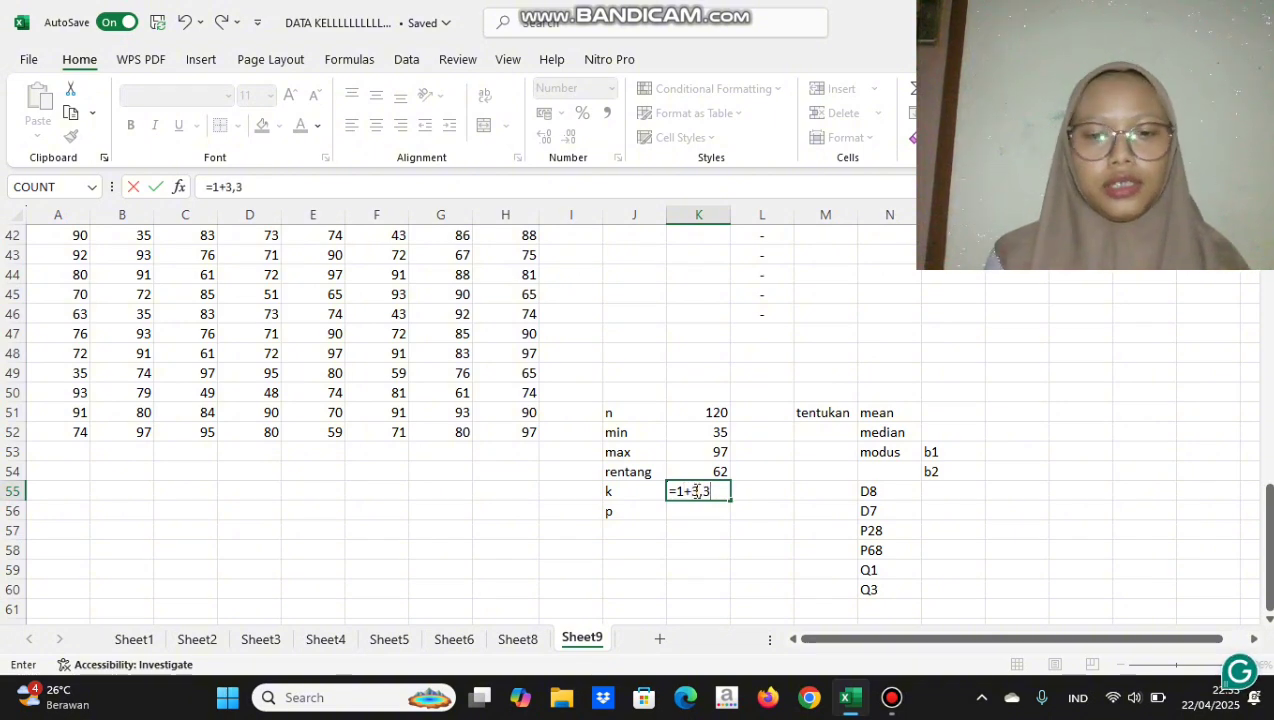
{"action": "type", "text": "*lo"}
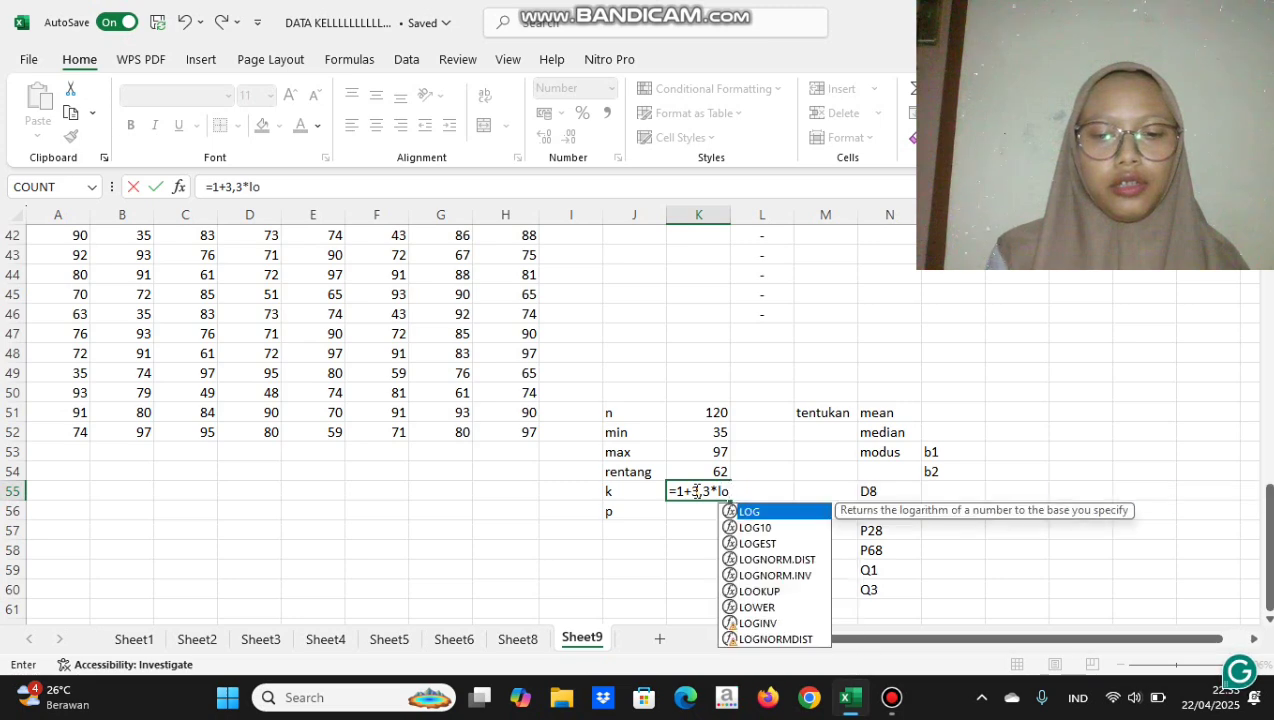
{"action": "type", "text": "g"}
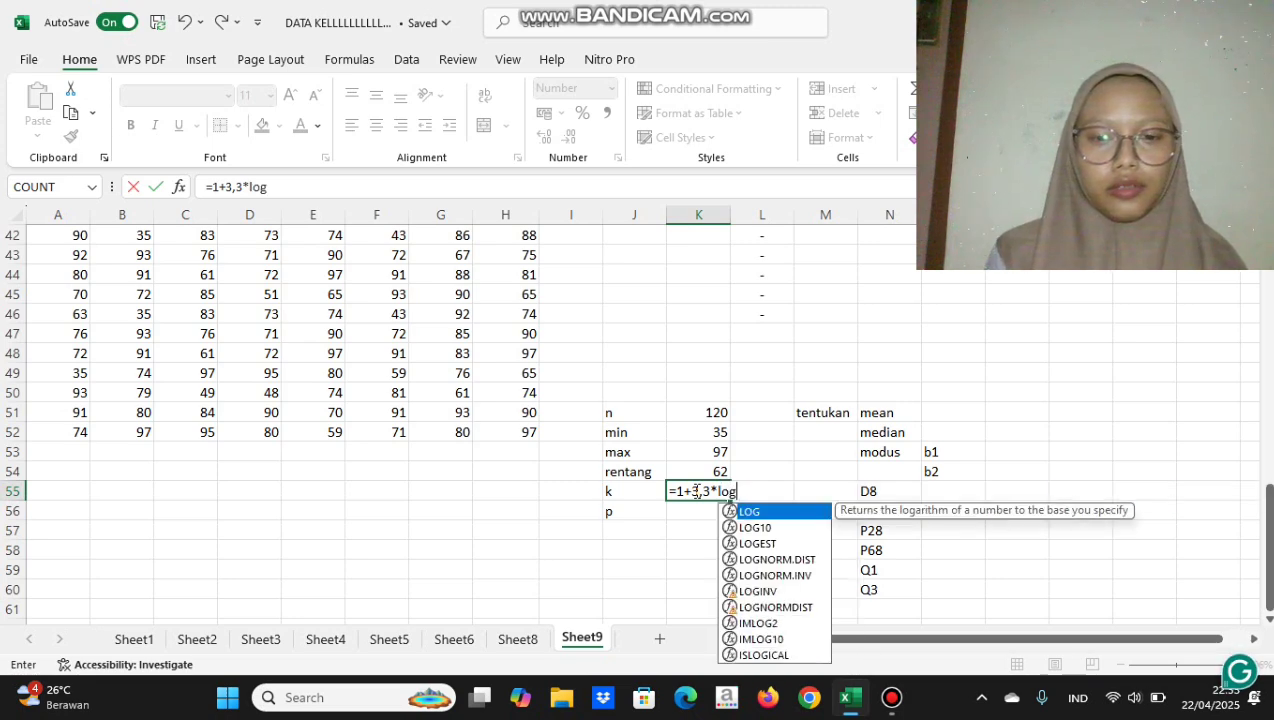
{"action": "type", "text": "("}
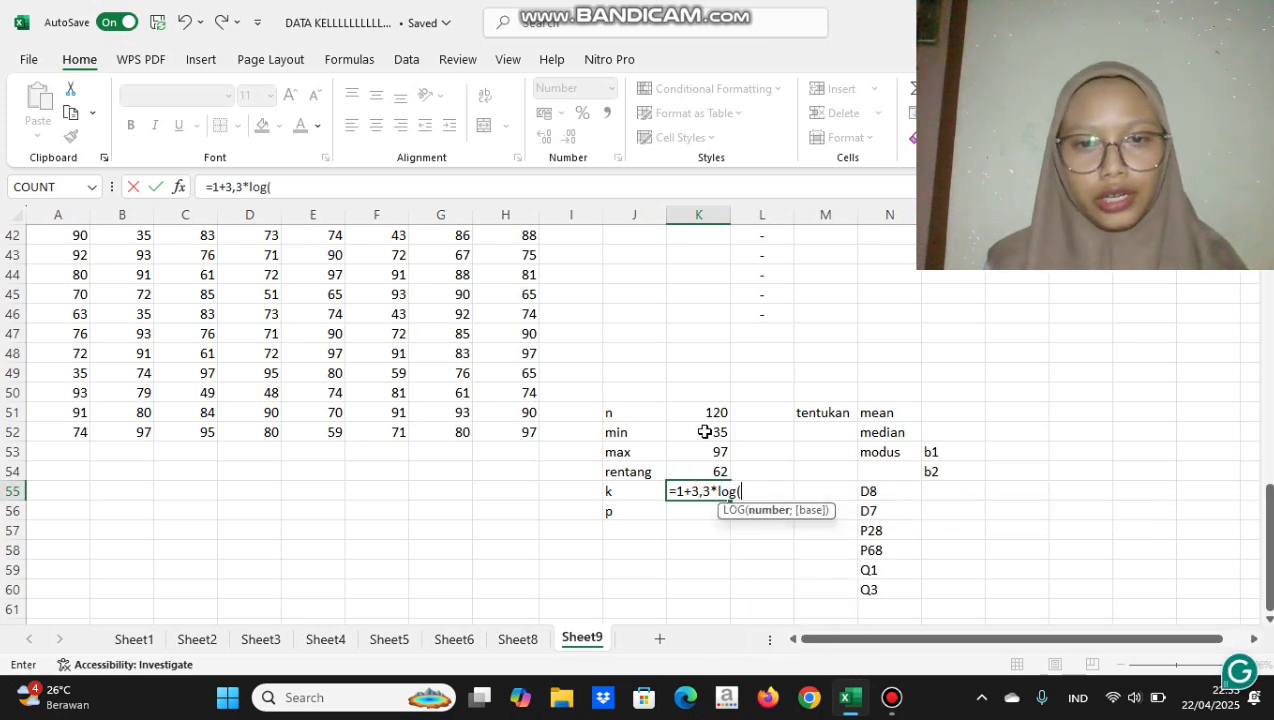
{"action": "left_click", "coordinate": [697, 412]}
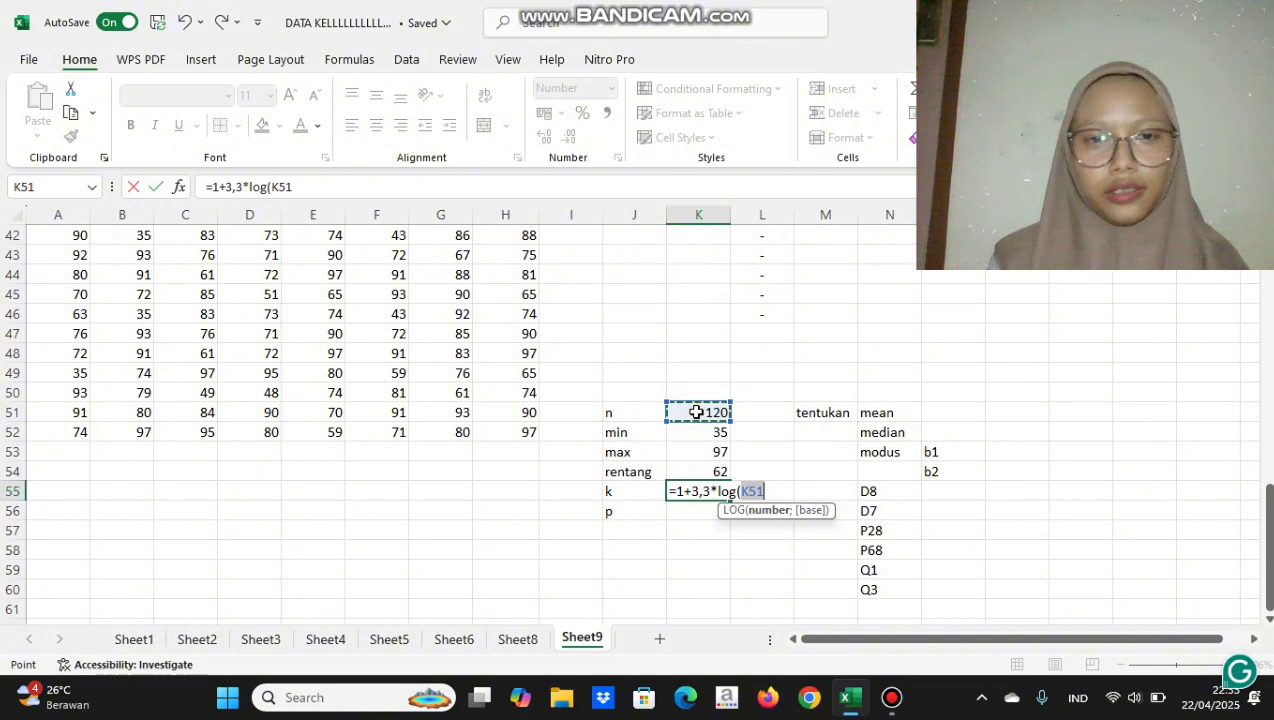
{"action": "type", "text": ")"}
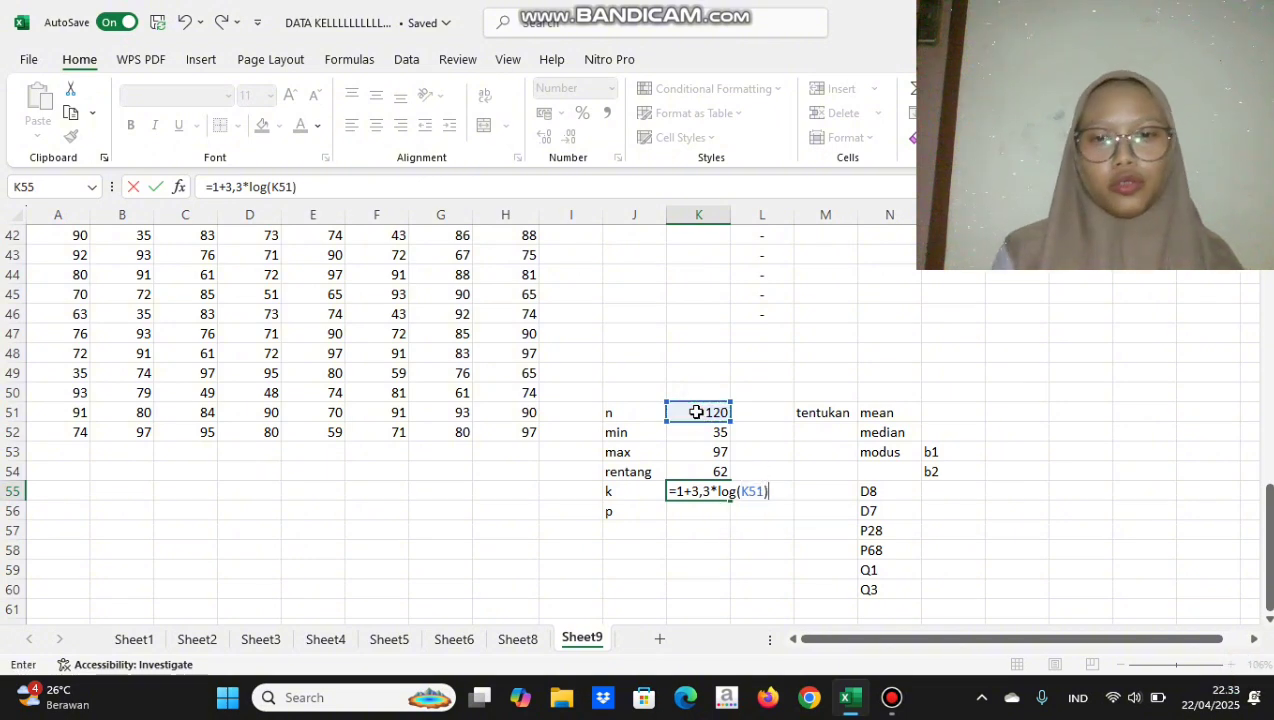
{"action": "key", "text": "Return"}
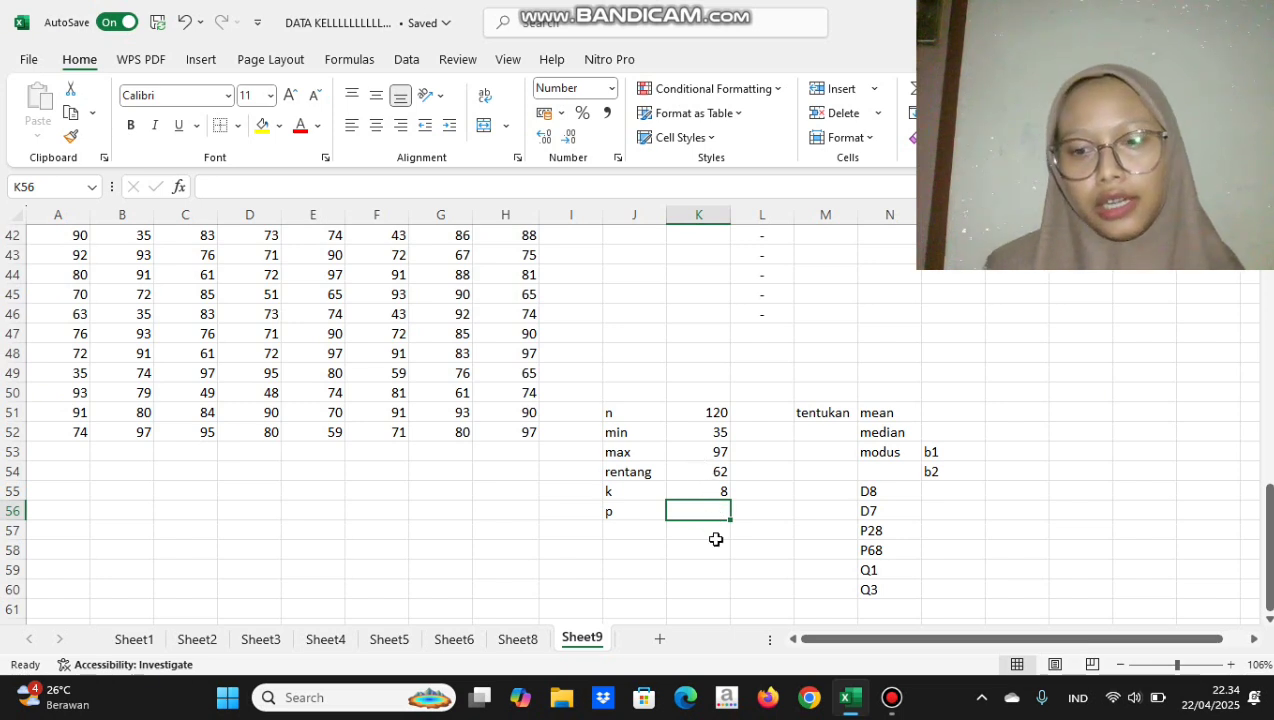
Calculate p in K56 as the rentang divided by k, =K54/K55
{"action": "type", "text": "="}
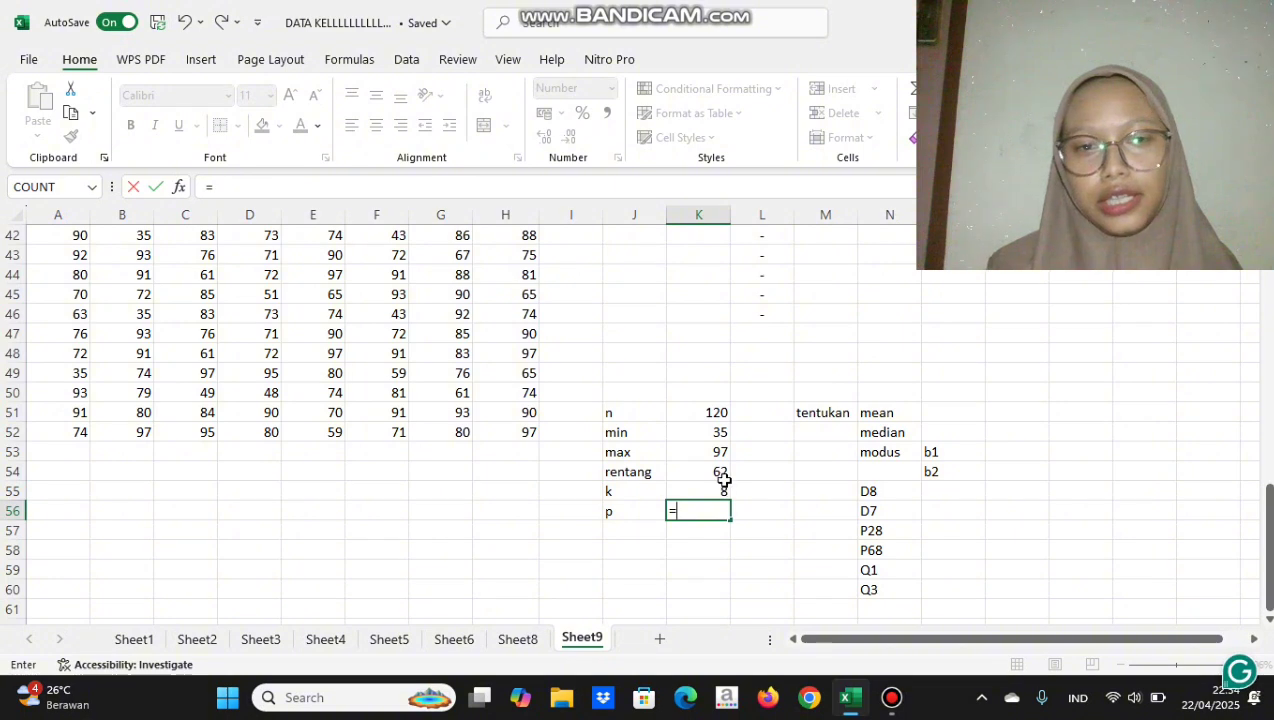
{"action": "left_click", "coordinate": [715, 470]}
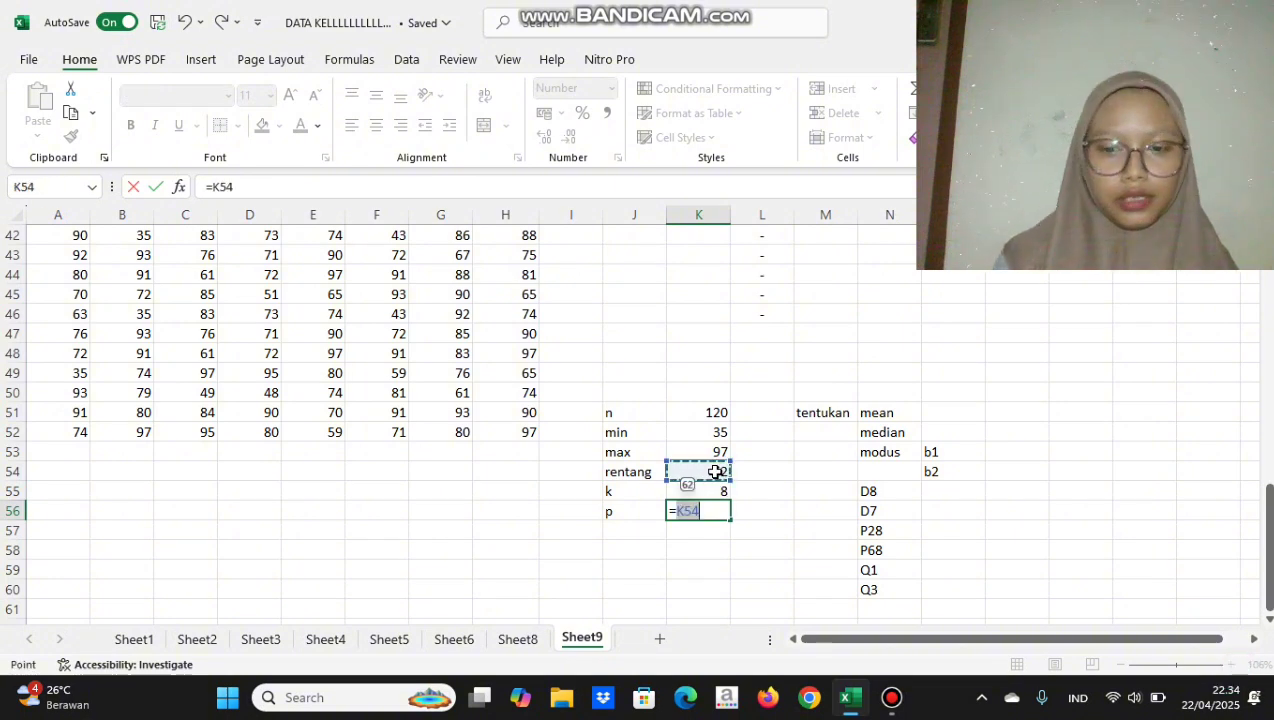
{"action": "type", "text": "/"}
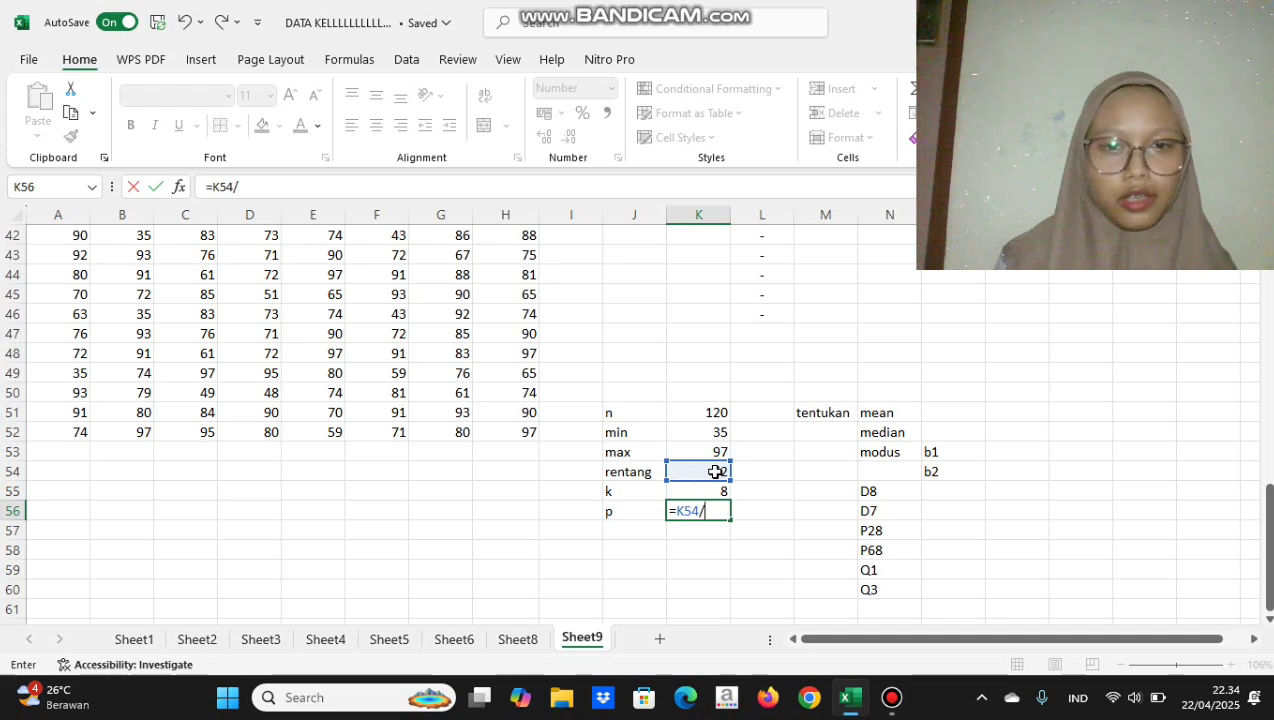
{"action": "left_click", "coordinate": [707, 491]}
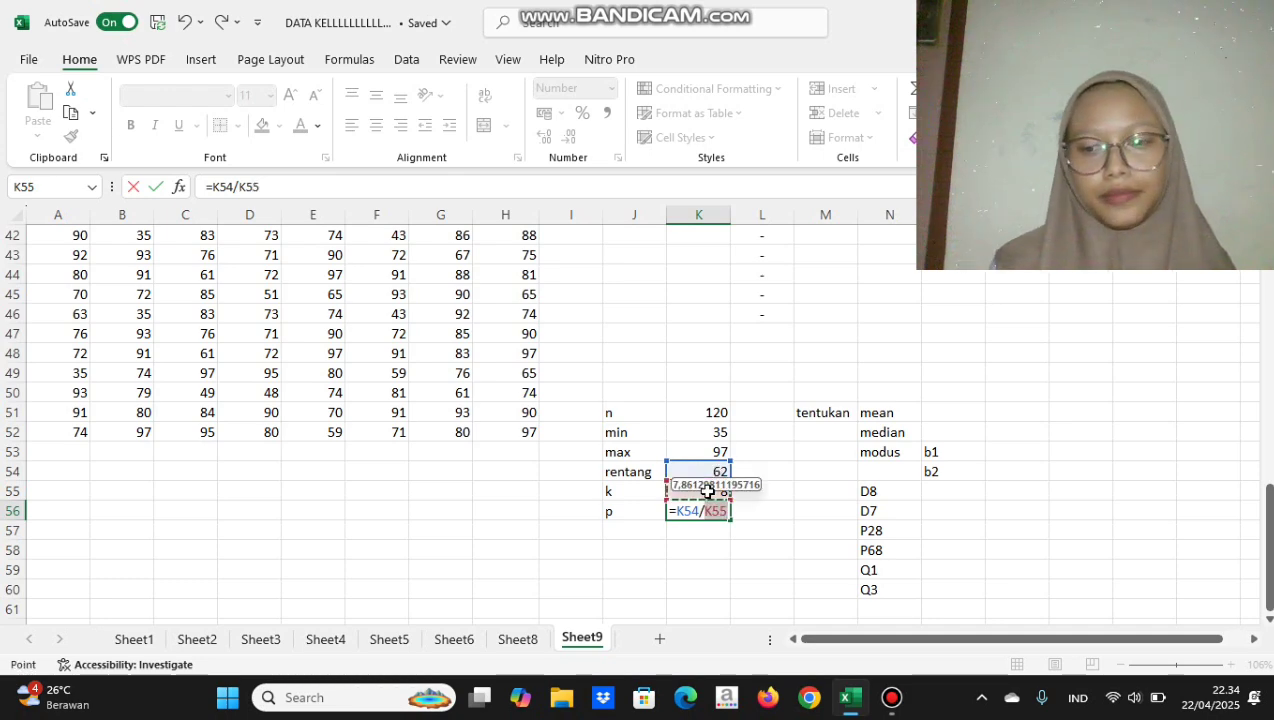
{"action": "key", "text": "Return"}
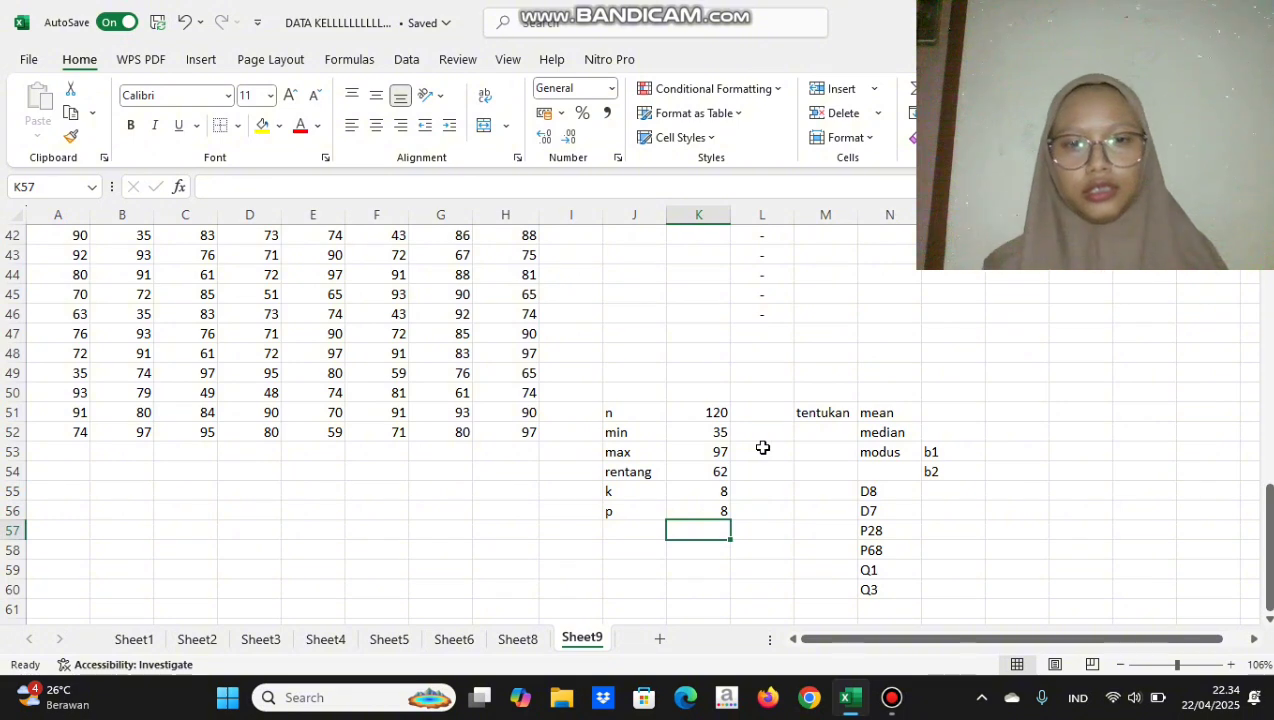
Enter the frequency table headers no in J38 and nilai in the merged cell K38
{"action": "scroll", "coordinate": [762, 447], "scroll_direction": "up", "scroll_amount": 2}
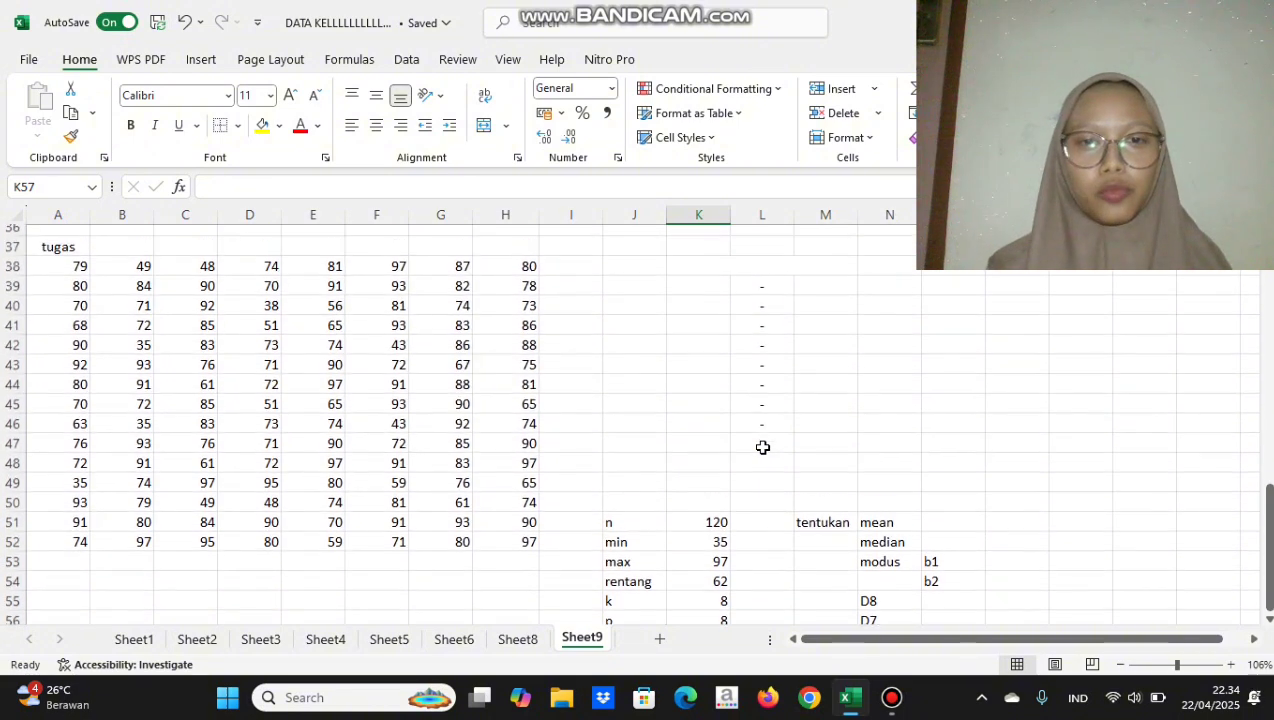
{"action": "scroll", "coordinate": [654, 302], "scroll_direction": "up", "scroll_amount": 1}
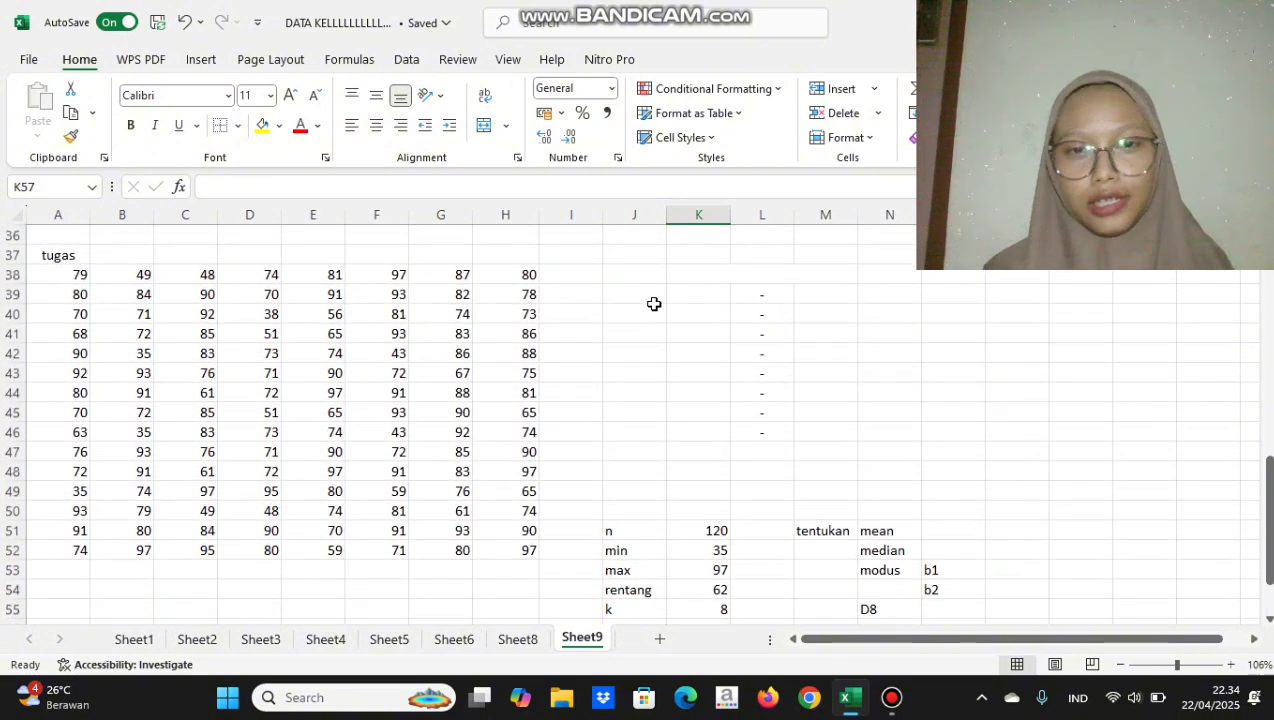
{"action": "left_click", "coordinate": [620, 275]}
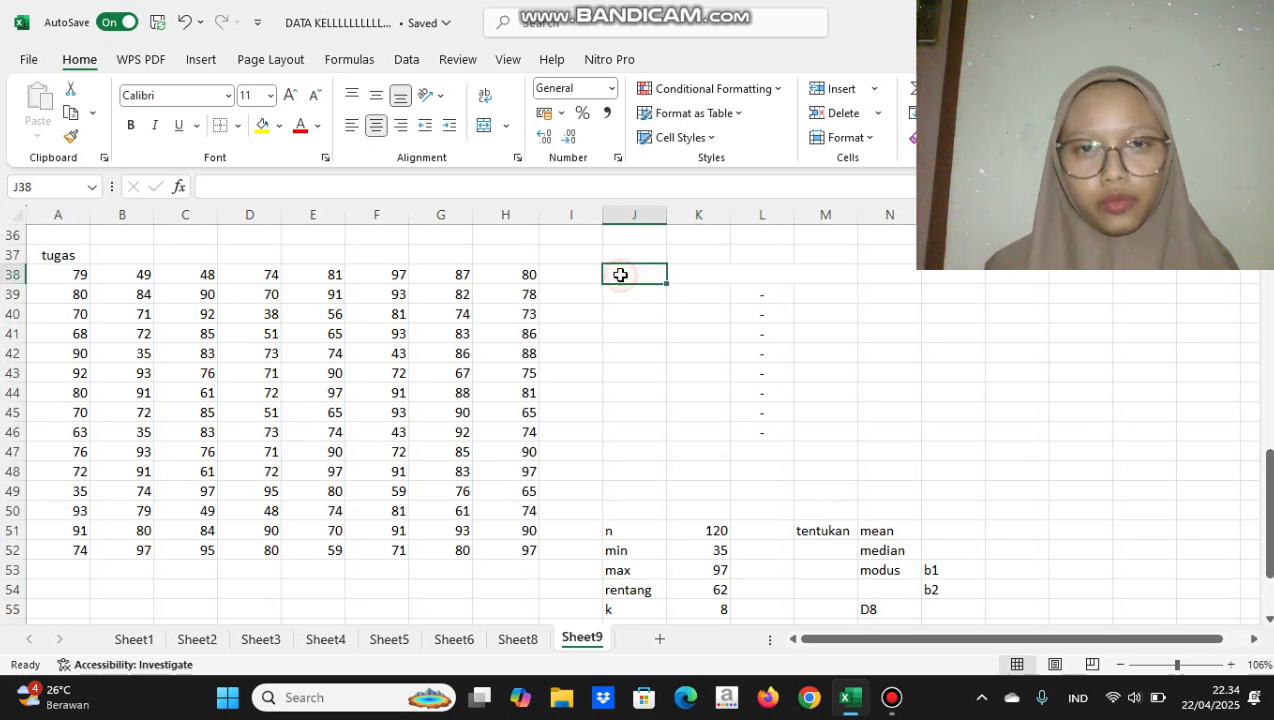
{"action": "type", "text": "no"}
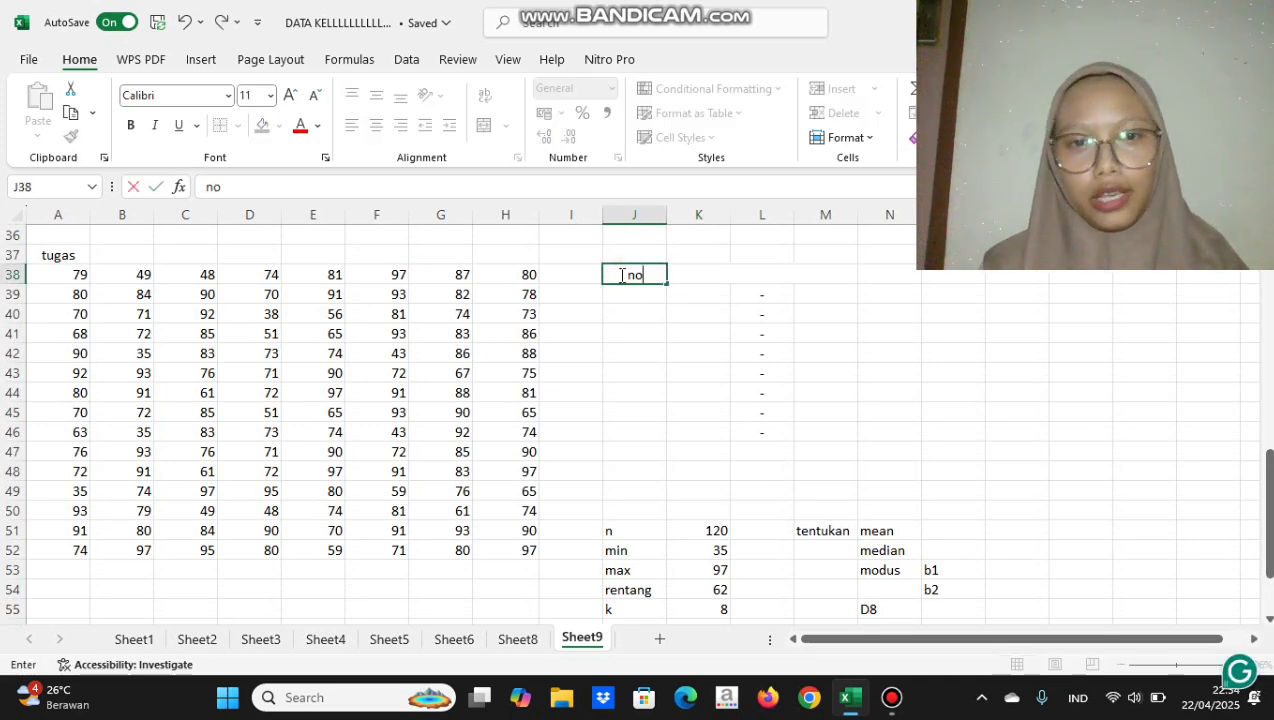
{"action": "left_click", "coordinate": [702, 277]}
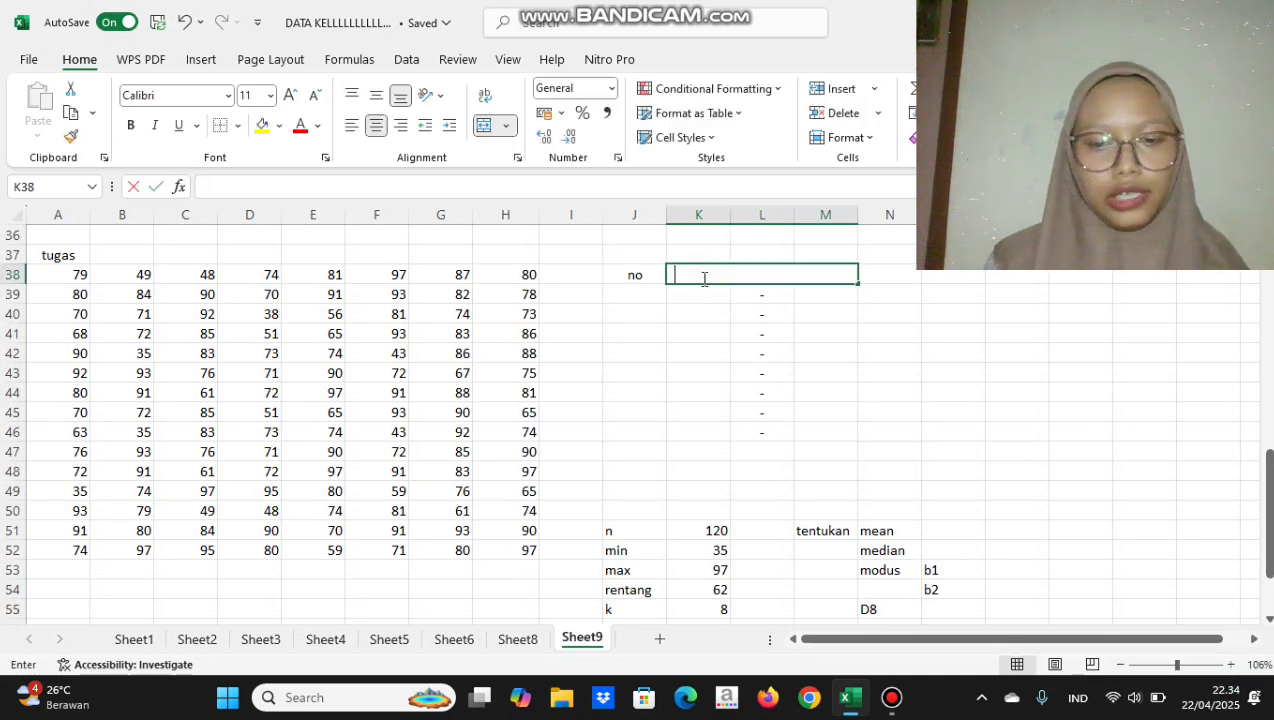
{"action": "type", "text": "nilai"}
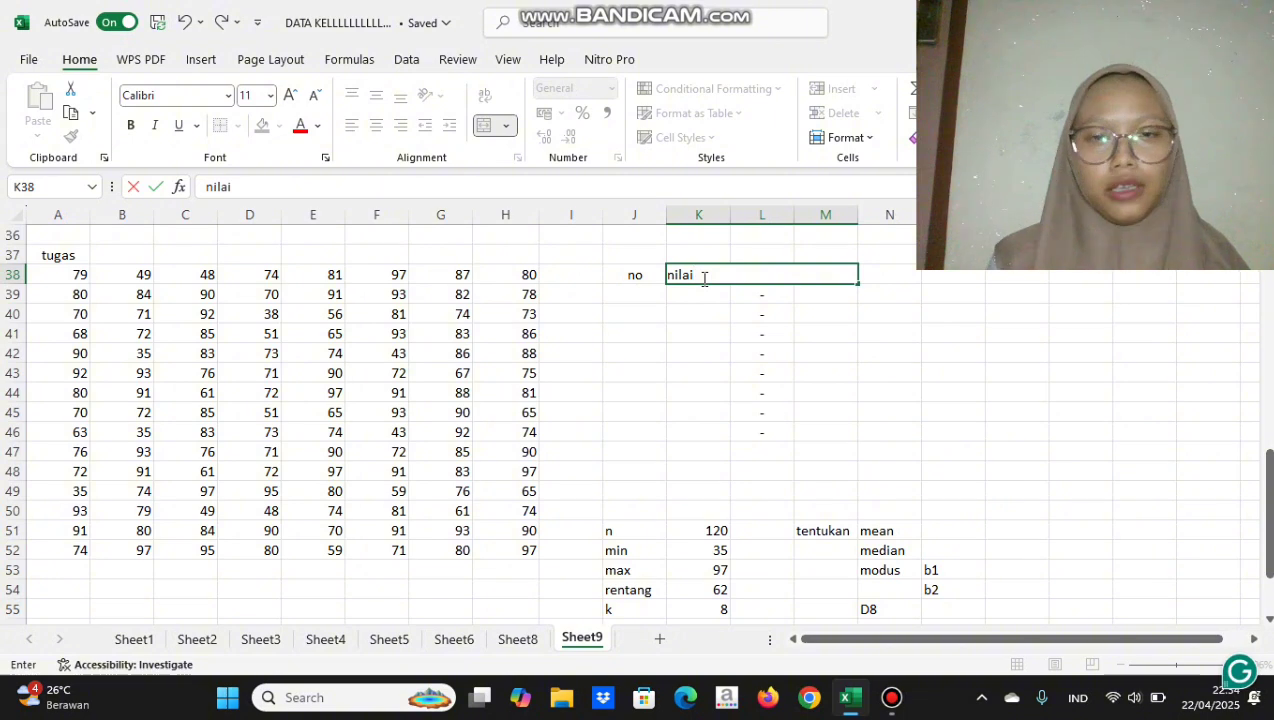
{"action": "key", "text": "Return"}
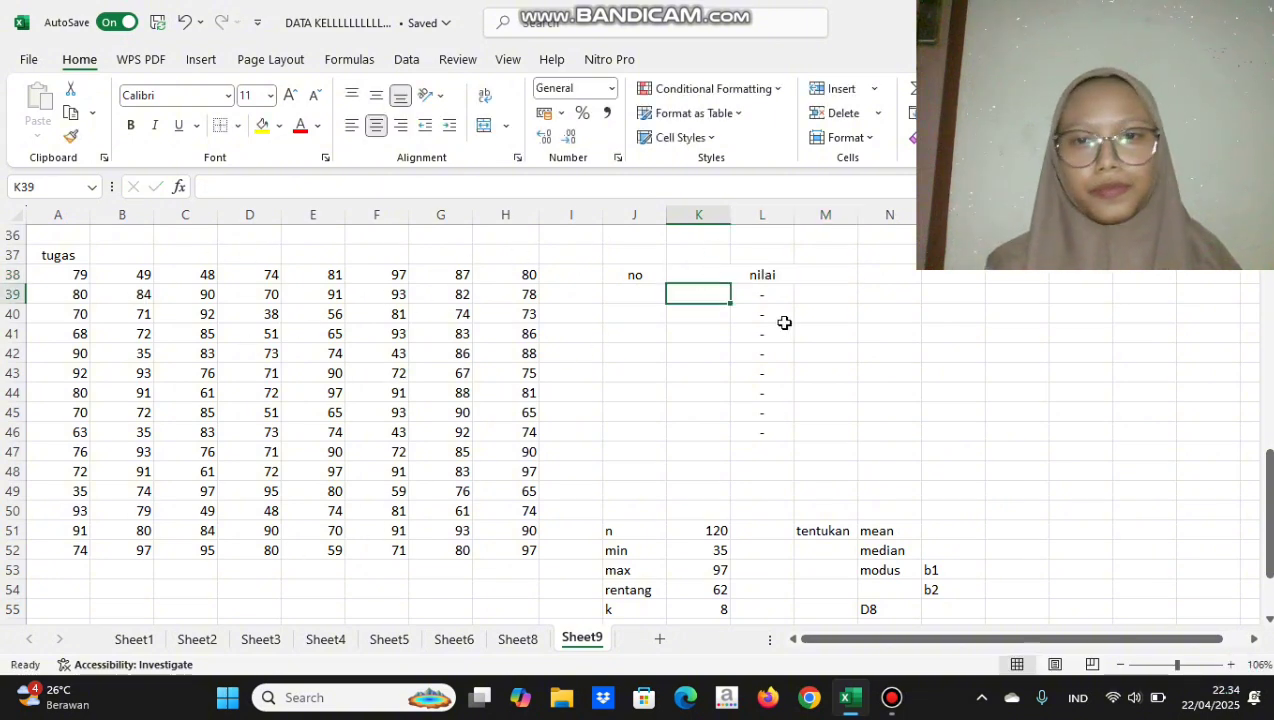
Add the frequency table headers fi in N38 and xi in O38
{"action": "left_click", "coordinate": [886, 281]}
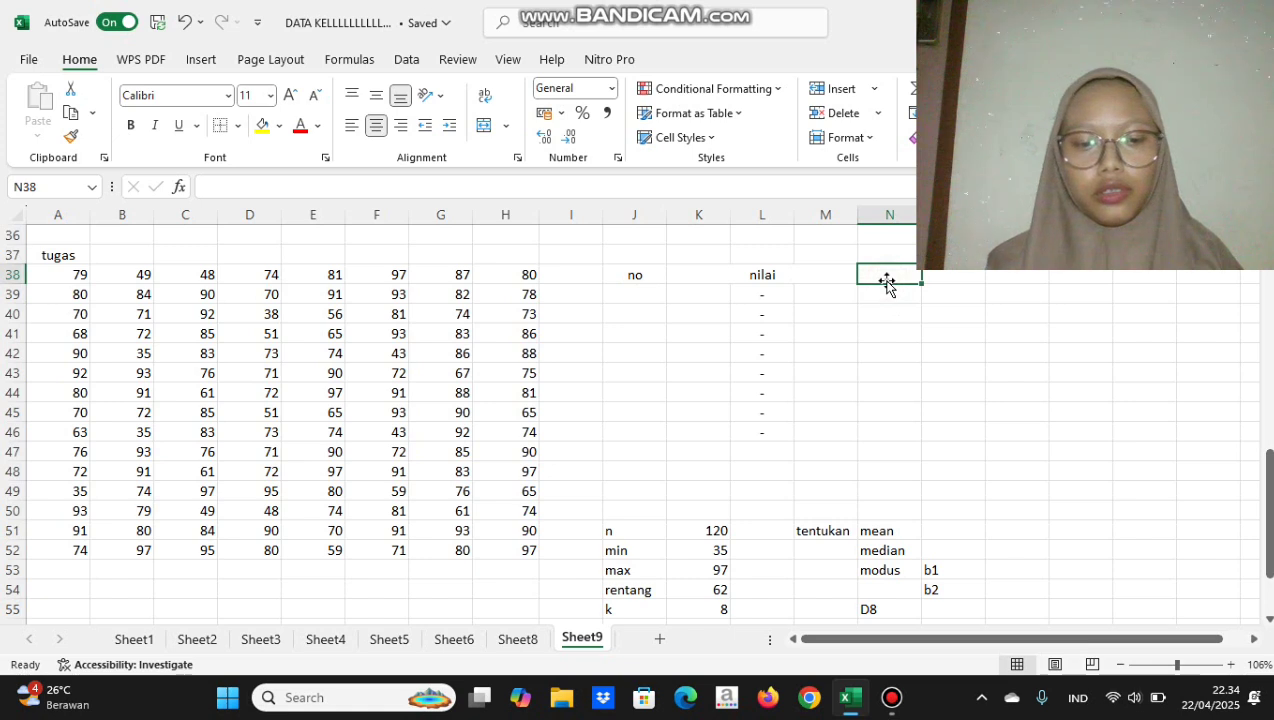
{"action": "type", "text": "fi"}
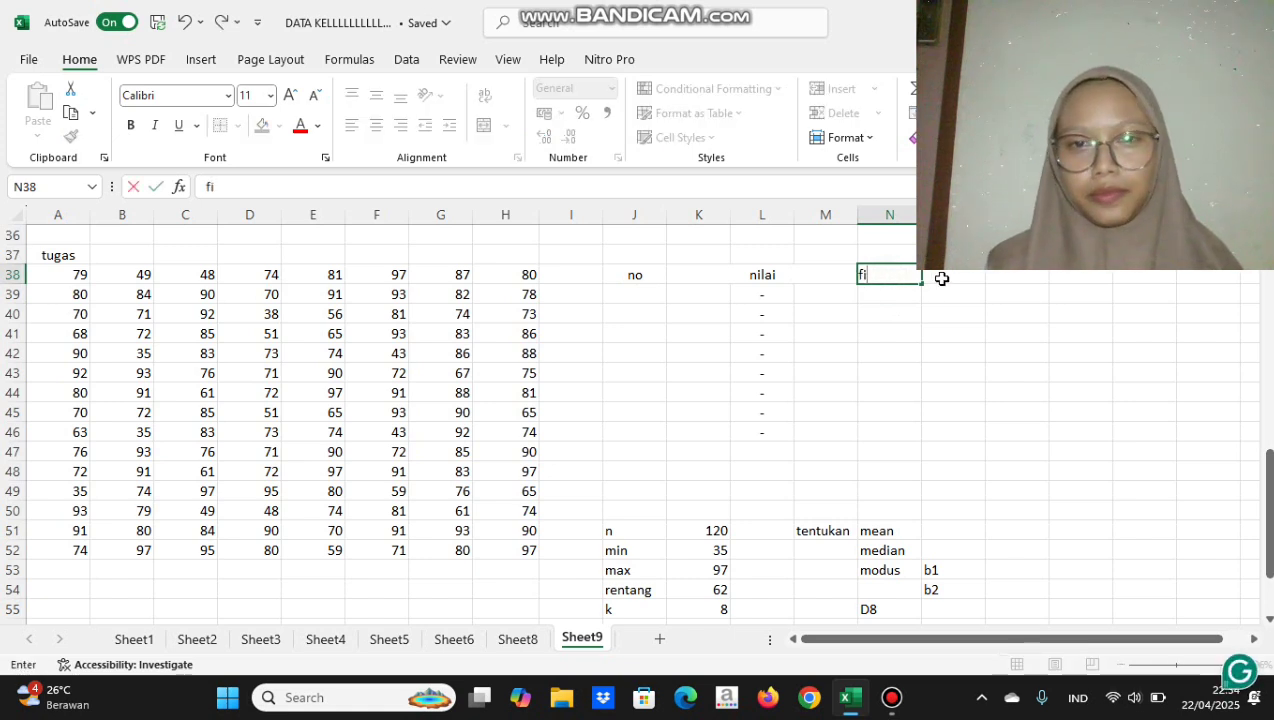
{"action": "scroll", "coordinate": [941, 277], "scroll_direction": "right", "scroll_amount": 1}
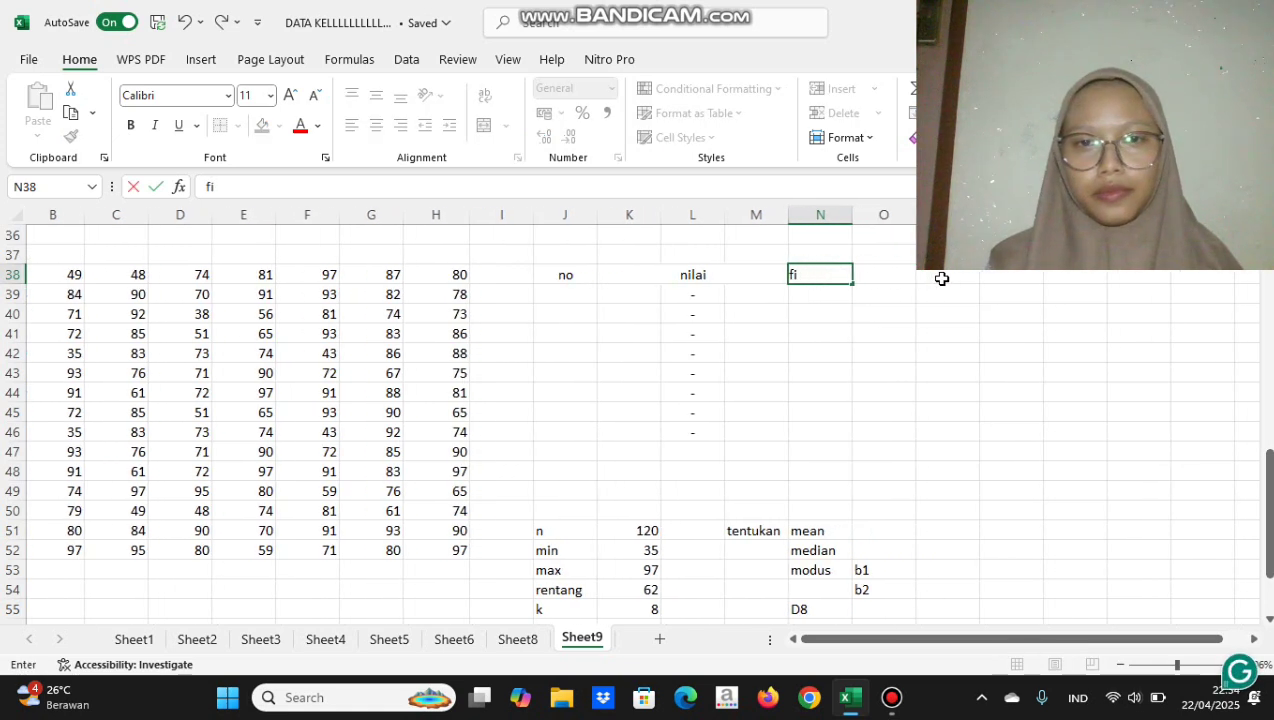
{"action": "left_click", "coordinate": [894, 282]}
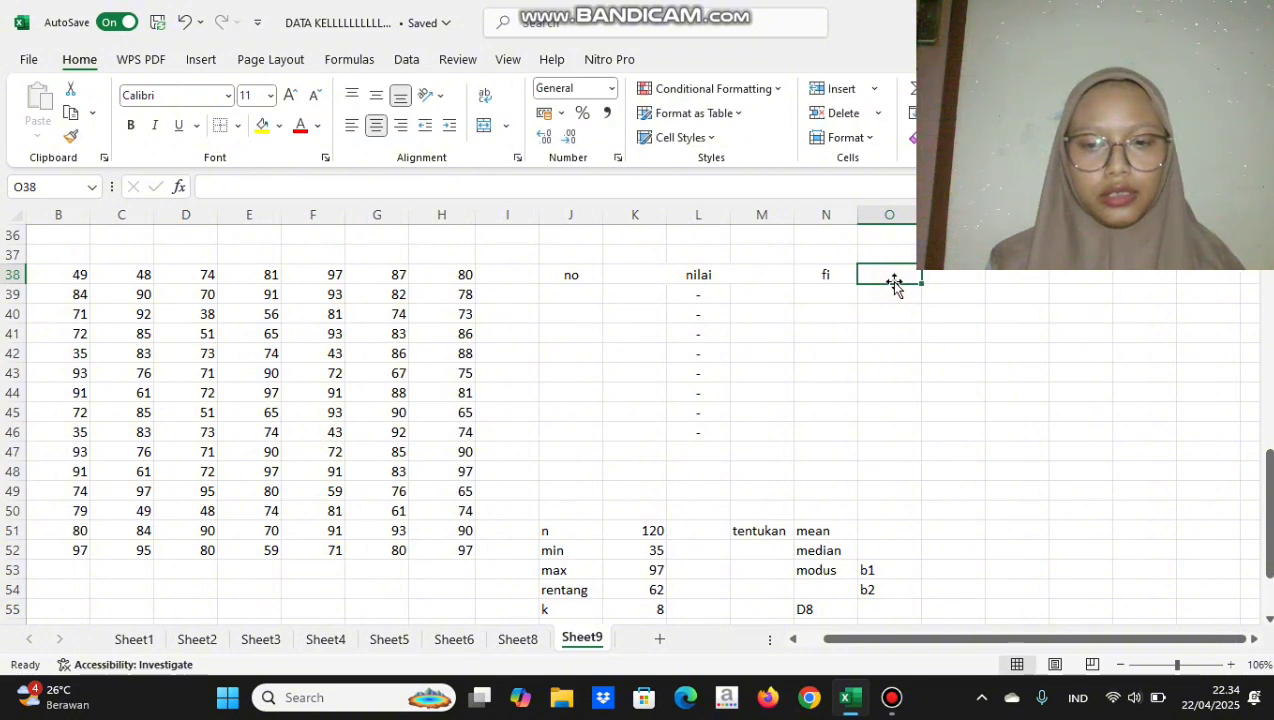
{"action": "type", "text": "xi"}
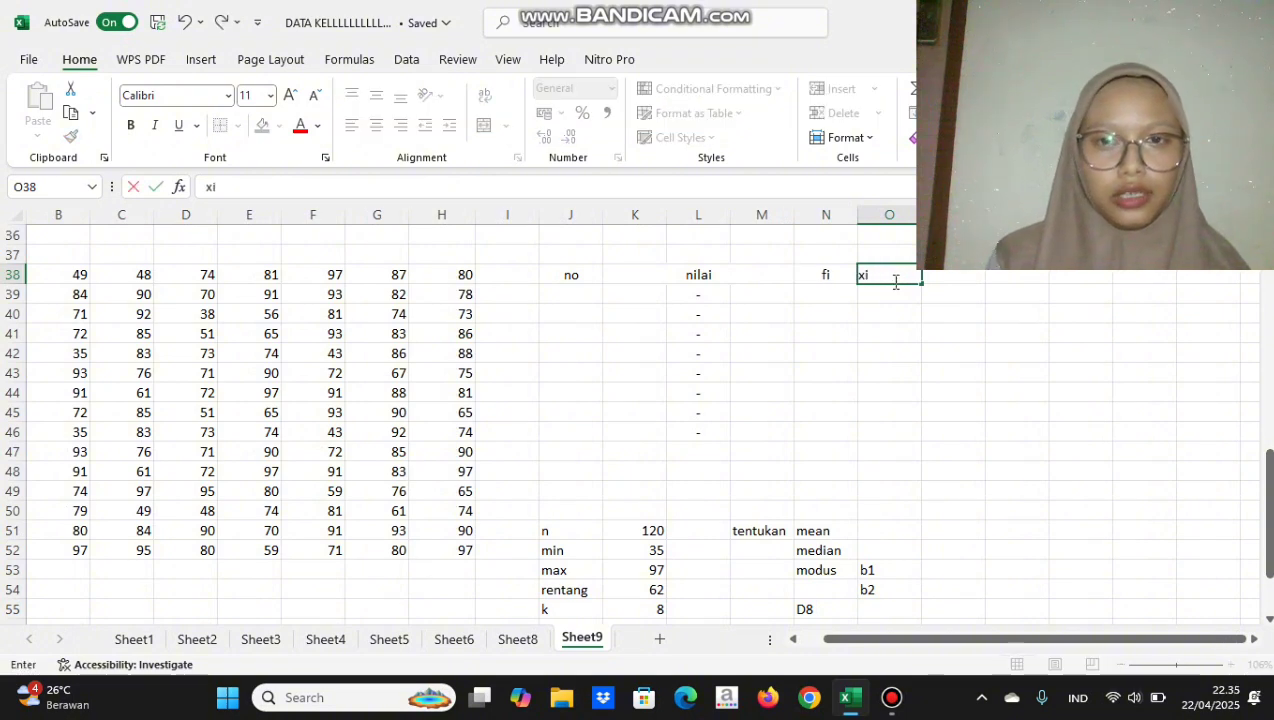
{"action": "key", "text": "Return"}
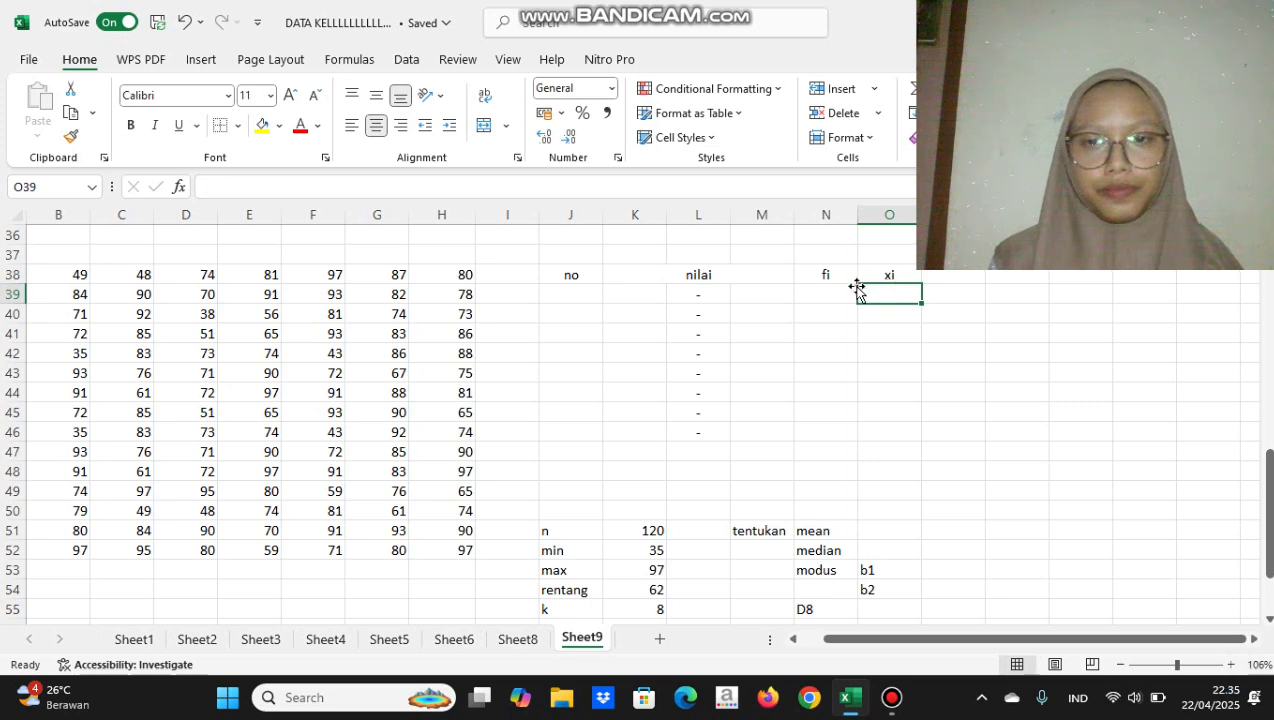
Number the frequency table rows 1 to 8 in J39:J46 under the no header
{"action": "scroll", "coordinate": [821, 307], "scroll_direction": "down", "scroll_amount": 1}
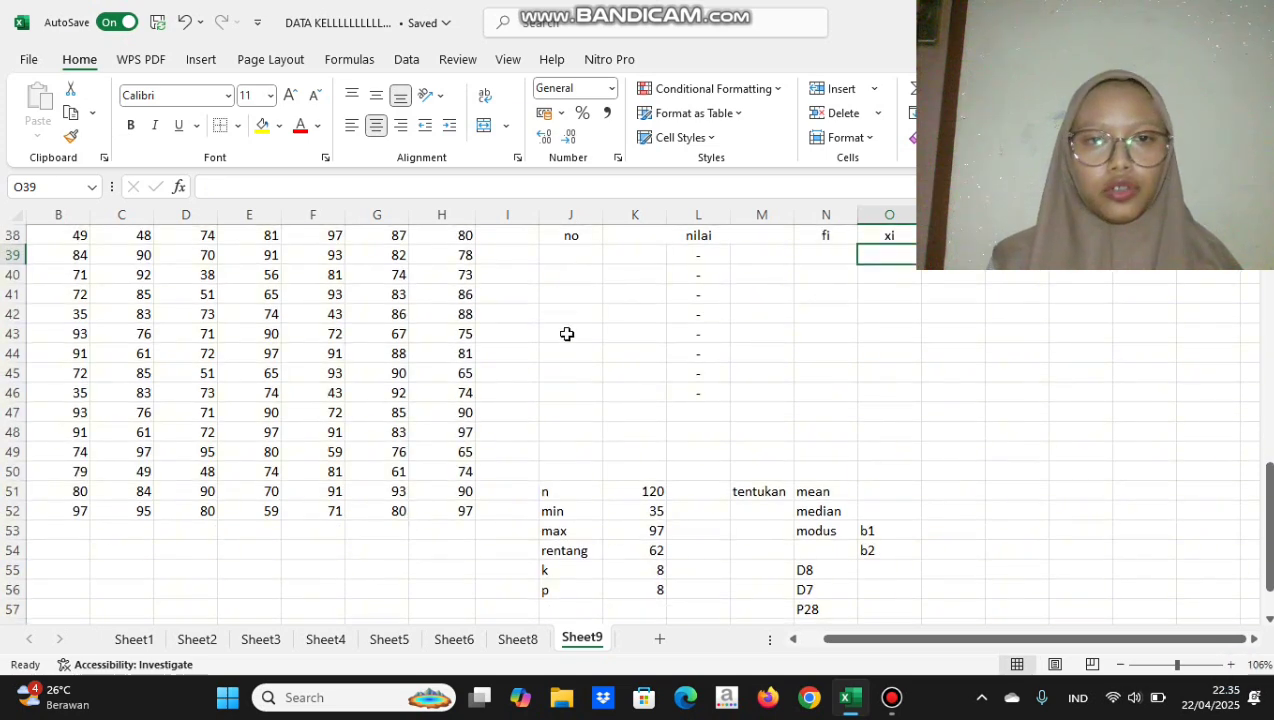
{"action": "scroll", "coordinate": [586, 412], "scroll_direction": "down", "scroll_amount": 1}
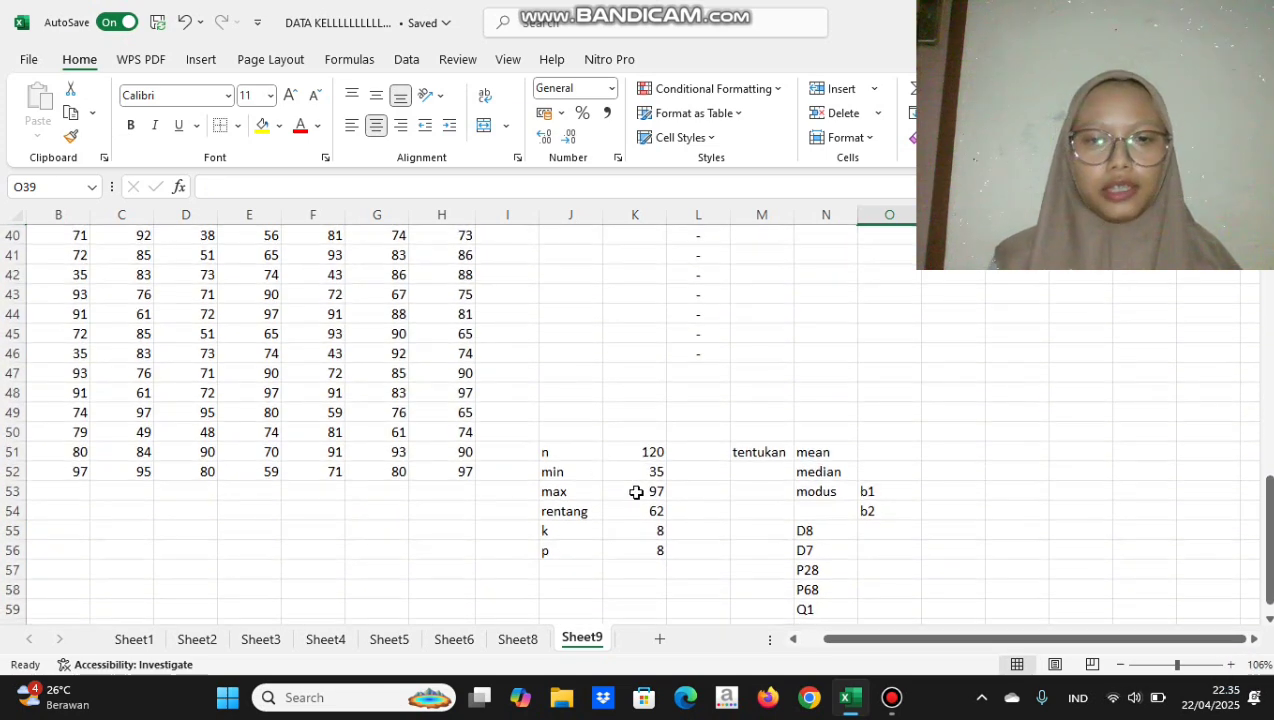
{"action": "scroll", "coordinate": [614, 515], "scroll_direction": "up", "scroll_amount": 1}
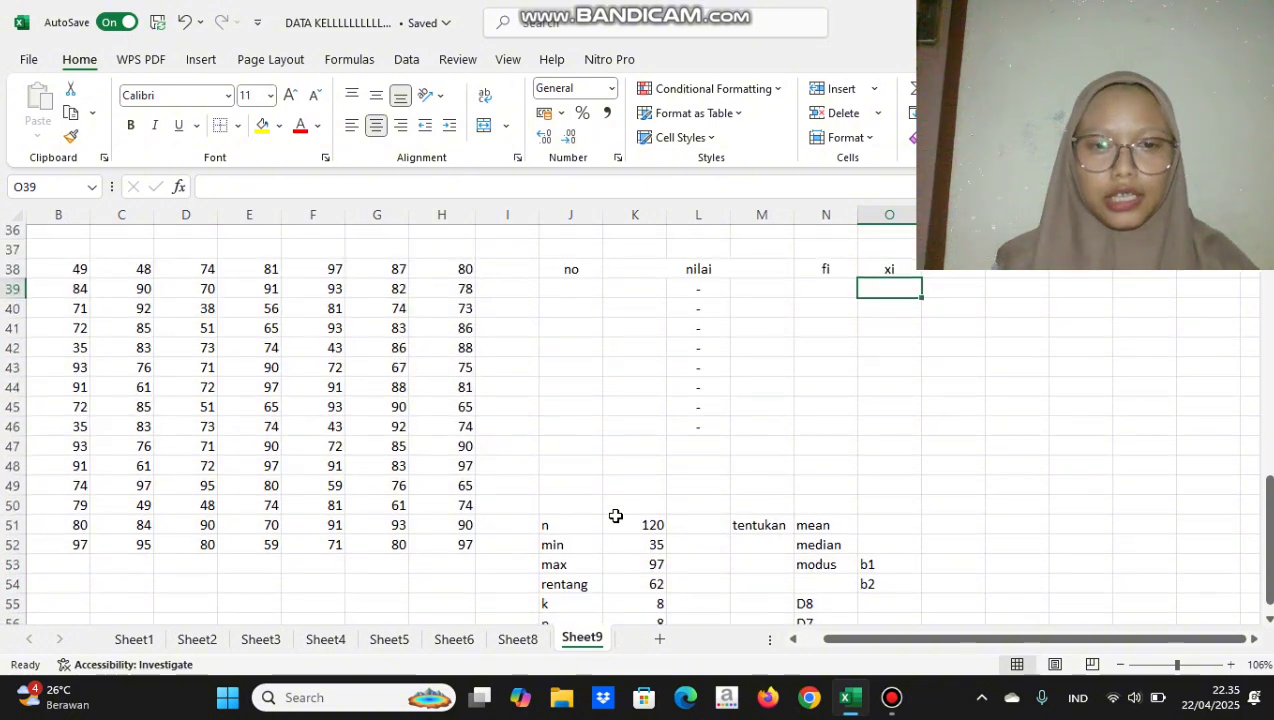
{"action": "scroll", "coordinate": [614, 515], "scroll_direction": "down", "scroll_amount": 1}
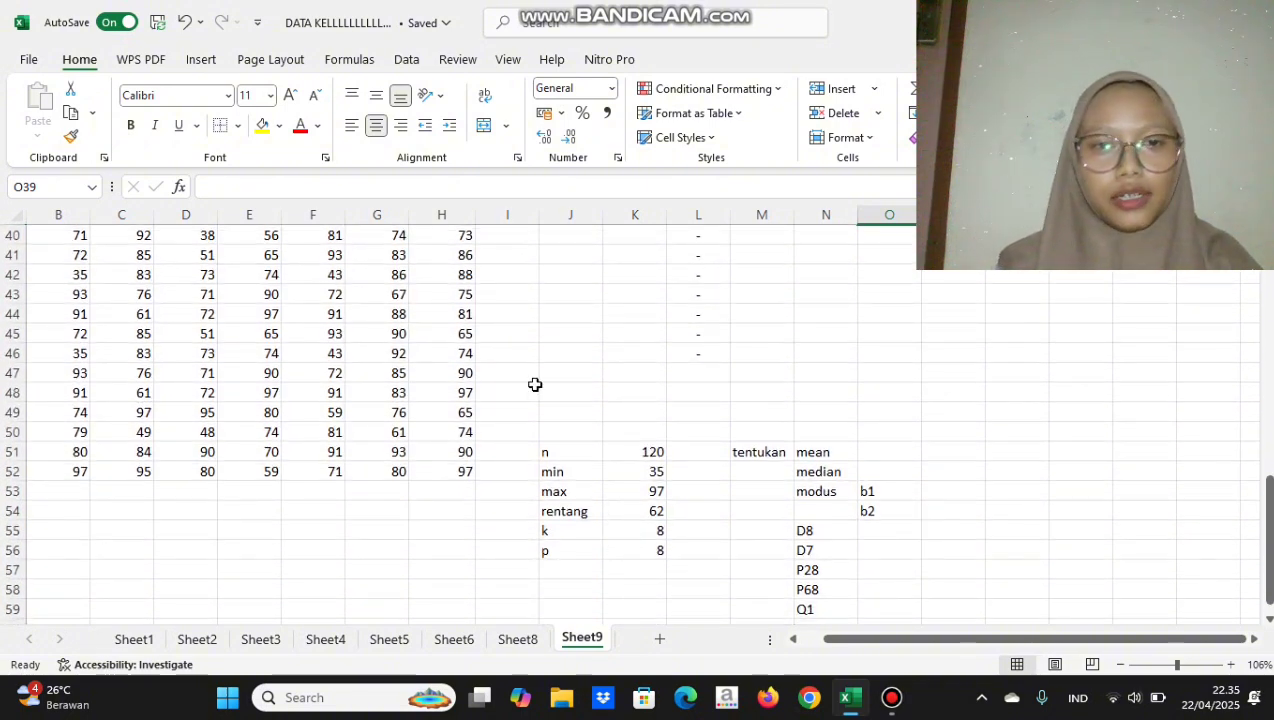
{"action": "scroll", "coordinate": [535, 384], "scroll_direction": "up", "scroll_amount": 1}
{"action": "left_click", "coordinate": [575, 277]}
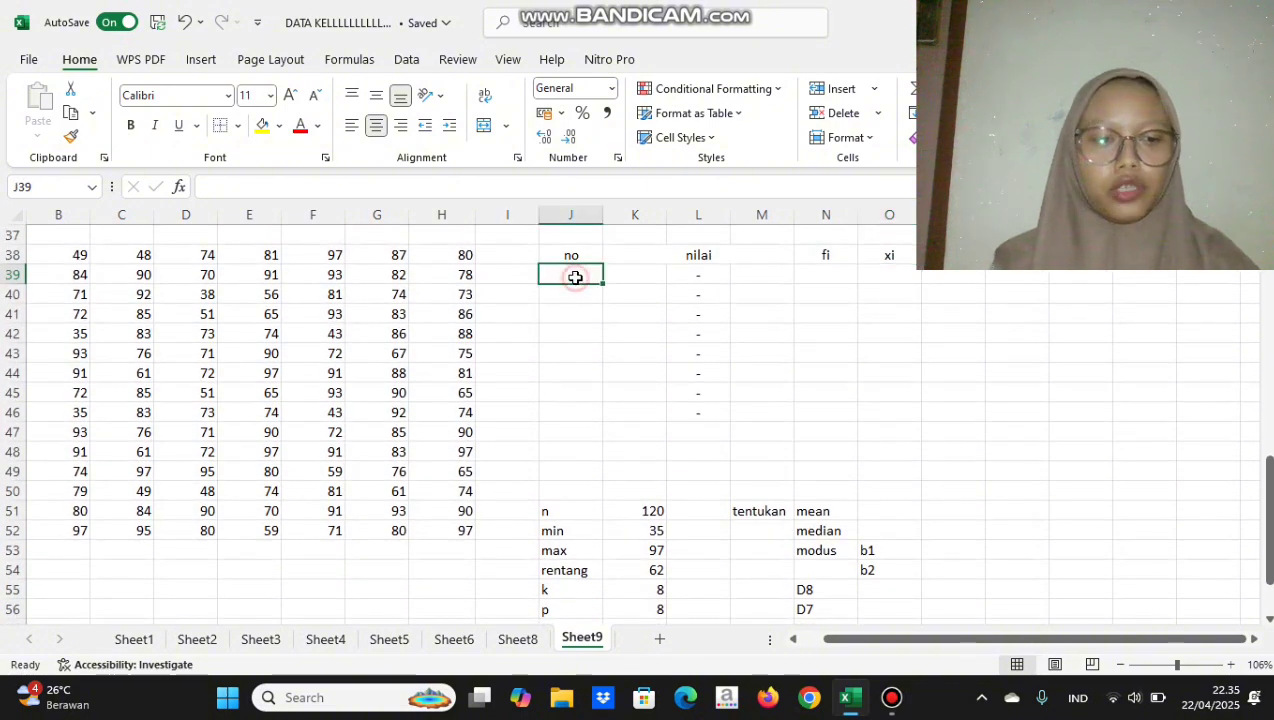
{"action": "type", "text": "1"}
{"action": "key", "text": "Return"}
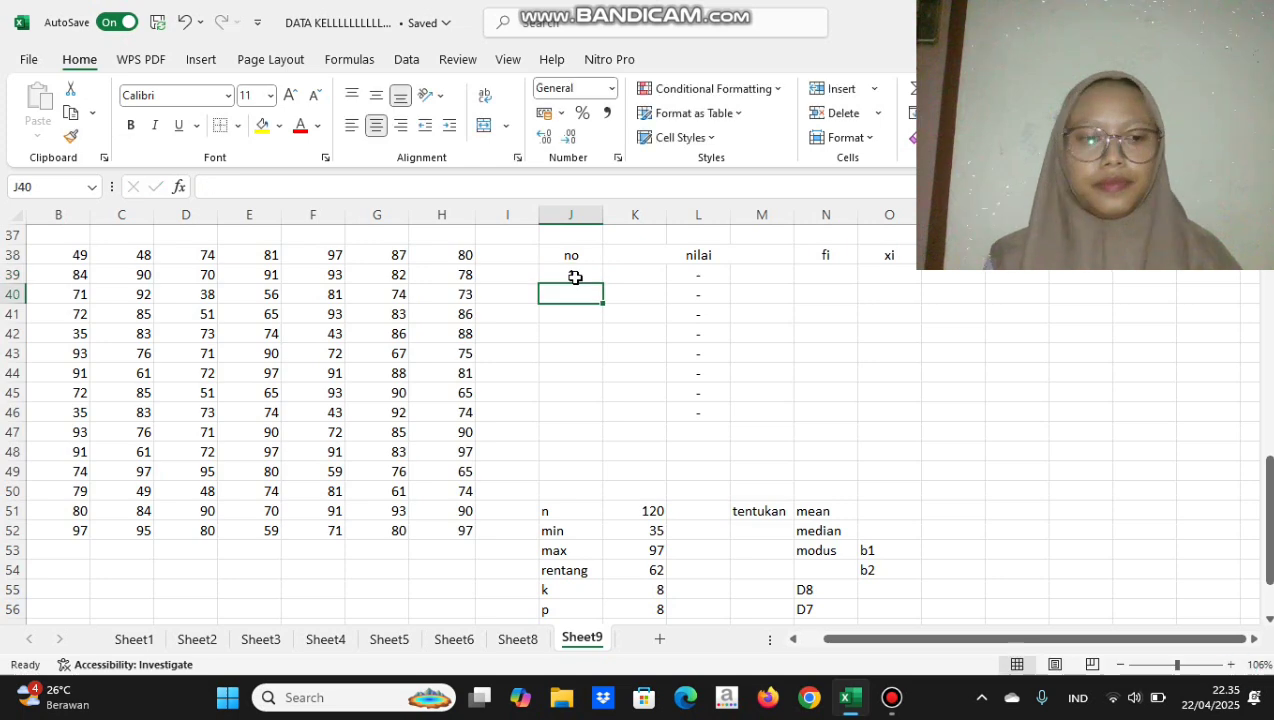
{"action": "type", "text": "2"}
{"action": "key", "text": "Return"}
{"action": "type", "text": "3"}
{"action": "key", "text": "Return"}
{"action": "type", "text": "4"}
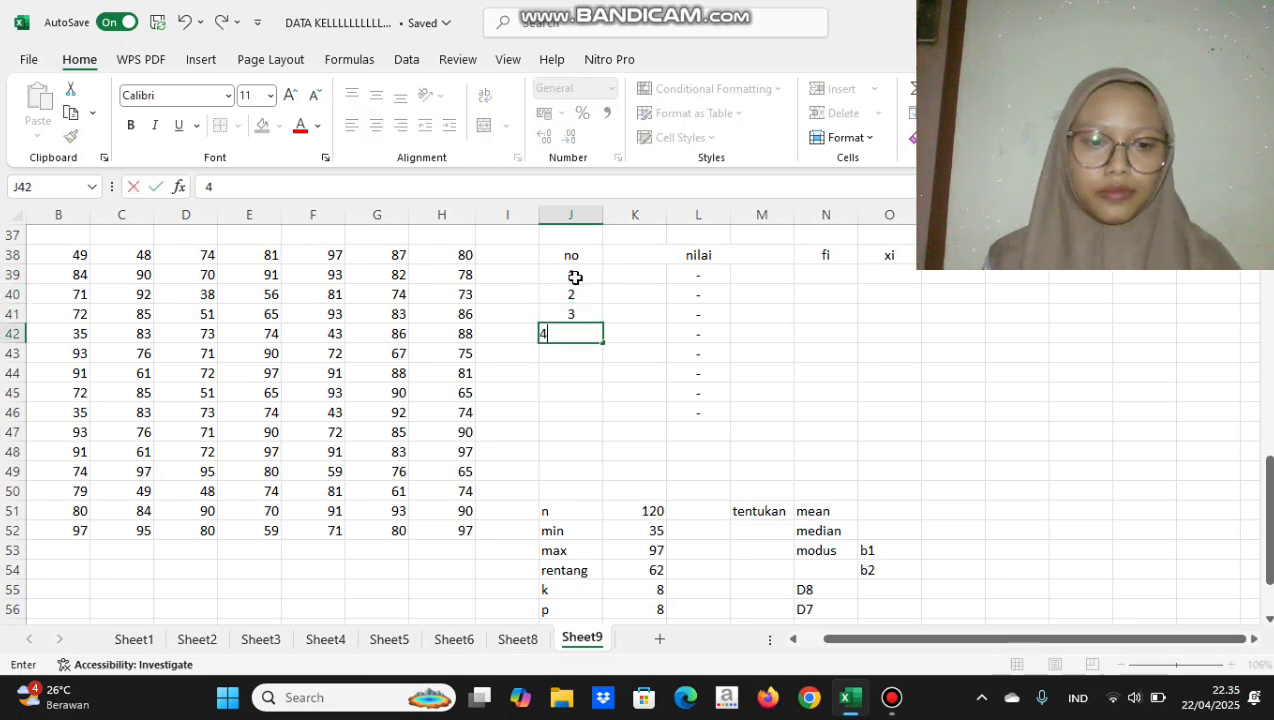
{"action": "key", "text": "Return"}
{"action": "type", "text": "5"}
{"action": "key", "text": "Return"}
{"action": "type", "text": "6"}
{"action": "key", "text": "Return"}
{"action": "type", "text": "7"}
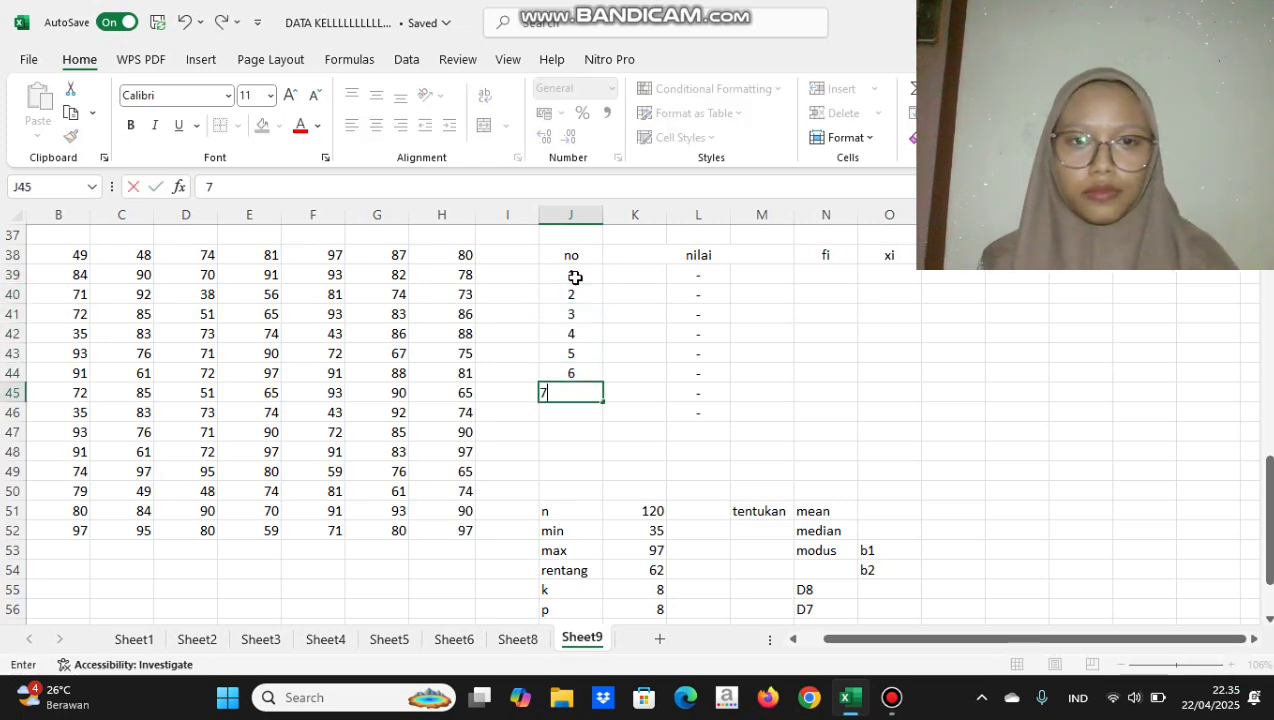
{"action": "key", "text": "Return"}
{"action": "type", "text": "8"}
{"action": "key", "text": "Return"}
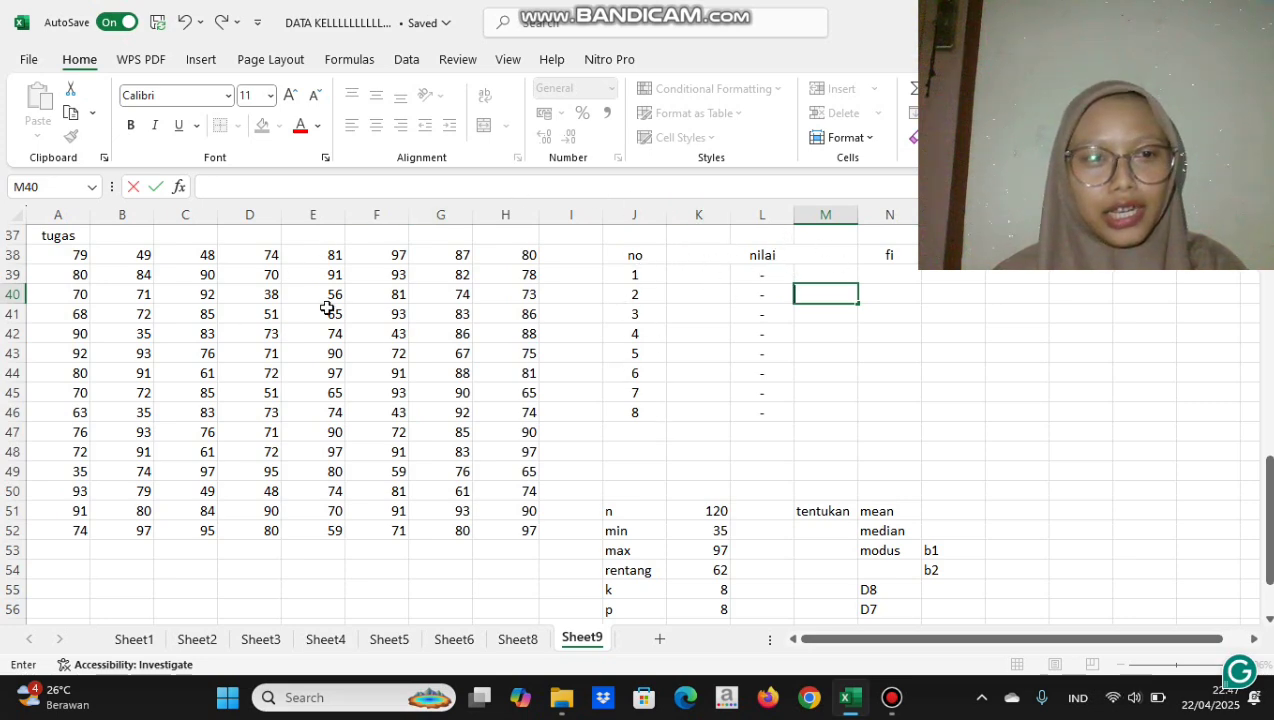
Enter the first class interval of the nilai column, with 35 in K39 and 42 in M39
{"action": "left_click", "coordinate": [691, 282]}
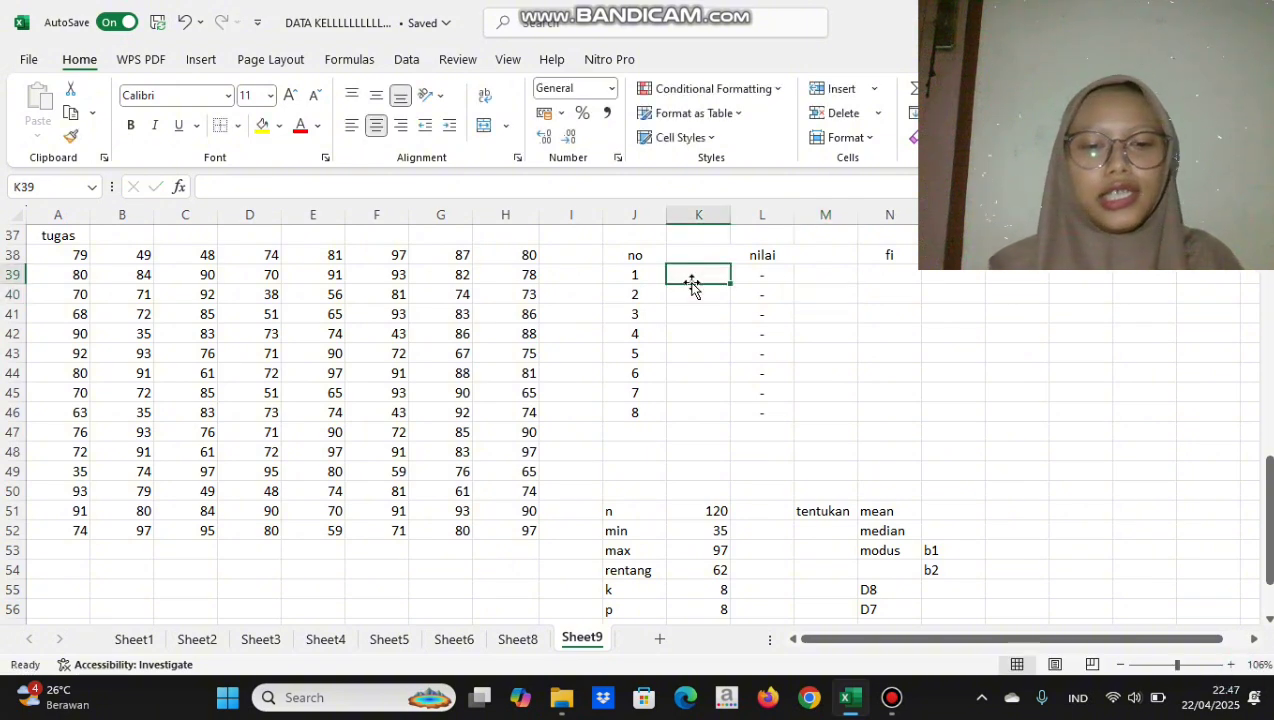
{"action": "type", "text": "35"}
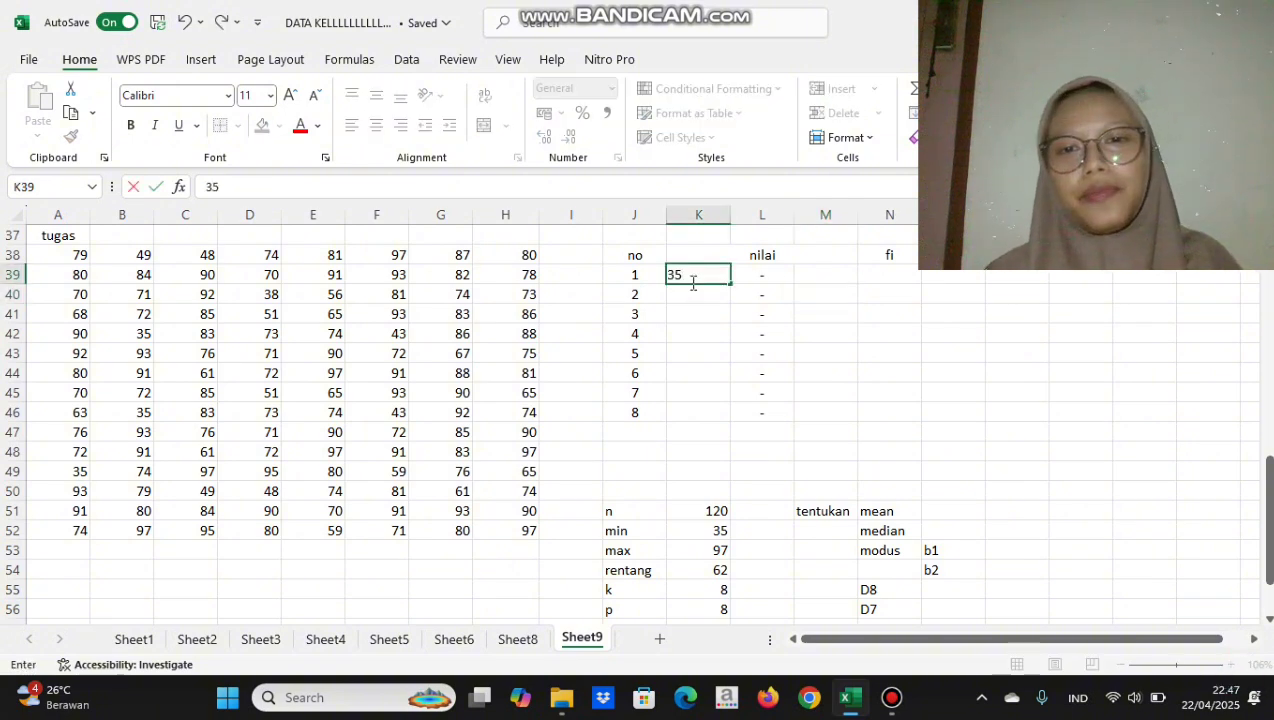
{"action": "left_click", "coordinate": [813, 277]}
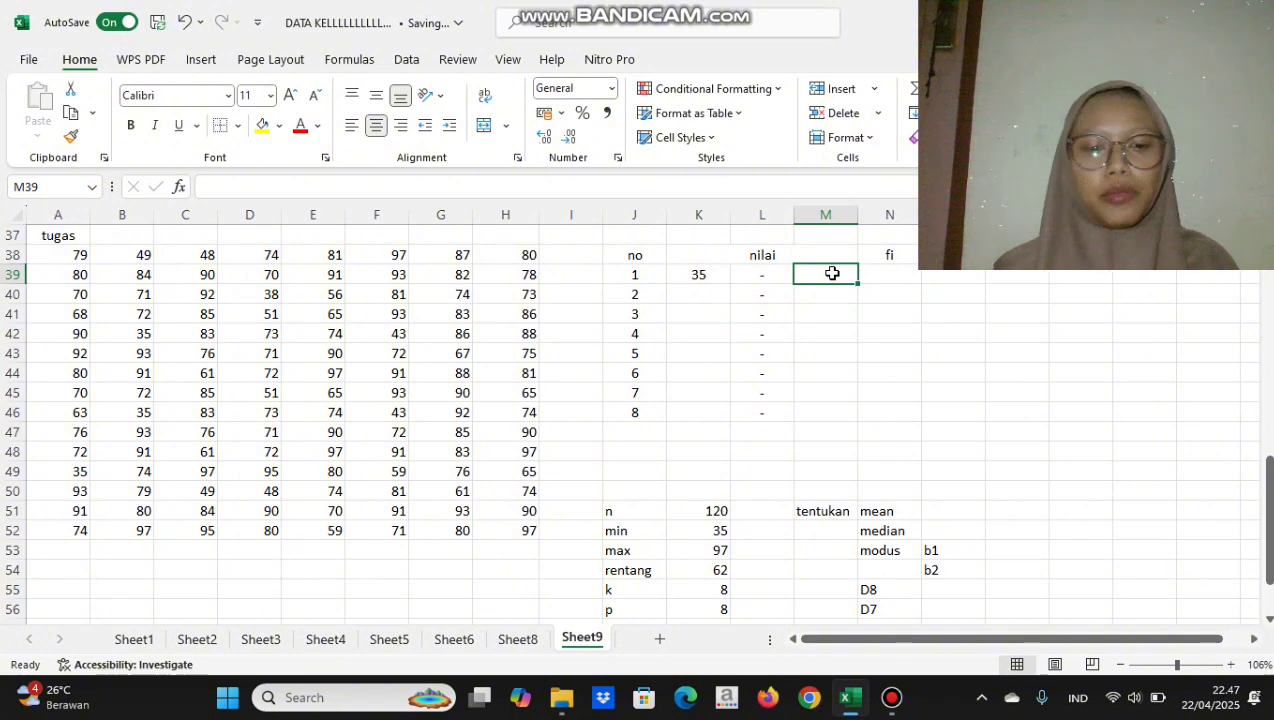
{"action": "type", "text": "42"}
{"action": "key", "text": "Return"}
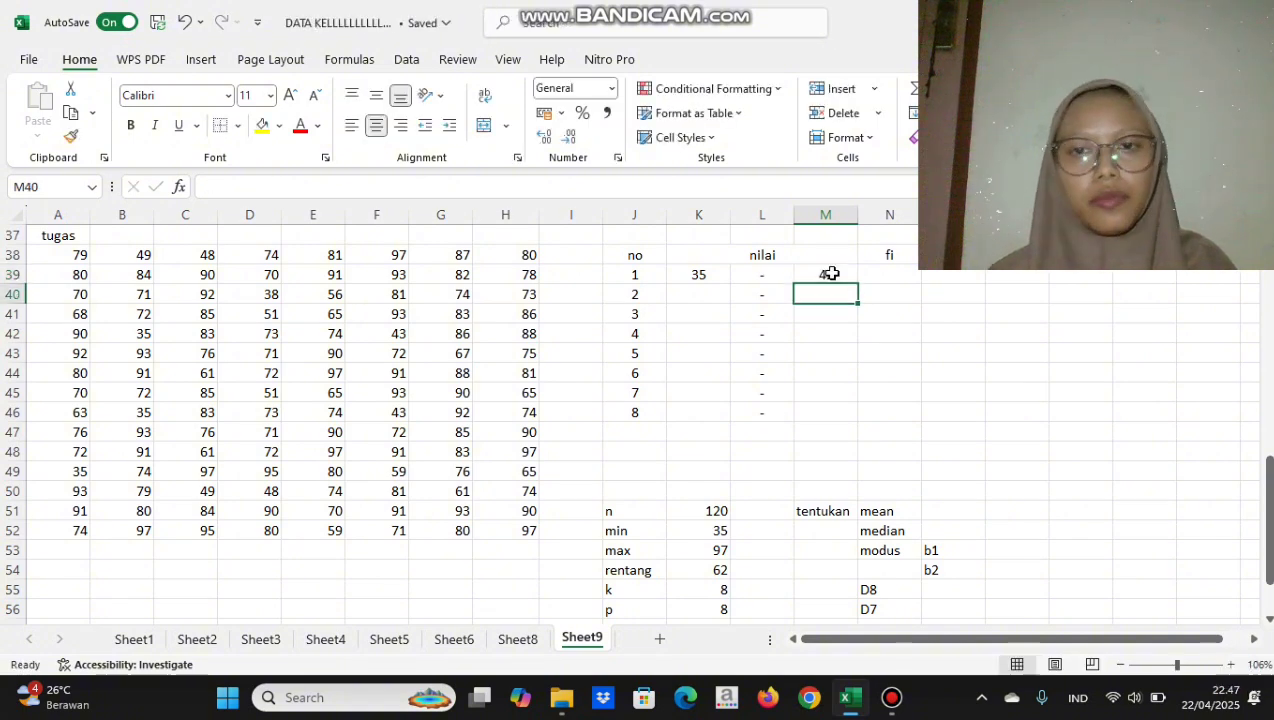
Enter the second class interval, with 43 in K40 and 50 in M40
{"action": "left_click", "coordinate": [704, 297]}
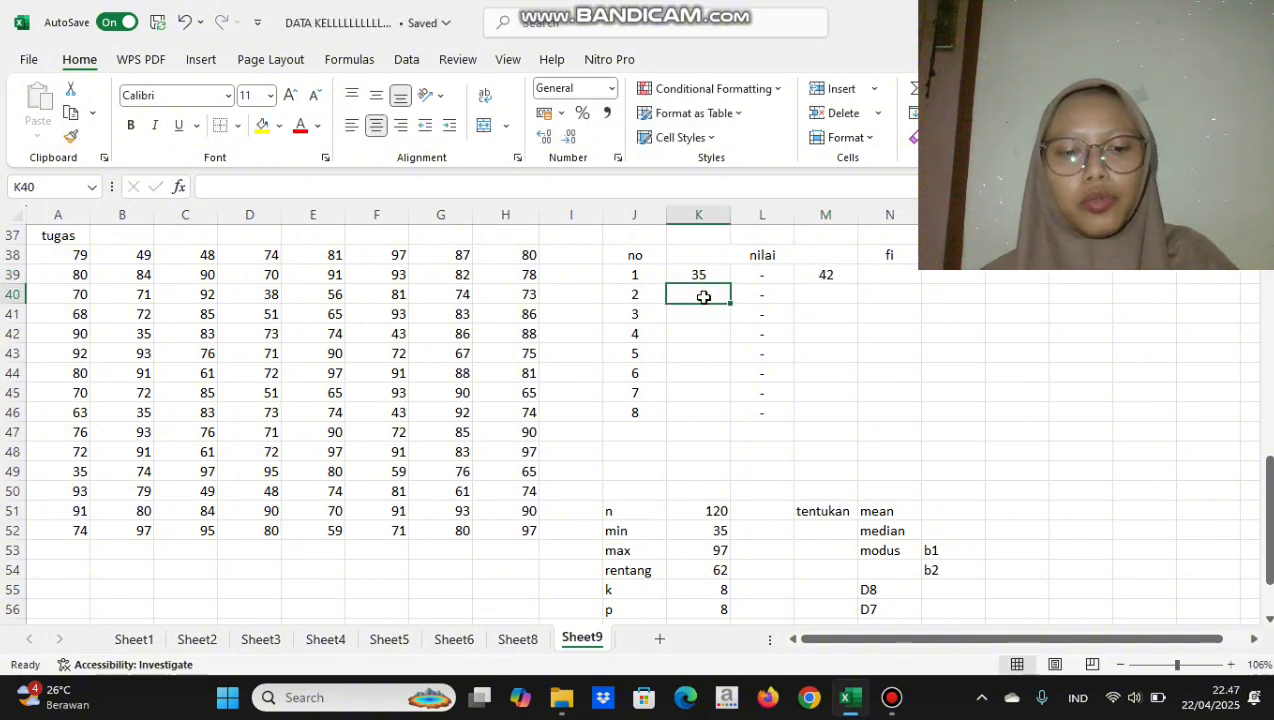
{"action": "type", "text": "43"}
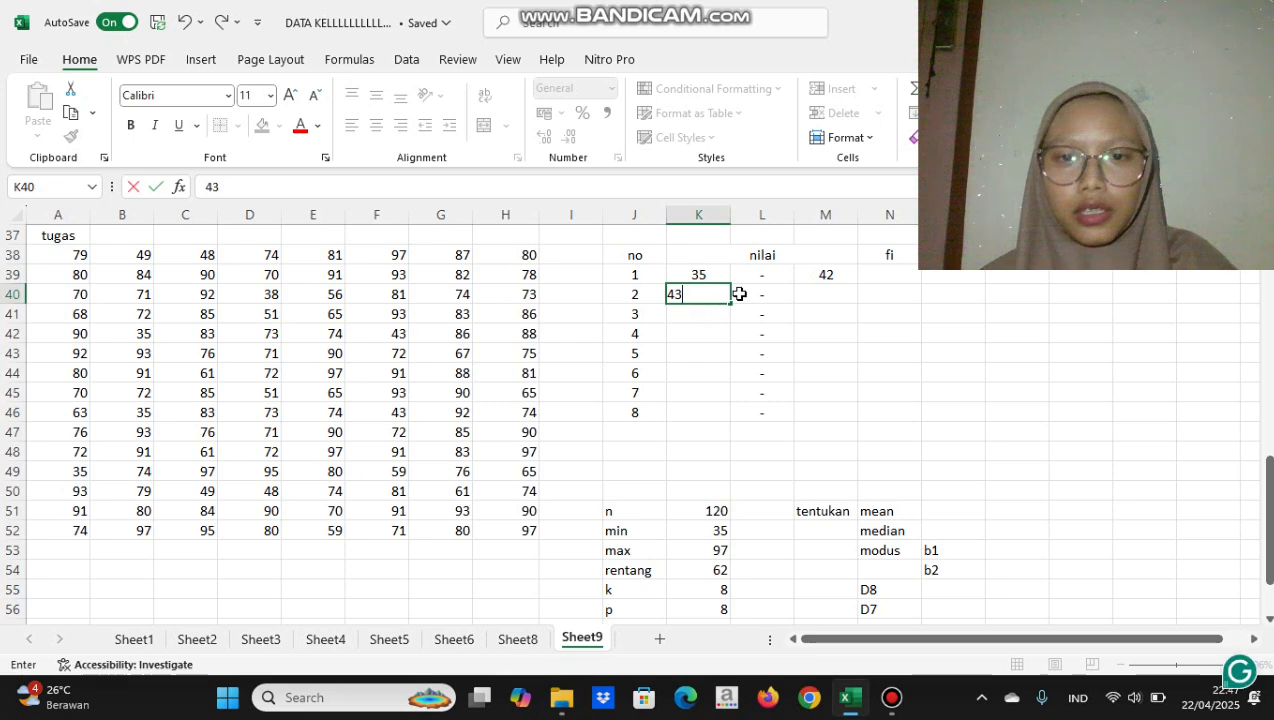
{"action": "left_click", "coordinate": [813, 296]}
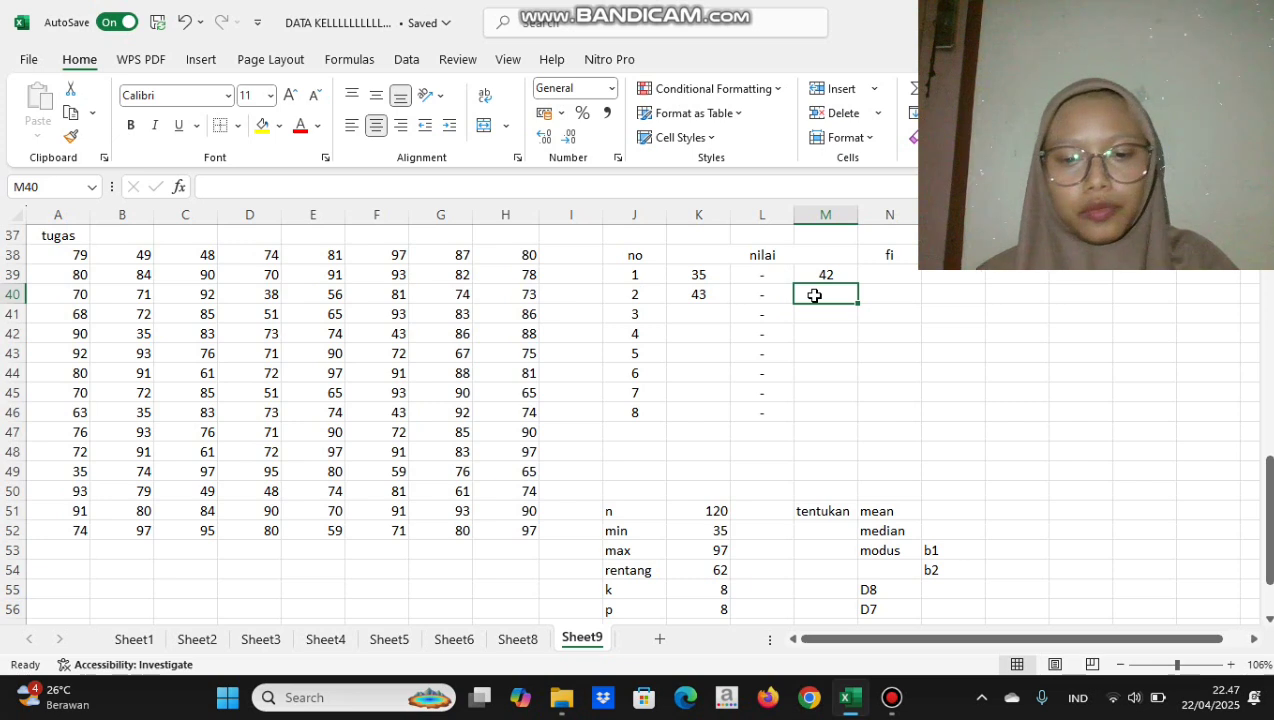
{"action": "type", "text": "50"}
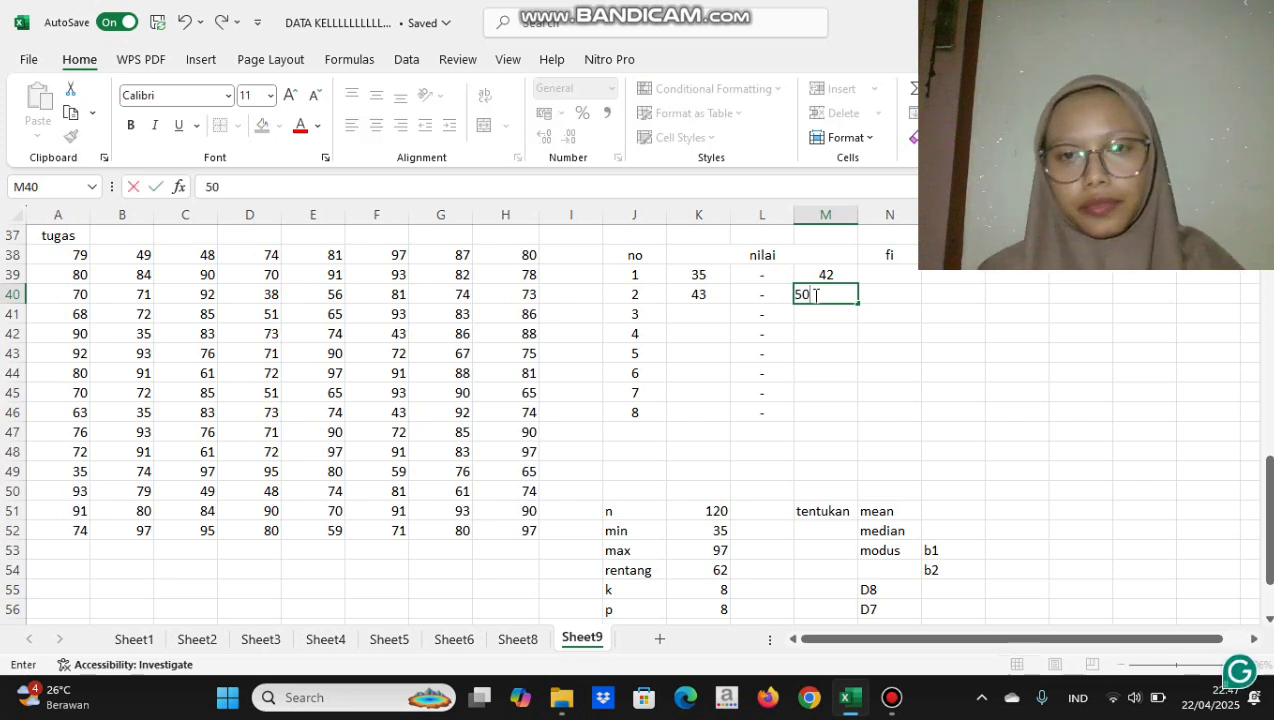
{"action": "key", "text": "Return"}
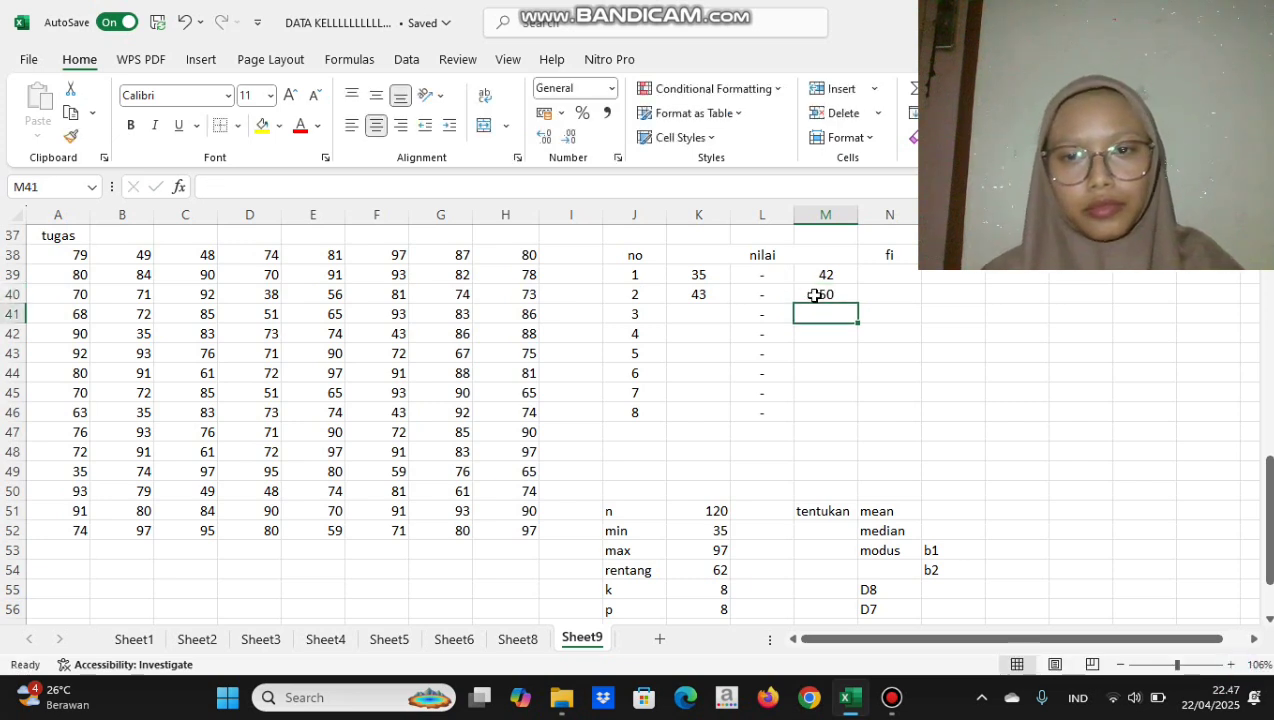
Extend the lower class limits in column K and the upper limits in column M as series down to row 46
{"action": "left_click_drag", "start_coordinate": [707, 275], "coordinate": [729, 421]}
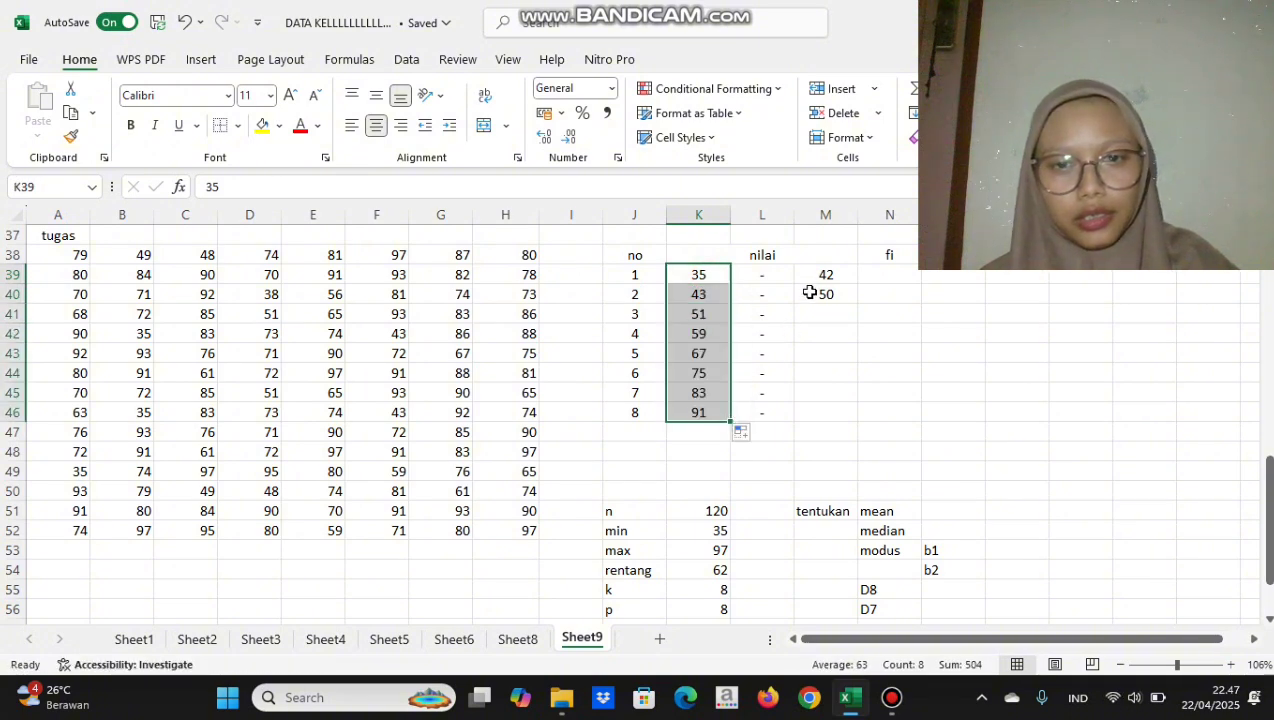
{"action": "left_click_drag", "start_coordinate": [827, 275], "coordinate": [855, 418]}
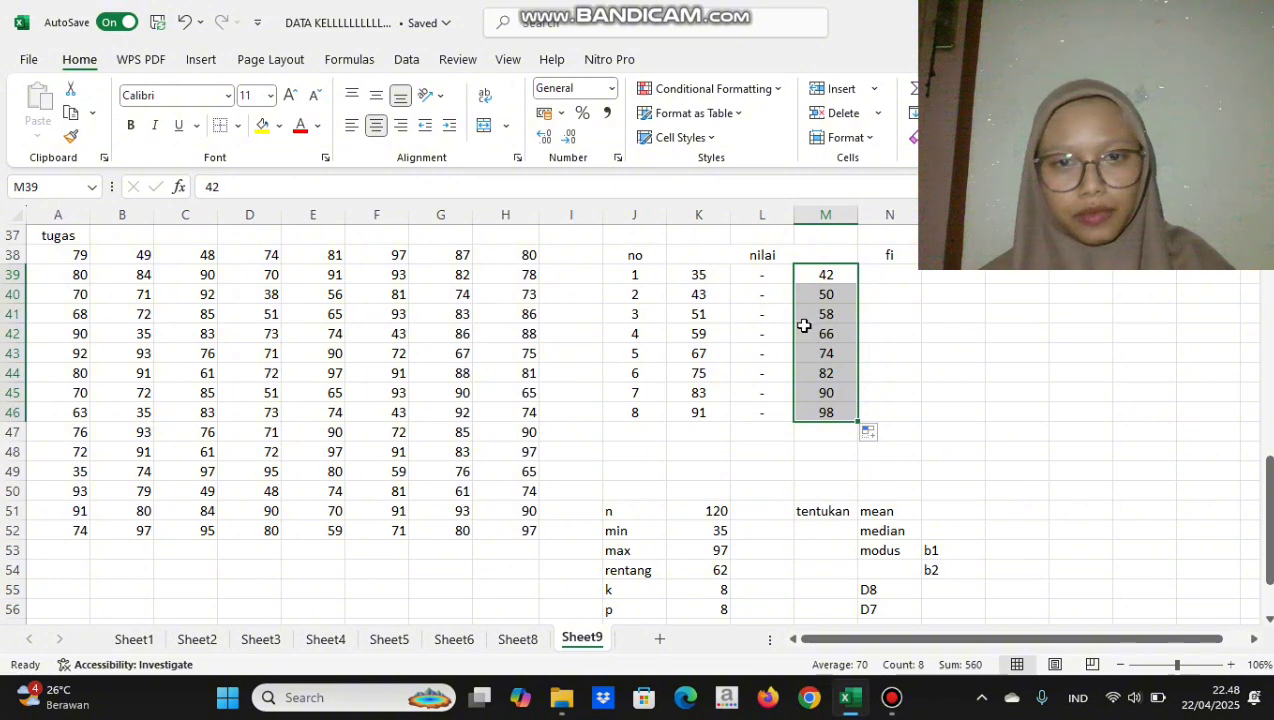
{"action": "left_click", "coordinate": [821, 435]}
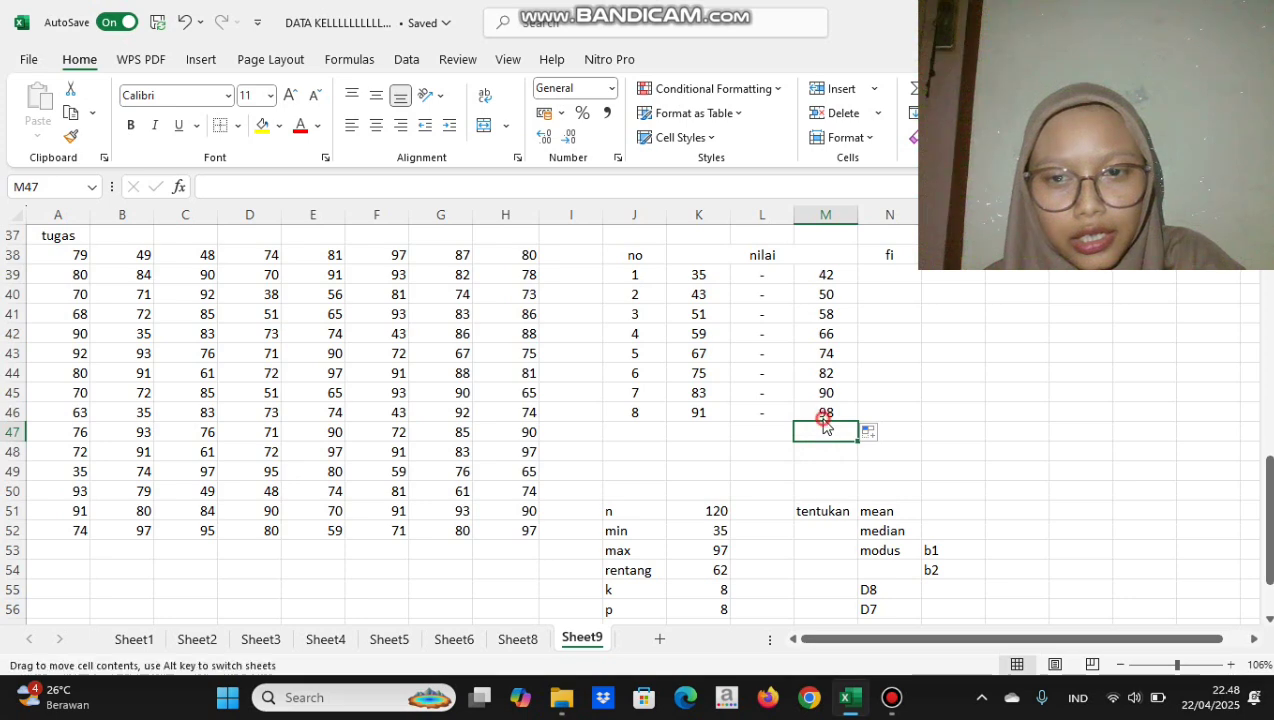
Change the upper limit of the eighth class in M46 to 97
{"action": "left_click_drag", "start_coordinate": [820, 413], "coordinate": [887, 407]}
{"action": "left_click", "coordinate": [881, 349]}
{"action": "left_click", "coordinate": [839, 413]}
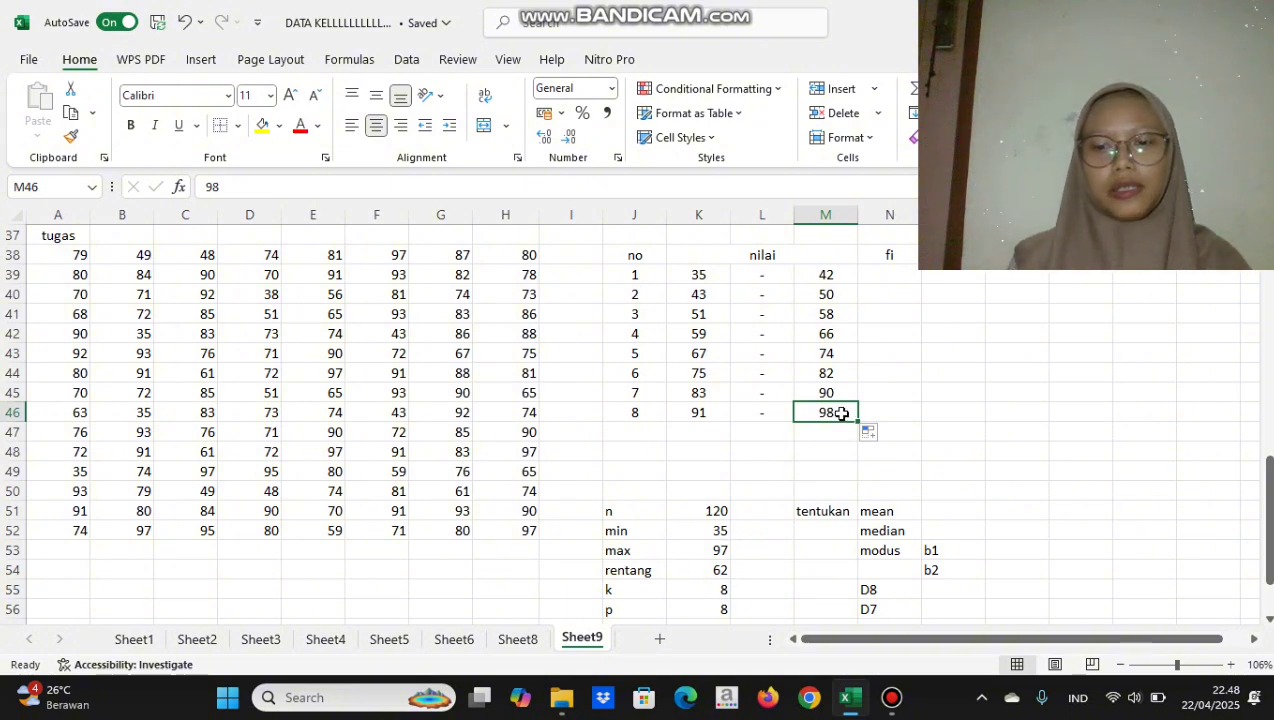
{"action": "key", "text": "BackSpace"}
{"action": "type", "text": "97"}
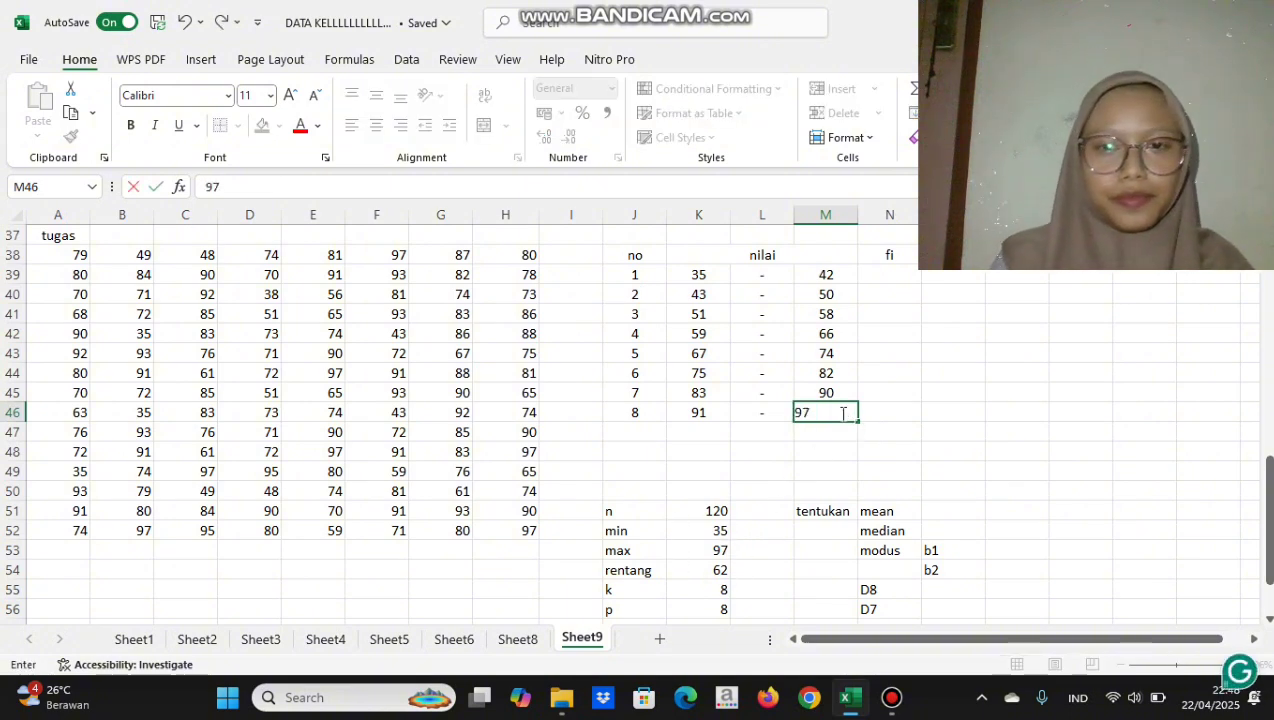
{"action": "left_click", "coordinate": [916, 405]}
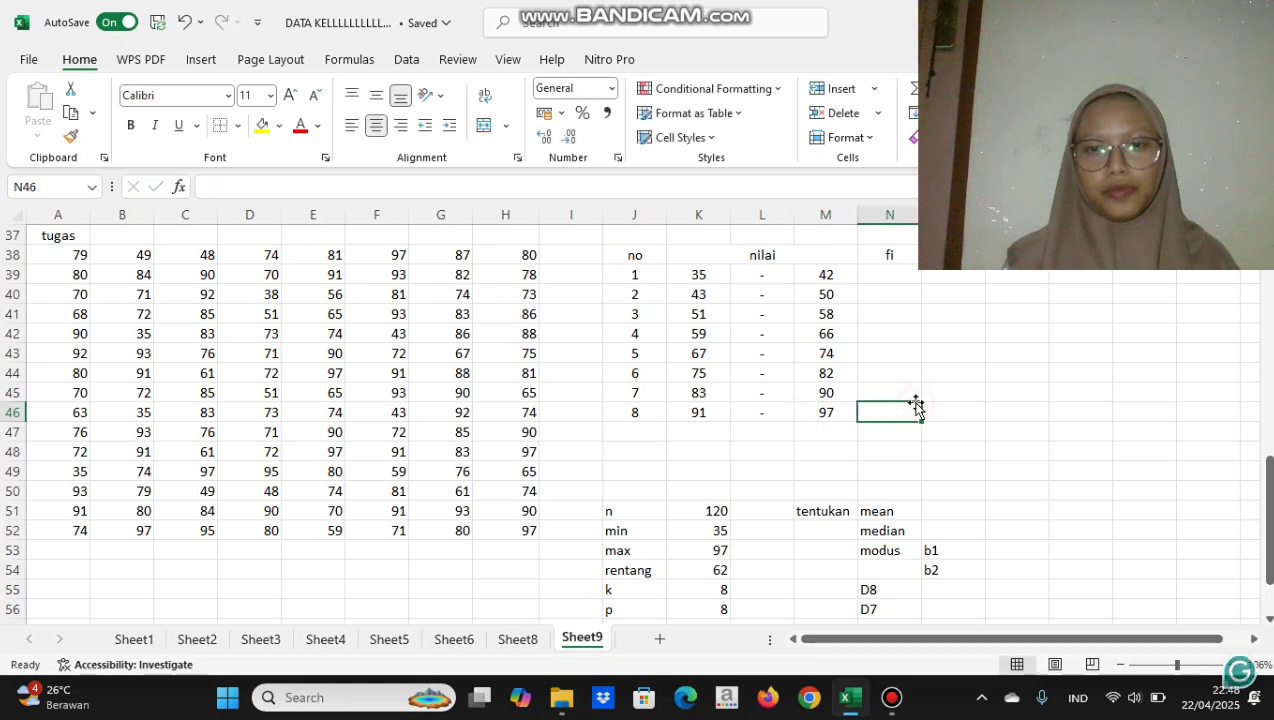
Count the class frequencies of the tugas data in N39 with =FREQUENCY(A38:H52;M39:M46)
{"action": "scroll", "coordinate": [898, 290], "scroll_direction": "right", "scroll_amount": 2}
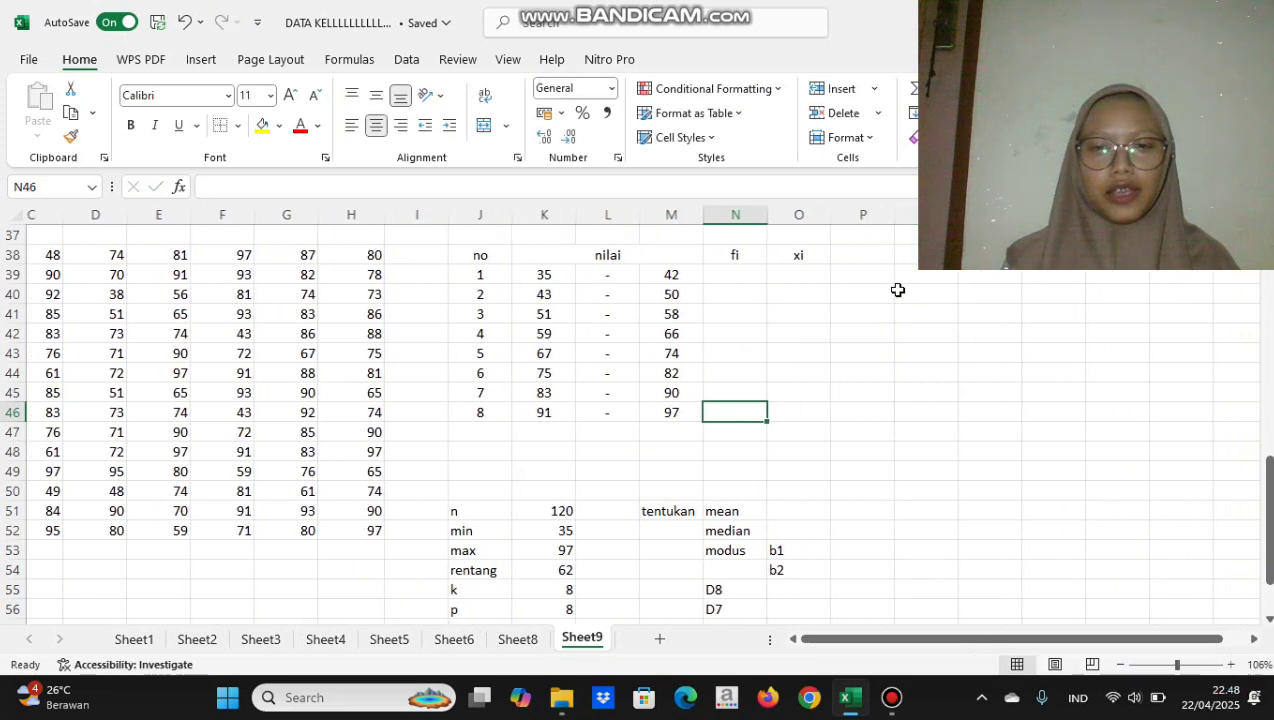
{"action": "scroll", "coordinate": [898, 290], "scroll_direction": "right", "scroll_amount": 1}
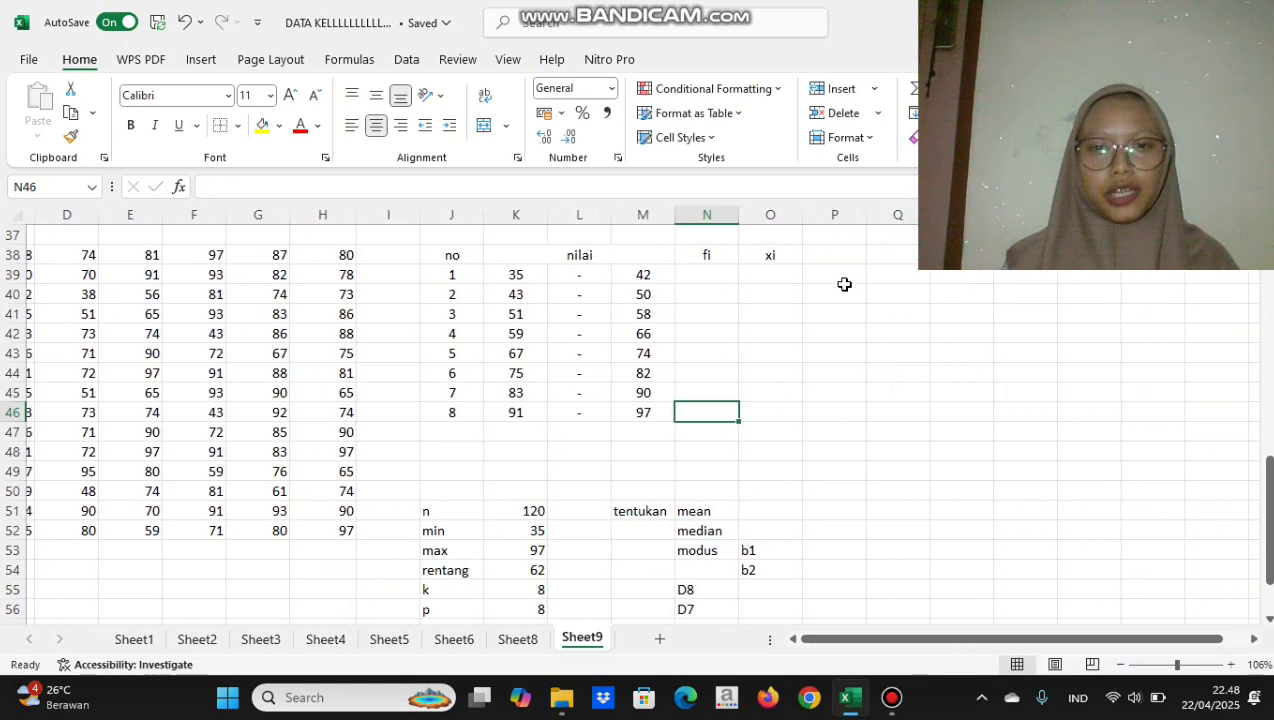
{"action": "left_click", "coordinate": [722, 277]}
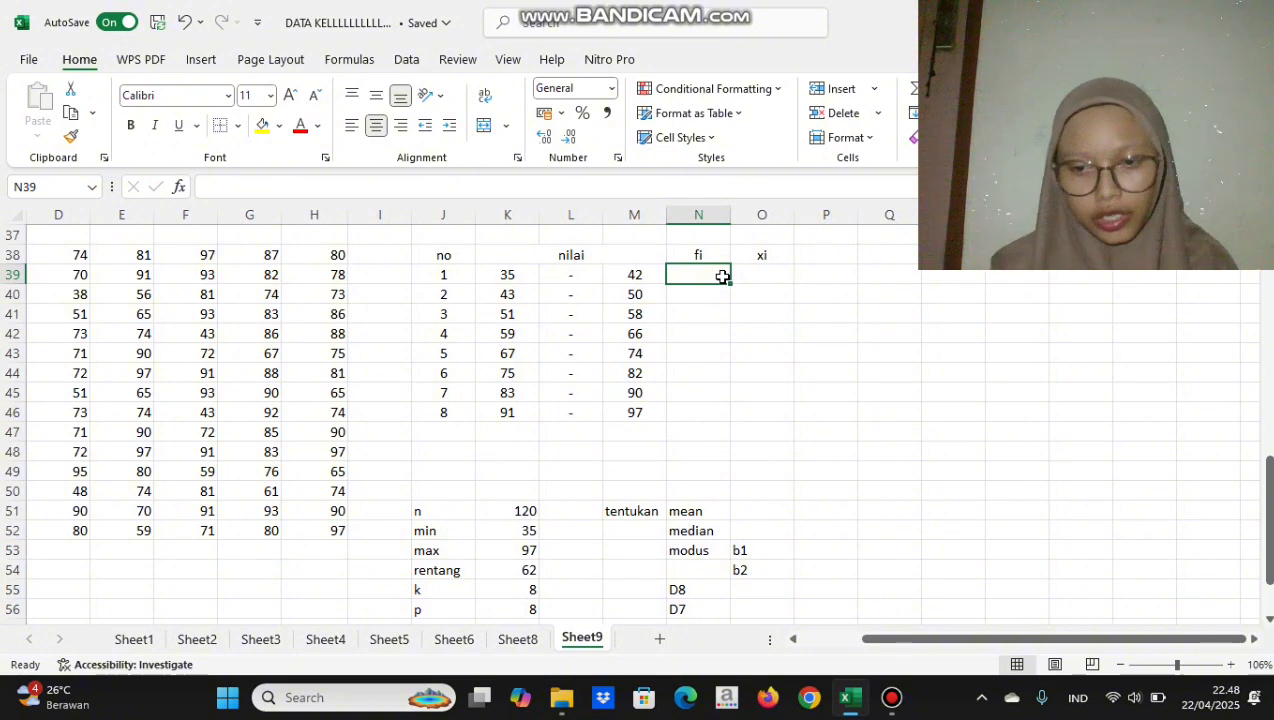
{"action": "scroll", "coordinate": [560, 250], "scroll_direction": "left", "scroll_amount": 1}
{"action": "type", "text": "="}
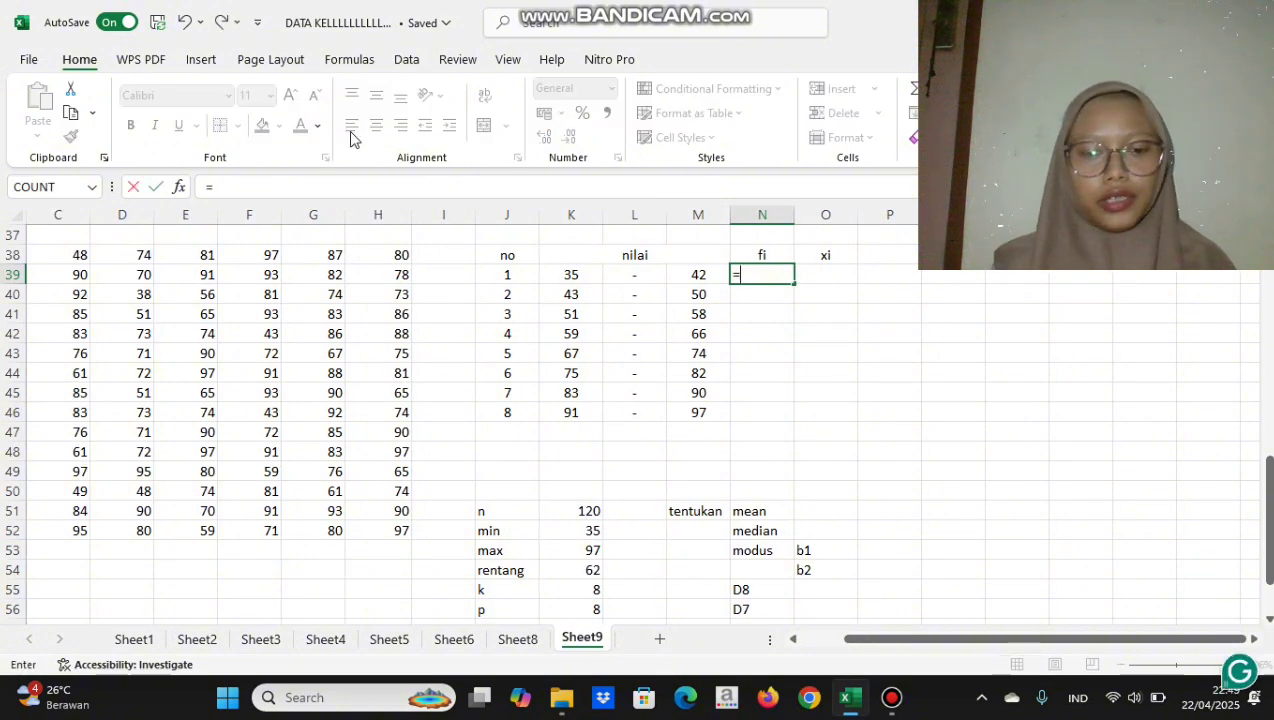
{"action": "type", "text": "frequ"}
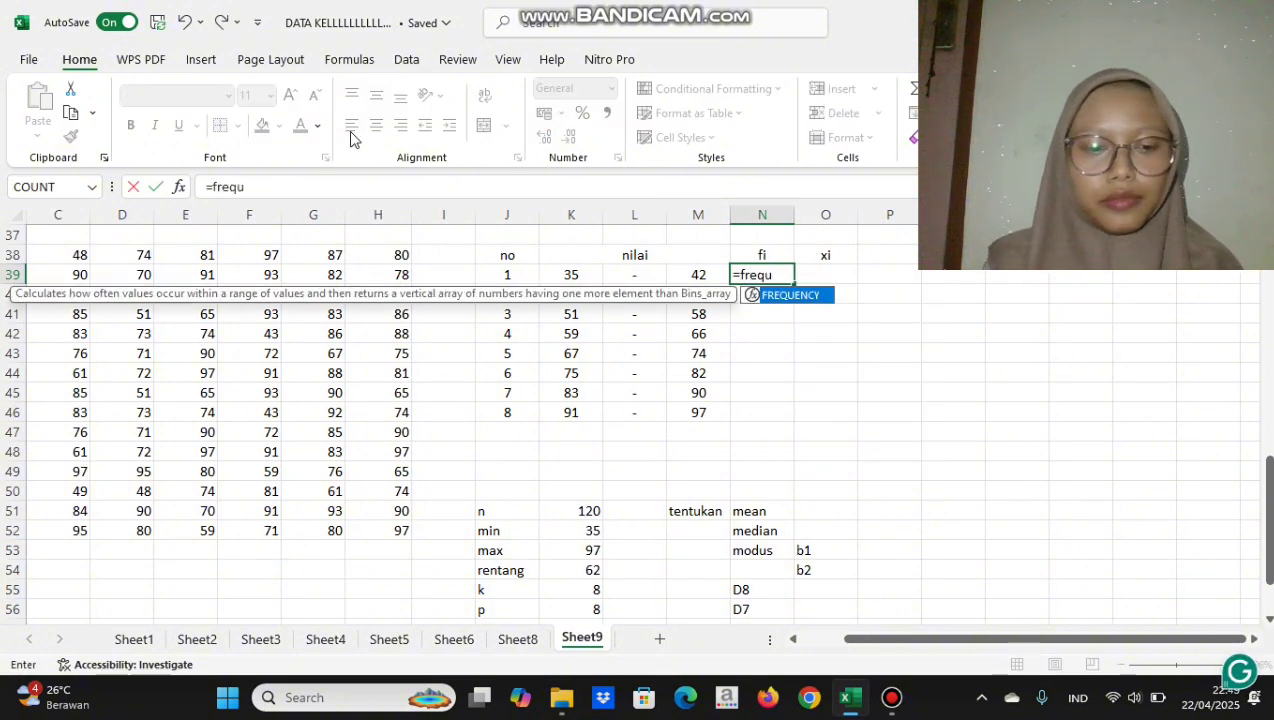
{"action": "type", "text": "ency"}
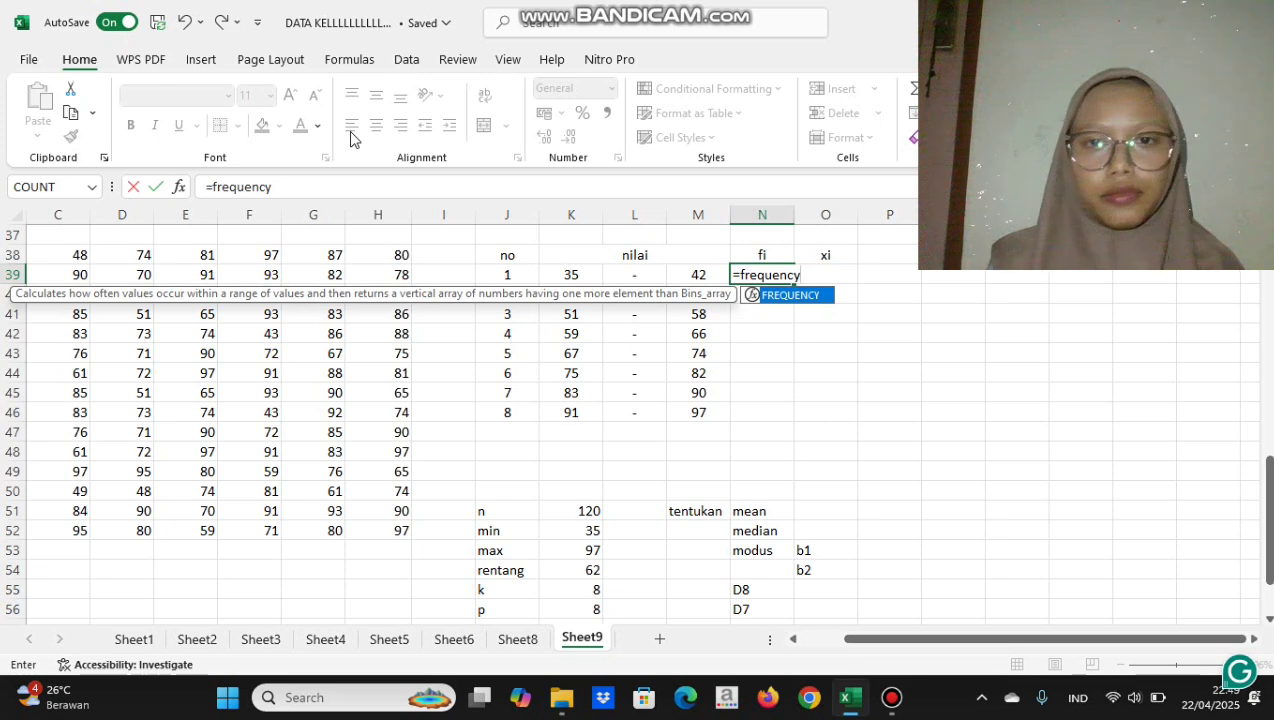
{"action": "type", "text": "("}
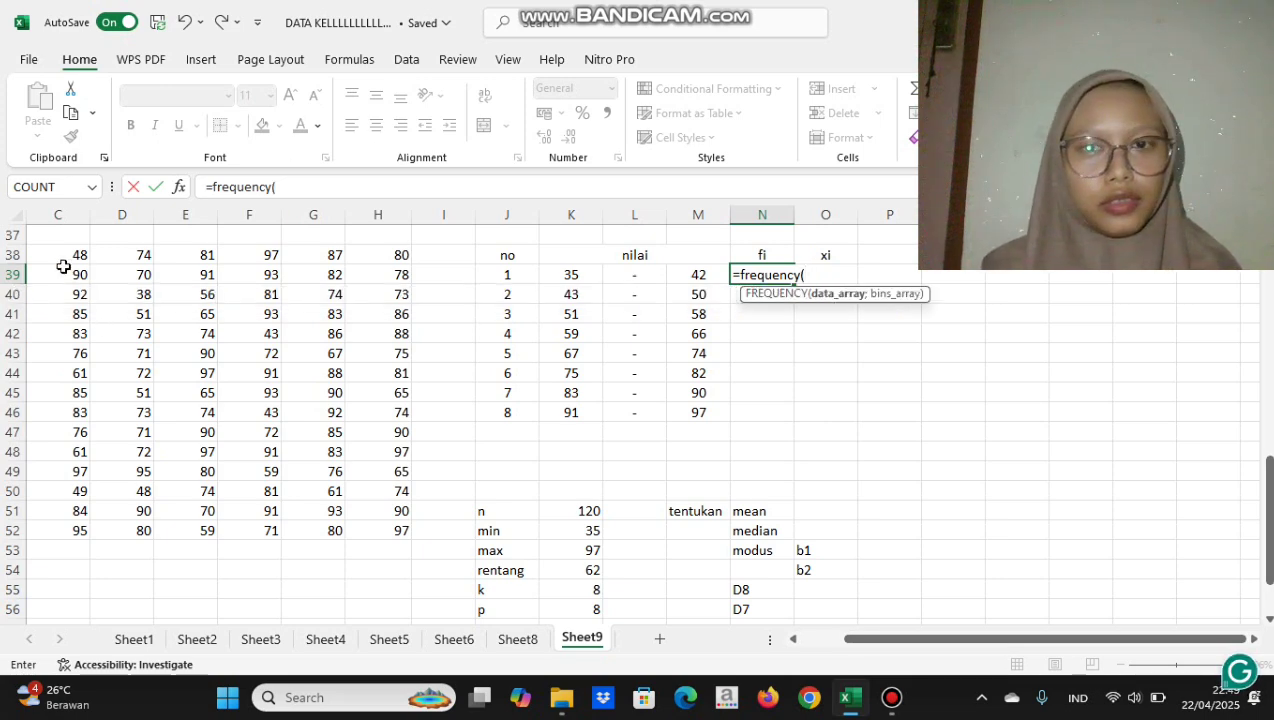
{"action": "scroll", "coordinate": [64, 271], "scroll_direction": "left", "scroll_amount": 3}
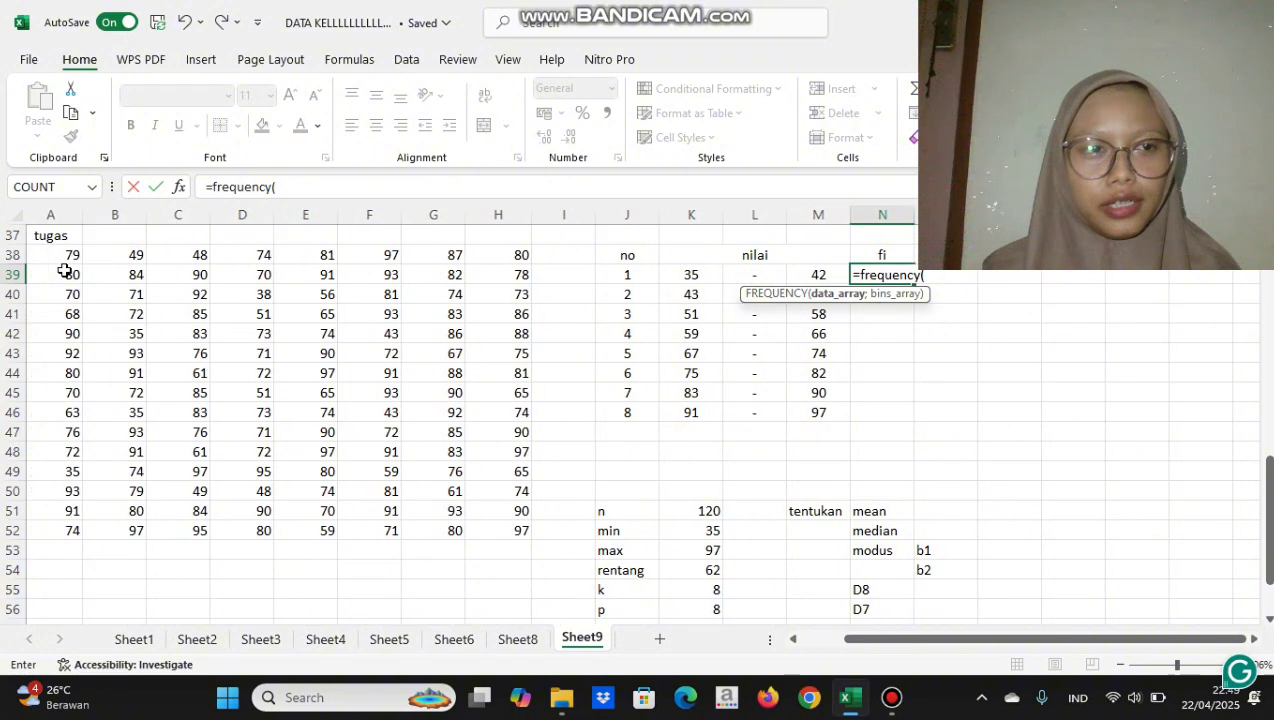
{"action": "left_click_drag", "start_coordinate": [50, 257], "coordinate": [507, 530]}
{"action": "scroll", "coordinate": [815, 524], "scroll_direction": "right", "scroll_amount": 3}
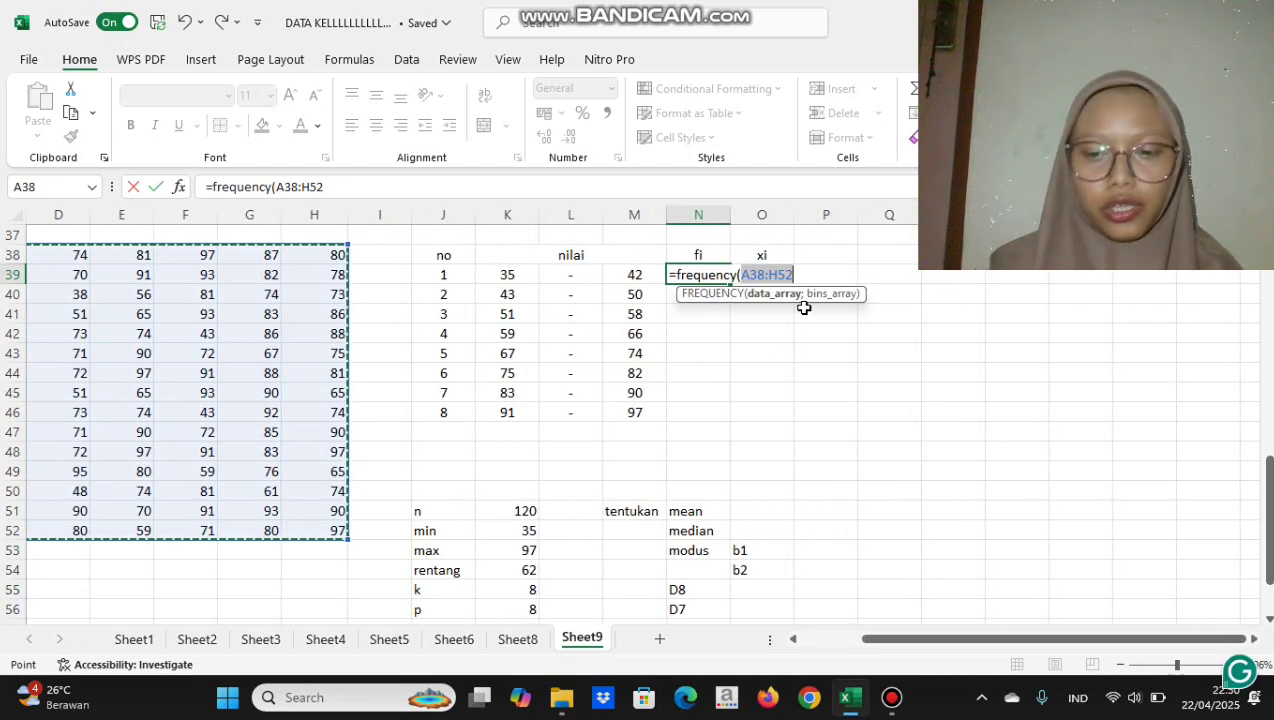
{"action": "type", "text": ";"}
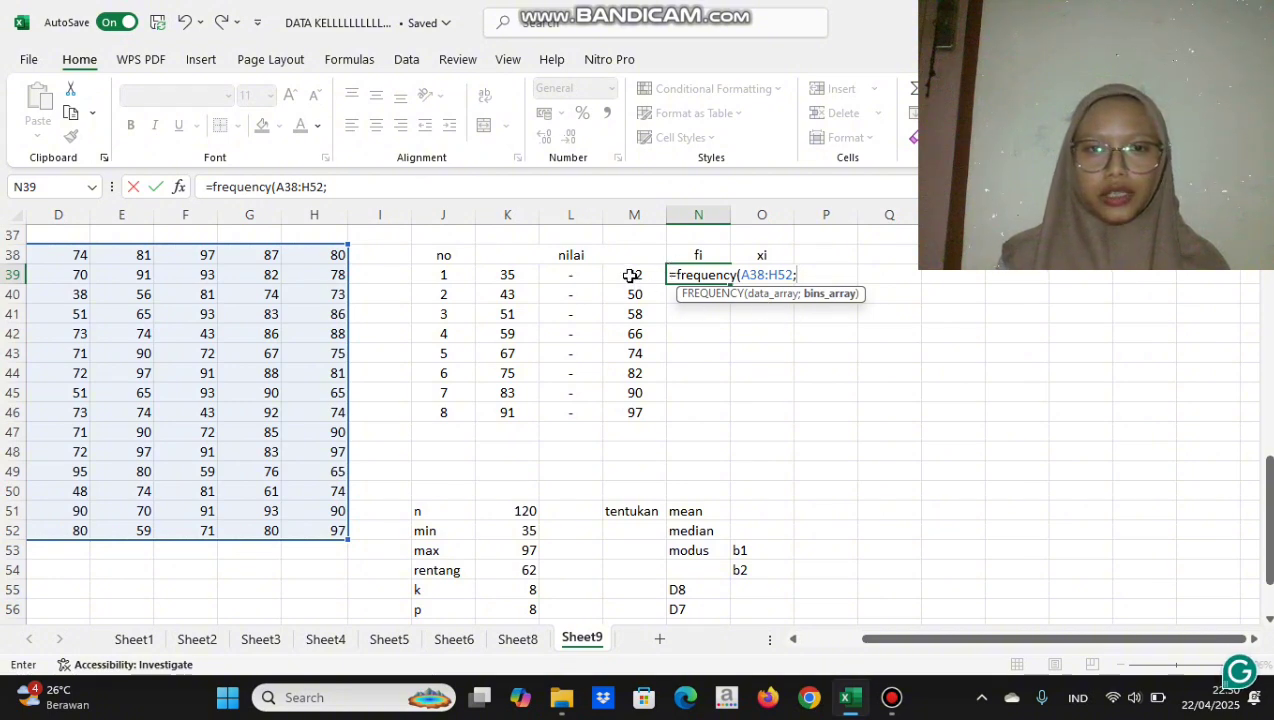
{"action": "left_click_drag", "start_coordinate": [630, 275], "coordinate": [643, 413]}
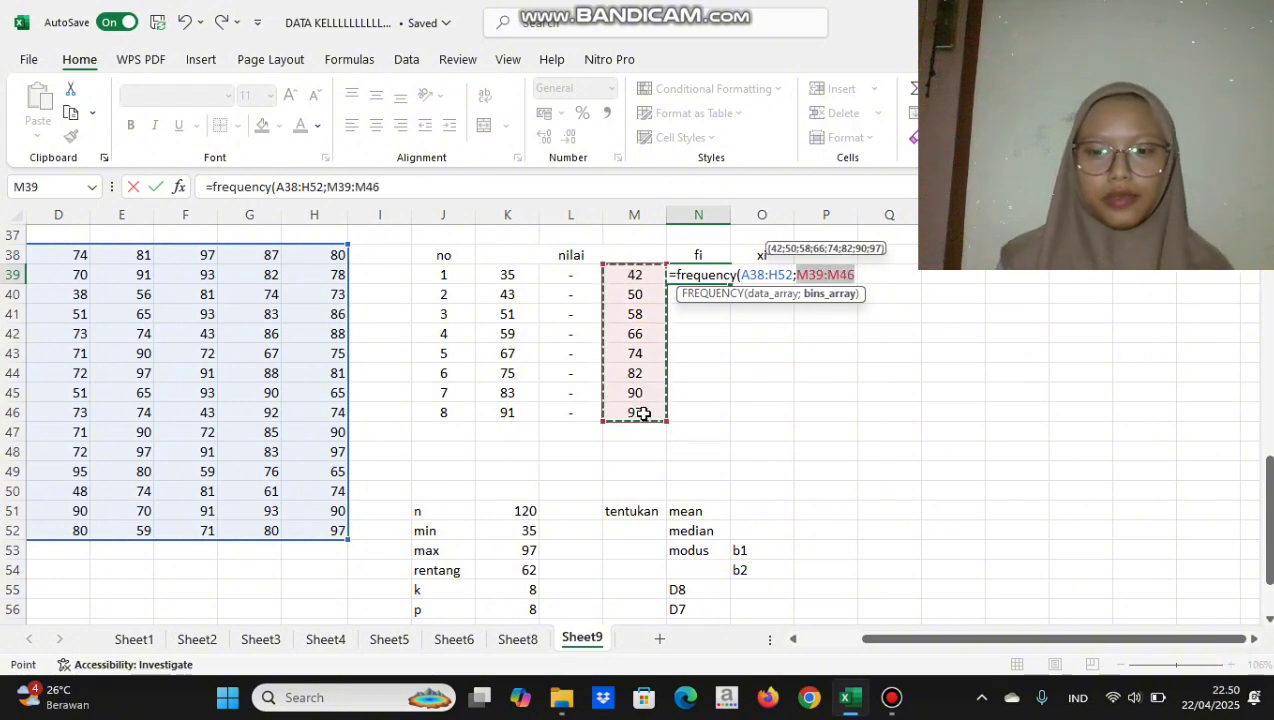
{"action": "type", "text": ")"}
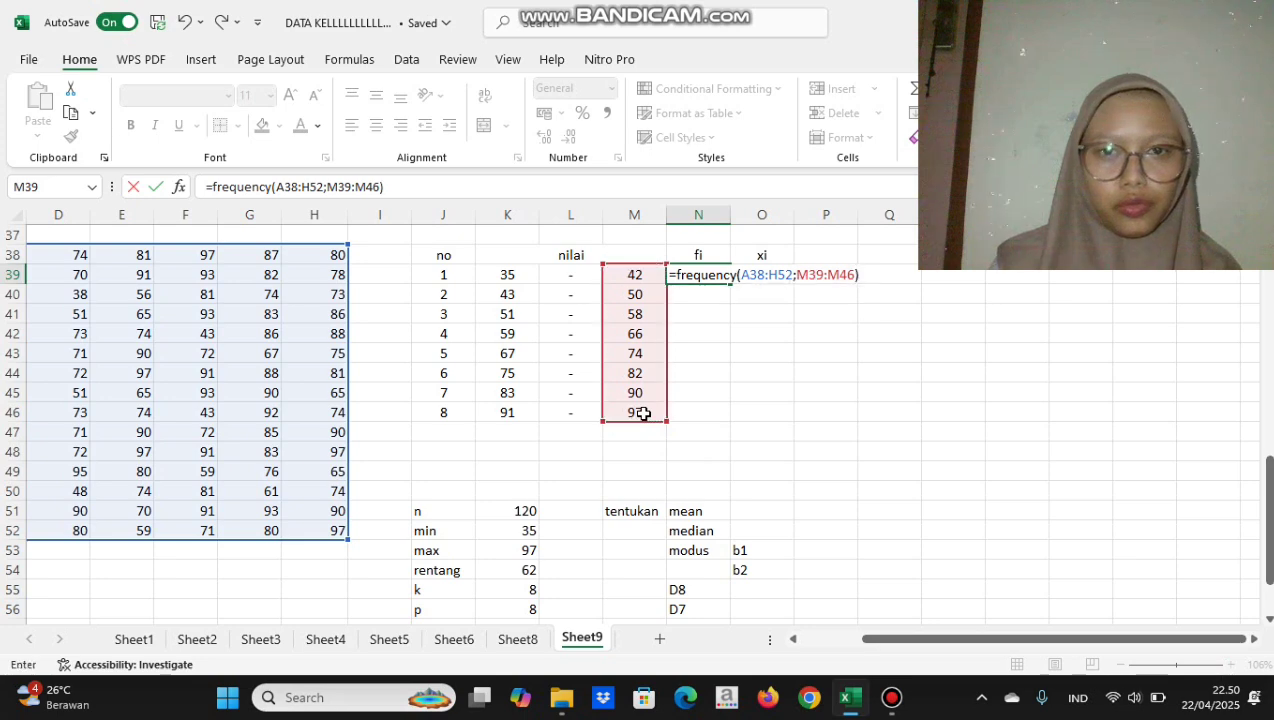
{"action": "key", "text": "Return"}
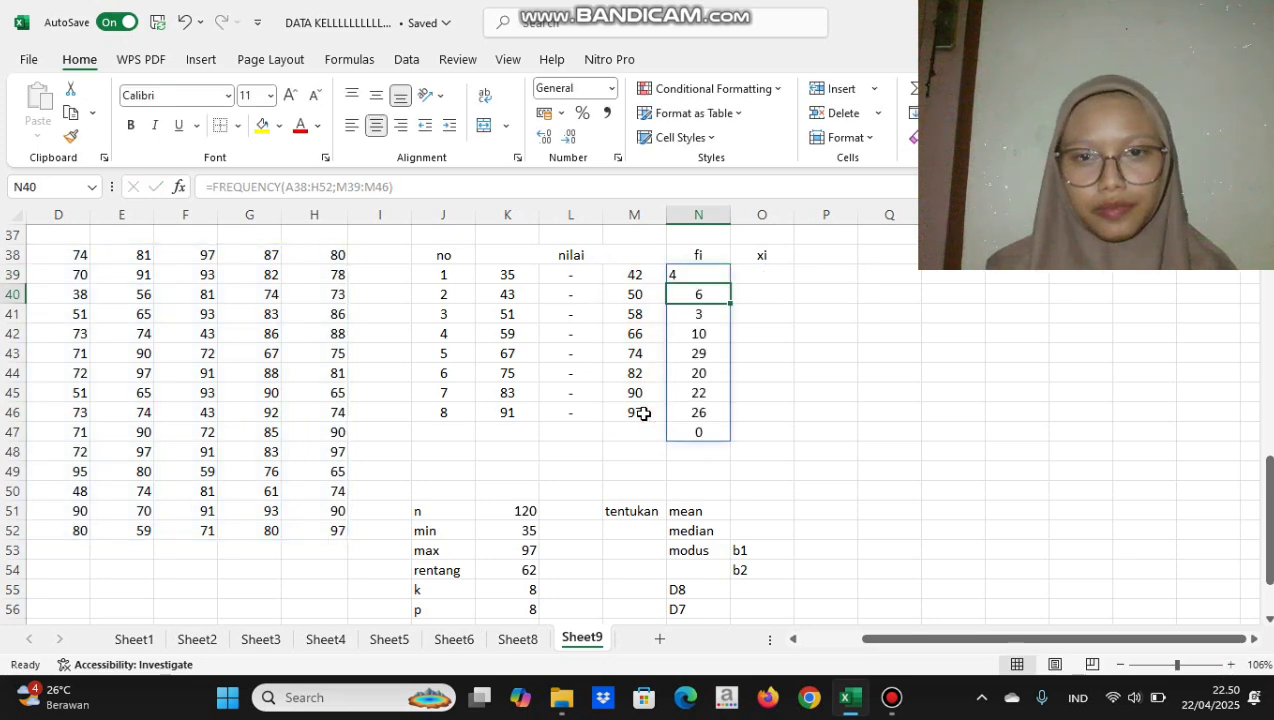
Centre the first frequency value in N39 horizontally, like the rest of the fi column
{"action": "left_click", "coordinate": [701, 274]}
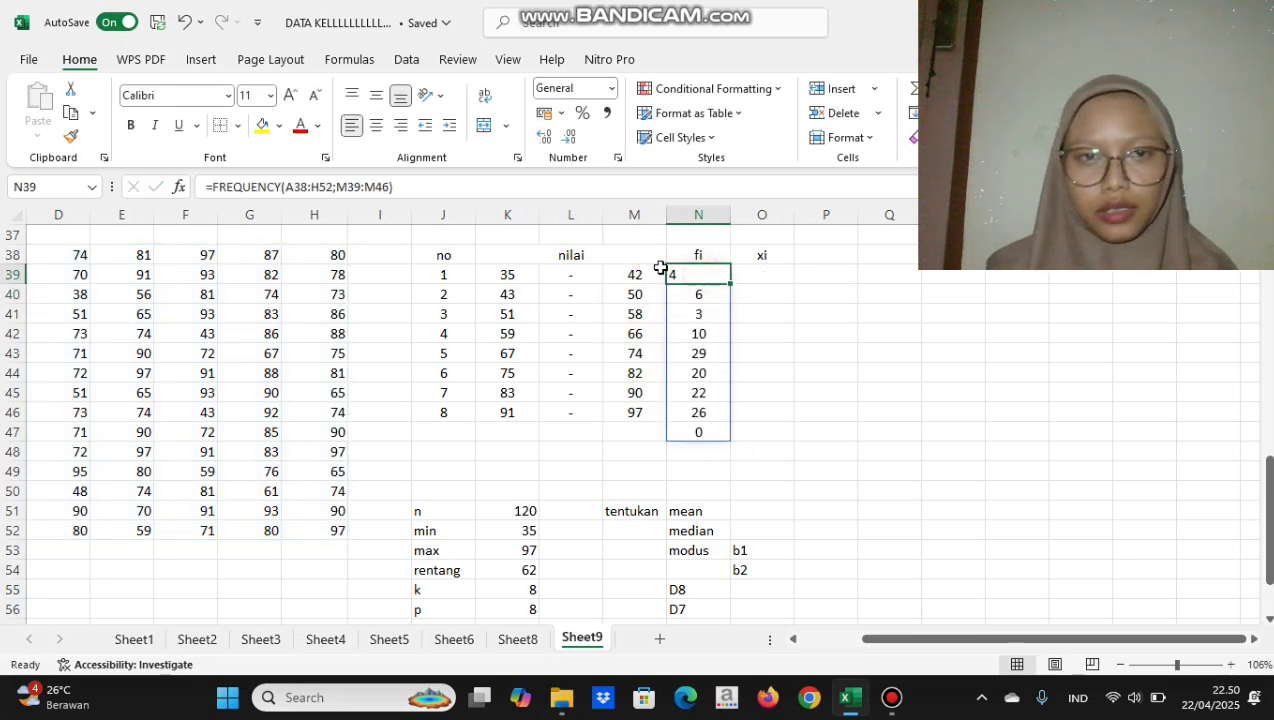
{"action": "left_click", "coordinate": [376, 127]}
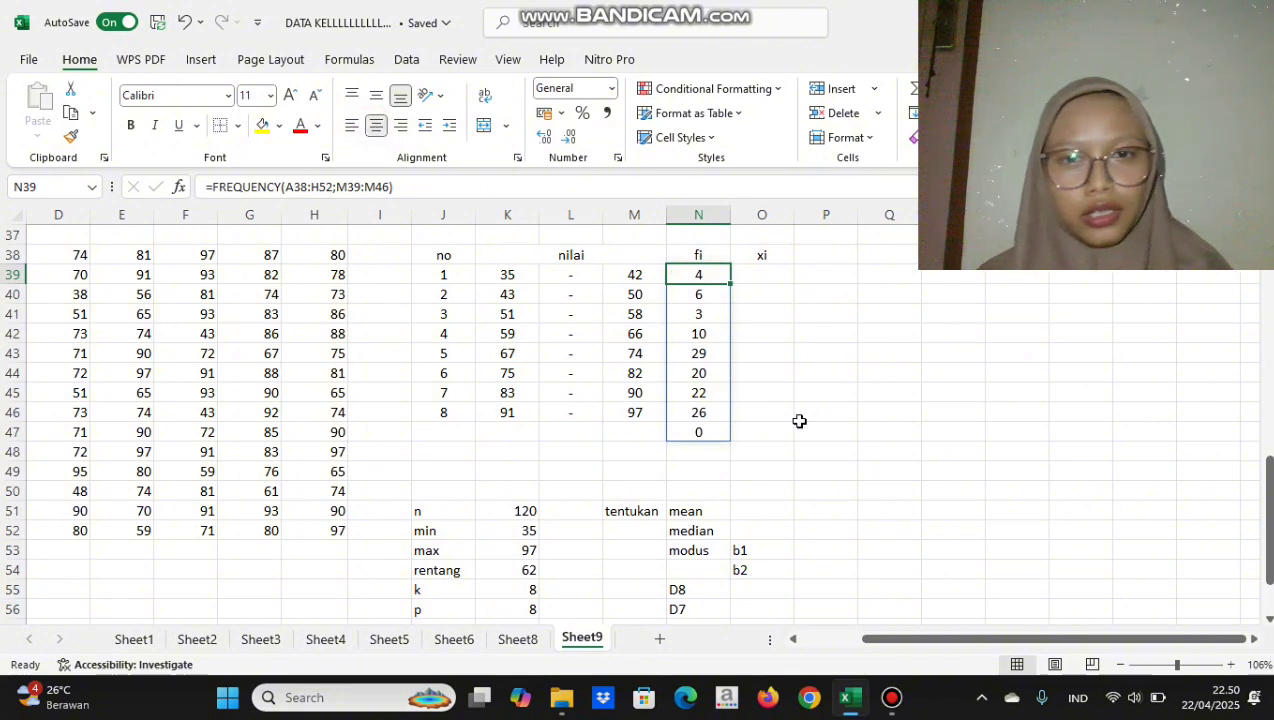
{"action": "left_click", "coordinate": [824, 370]}
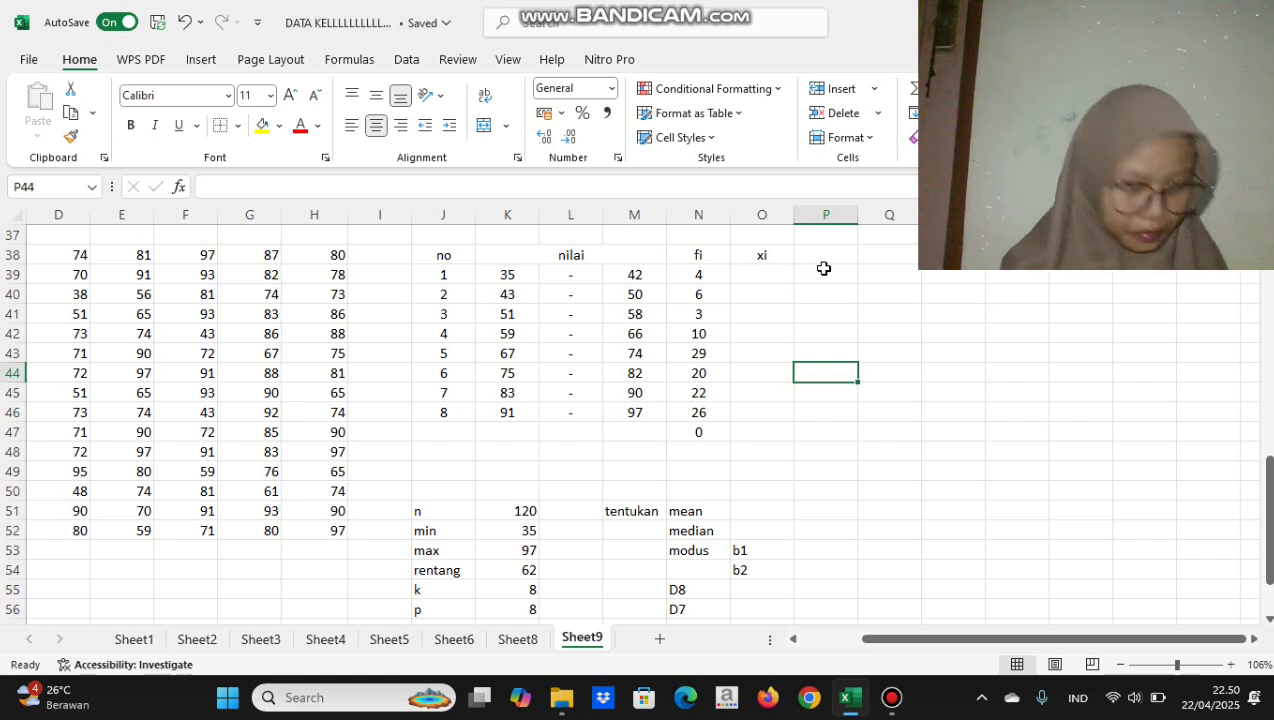
Calculate the first class midpoint in O39 under xi with the formula =(K39+M39)/2
{"action": "left_click", "coordinate": [750, 273]}
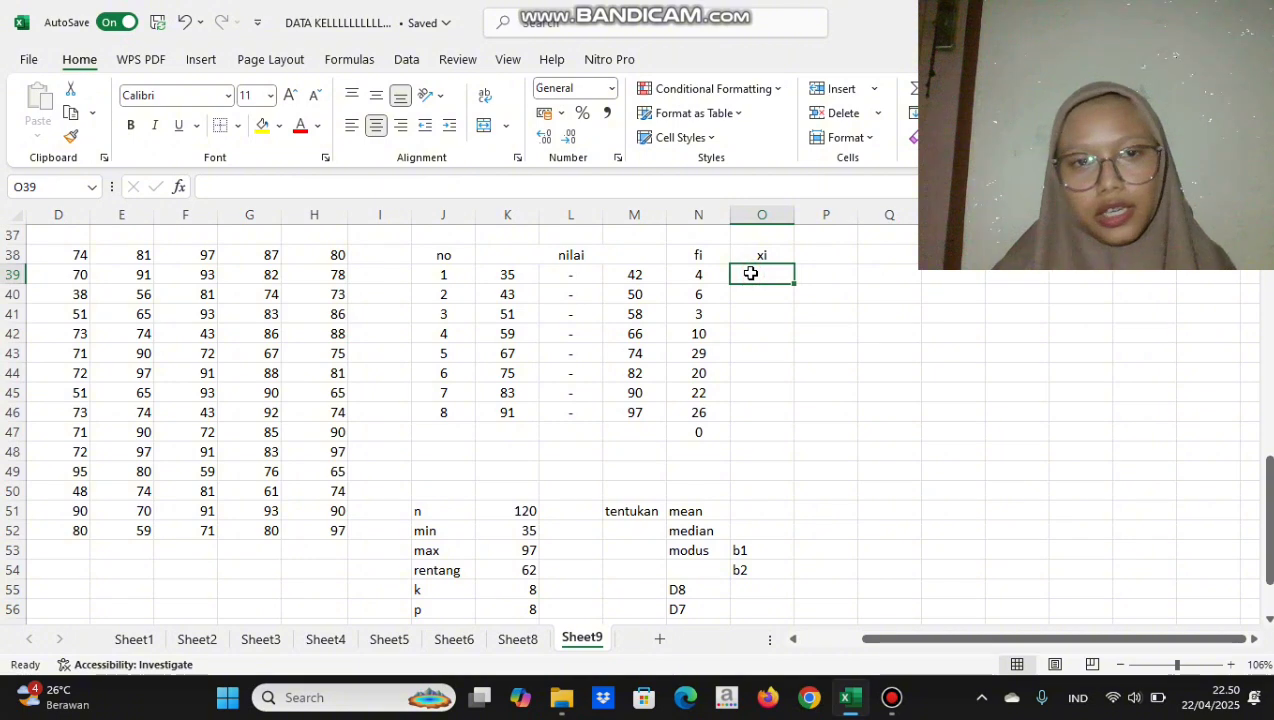
{"action": "type", "text": "="}
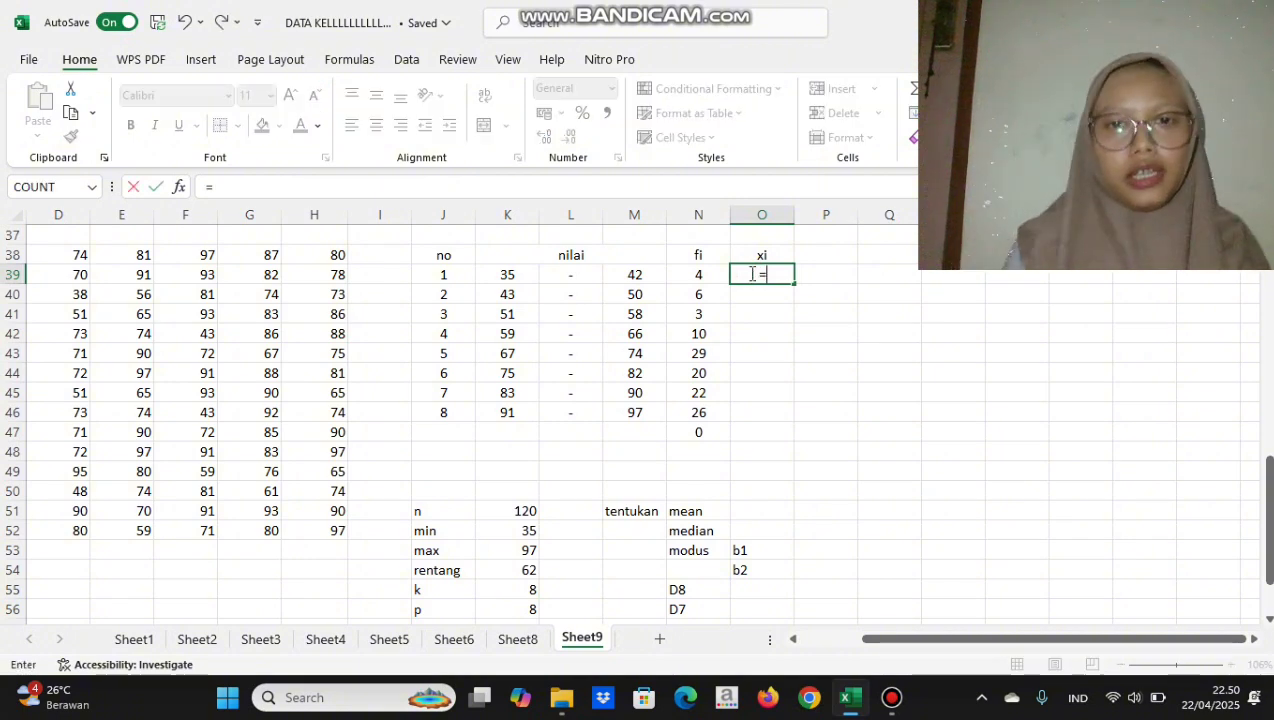
{"action": "left_click", "coordinate": [506, 277]}
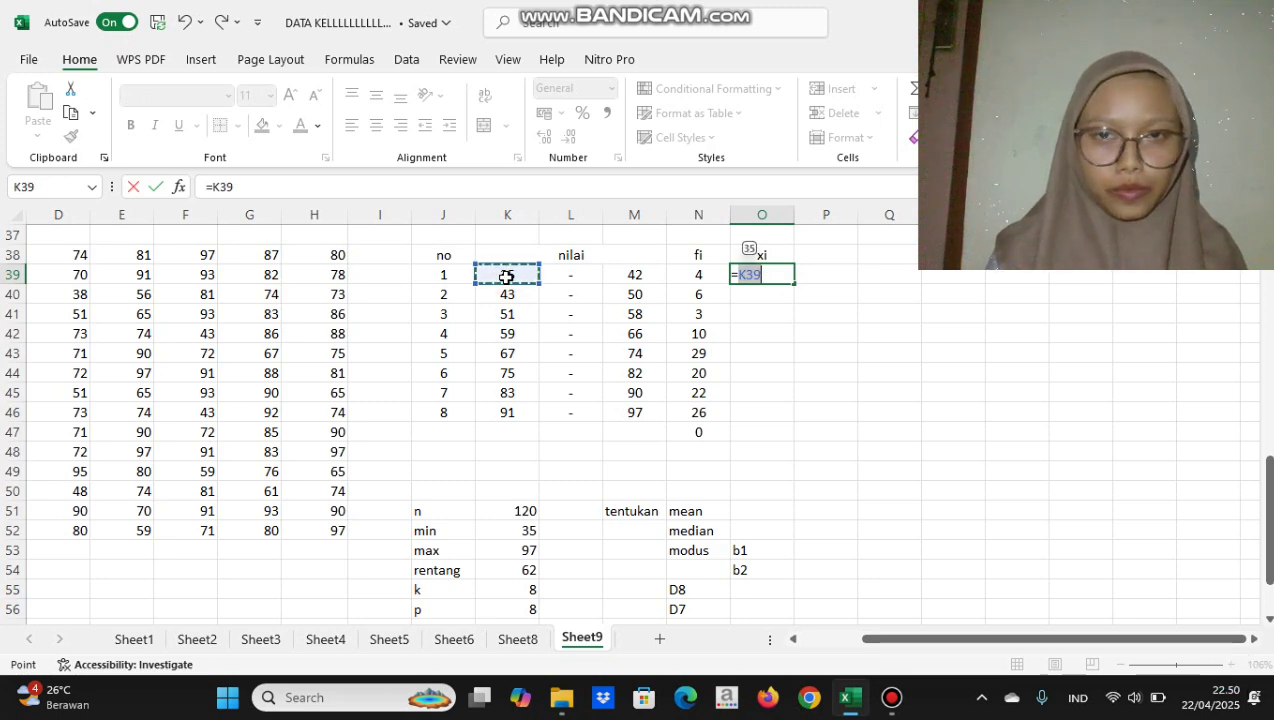
{"action": "key", "text": "BackSpace"}
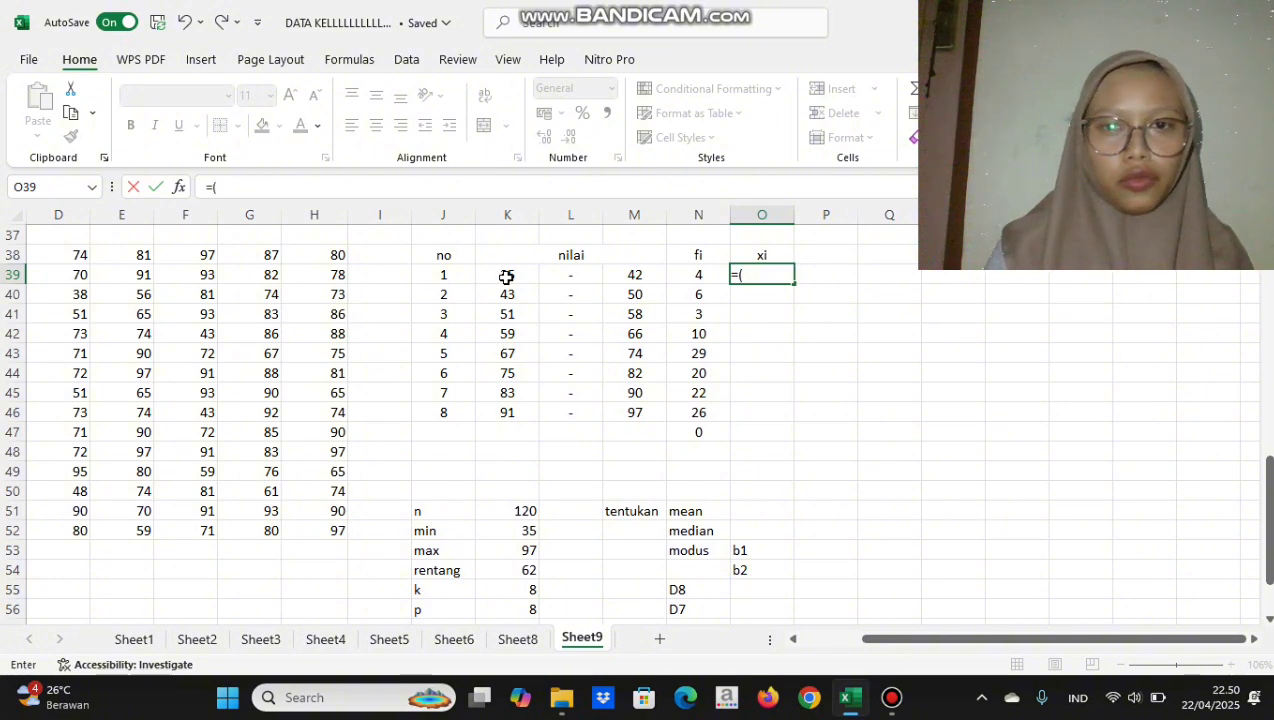
{"action": "left_click", "coordinate": [508, 276]}
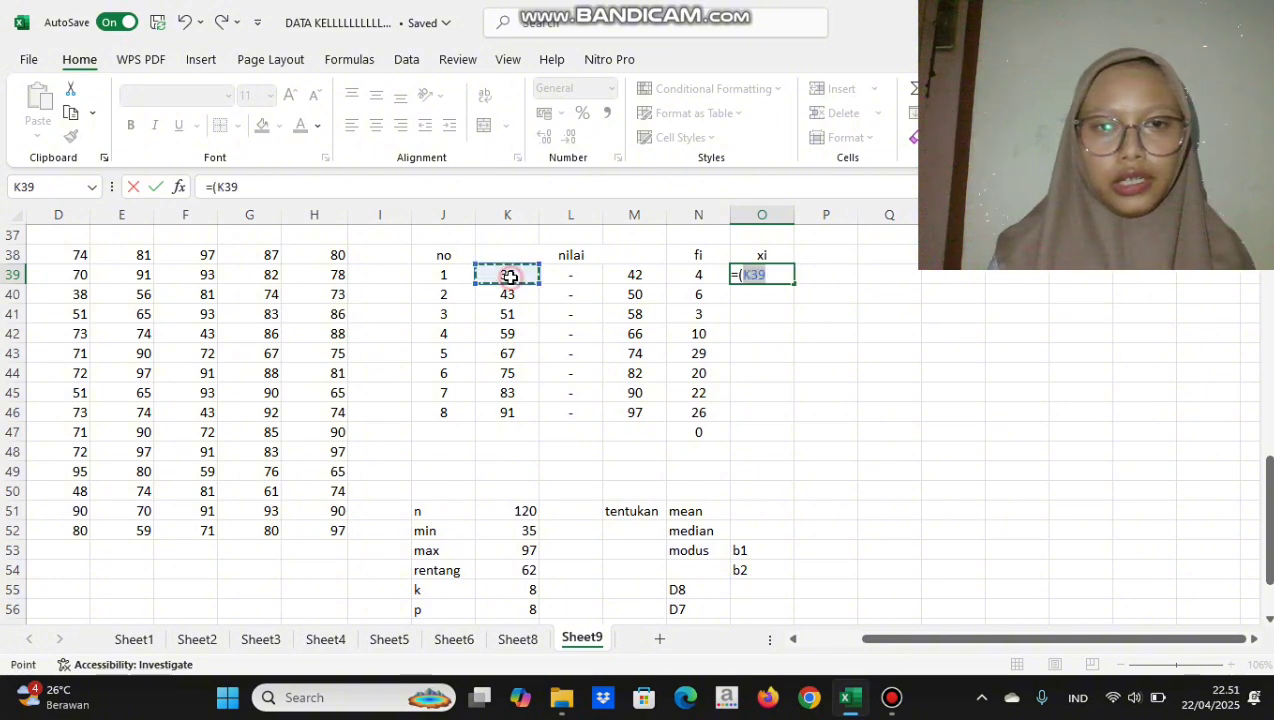
{"action": "type", "text": "+"}
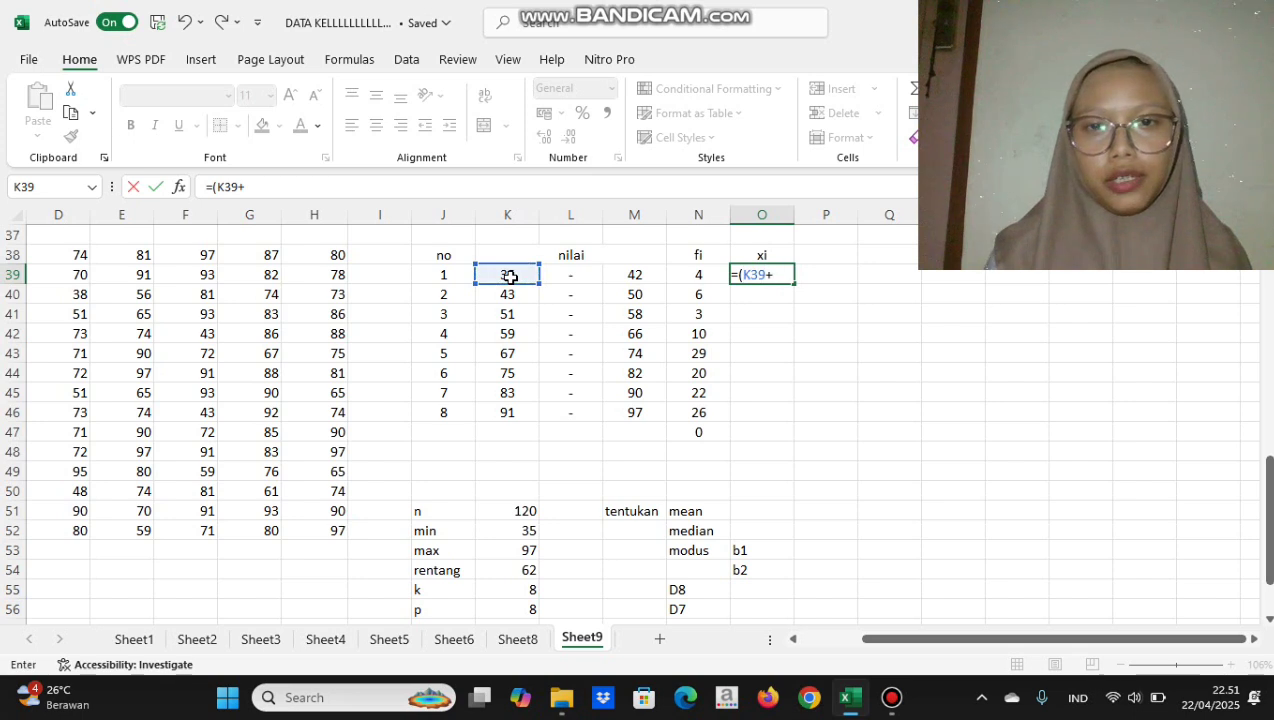
{"action": "left_click", "coordinate": [631, 275]}
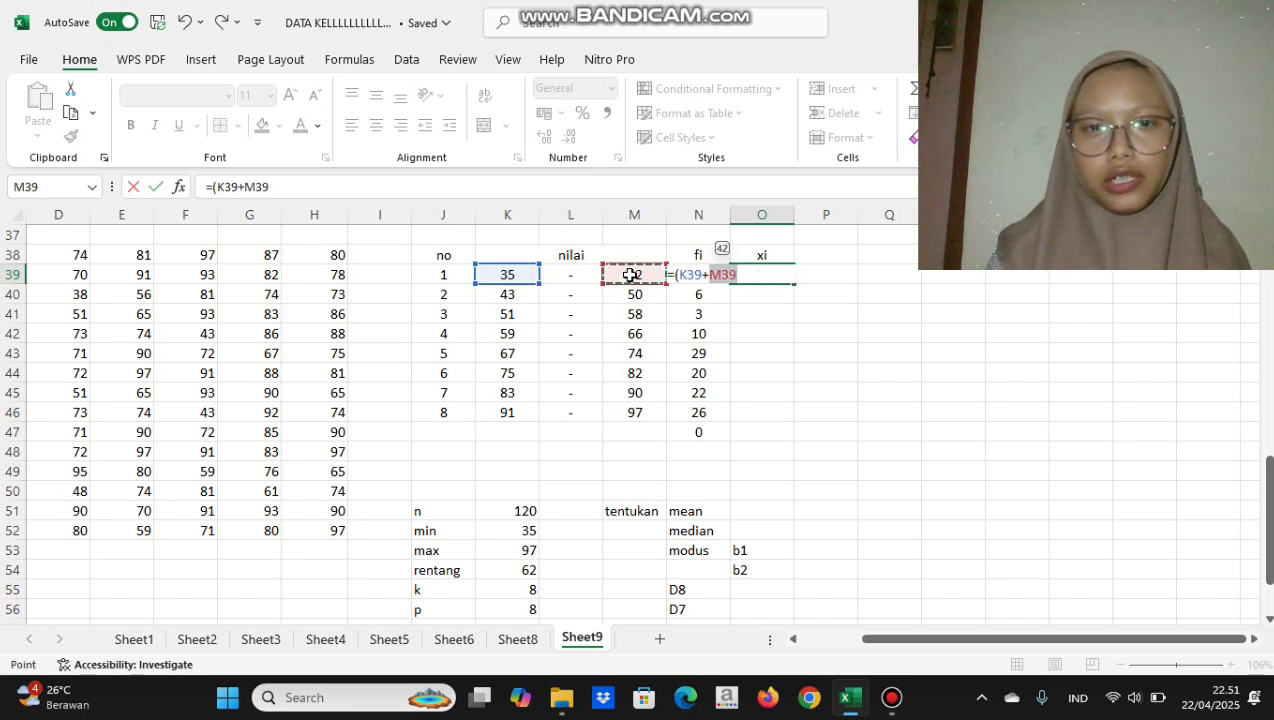
{"action": "type", "text": ")"}
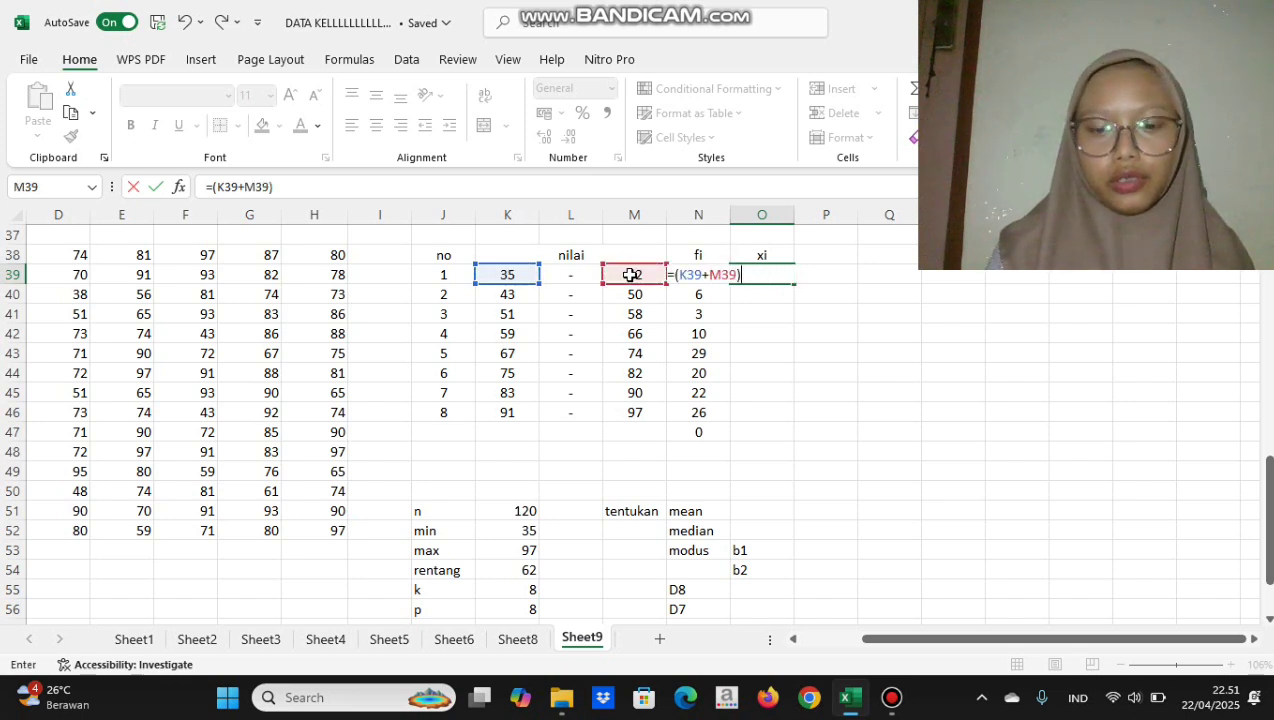
{"action": "type", "text": "/2"}
{"action": "key", "text": "Return"}
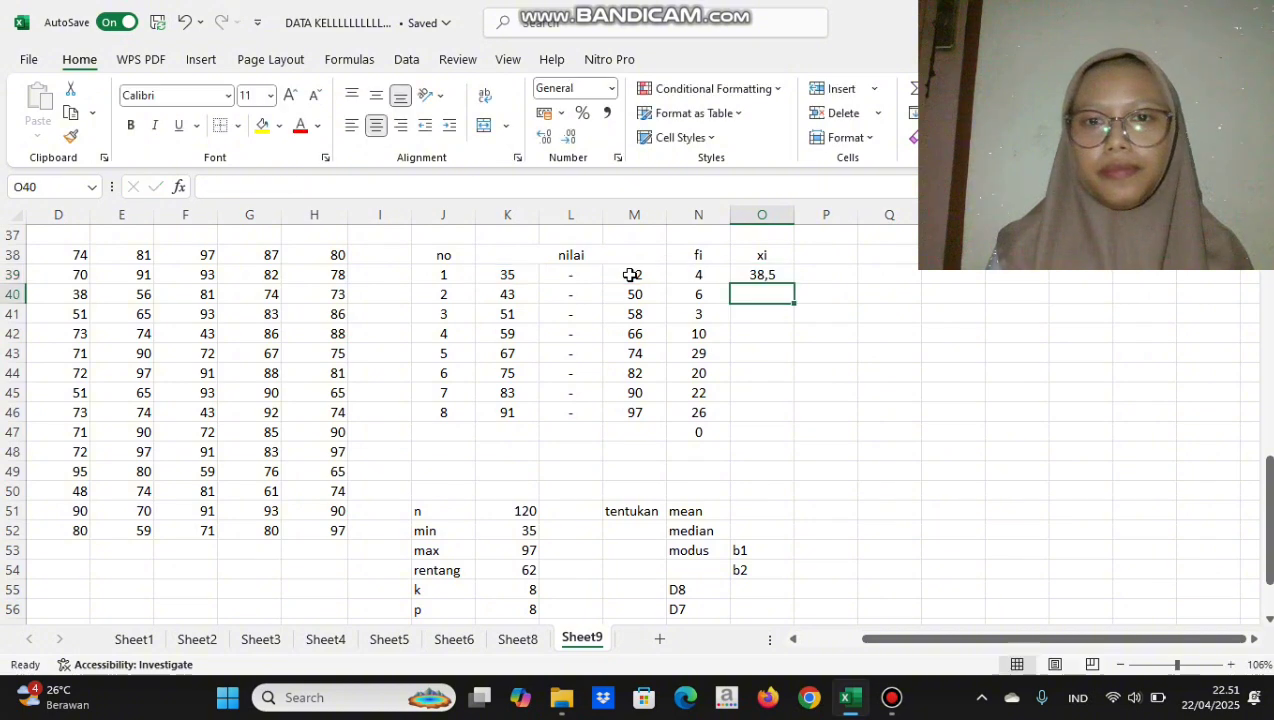
Copy the midpoint formula from O39 down the xi column to O46
{"action": "left_click", "coordinate": [764, 272]}
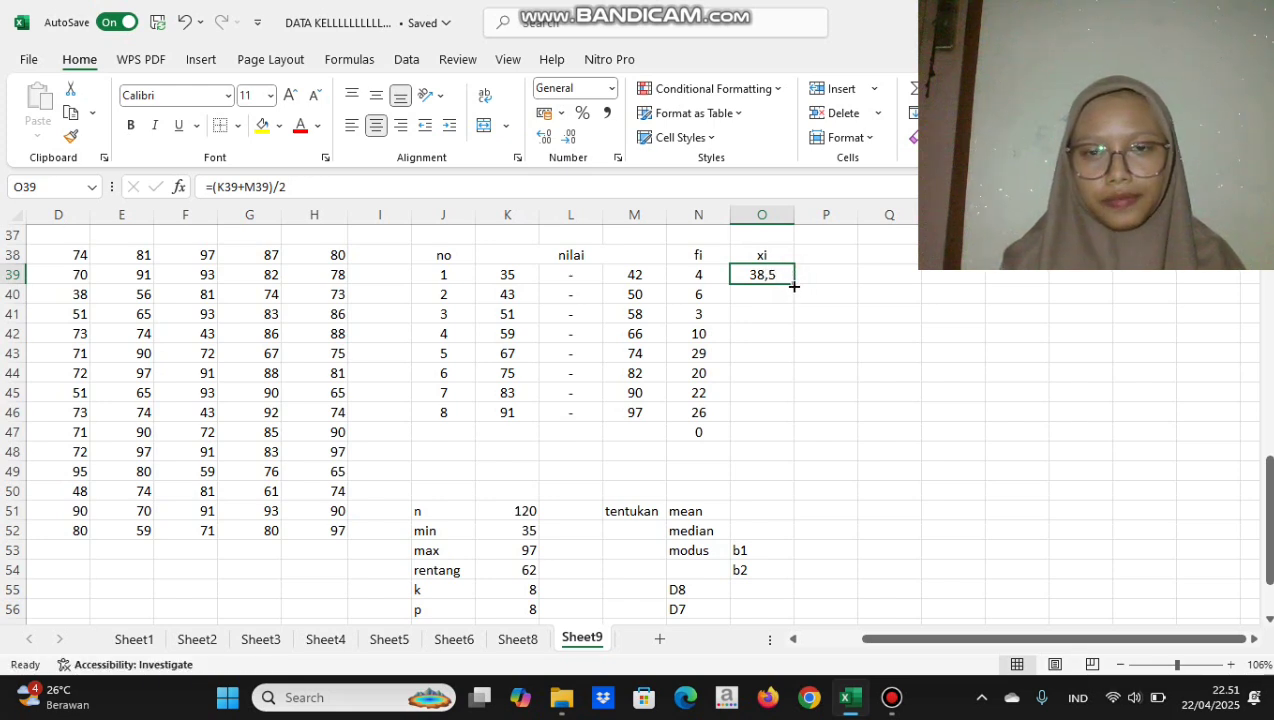
{"action": "left_click_drag", "start_coordinate": [793, 286], "coordinate": [795, 423]}
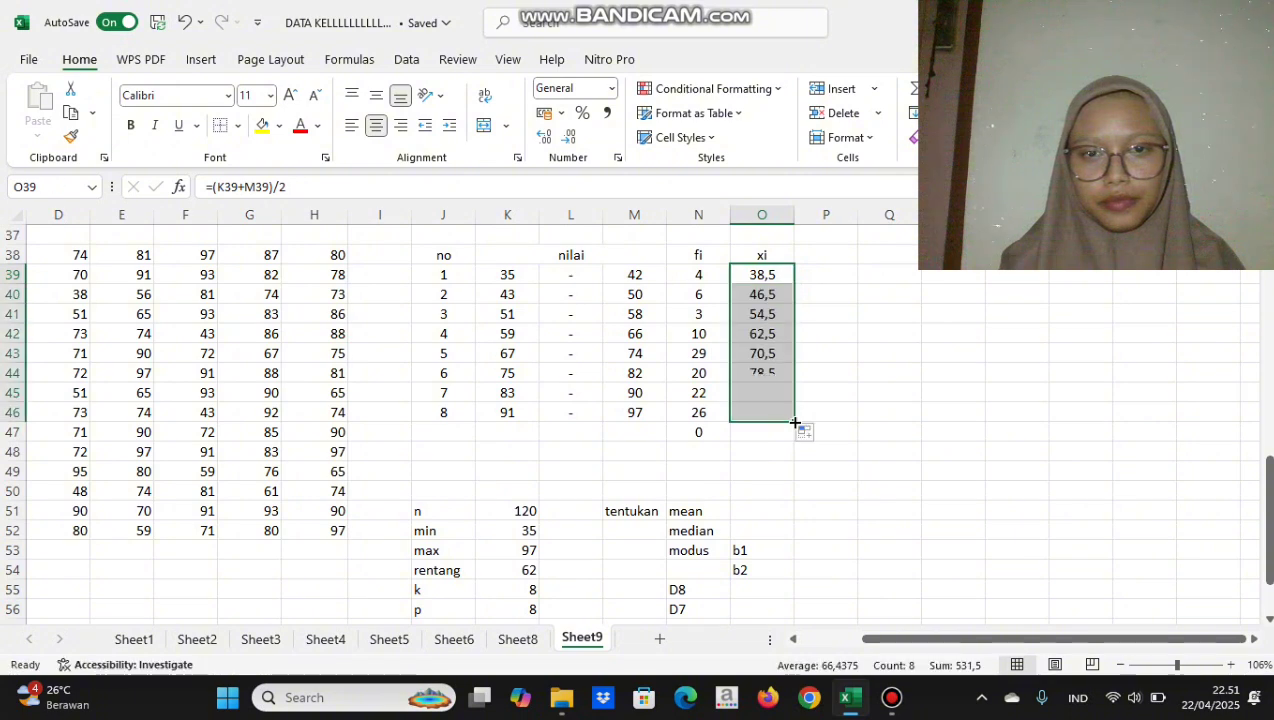
{"action": "left_click", "coordinate": [773, 275]}
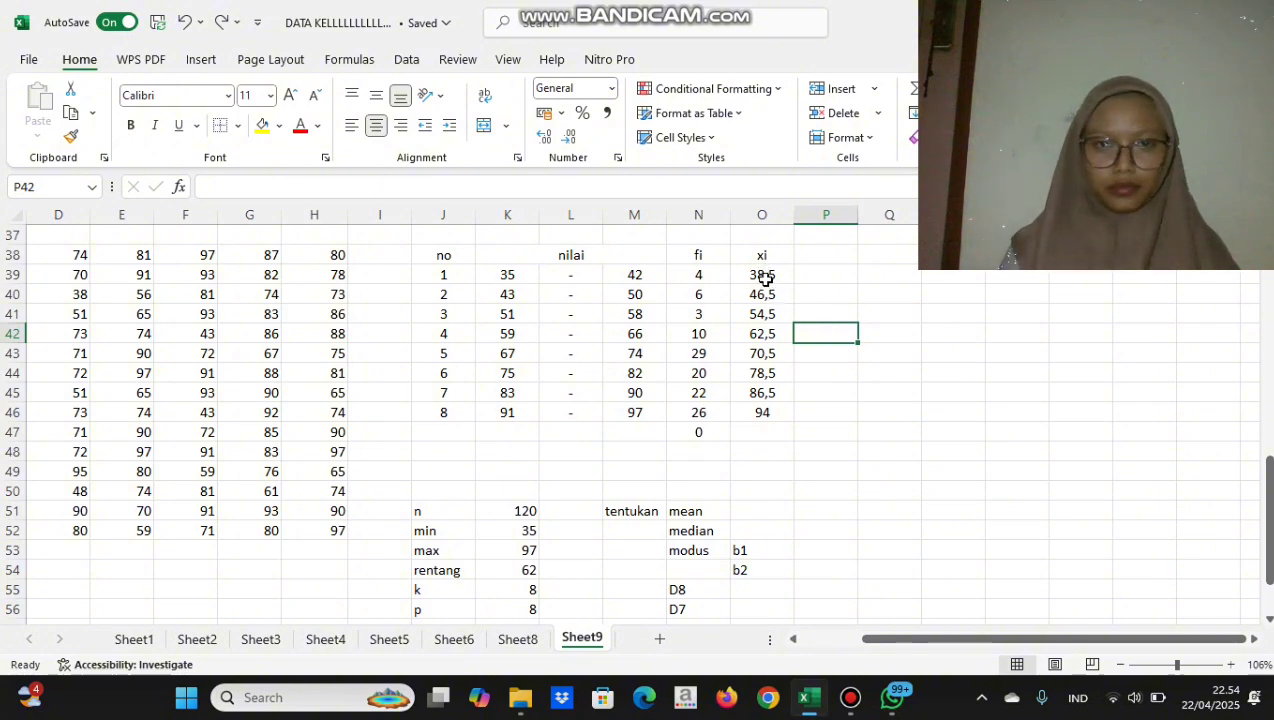
Add a column header fixi in P38, beside the xi column of the frequency table
{"action": "scroll", "coordinate": [822, 441], "scroll_direction": "down", "scroll_amount": 3}
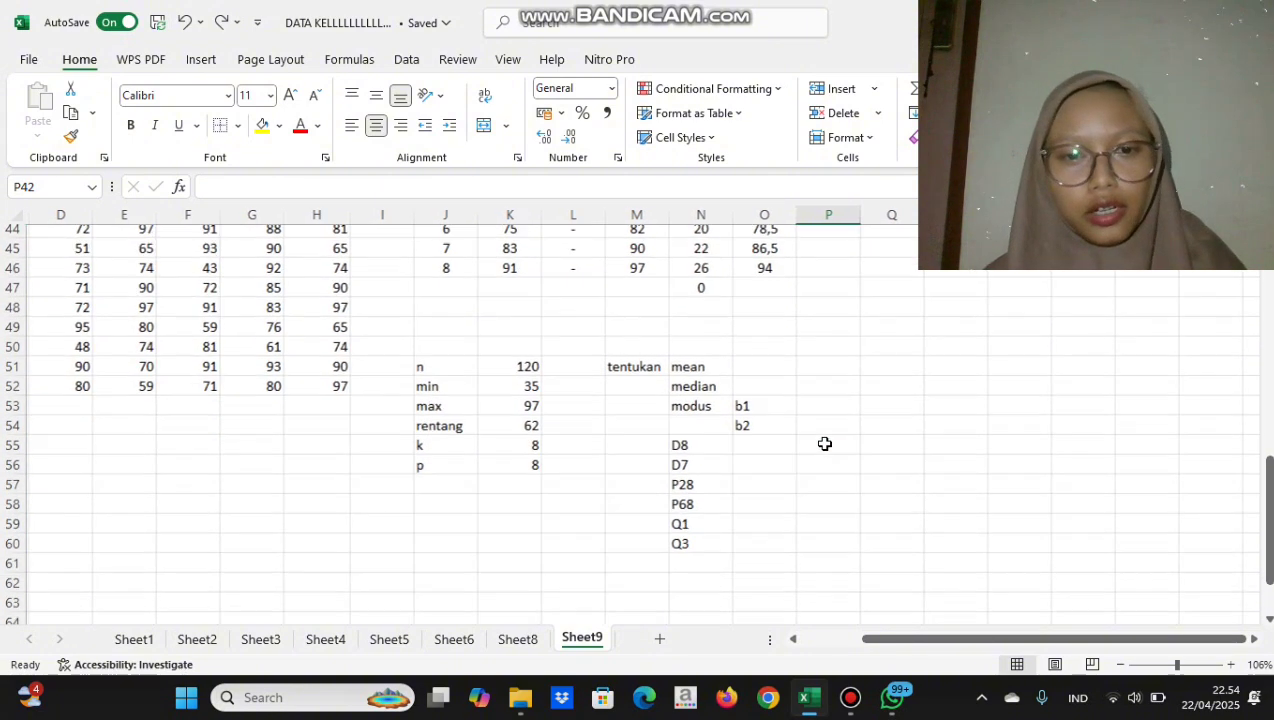
{"action": "scroll", "coordinate": [824, 443], "scroll_direction": "up", "scroll_amount": 1}
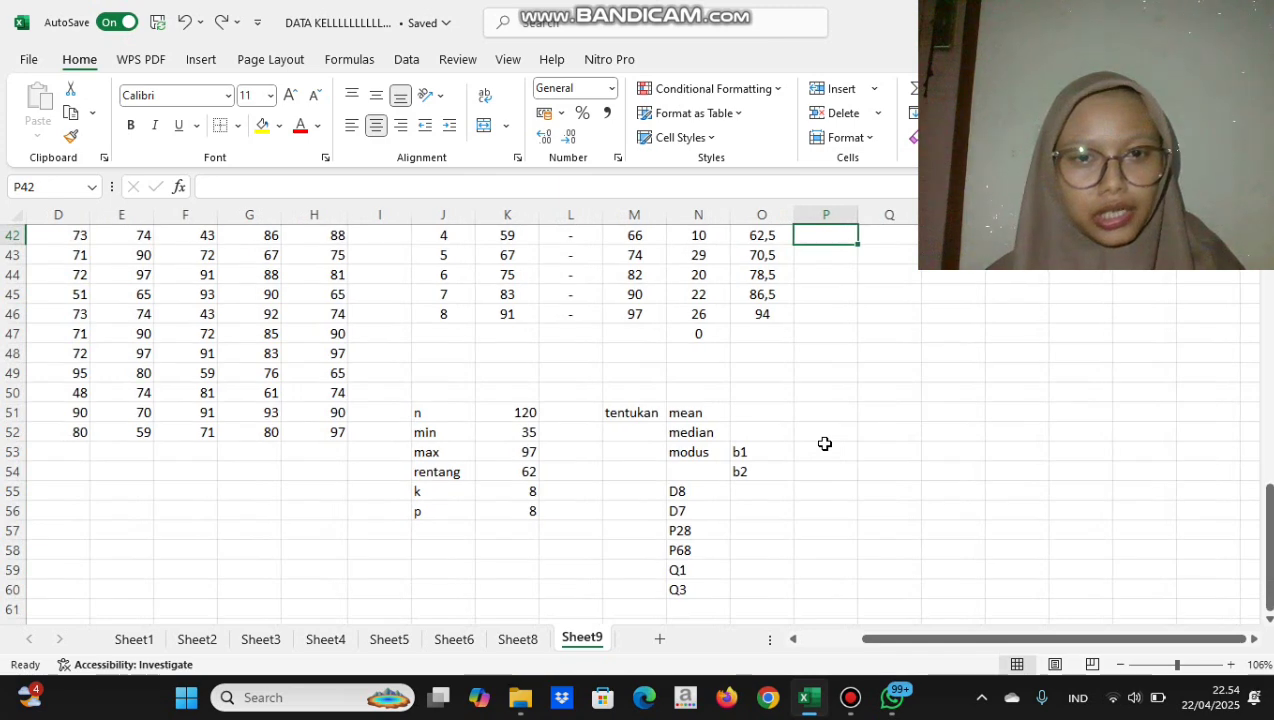
{"action": "scroll", "coordinate": [824, 443], "scroll_direction": "right", "scroll_amount": 1}
{"action": "scroll", "coordinate": [824, 443], "scroll_direction": "right", "scroll_amount": 1}
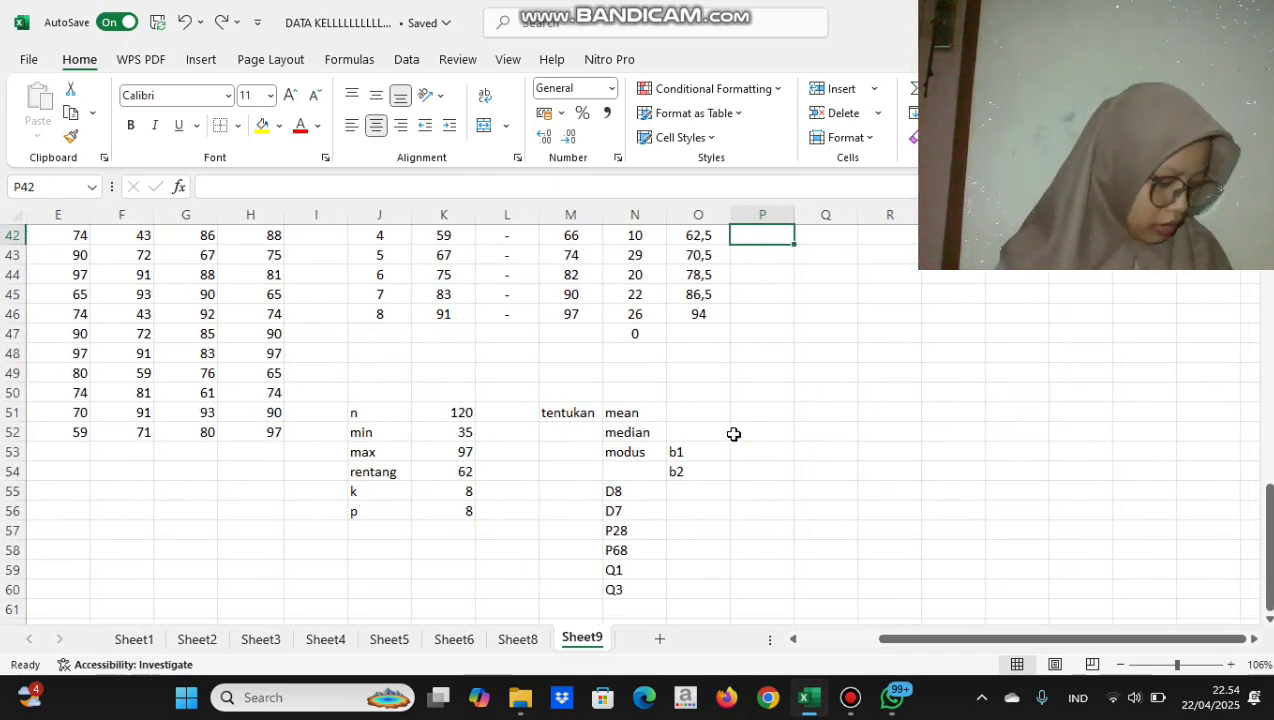
{"action": "scroll", "coordinate": [660, 333], "scroll_direction": "up", "scroll_amount": 2}
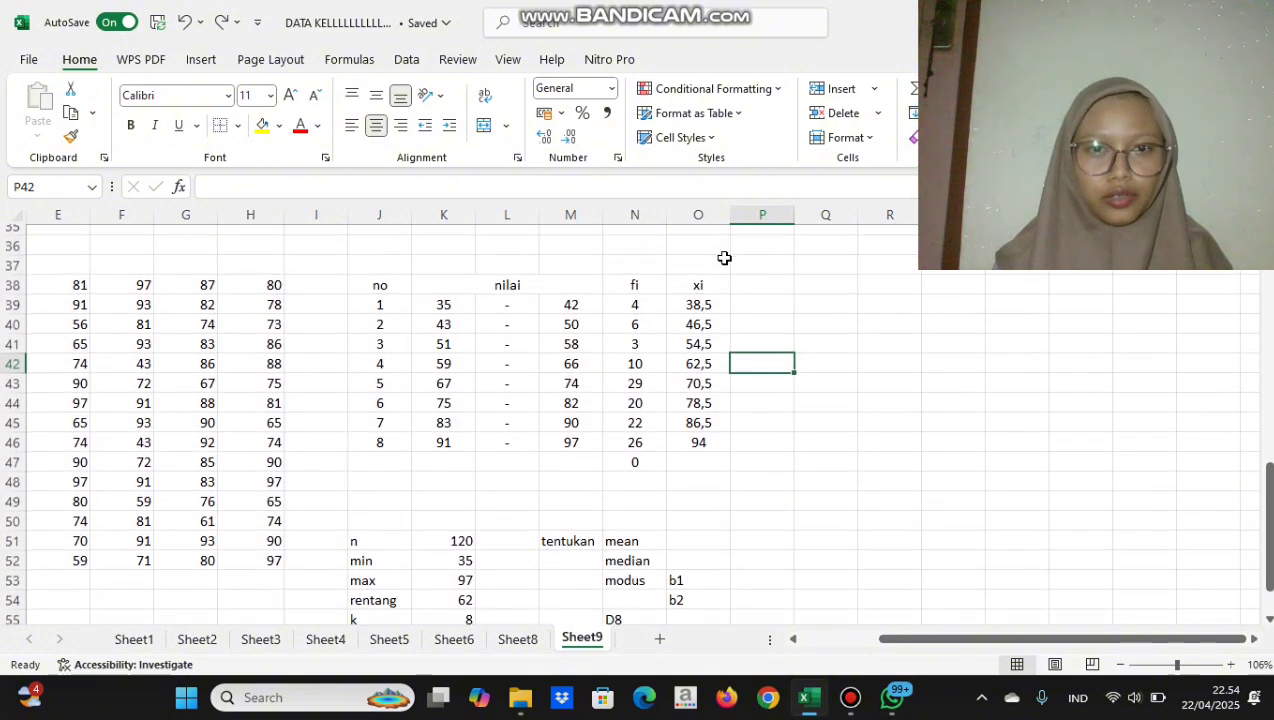
{"action": "scroll", "coordinate": [724, 257], "scroll_direction": "up", "scroll_amount": 1}
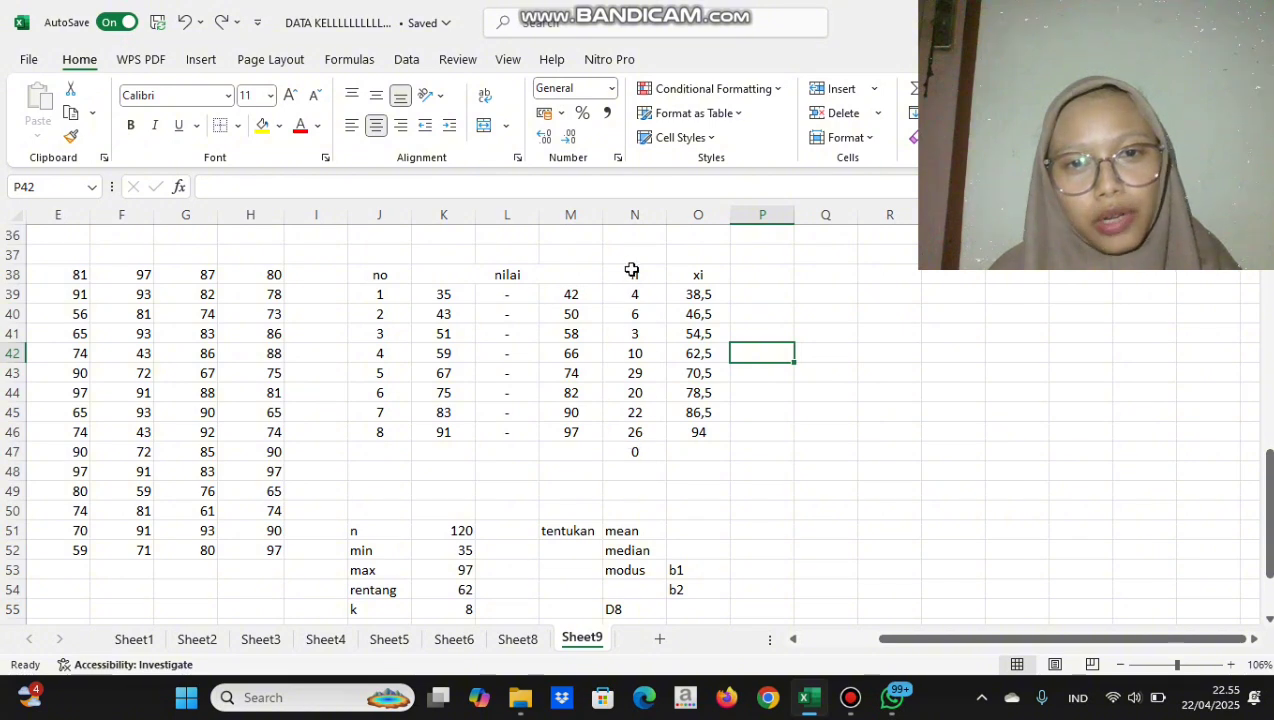
{"action": "left_click", "coordinate": [762, 272]}
{"action": "type", "text": "fi"}
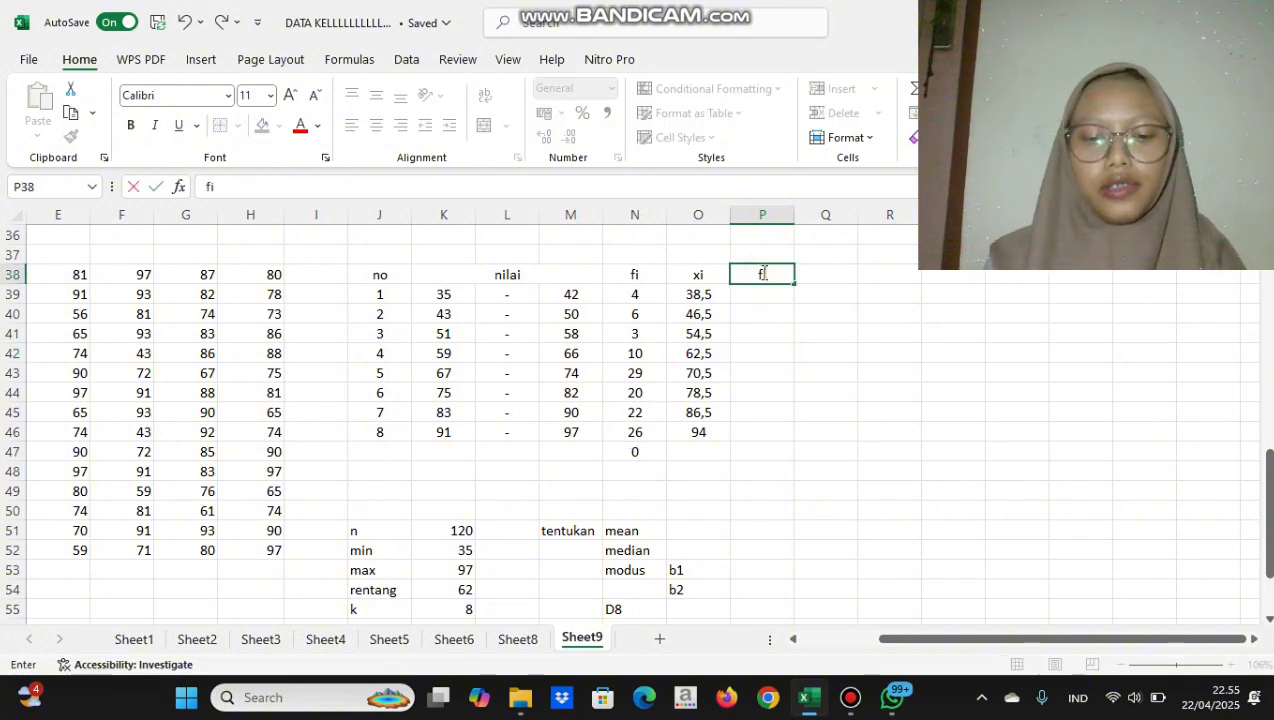
{"action": "type", "text": "xi"}
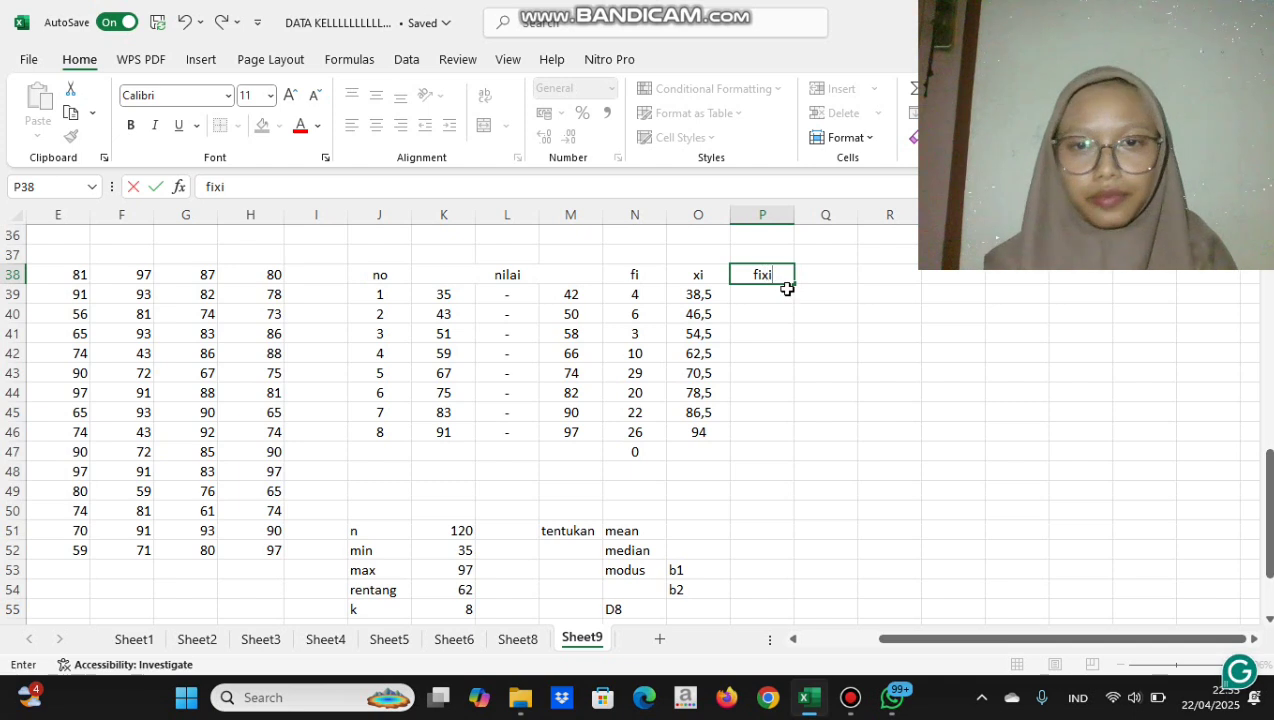
Reduce the xi midpoints in O39 through O45 to zero decimal places, one cell at a time
{"action": "left_click", "coordinate": [710, 299]}
{"action": "left_click", "coordinate": [567, 142]}
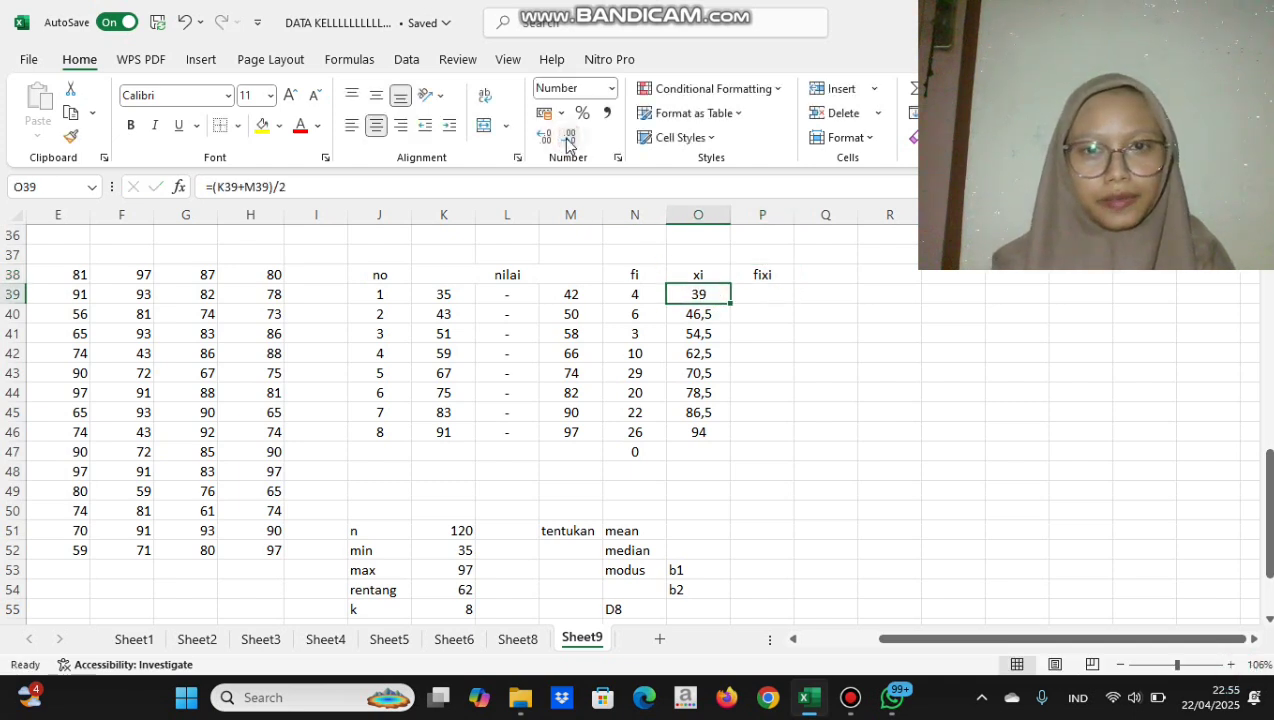
{"action": "left_click", "coordinate": [678, 318]}
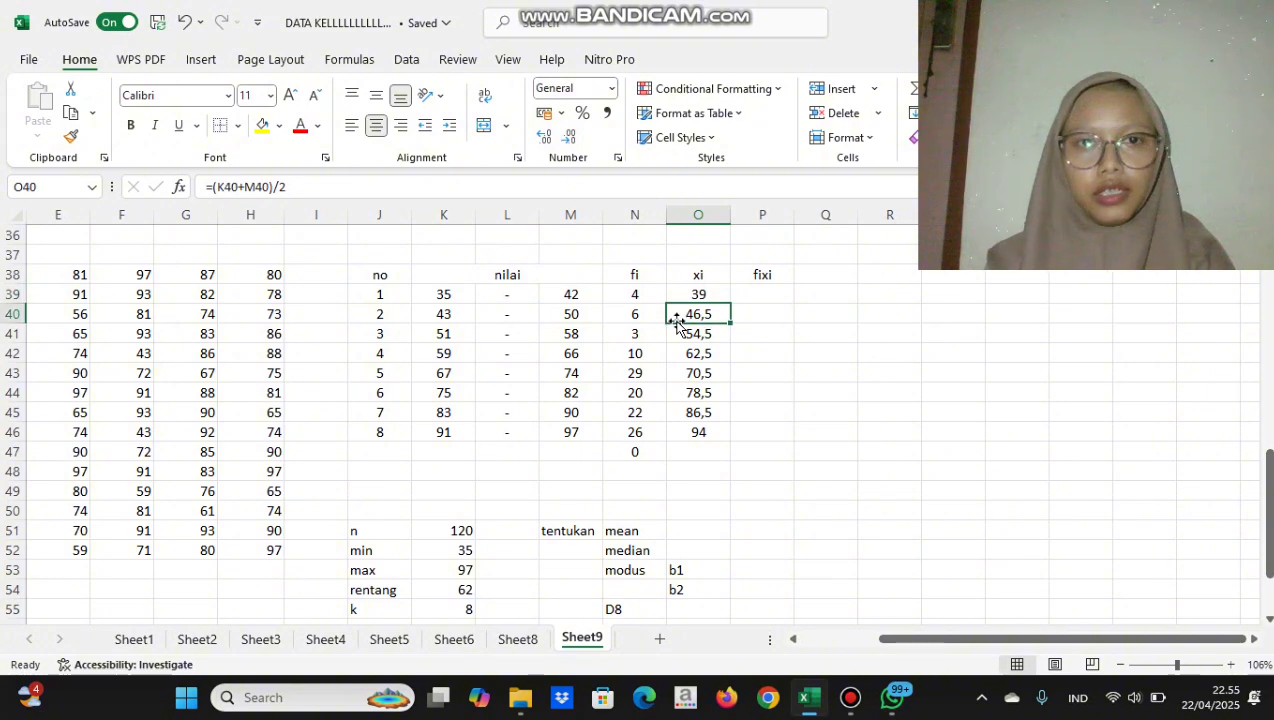
{"action": "key", "text": "Down"}
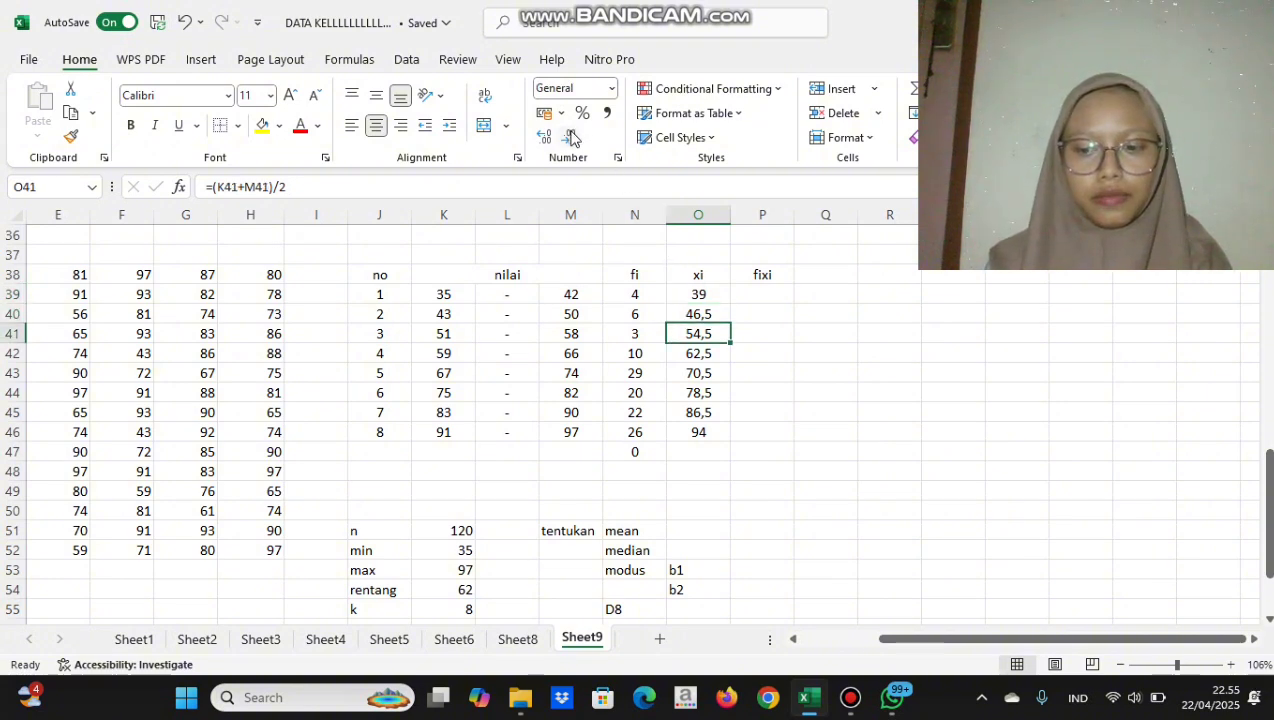
{"action": "key", "text": "Up"}
{"action": "left_click", "coordinate": [572, 139]}
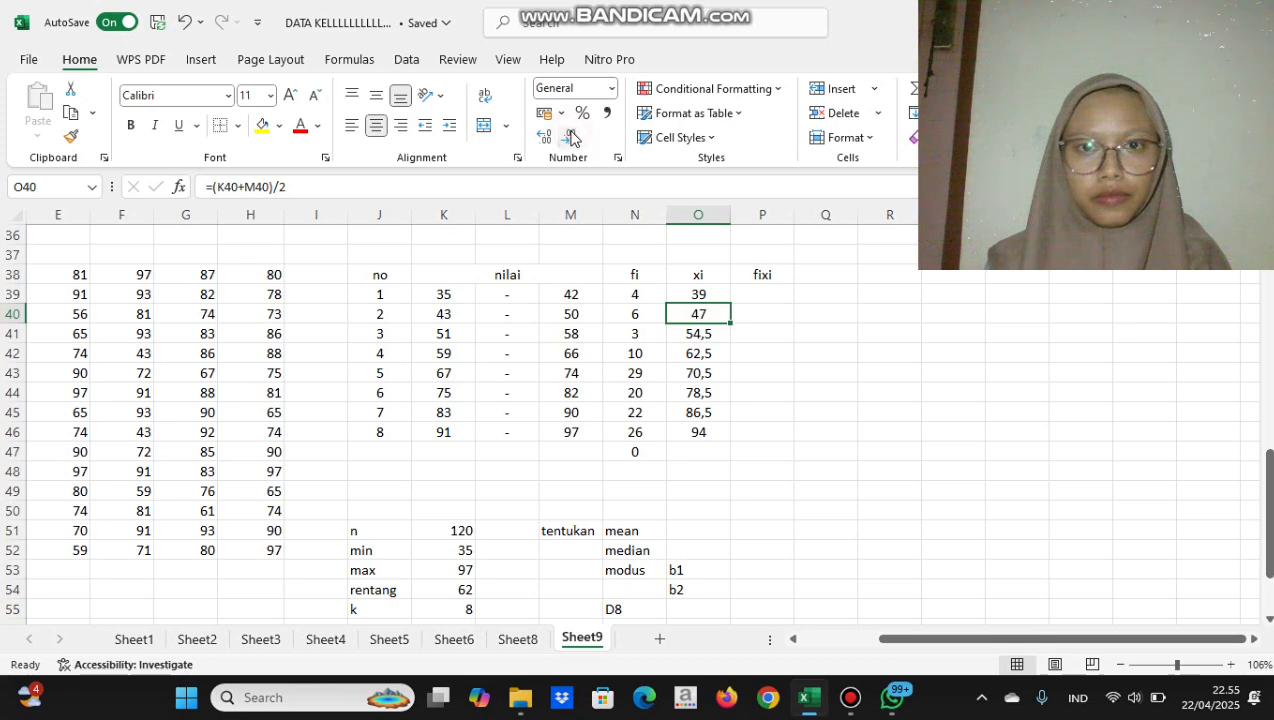
{"action": "key", "text": "Down"}
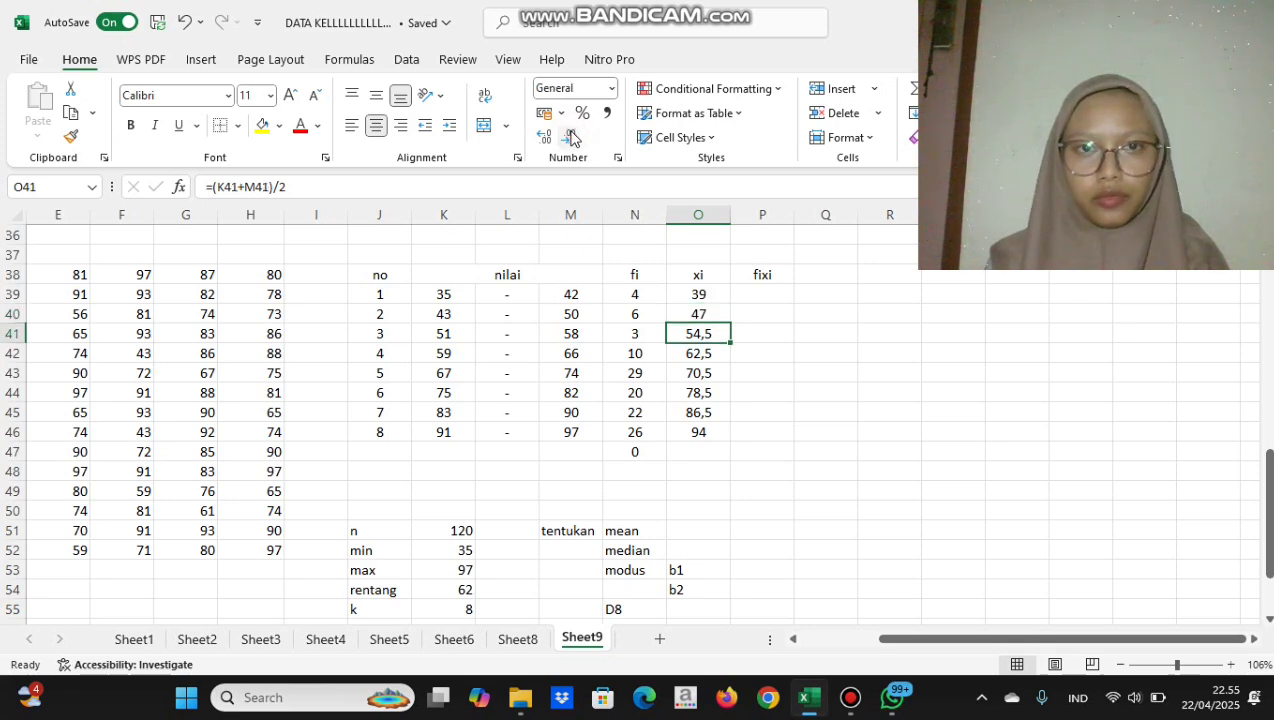
{"action": "left_click", "coordinate": [572, 139]}
{"action": "key", "text": "Down"}
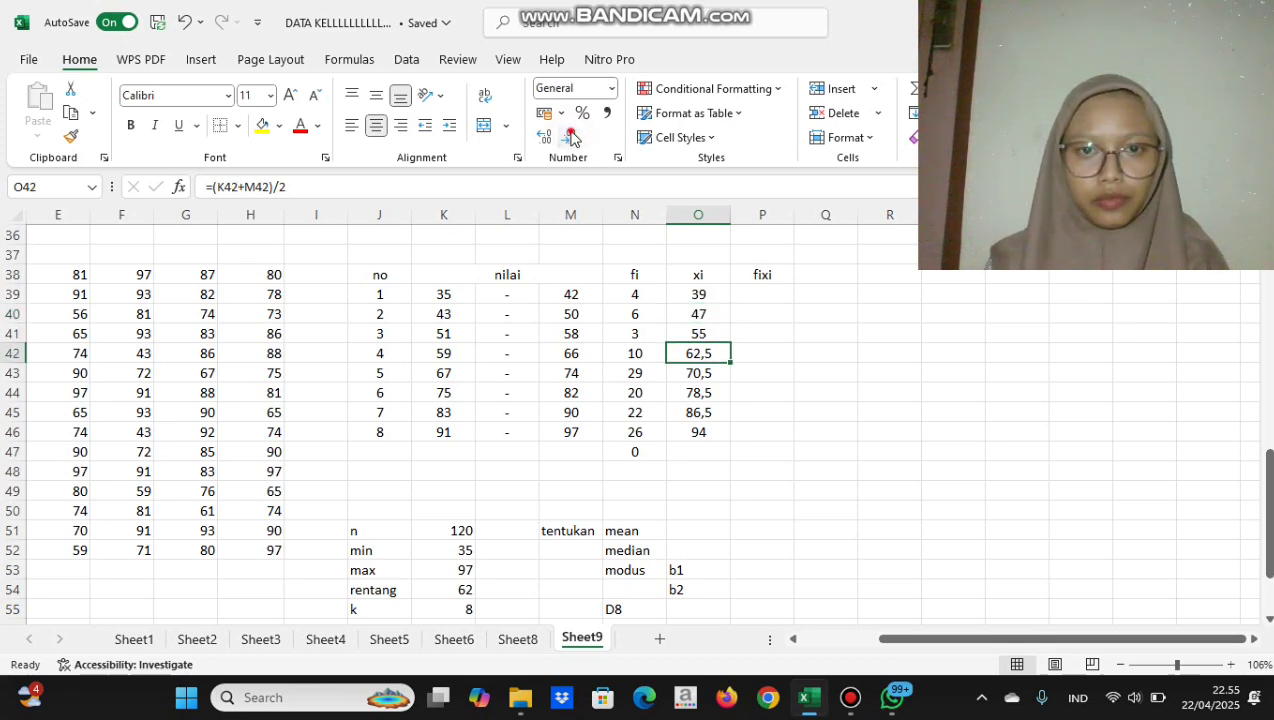
{"action": "left_click", "coordinate": [572, 139]}
{"action": "key", "text": "Down"}
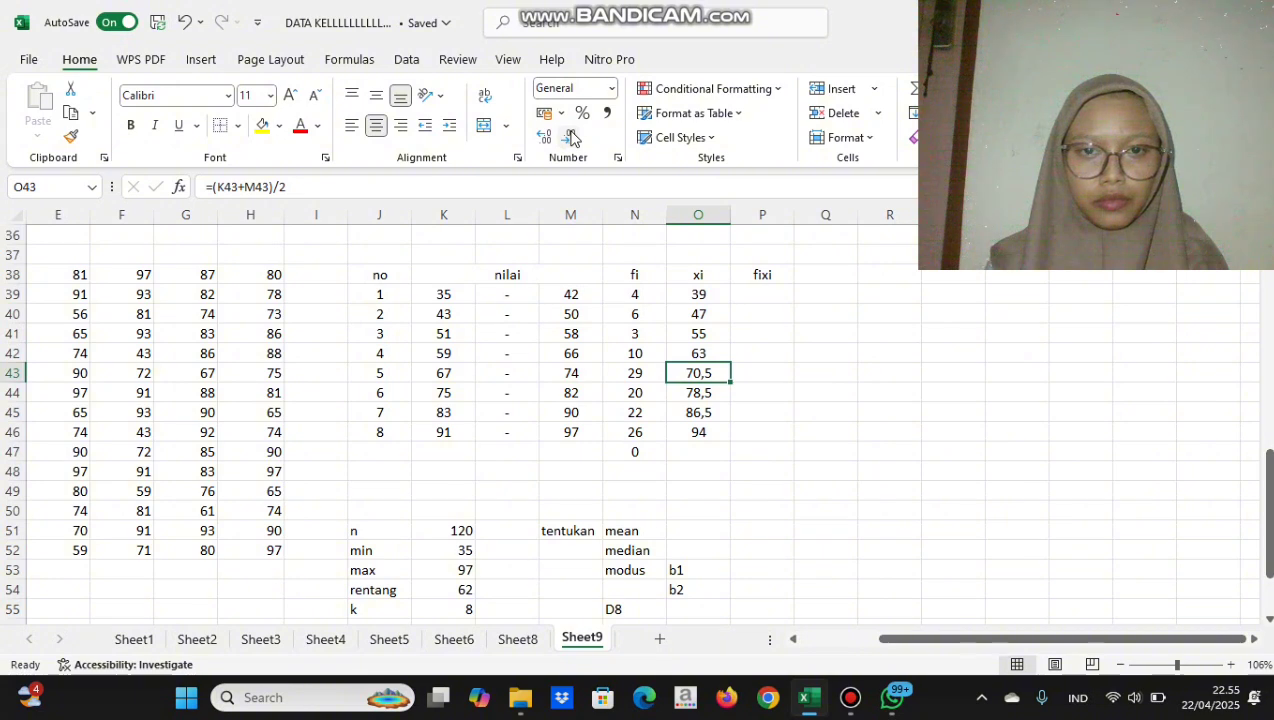
{"action": "left_click", "coordinate": [572, 139]}
{"action": "key", "text": "Down"}
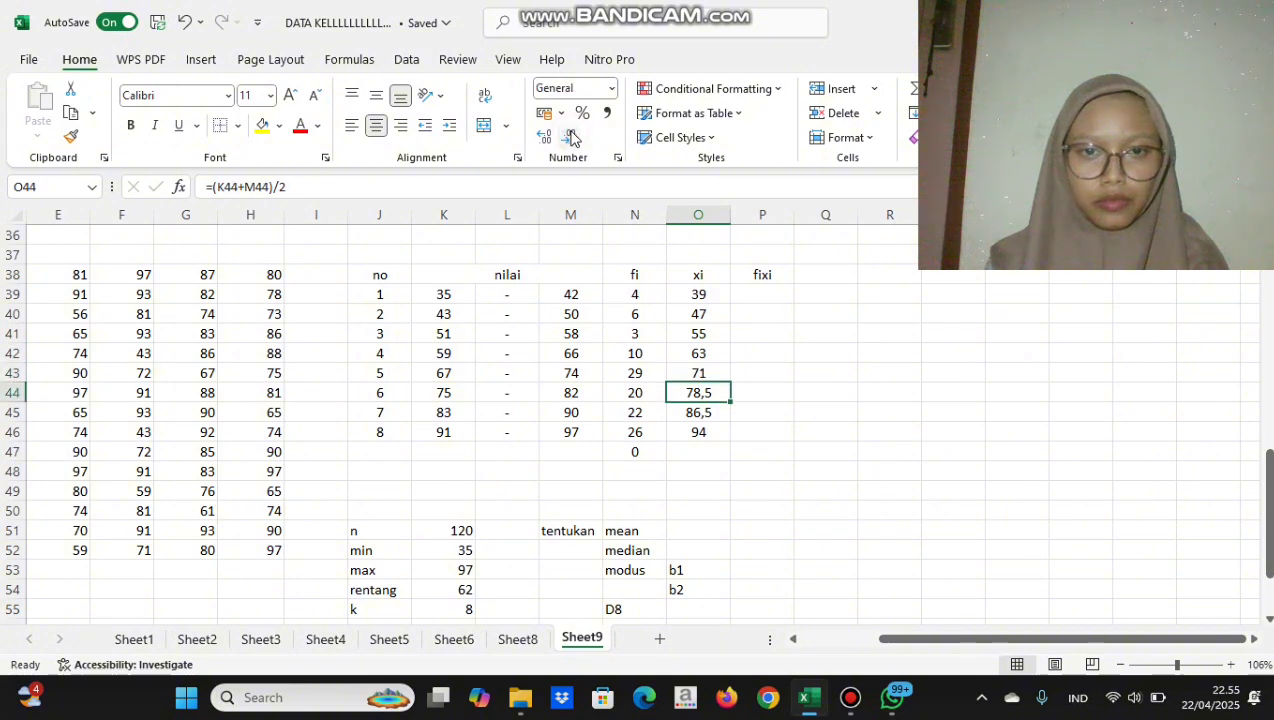
{"action": "left_click", "coordinate": [572, 139]}
{"action": "key", "text": "Down"}
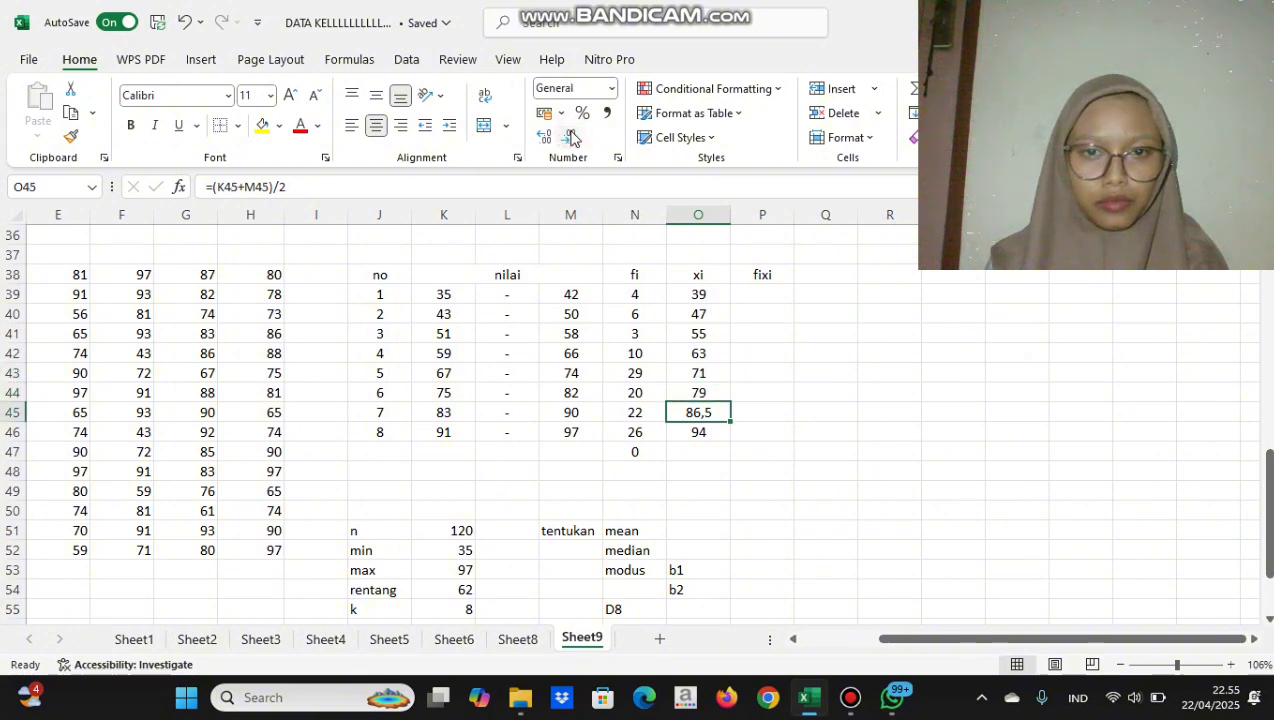
{"action": "left_click", "coordinate": [572, 139]}
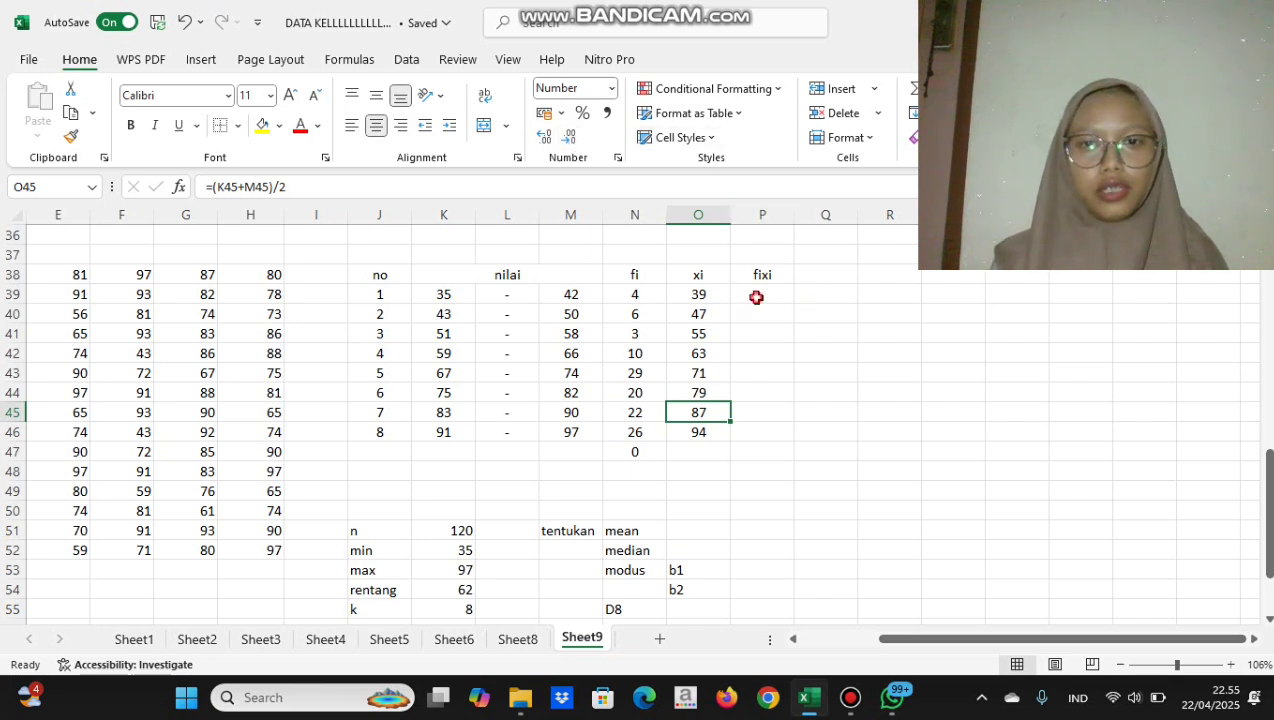
Calculate the first fixi product in P39 with the formula =N39*O39 and copy it down the column to P46
{"action": "left_click", "coordinate": [756, 297]}
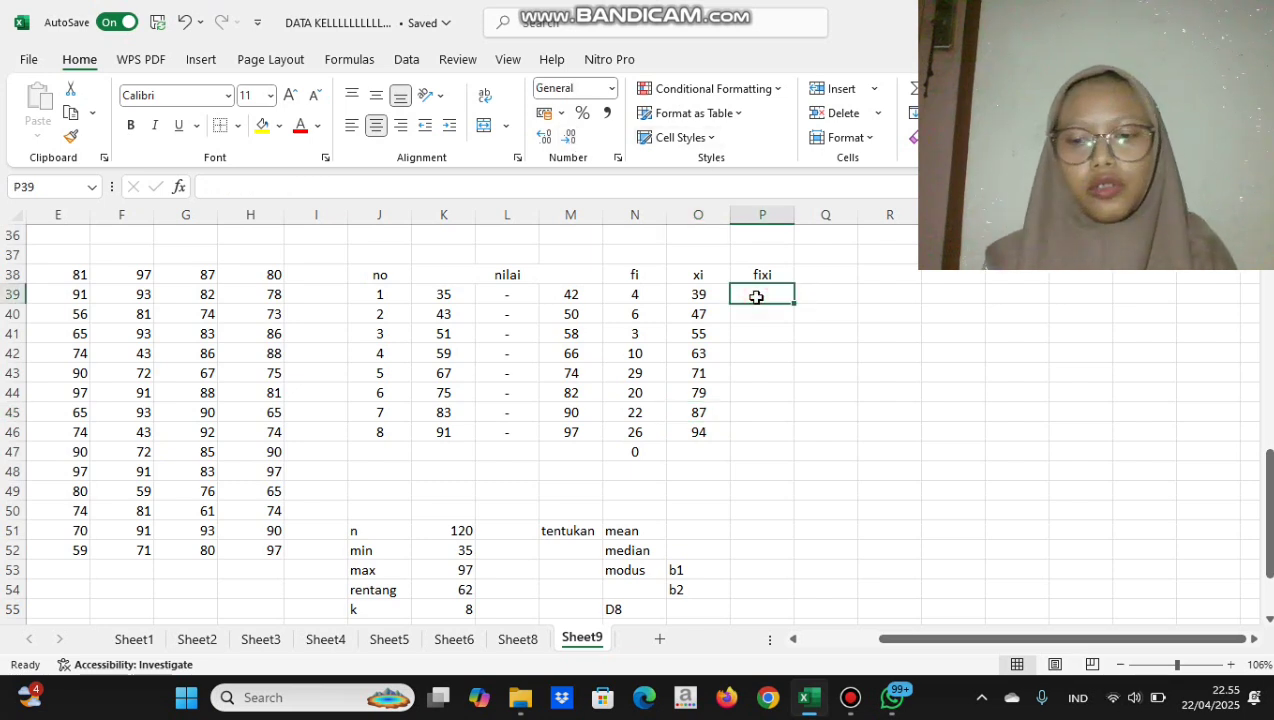
{"action": "type", "text": "="}
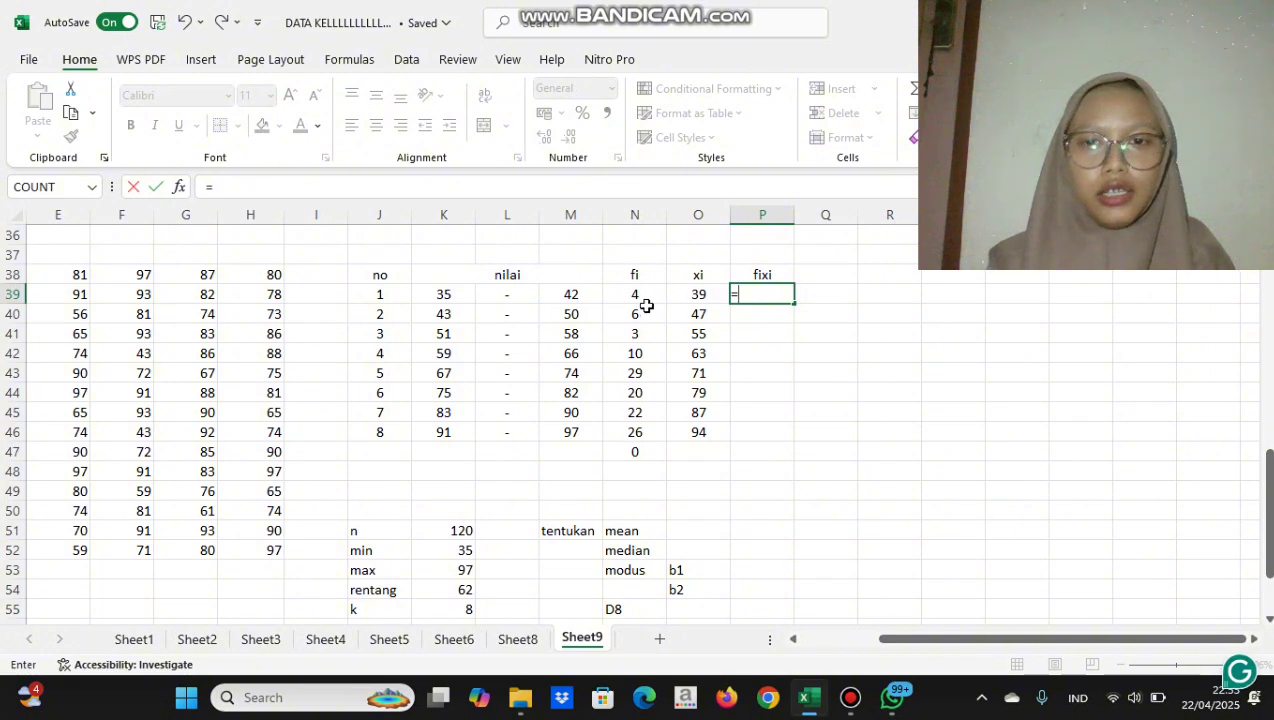
{"action": "left_click", "coordinate": [632, 298]}
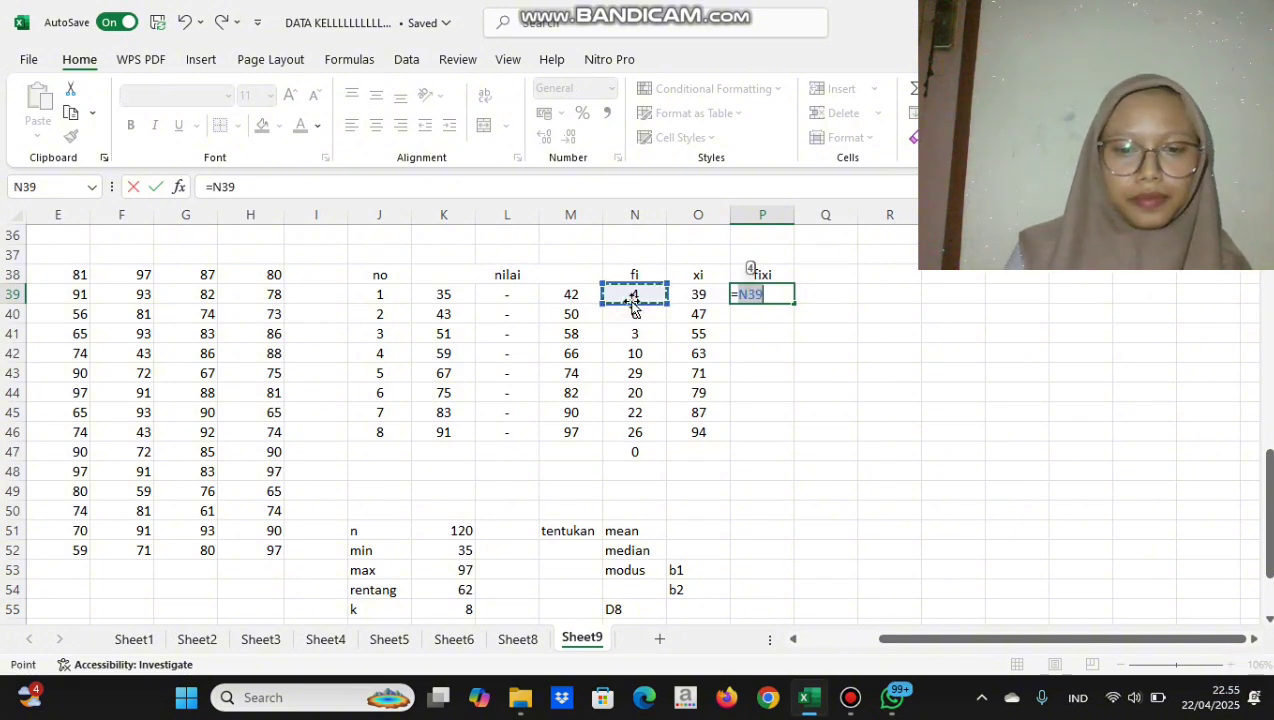
{"action": "type", "text": "*"}
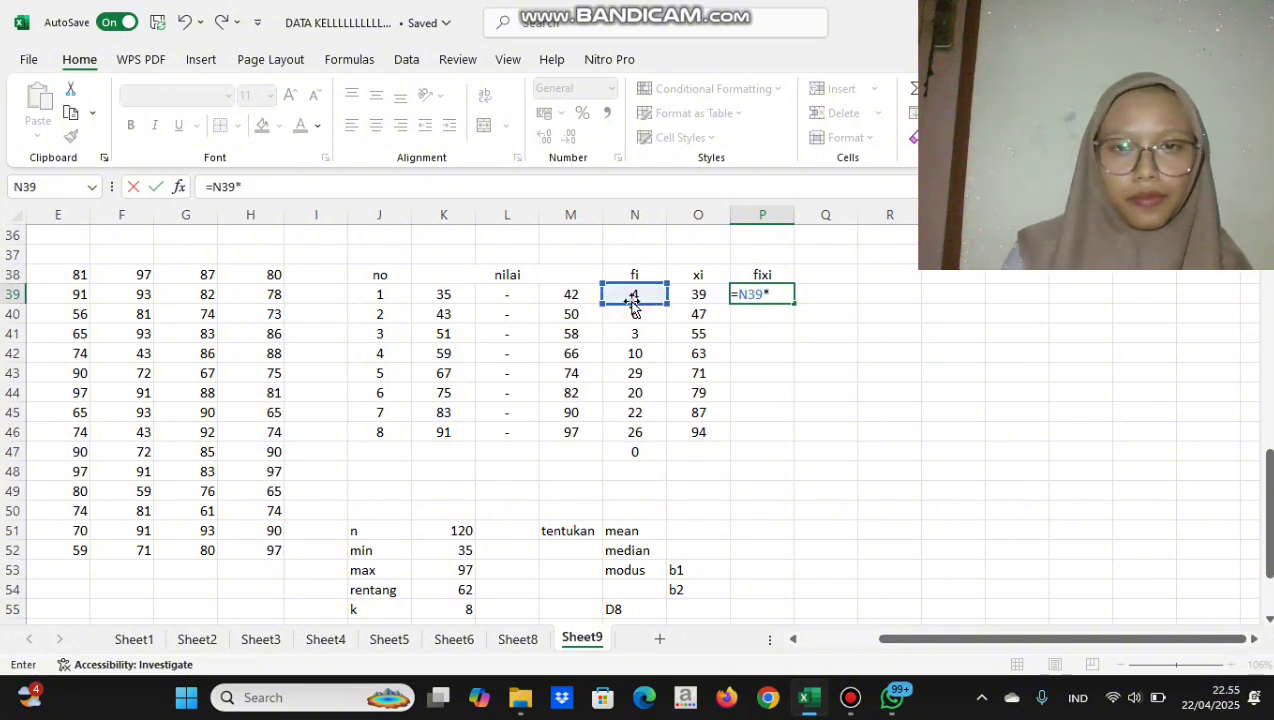
{"action": "left_click", "coordinate": [699, 299]}
{"action": "key", "text": "Return"}
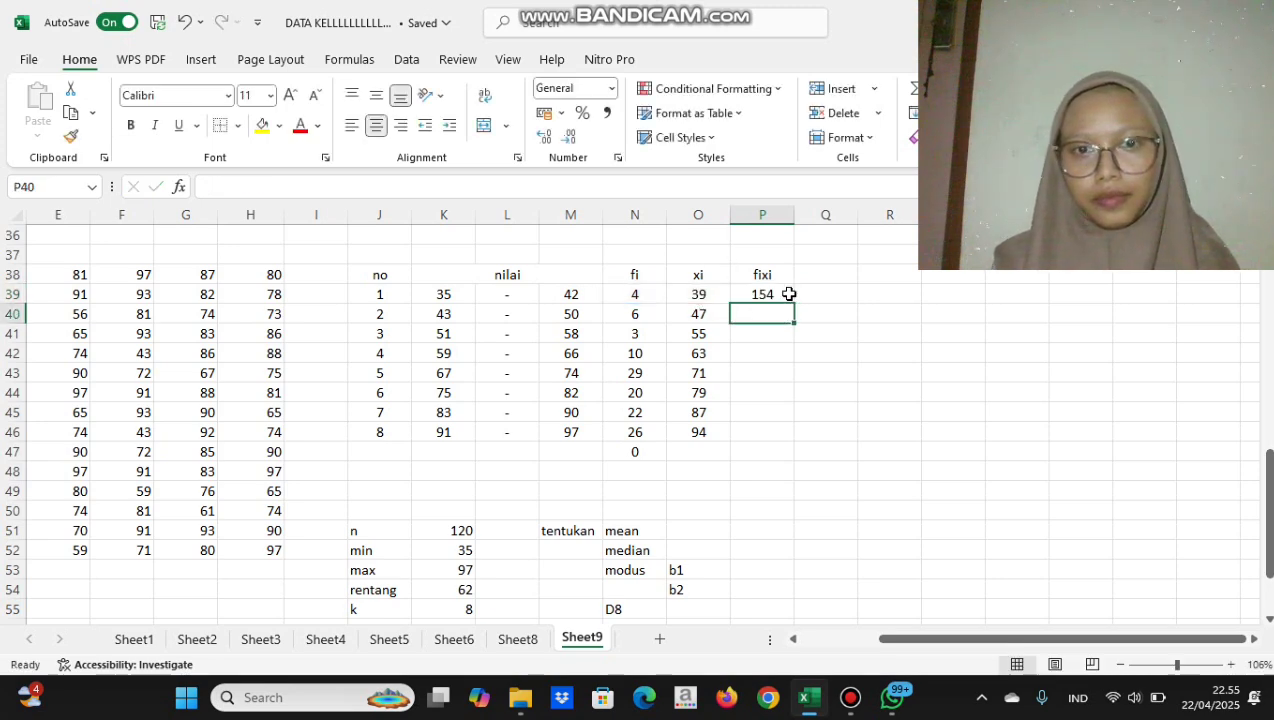
{"action": "left_click", "coordinate": [777, 294]}
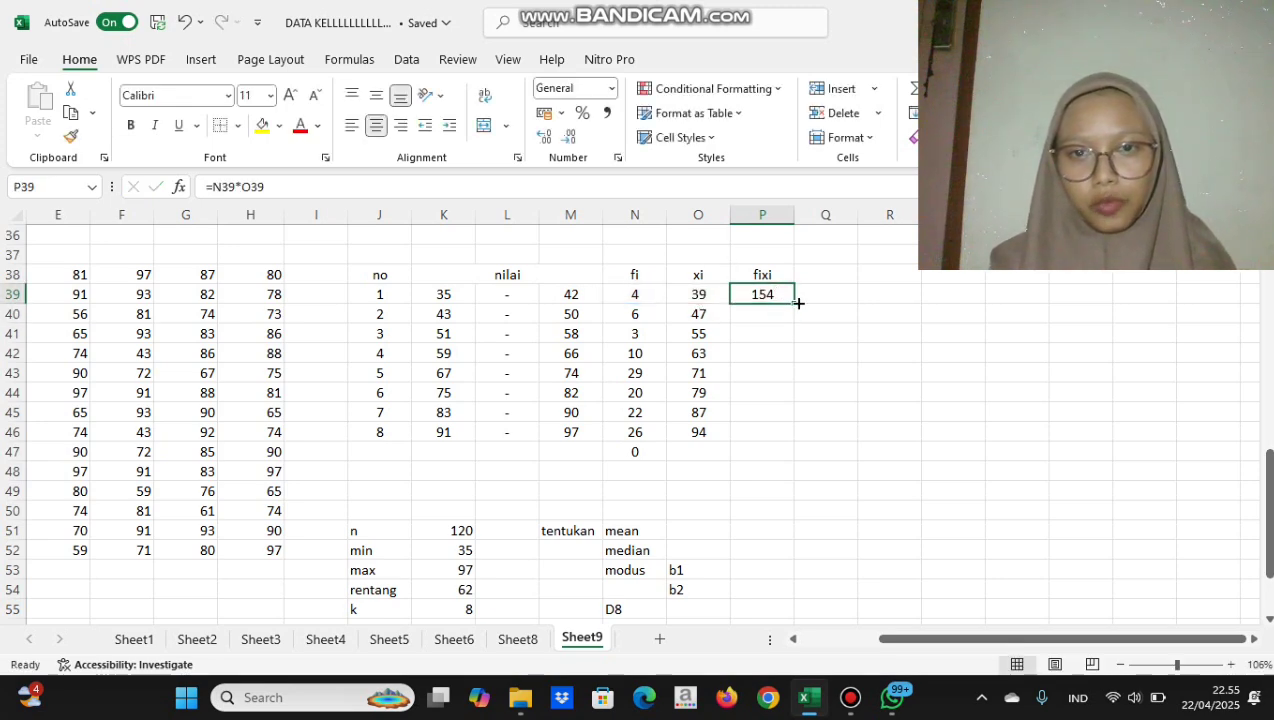
{"action": "left_click_drag", "start_coordinate": [794, 304], "coordinate": [794, 442]}
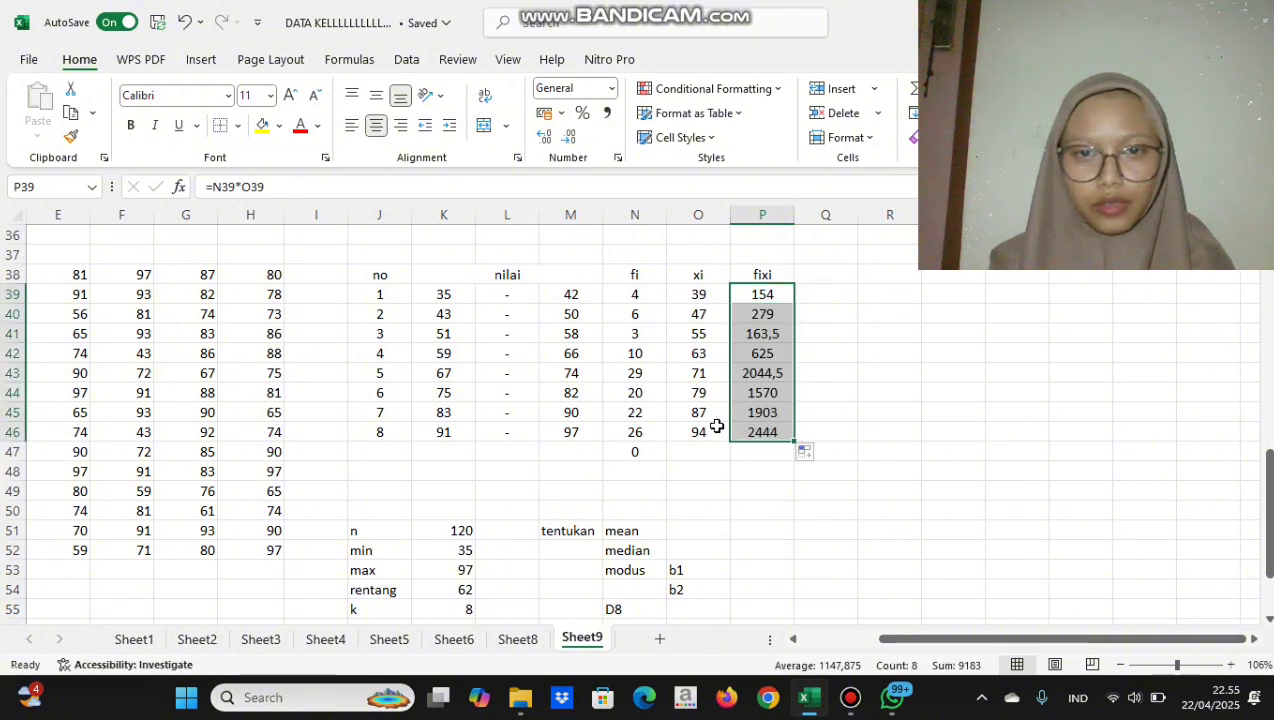
Display the fixi values in P41 and P43 with zero decimal places
{"action": "left_click", "coordinate": [780, 334]}
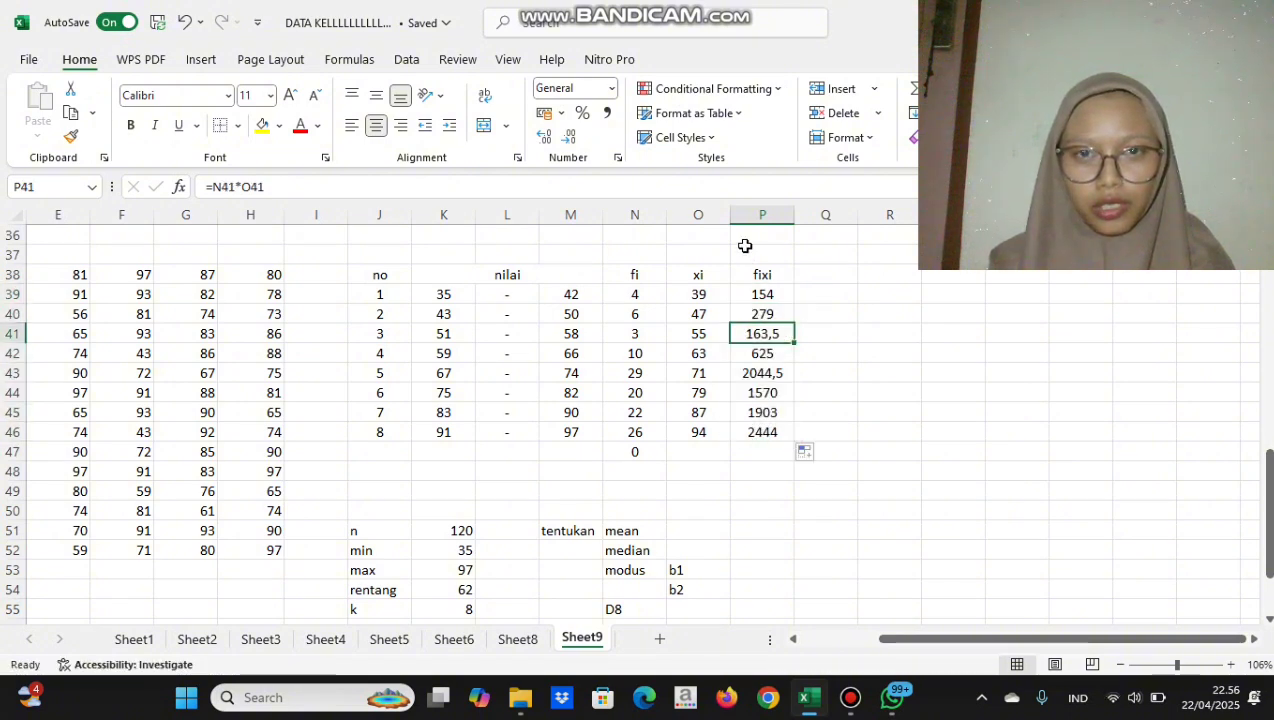
{"action": "left_click", "coordinate": [570, 138]}
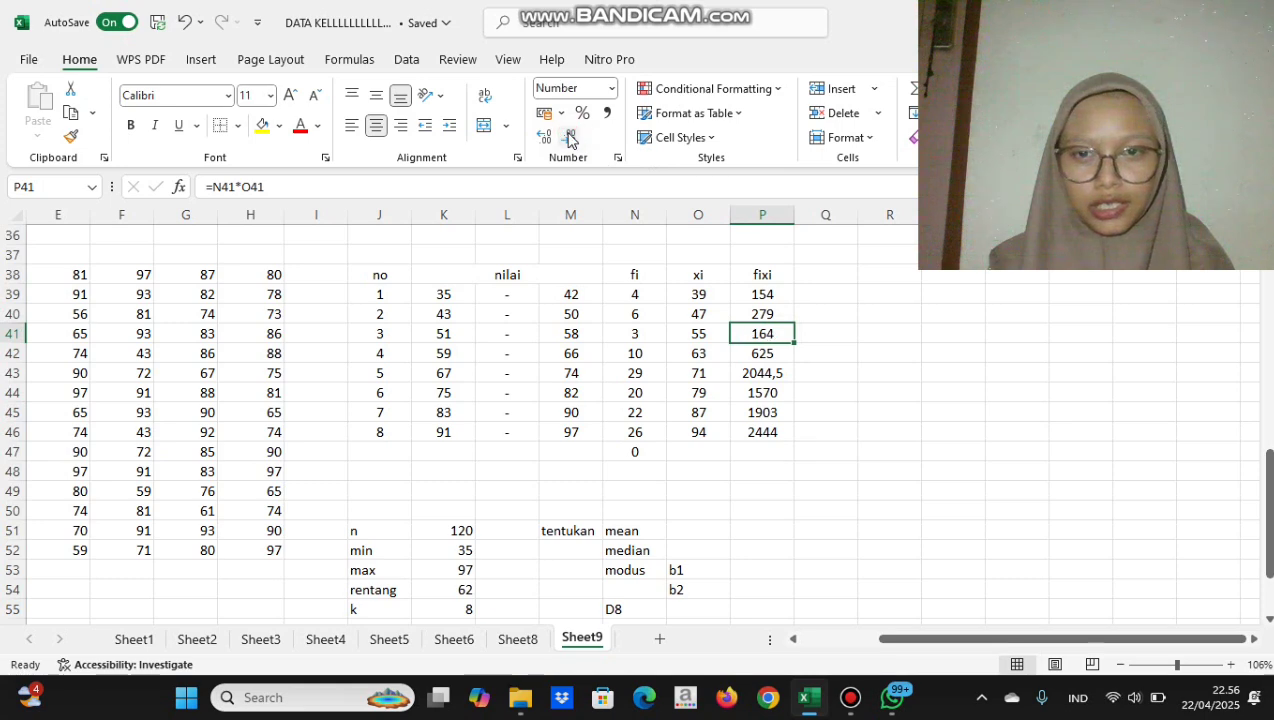
{"action": "left_click", "coordinate": [774, 377]}
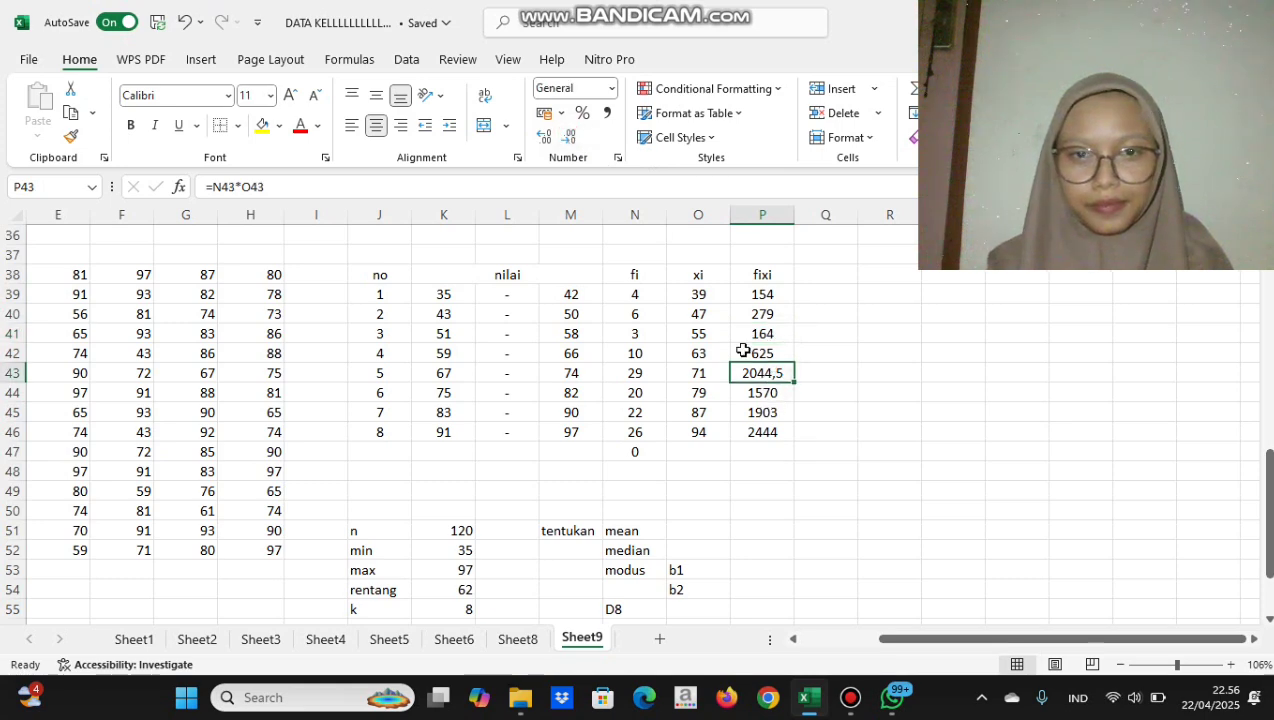
{"action": "left_click", "coordinate": [568, 140]}
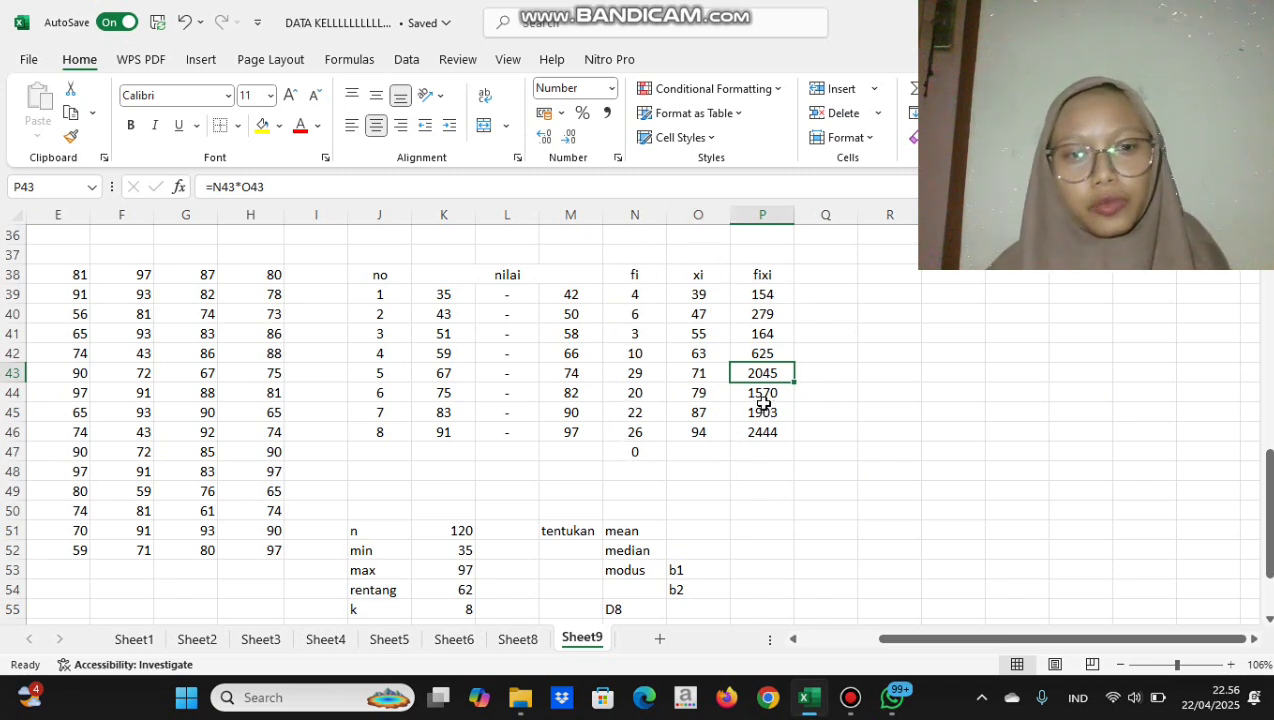
Label J48 as total and add up the fi column in N48 with the formula =sum(N39:N46)
{"action": "left_click", "coordinate": [388, 472]}
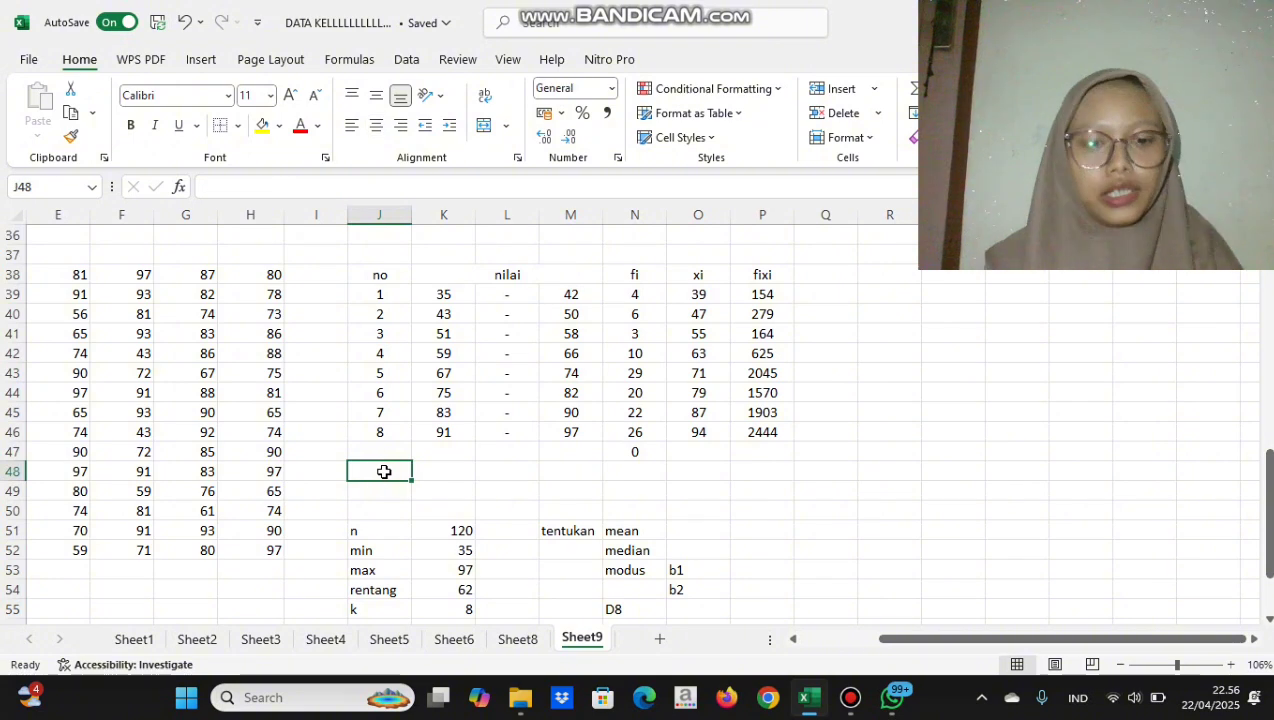
{"action": "type", "text": "total"}
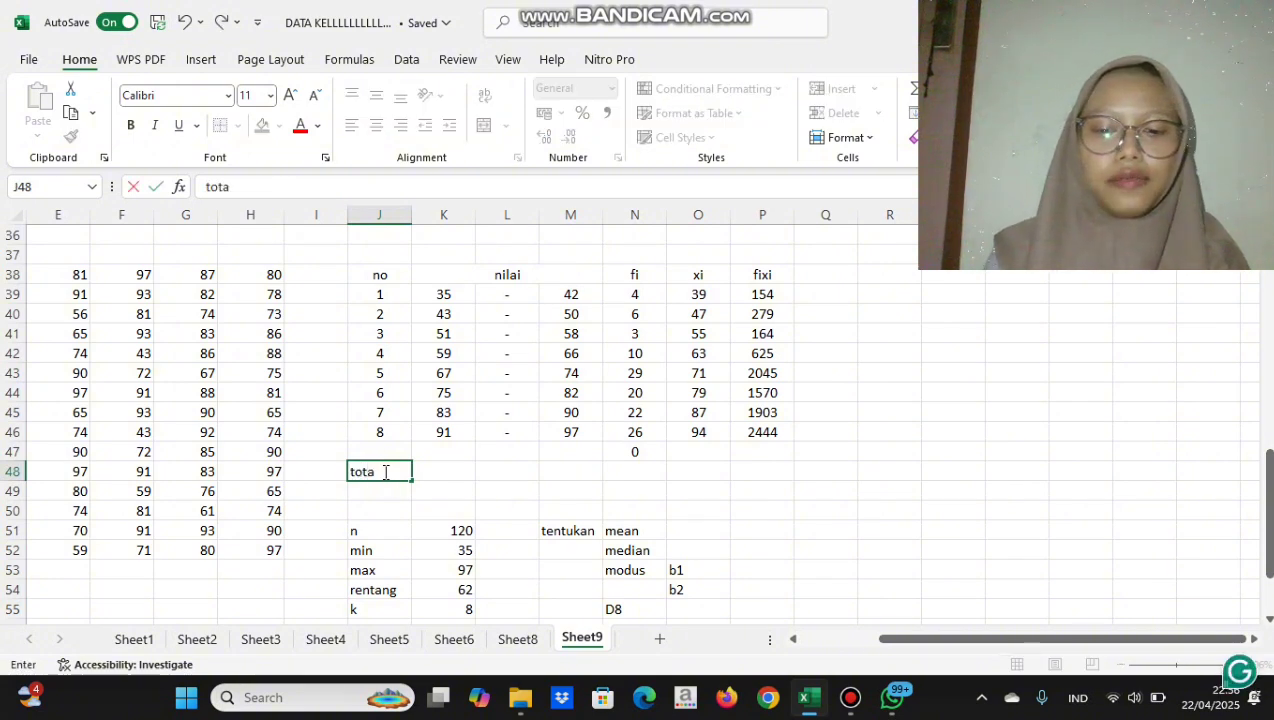
{"action": "left_click", "coordinate": [636, 471]}
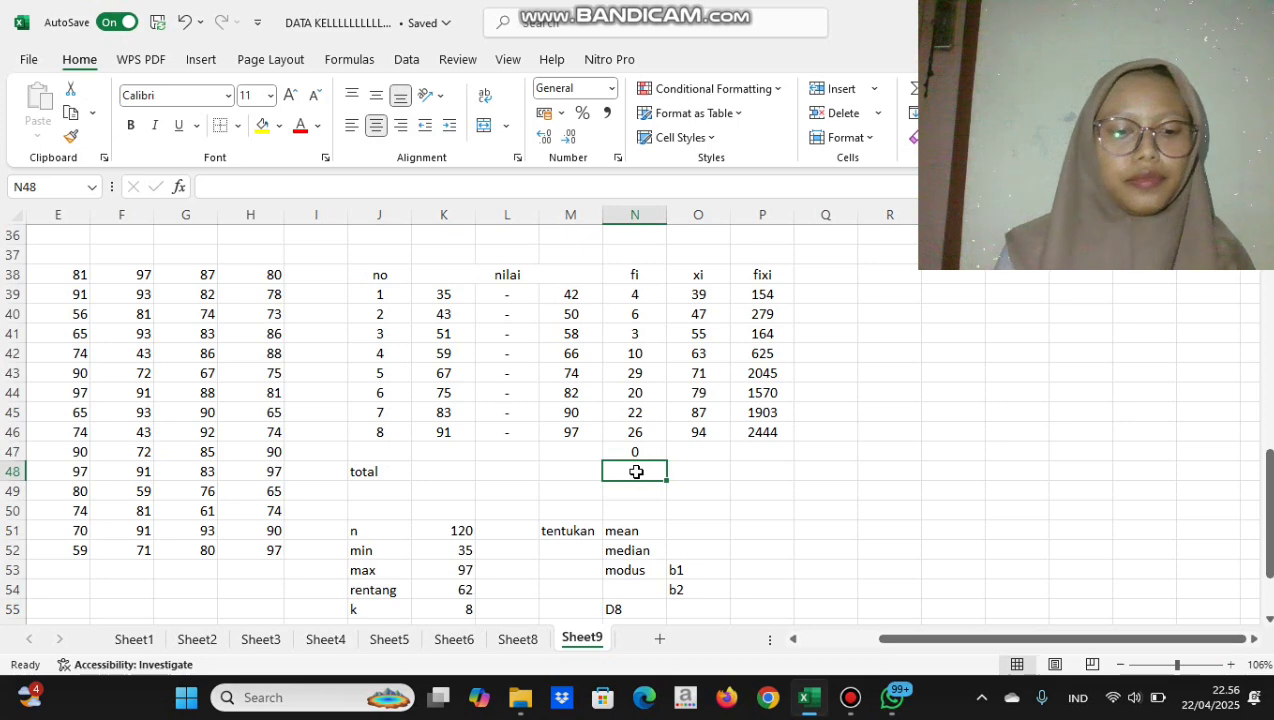
{"action": "type", "text": "="}
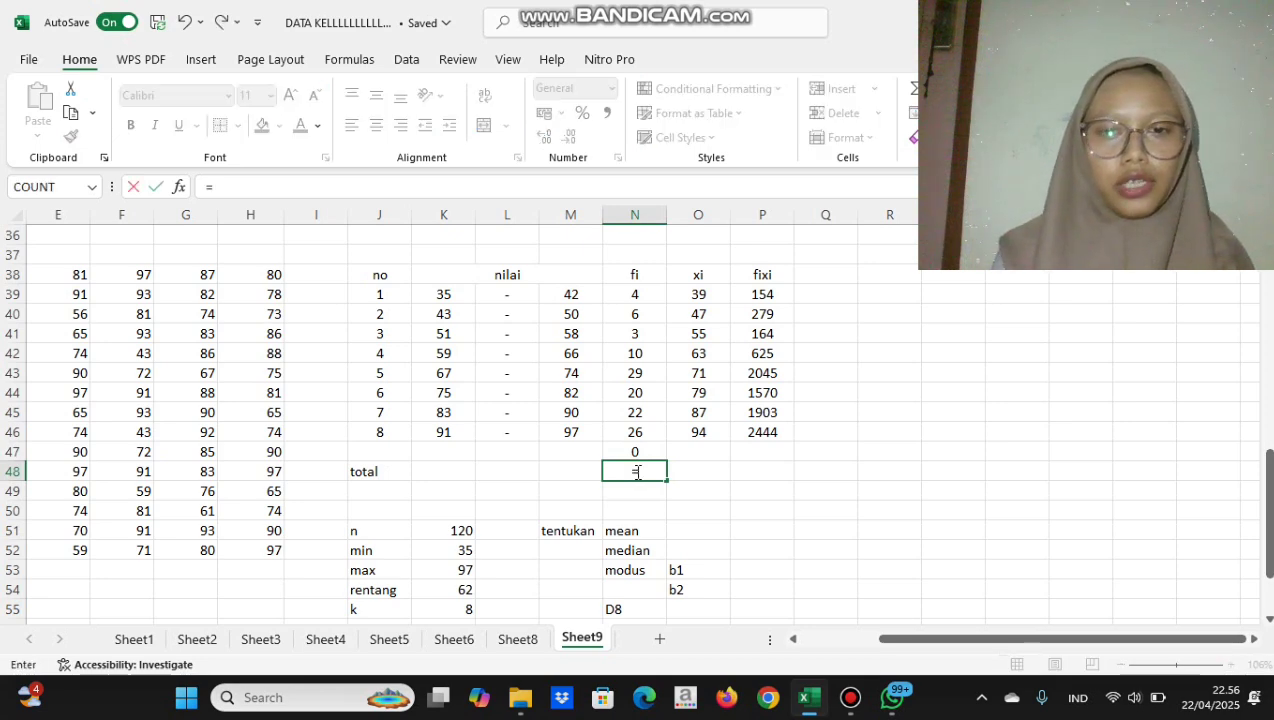
{"action": "type", "text": "sum"}
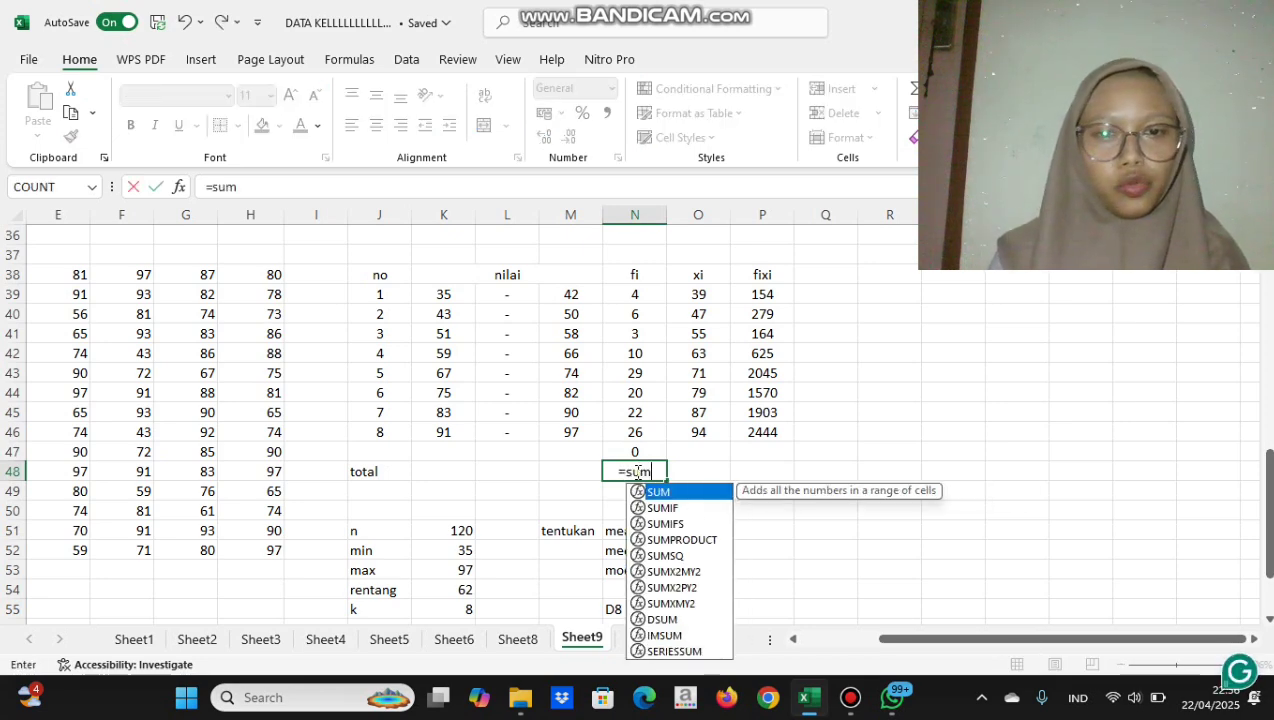
{"action": "type", "text": "("}
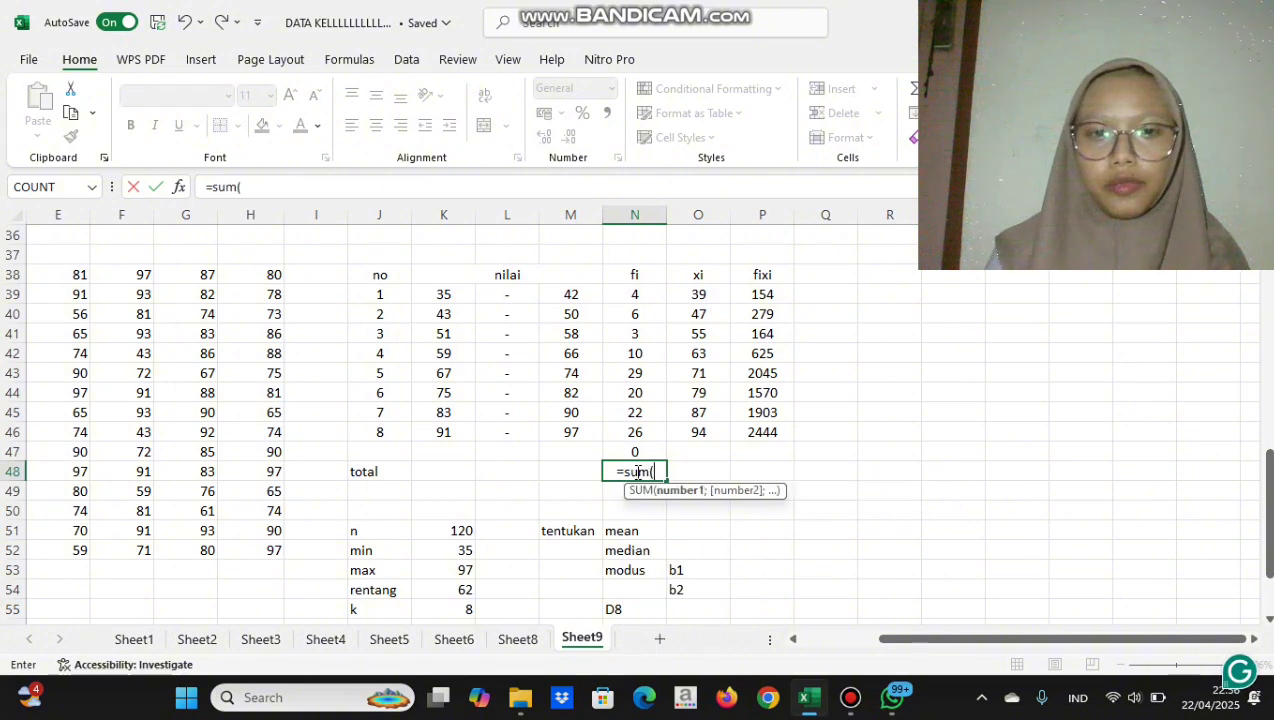
{"action": "left_click_drag", "start_coordinate": [637, 293], "coordinate": [642, 438]}
{"action": "type", "text": ")"}
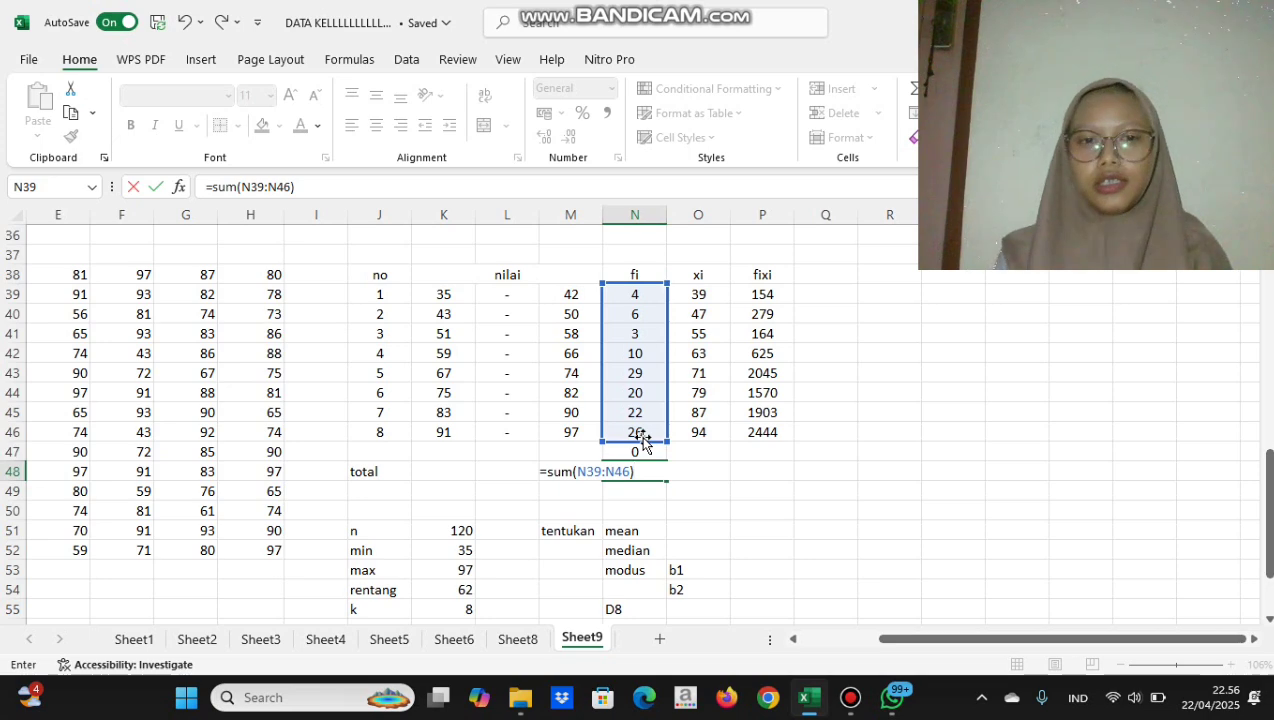
{"action": "key", "text": "Return"}
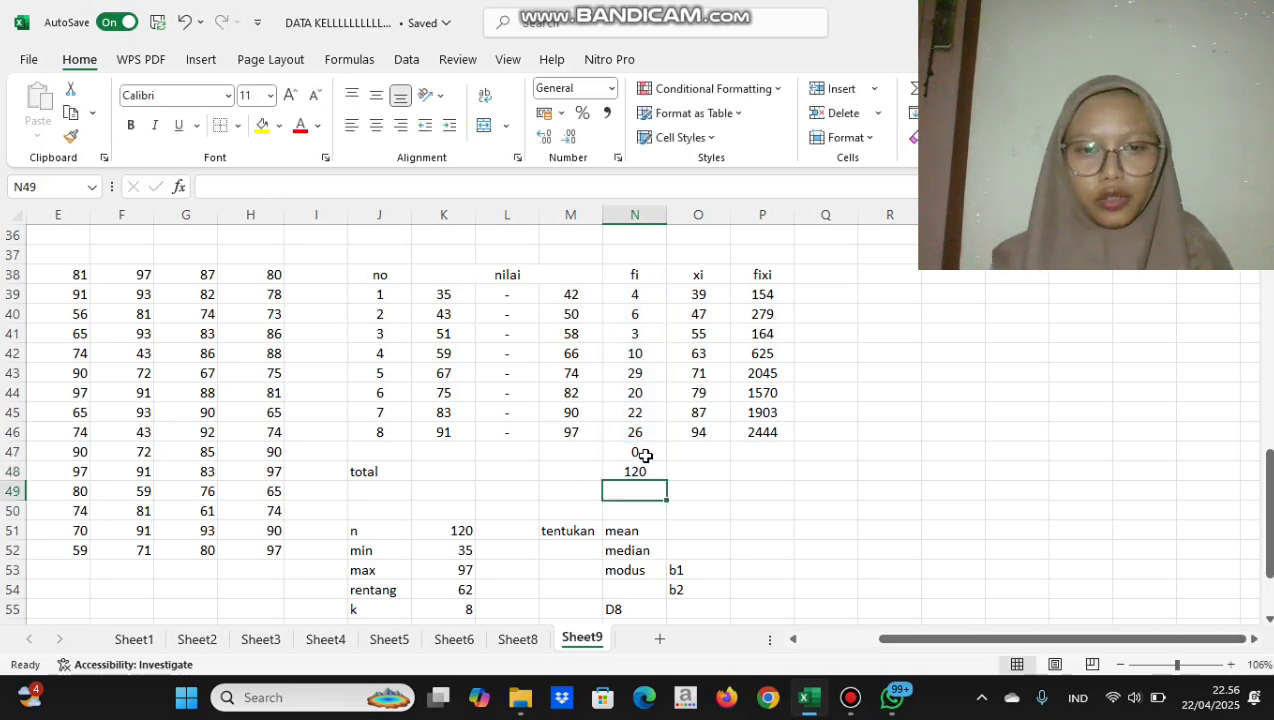
Add up the fixi products P39:P46 in P48 of the total row with the SUM function
{"action": "scroll", "coordinate": [631, 493], "scroll_direction": "down", "scroll_amount": 1}
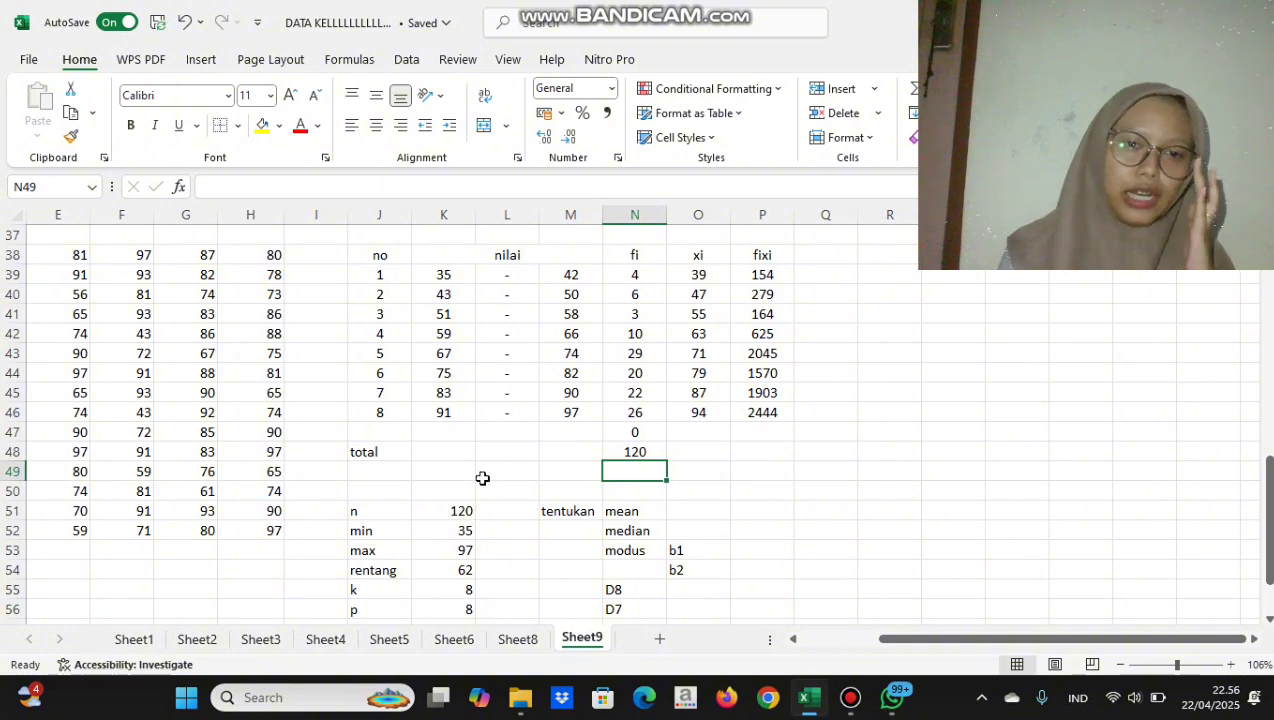
{"action": "left_click", "coordinate": [772, 455]}
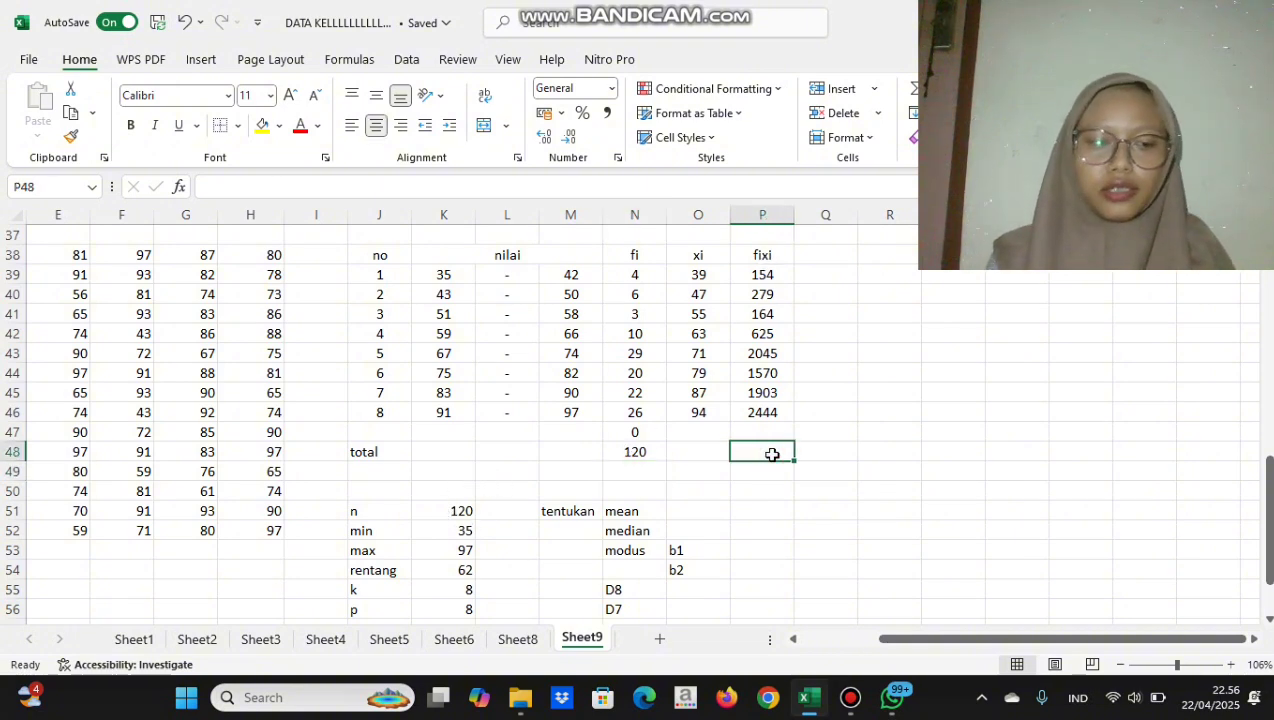
{"action": "type", "text": "="}
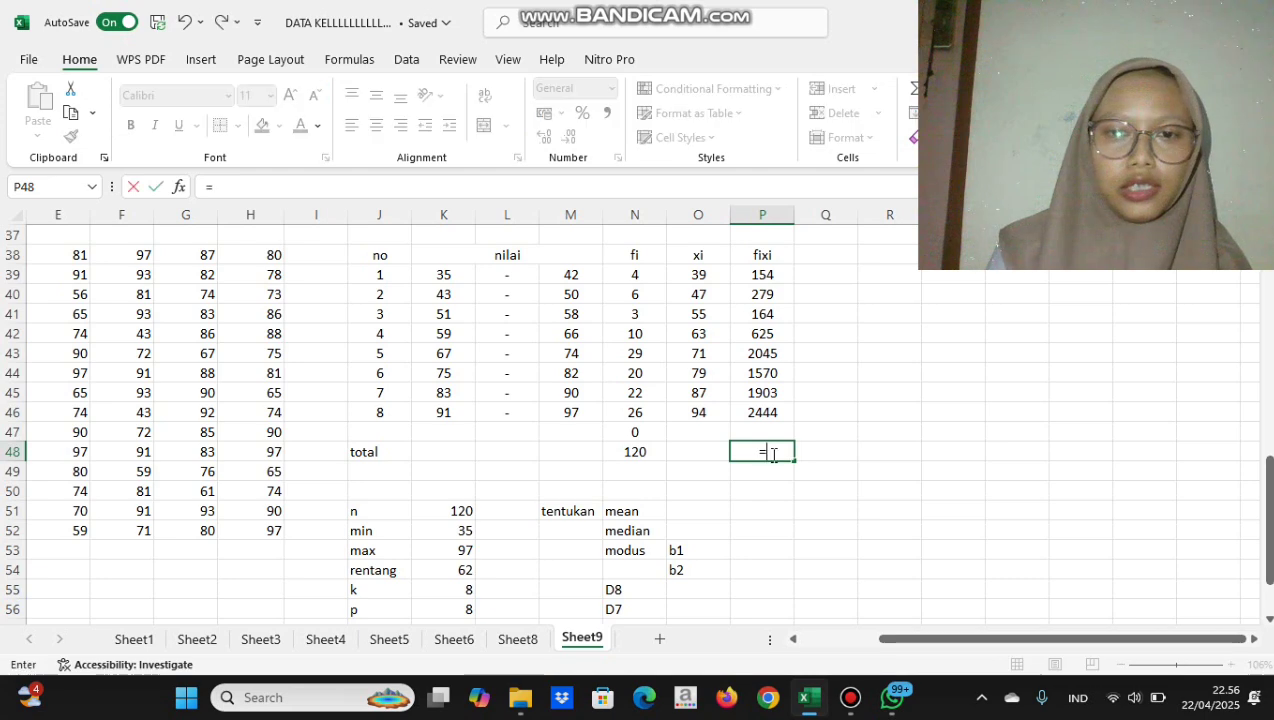
{"action": "type", "text": "su"}
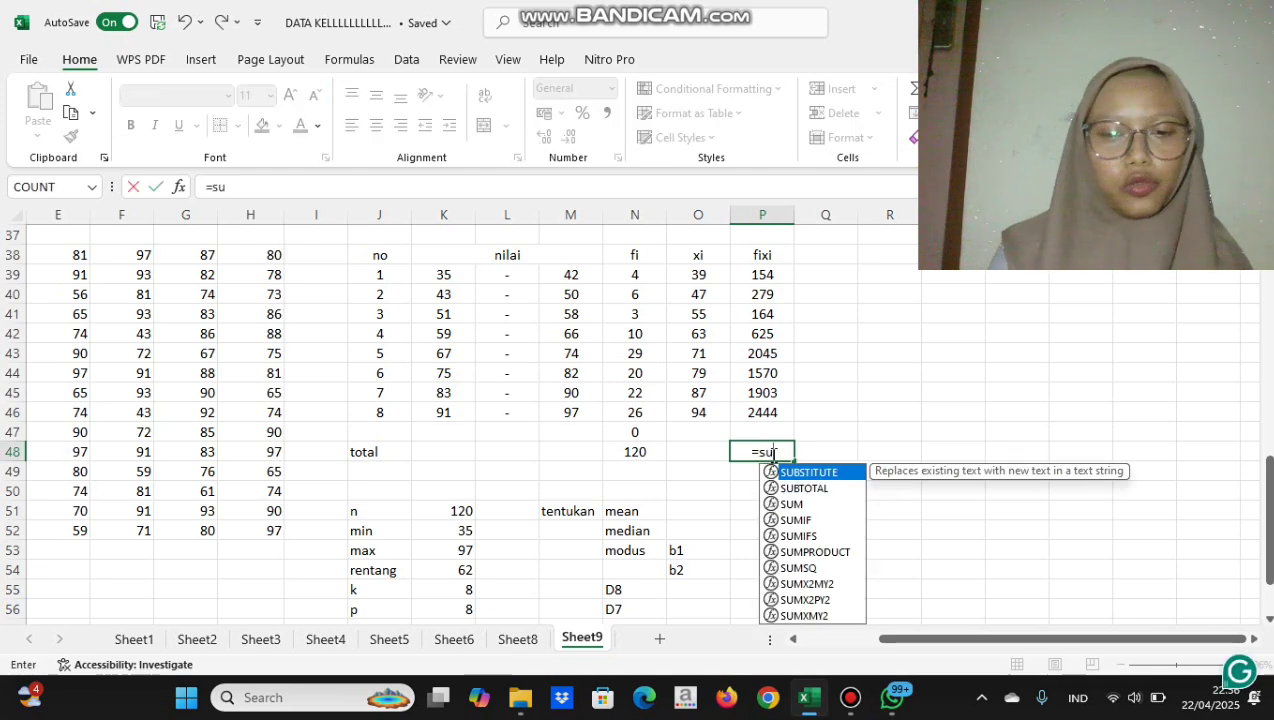
{"action": "type", "text": "m("}
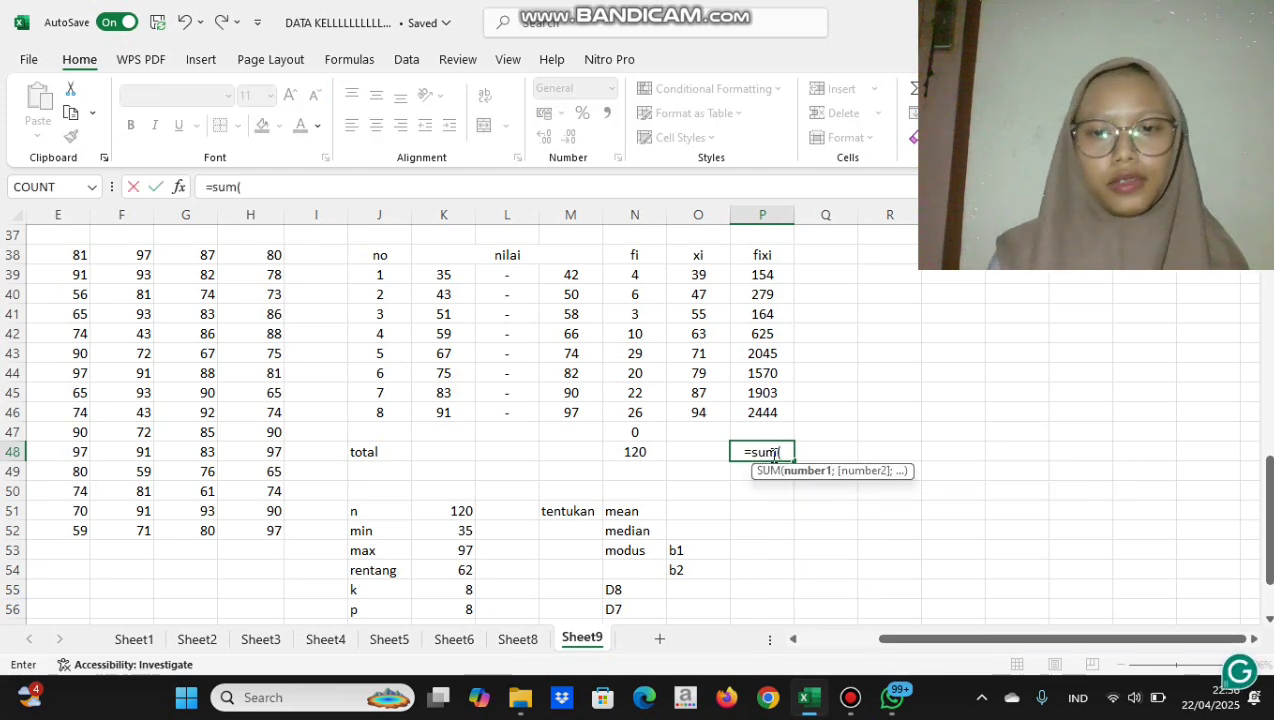
{"action": "left_click_drag", "start_coordinate": [773, 311], "coordinate": [778, 414]}
{"action": "key", "text": "Return"}
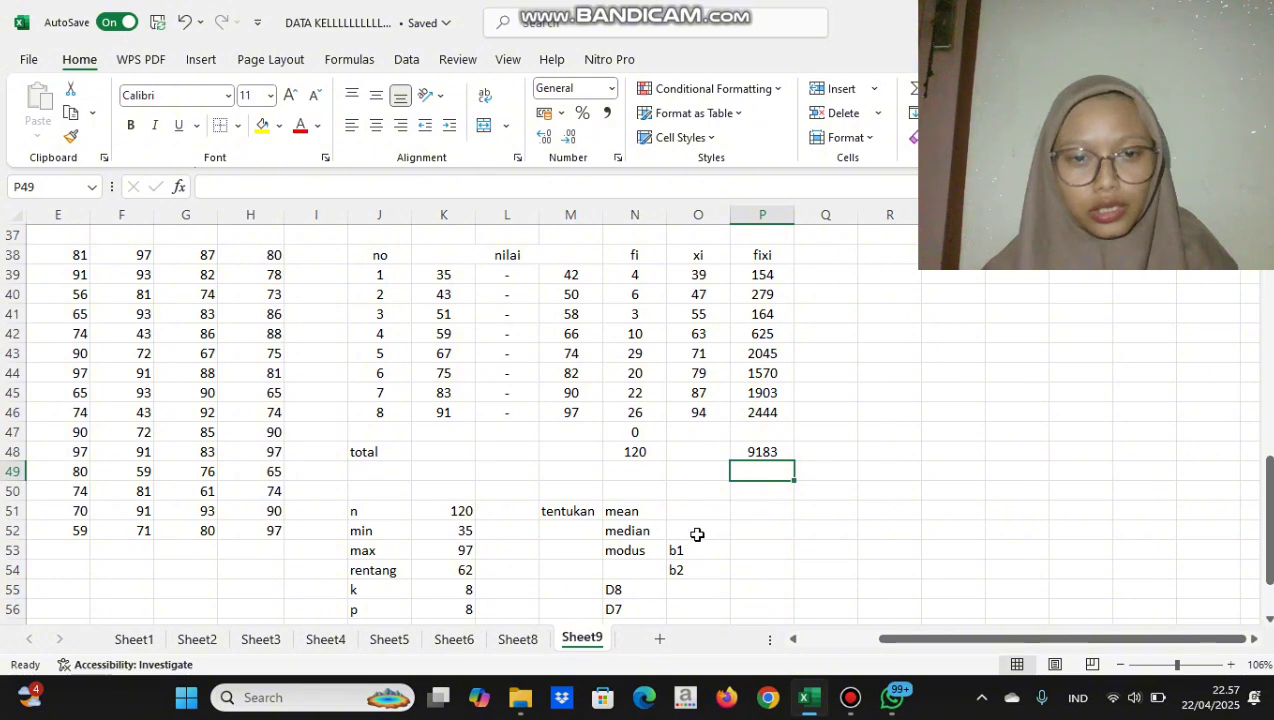
Calculate the mean in O51 by dividing the fixi total by the fi total with the formula =P48/N48
{"action": "scroll", "coordinate": [697, 521], "scroll_direction": "down", "scroll_amount": 1}
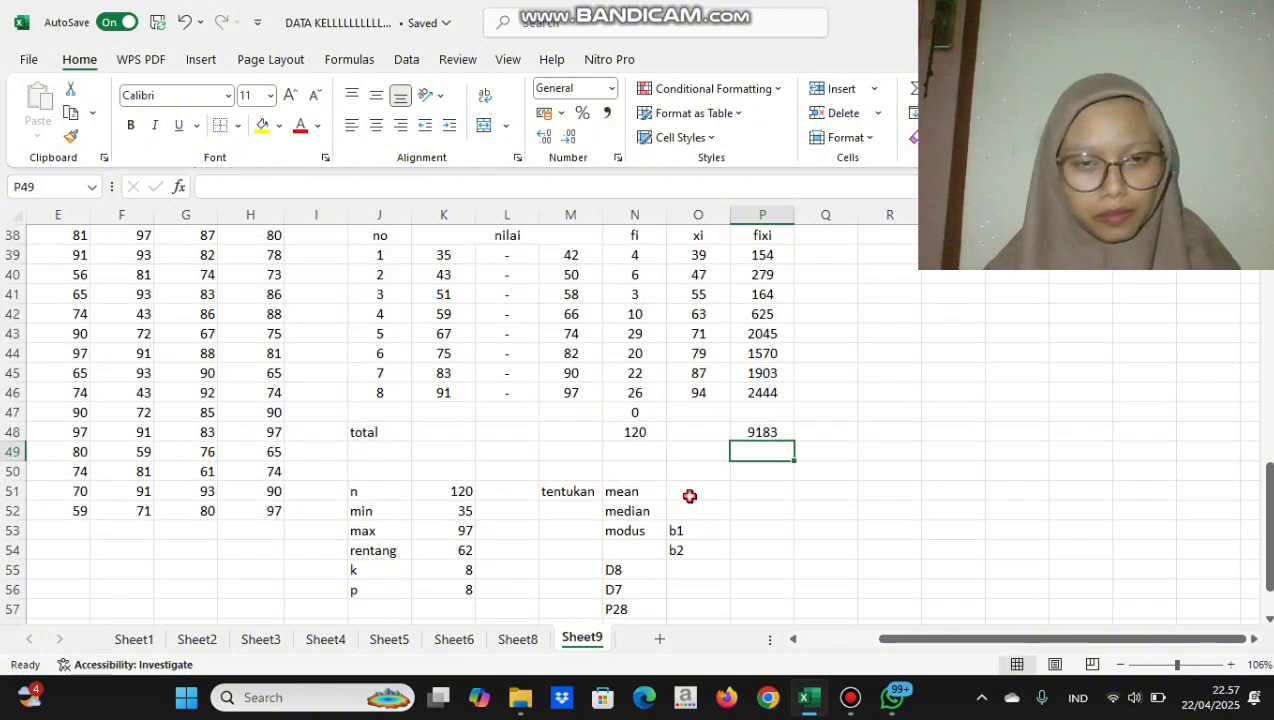
{"action": "left_click", "coordinate": [689, 496]}
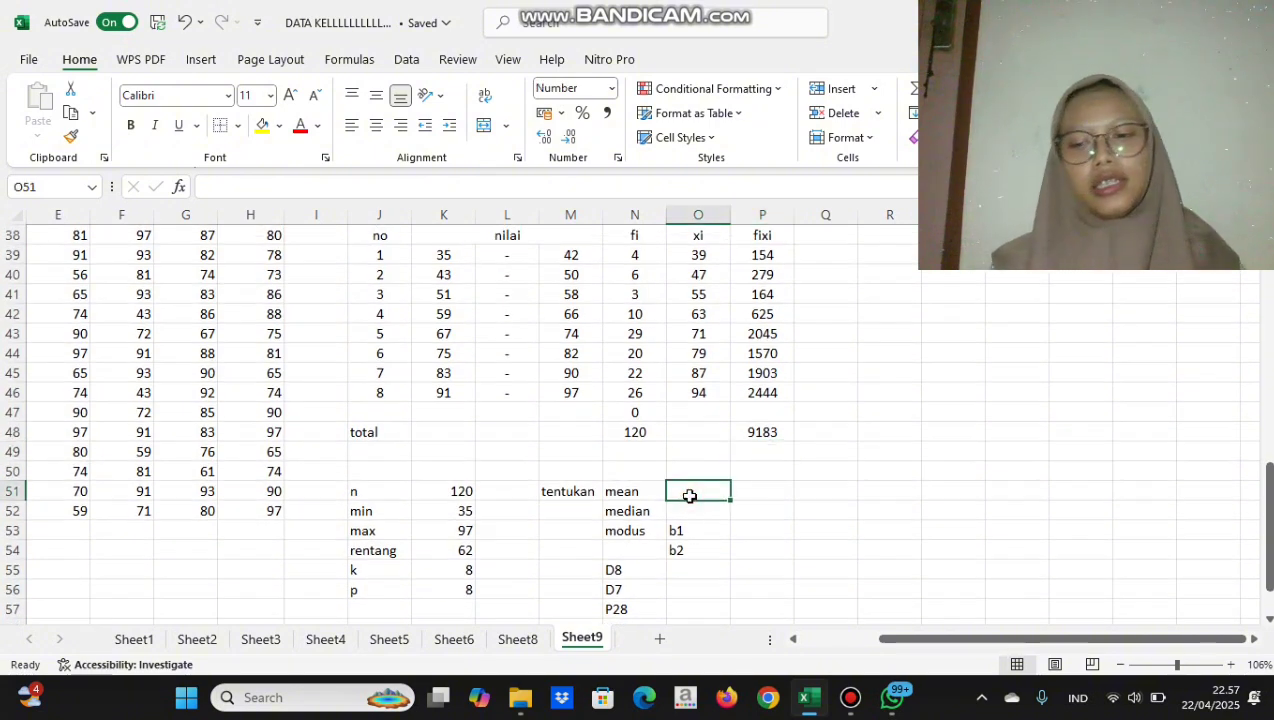
{"action": "type", "text": "="}
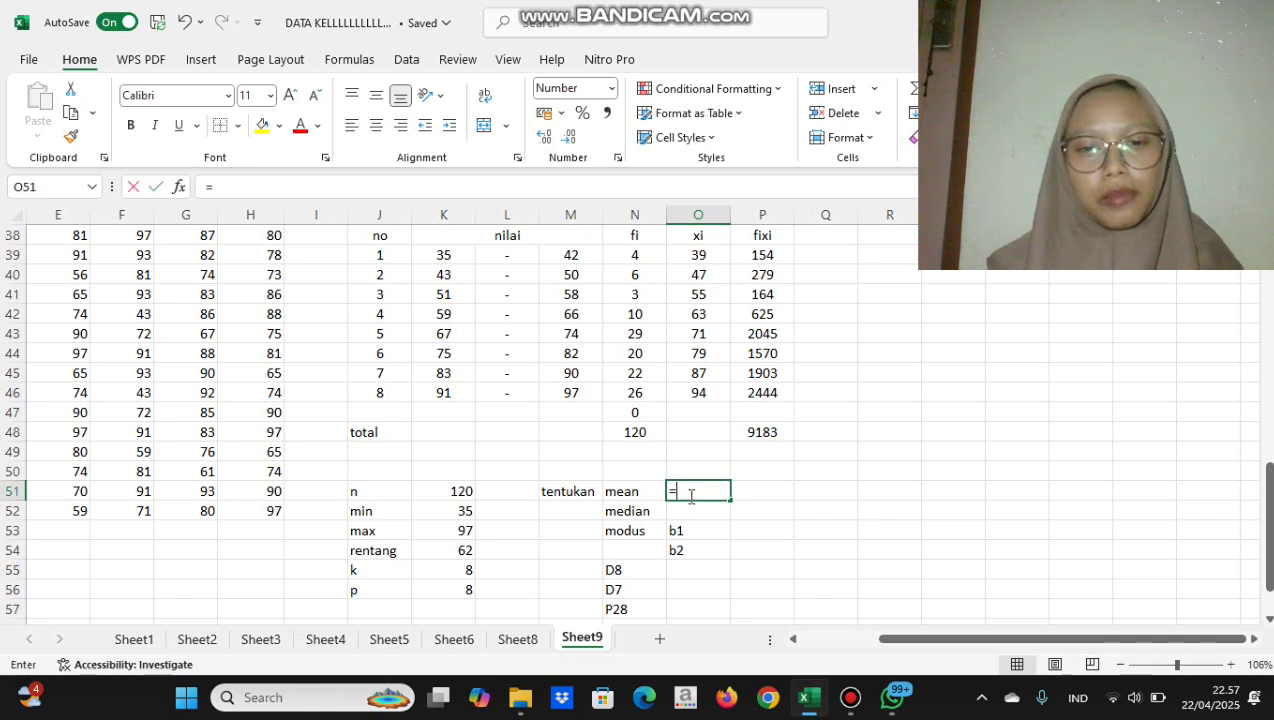
{"action": "left_click", "coordinate": [780, 432]}
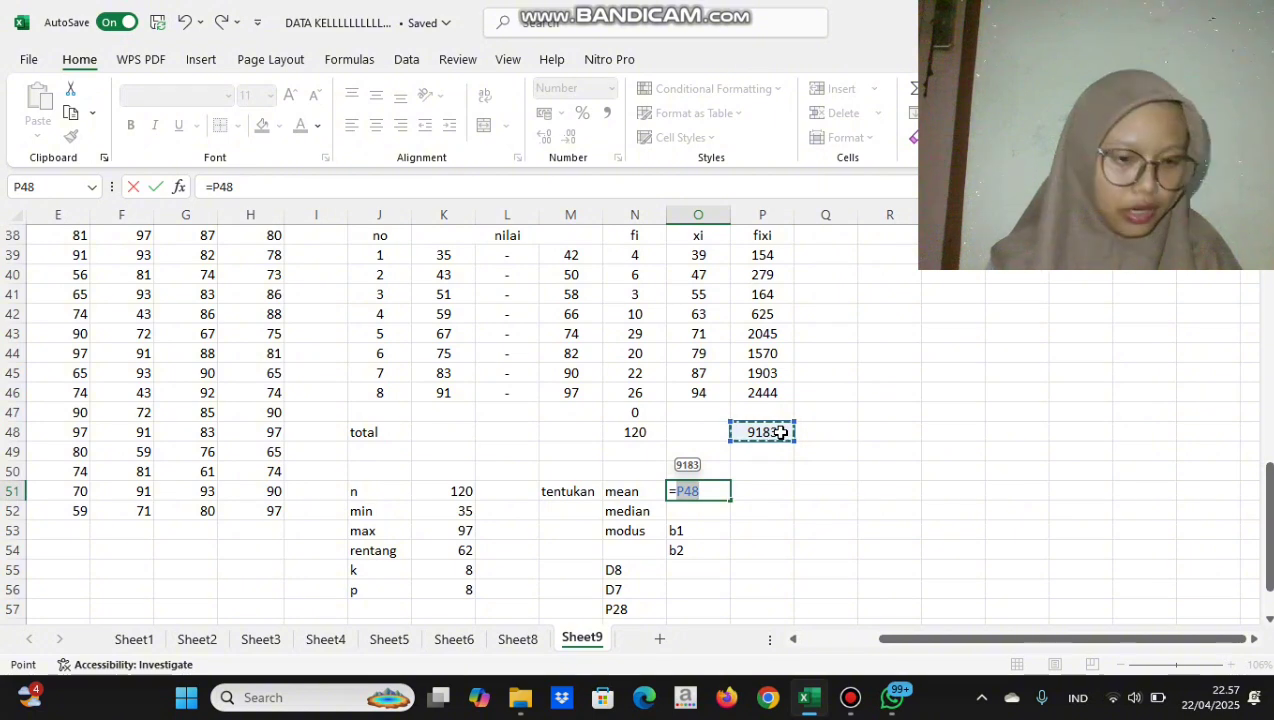
{"action": "type", "text": "/"}
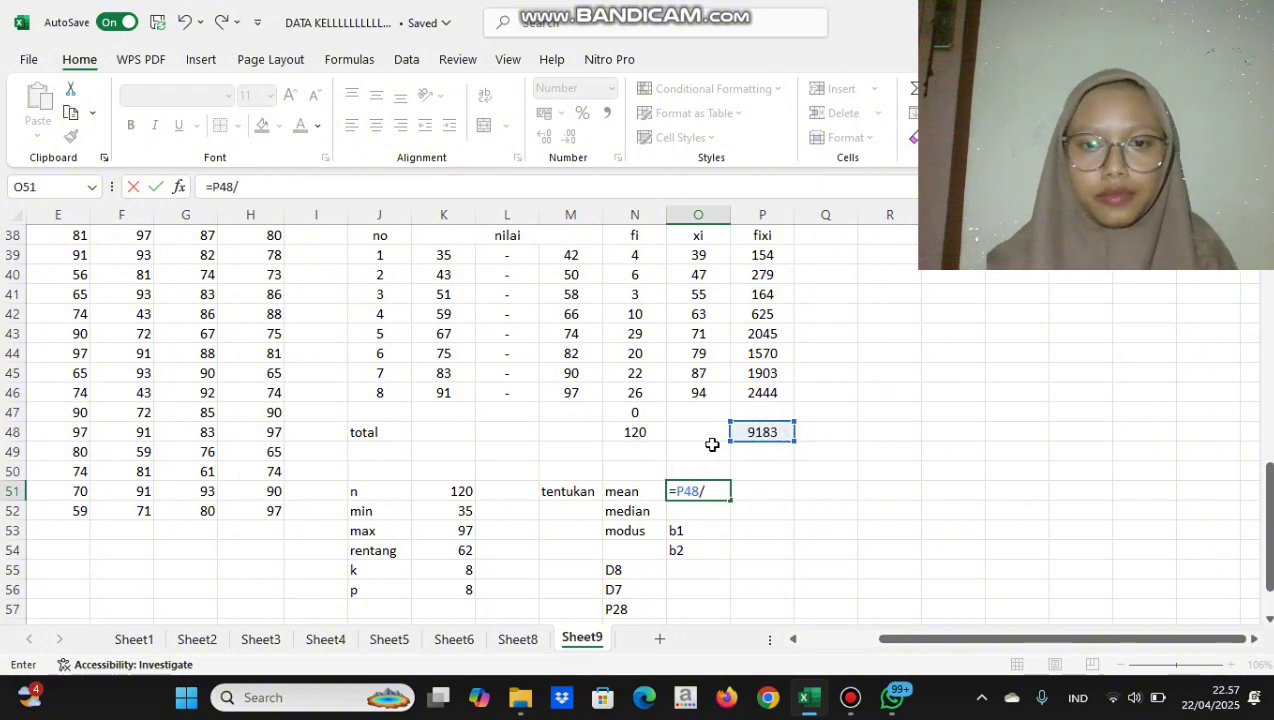
{"action": "left_click", "coordinate": [643, 432]}
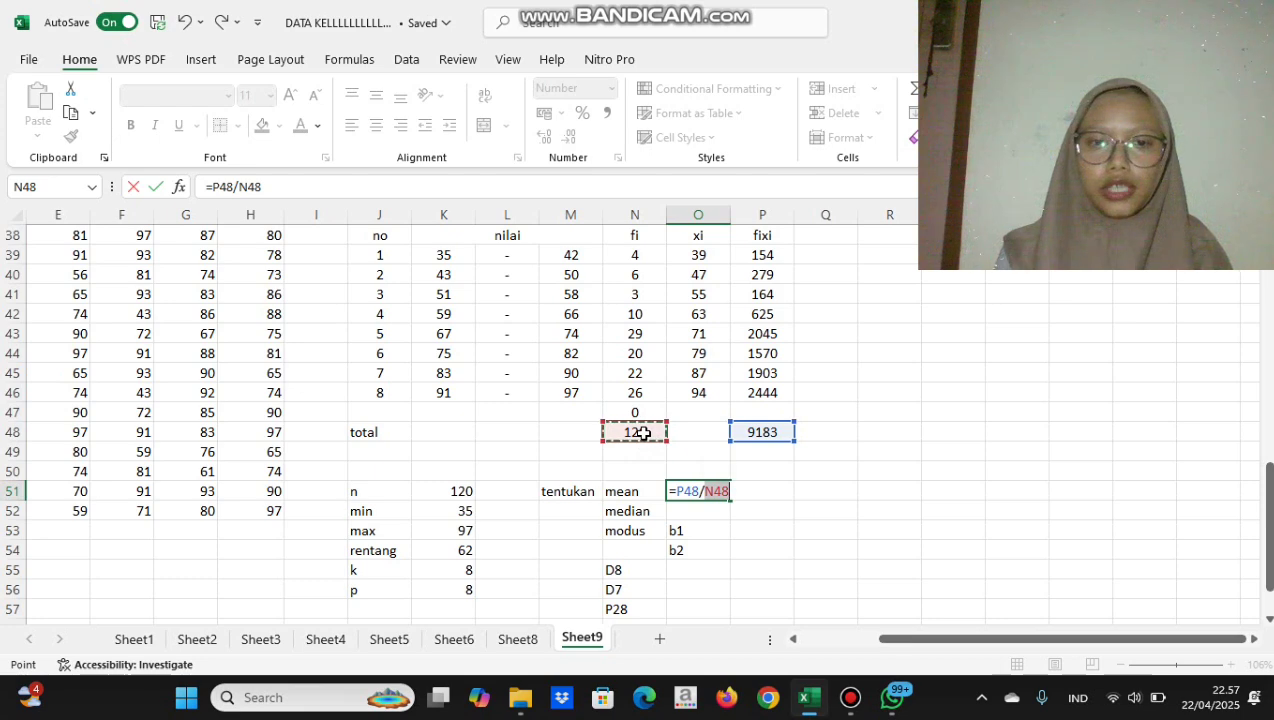
{"action": "key", "text": "Return"}
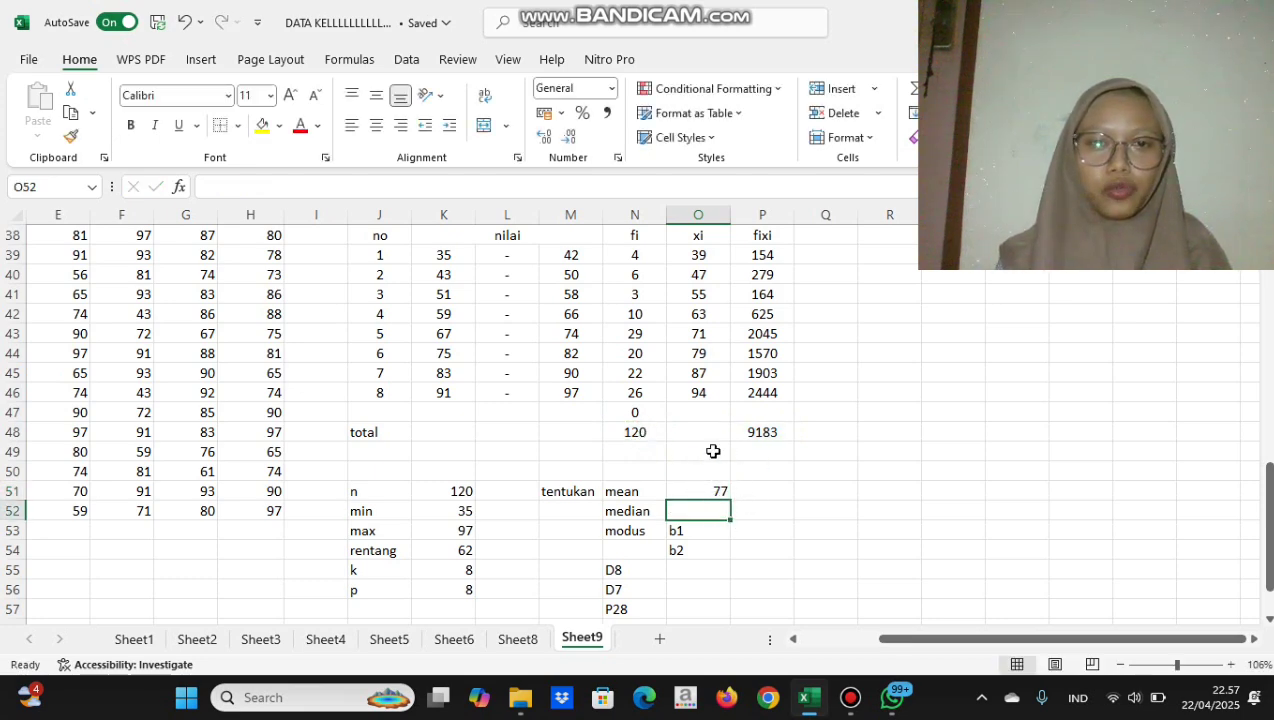
Add a jf column heading in Q38 beside fixi and enter 4 as its first value in Q39
{"action": "scroll", "coordinate": [710, 449], "scroll_direction": "up", "scroll_amount": 1}
{"action": "scroll", "coordinate": [712, 451], "scroll_direction": "right", "scroll_amount": 1}
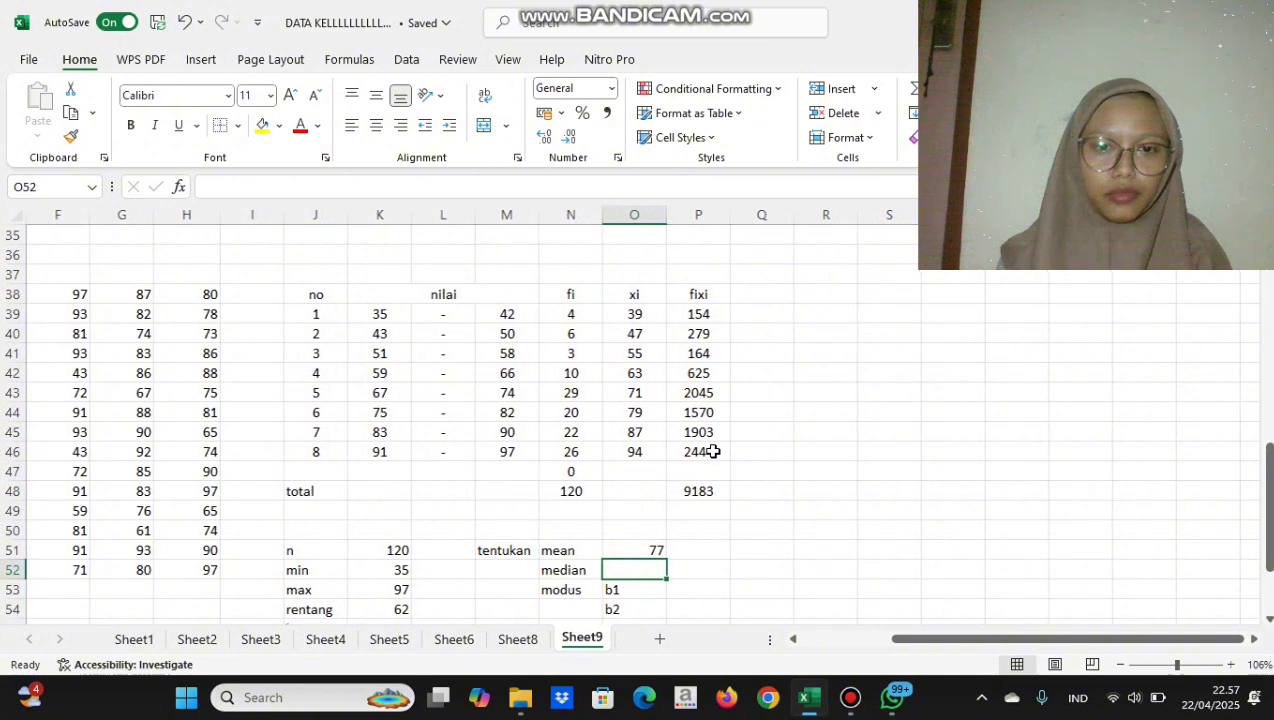
{"action": "scroll", "coordinate": [747, 535], "scroll_direction": "down", "scroll_amount": 2}
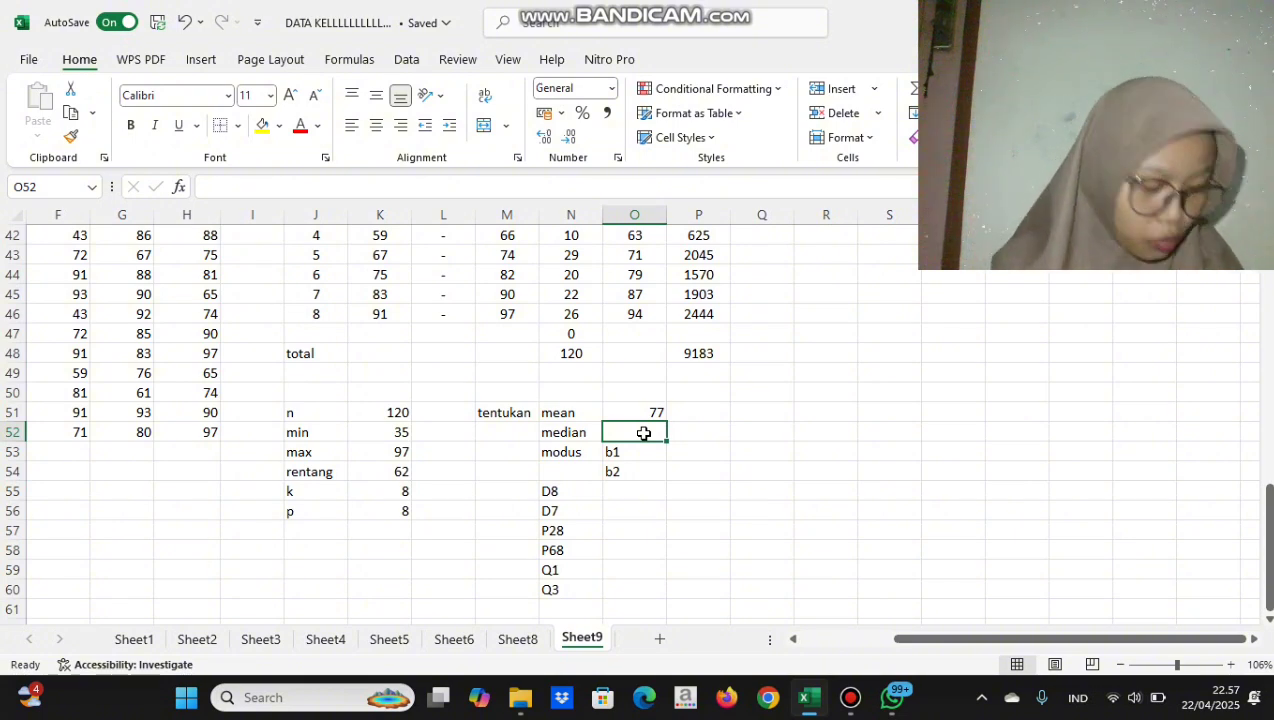
{"action": "scroll", "coordinate": [602, 337], "scroll_direction": "up", "scroll_amount": 3}
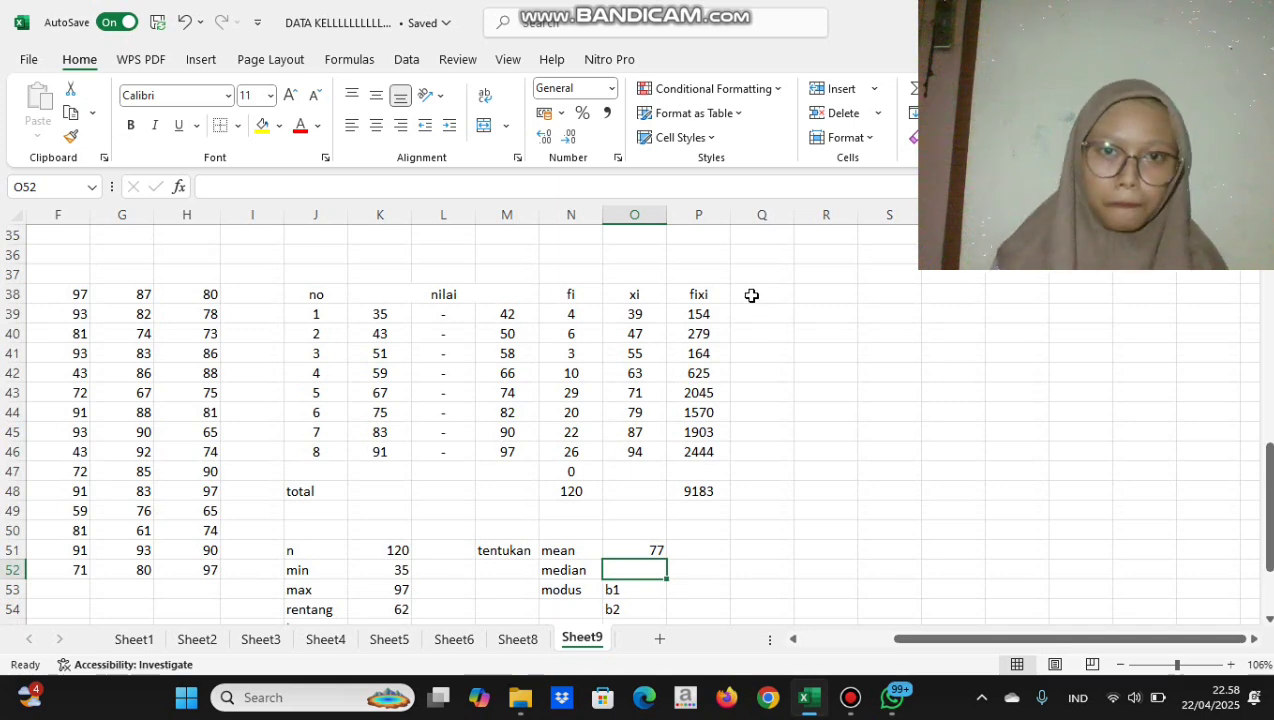
{"action": "left_click", "coordinate": [751, 296]}
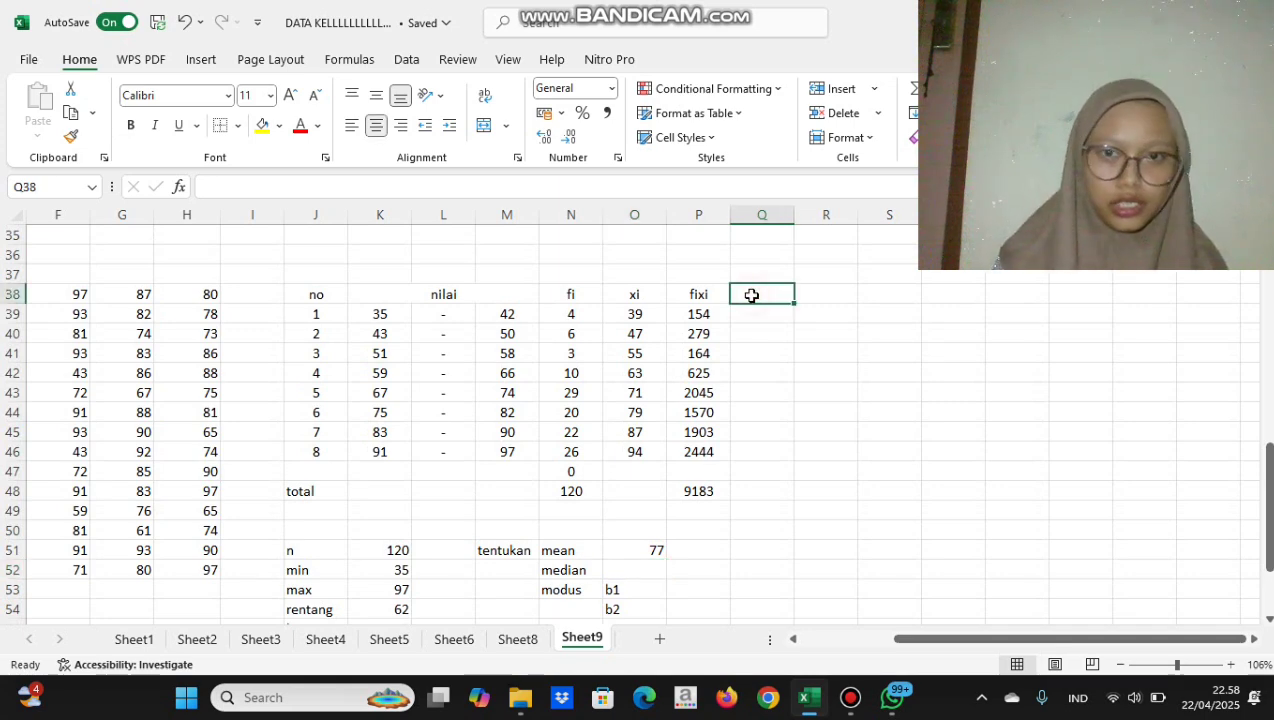
{"action": "type", "text": "jf"}
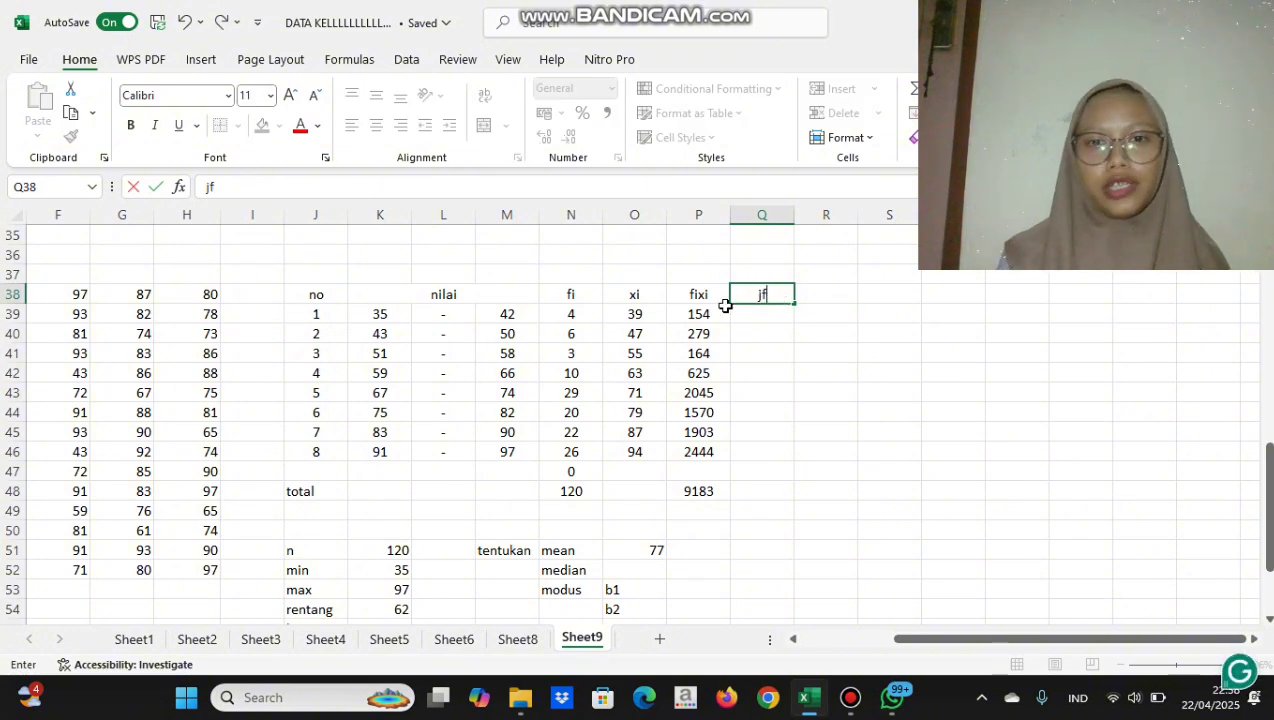
{"action": "left_click", "coordinate": [775, 313]}
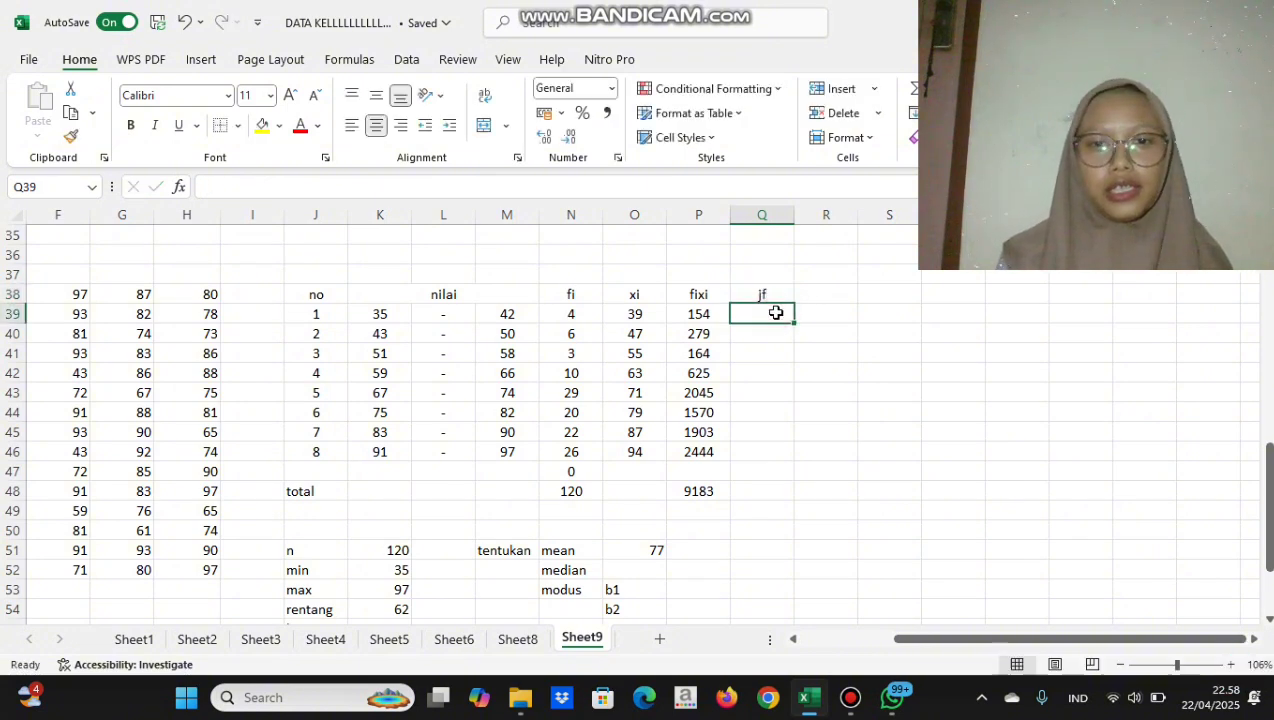
{"action": "type", "text": "="}
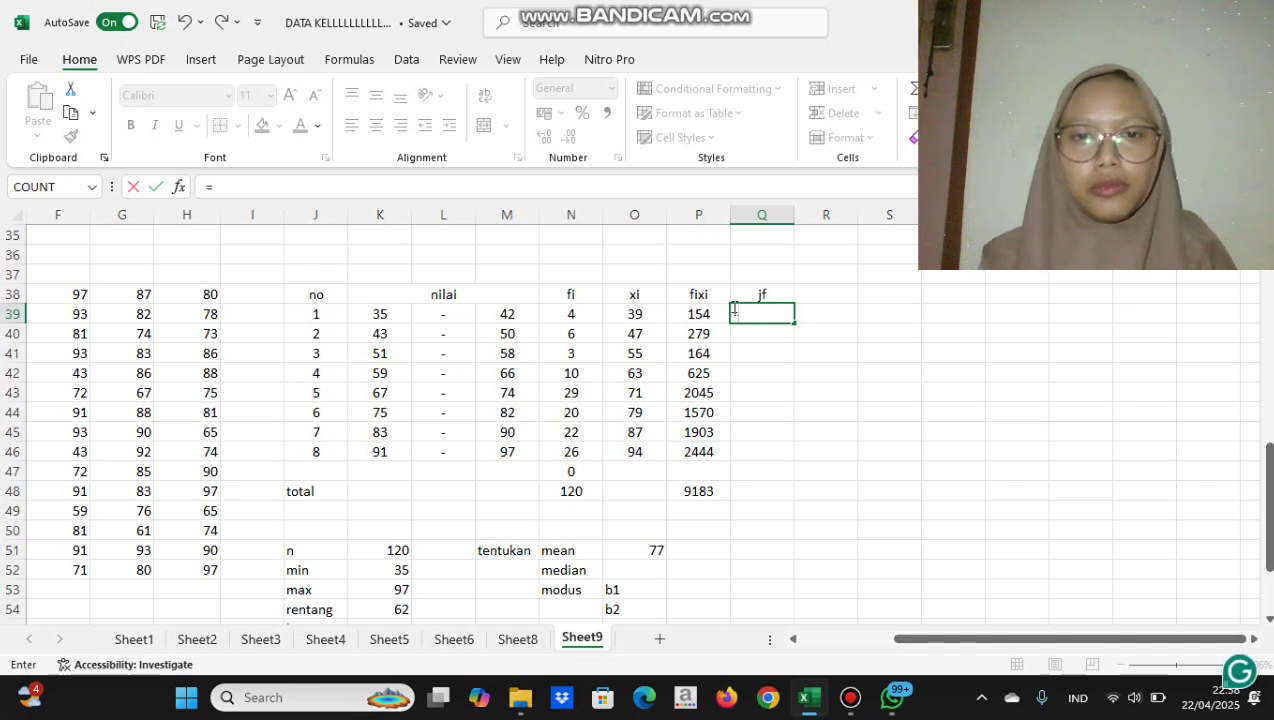
{"action": "key", "text": "BackSpace"}
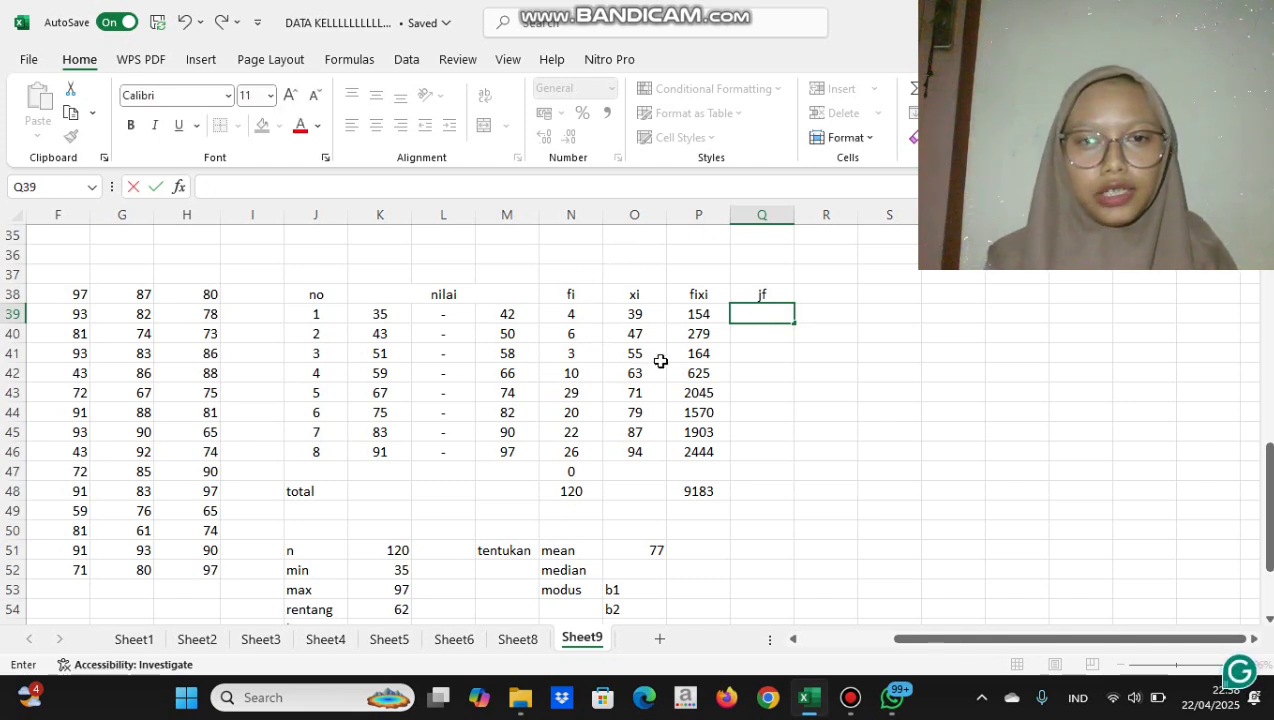
{"action": "type", "text": "4"}
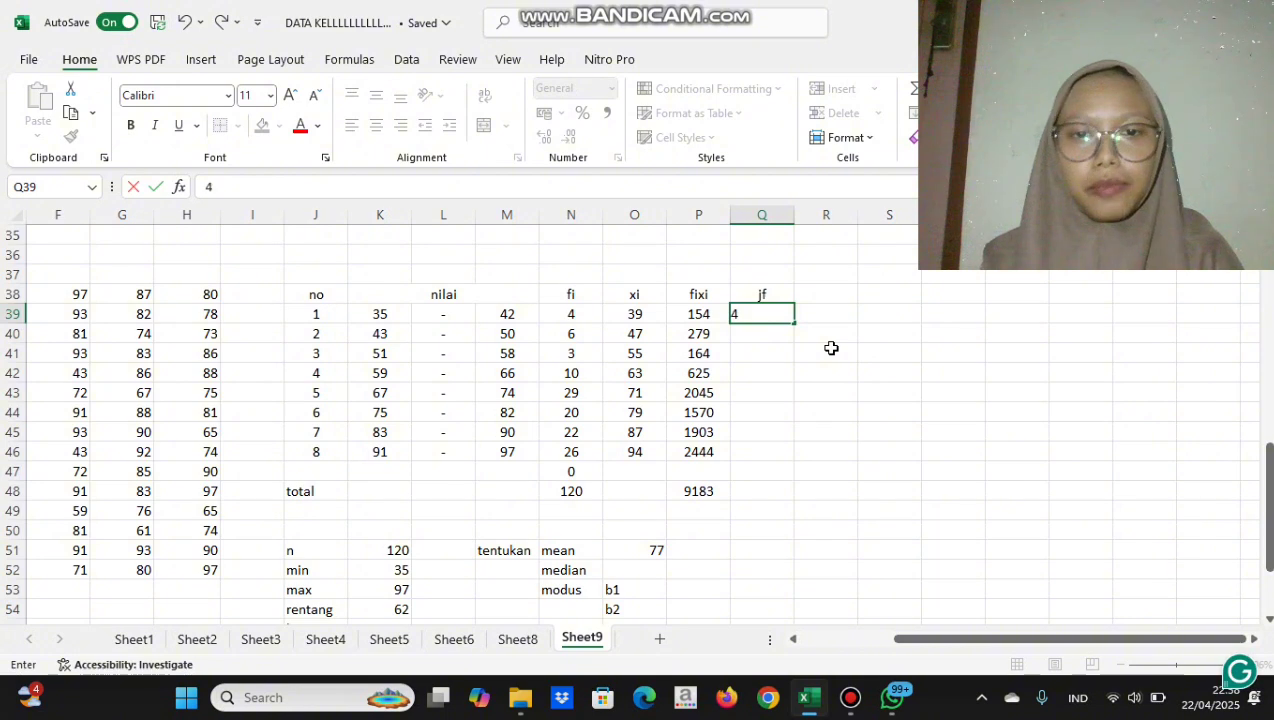
{"action": "key", "text": "Return"}
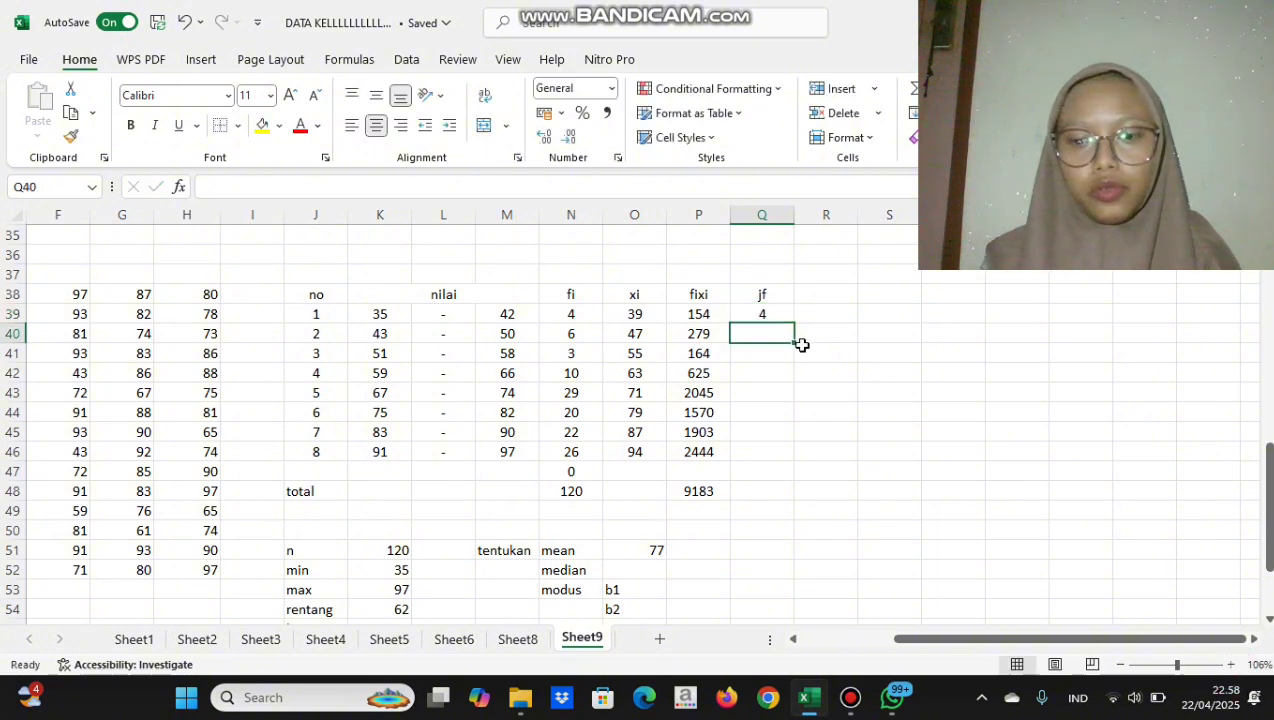
Calculate the cumulative frequency in Q40 with the formula =Q39+N40 and copy it down the jf column to Q46
{"action": "type", "text": "="}
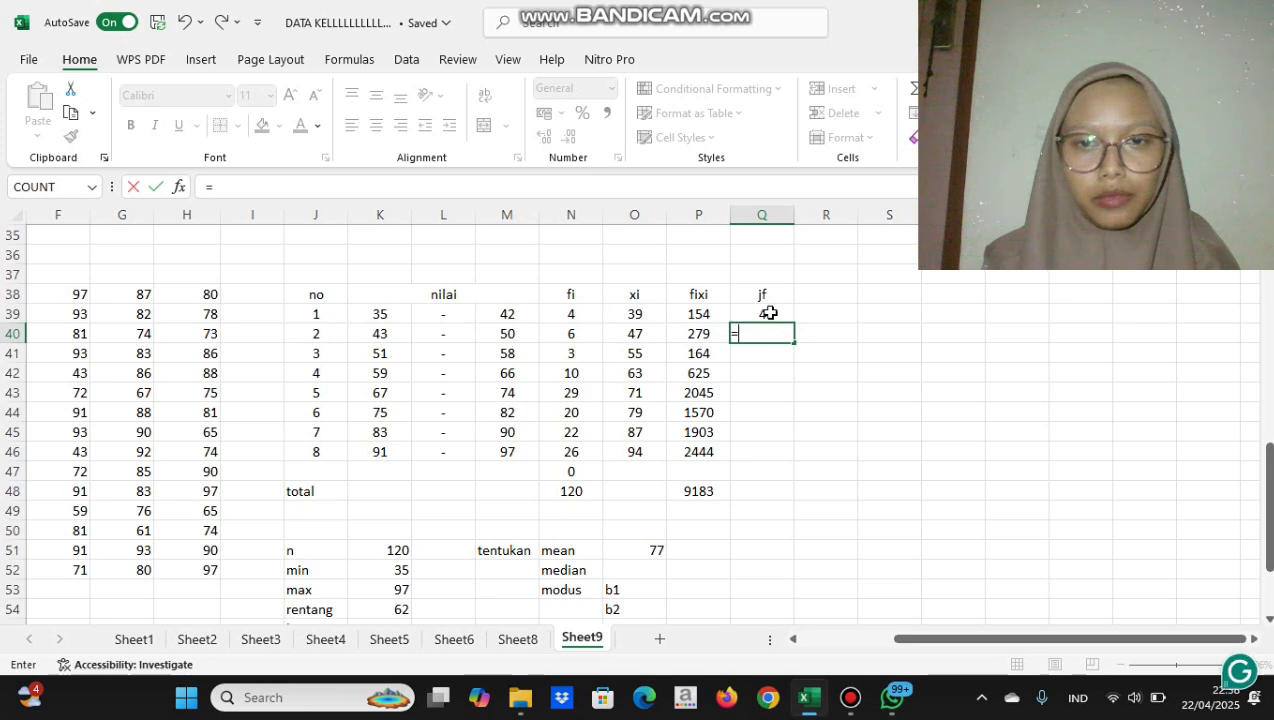
{"action": "left_click", "coordinate": [768, 313]}
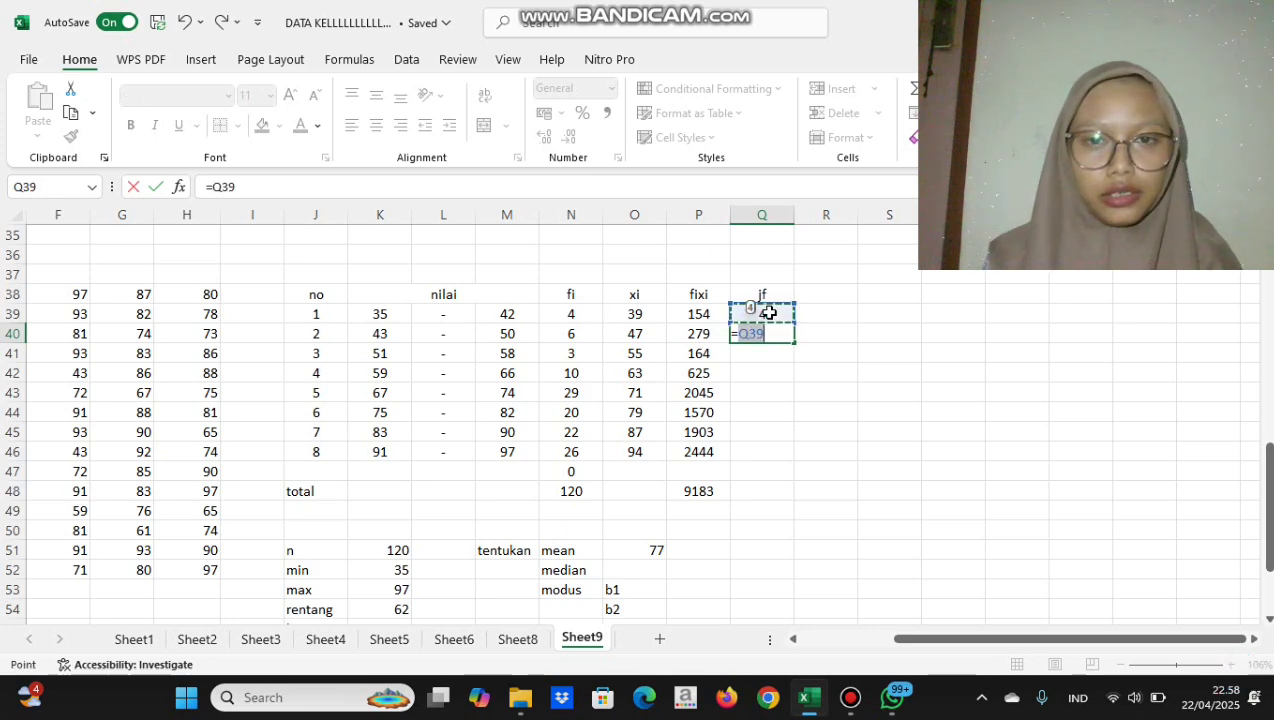
{"action": "type", "text": "+"}
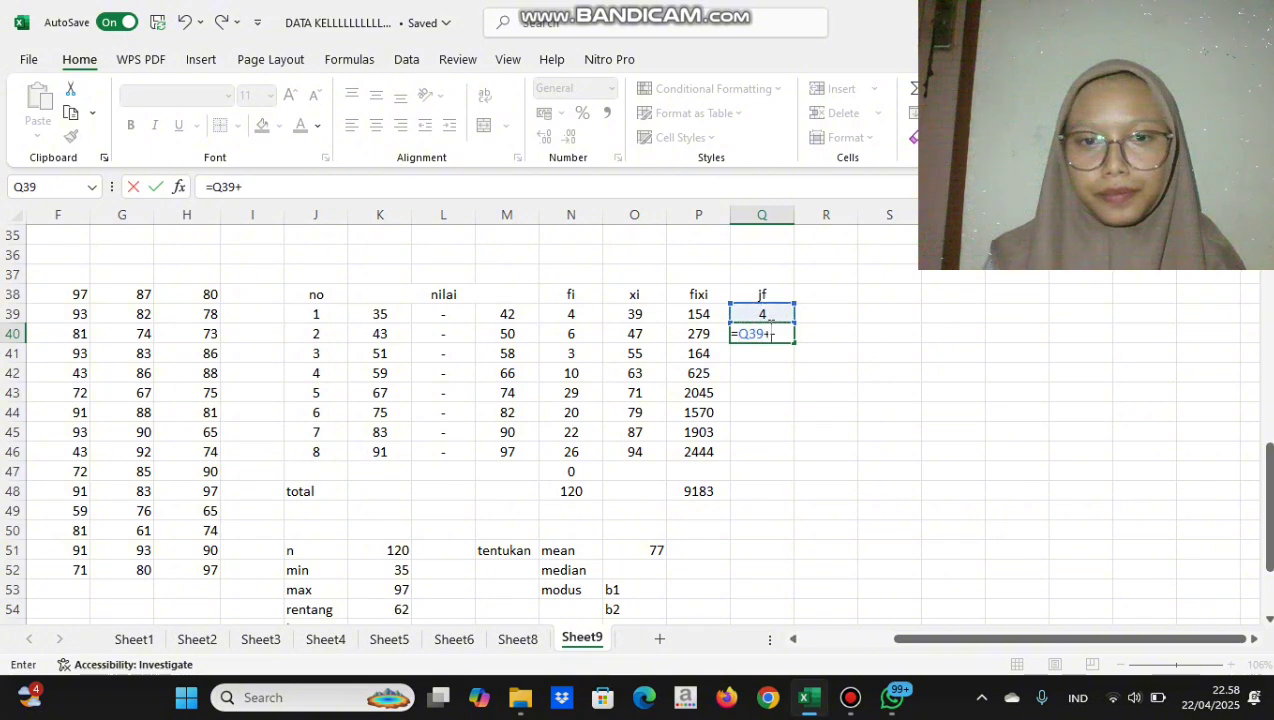
{"action": "left_click", "coordinate": [576, 334]}
{"action": "key", "text": "Return"}
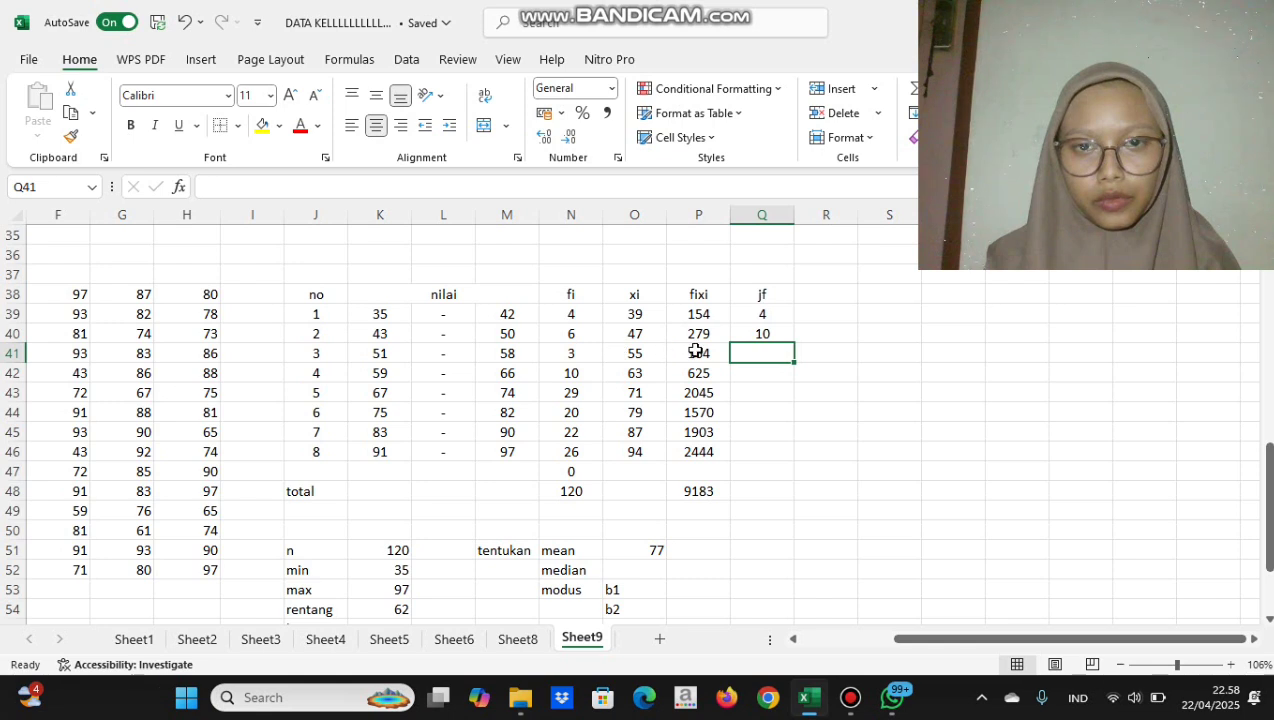
{"action": "left_click", "coordinate": [764, 330]}
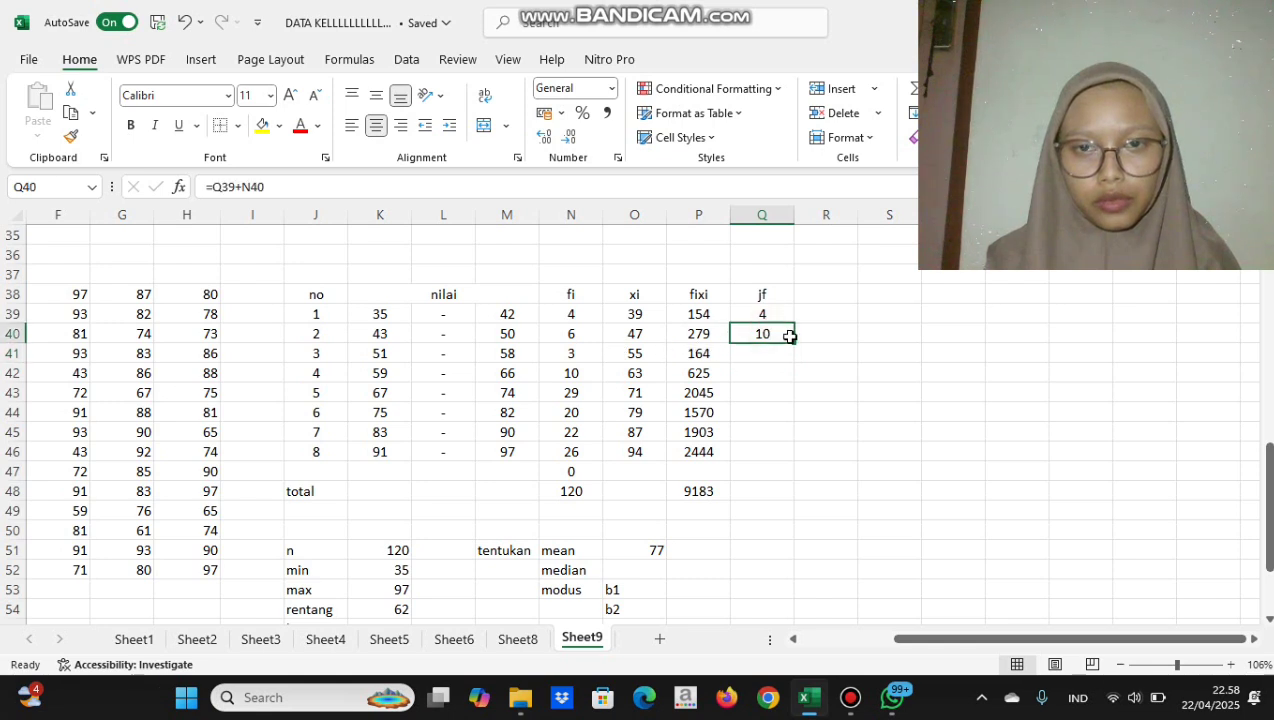
{"action": "left_click_drag", "start_coordinate": [793, 343], "coordinate": [787, 464]}
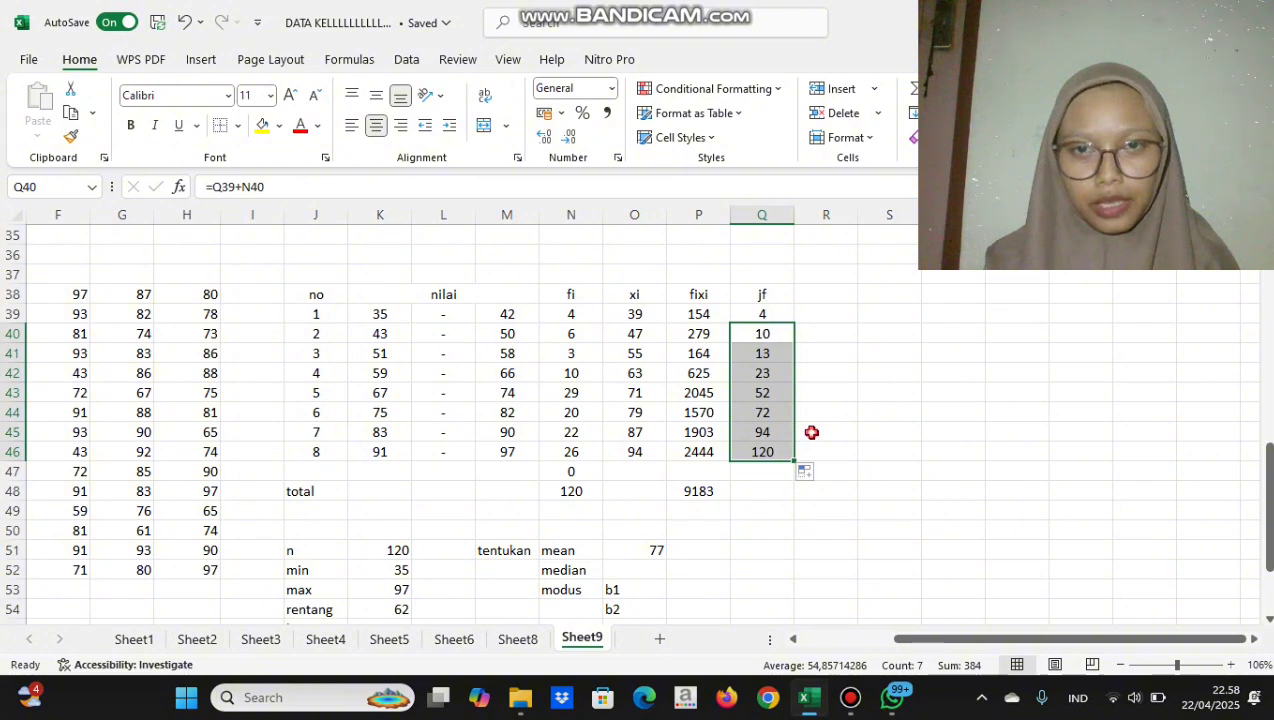
{"action": "left_click", "coordinate": [810, 432]}
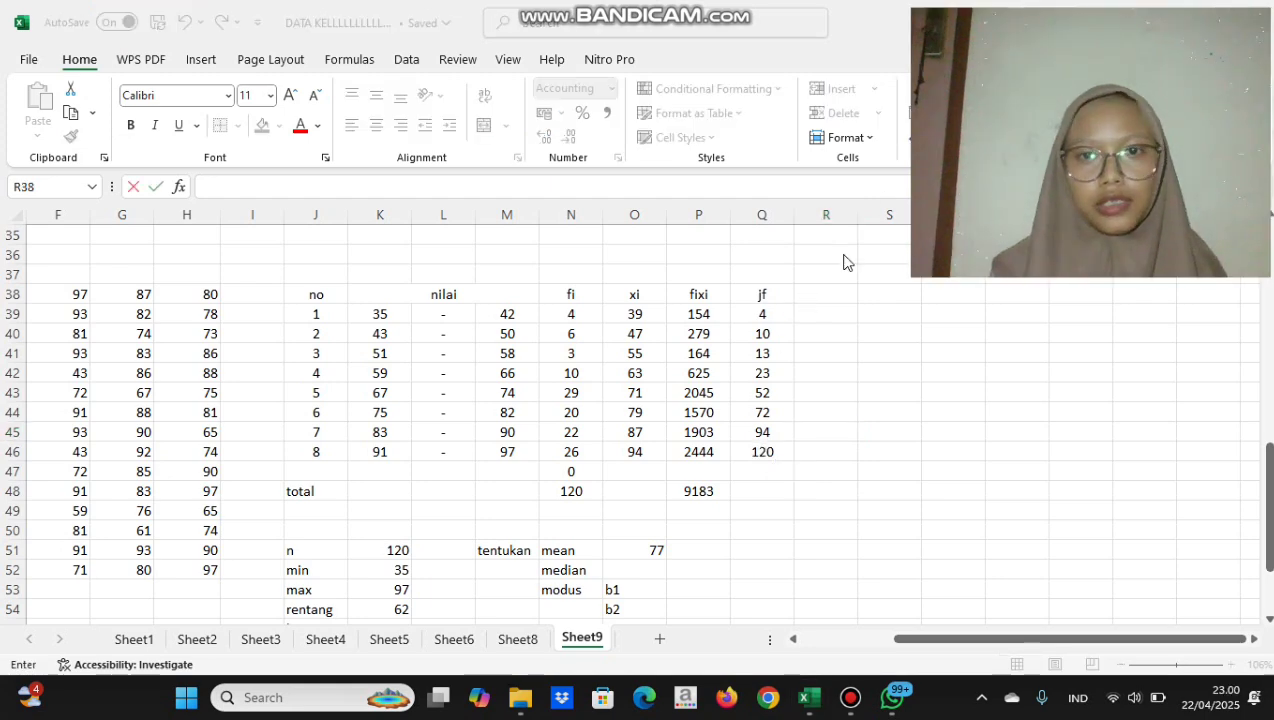
Add the column heading Lo/Tb in R38 beside jf
{"action": "left_click", "coordinate": [836, 292]}
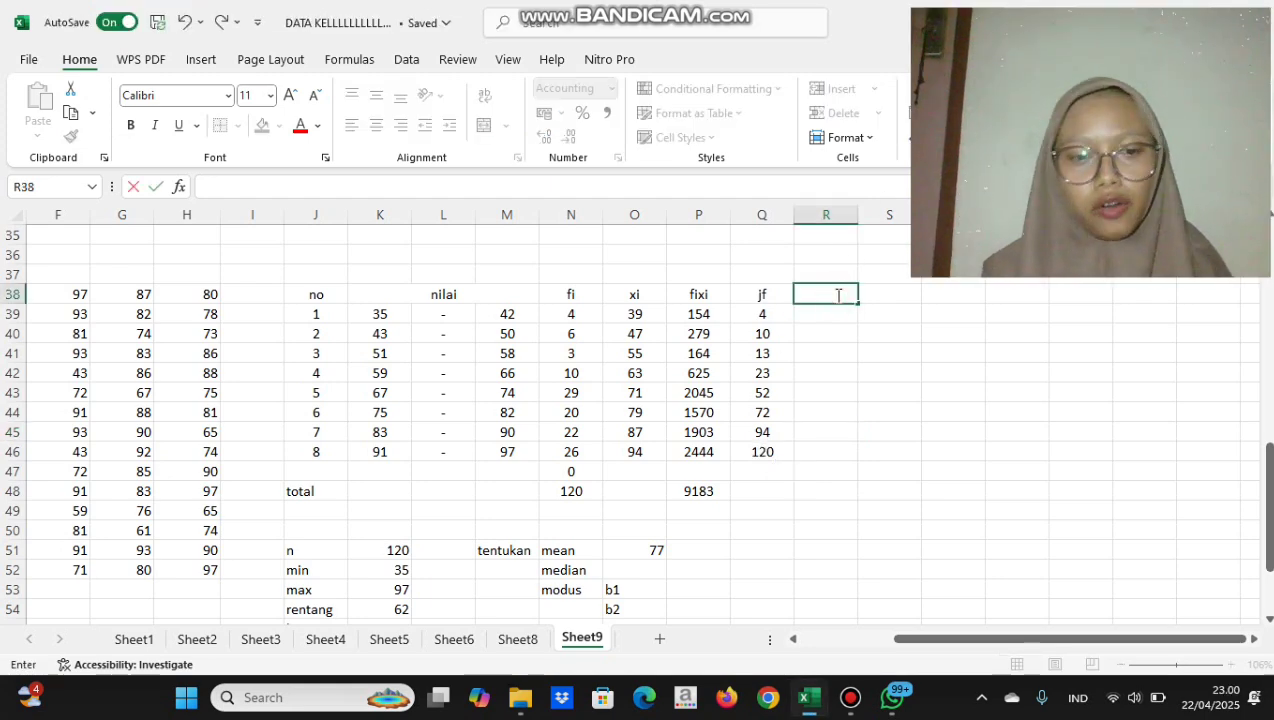
{"action": "key", "text": "Caps_Lock"}
{"action": "type", "text": "LO"}
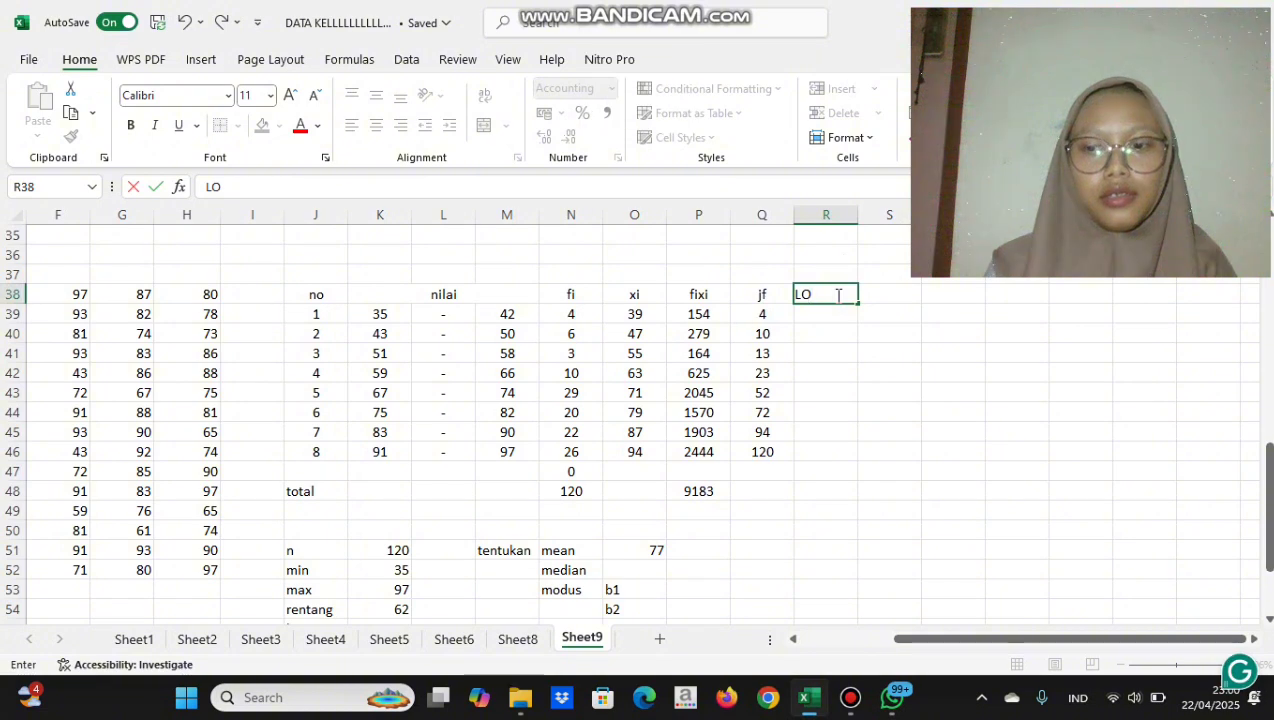
{"action": "key", "text": "BackSpace"}
{"action": "key", "text": "Caps_Lock"}
{"action": "type", "text": "o"}
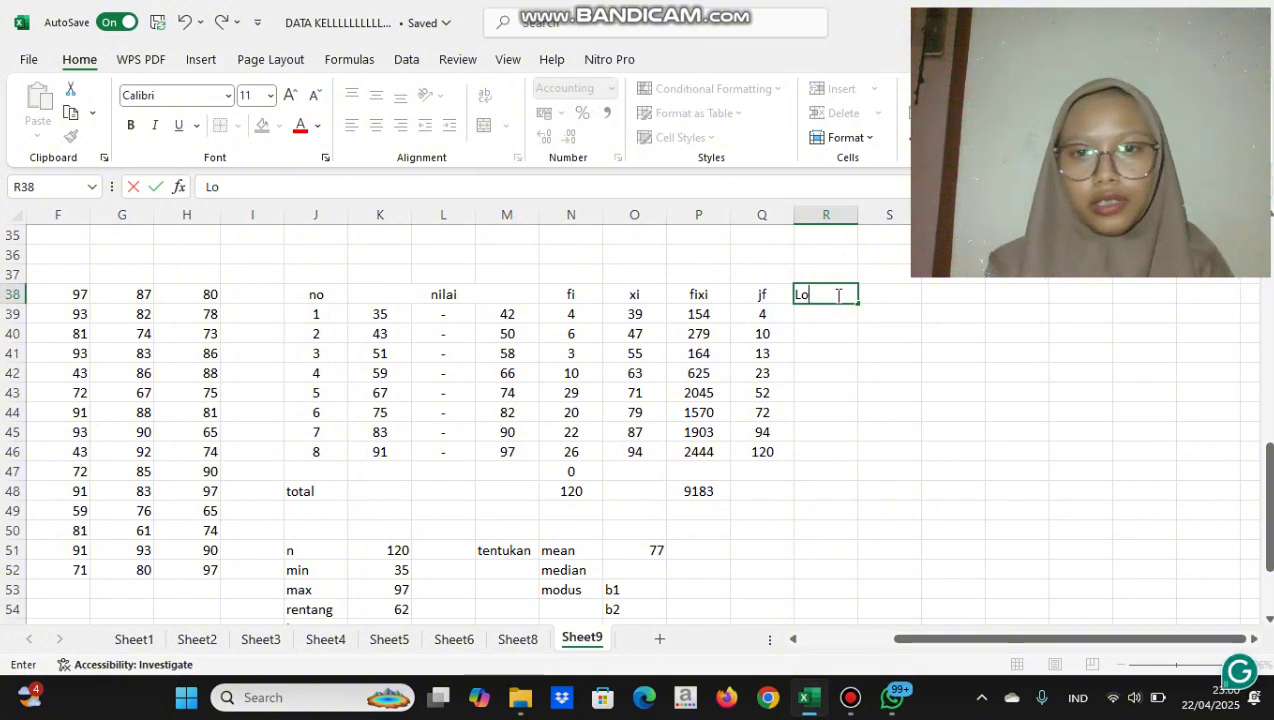
{"action": "type", "text": "/"}
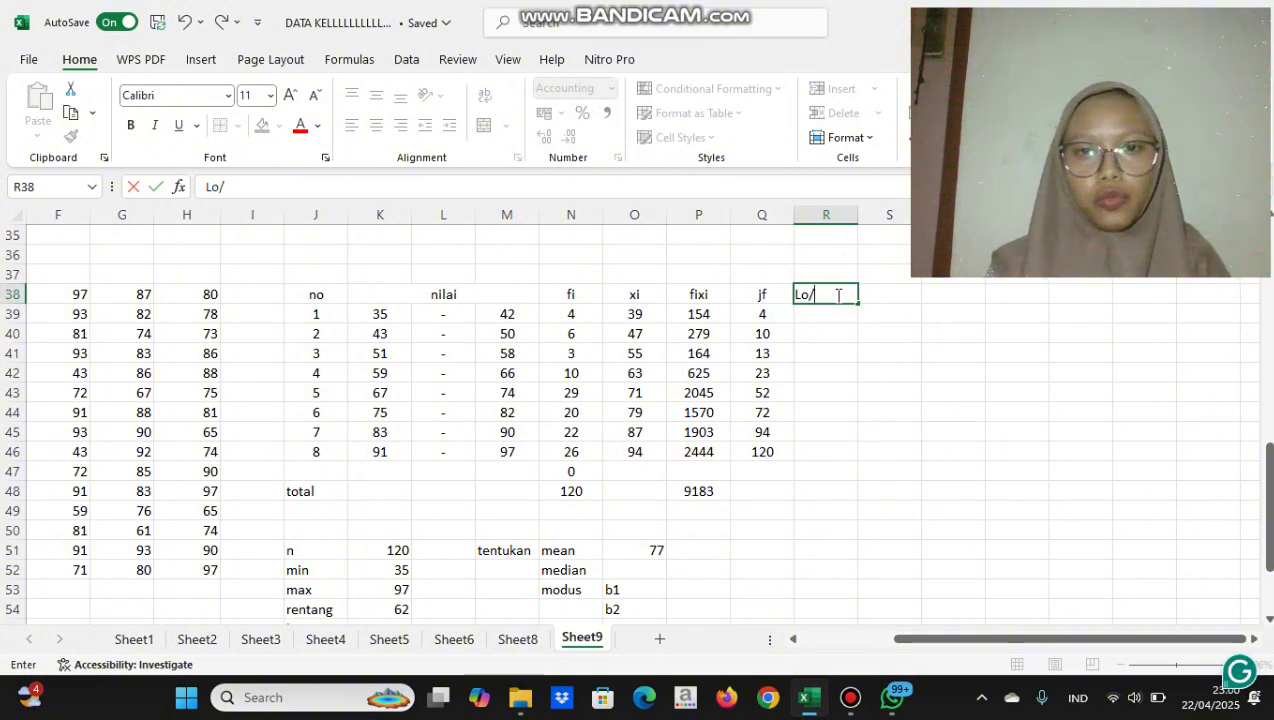
{"action": "key", "text": "Caps_Lock"}
{"action": "type", "text": "T"}
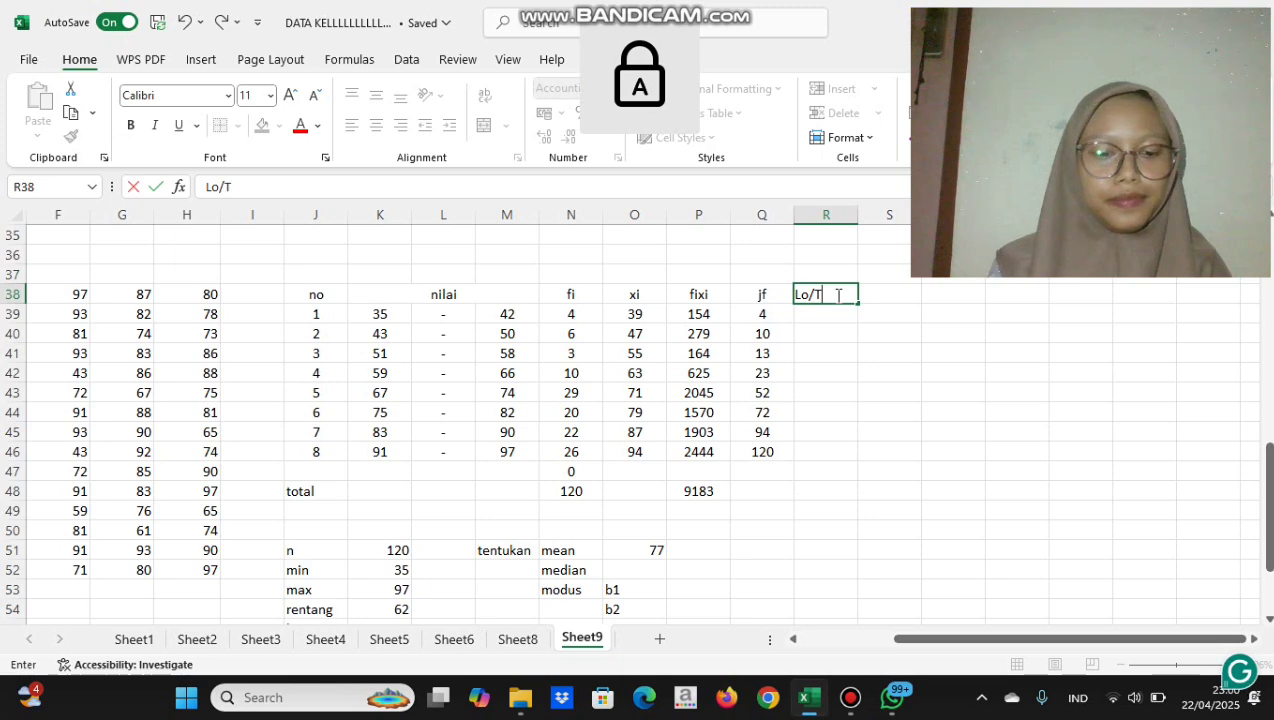
{"action": "key", "text": "Caps_Lock"}
{"action": "type", "text": "b"}
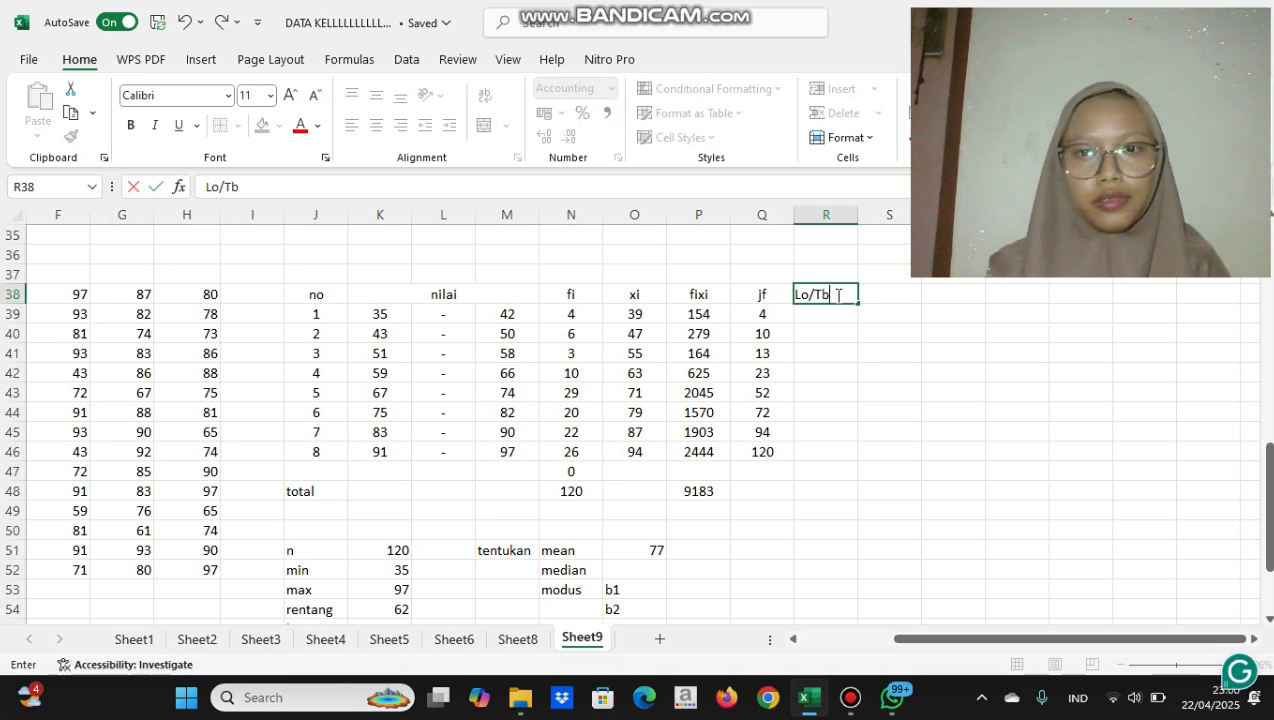
{"action": "key", "text": "Return"}
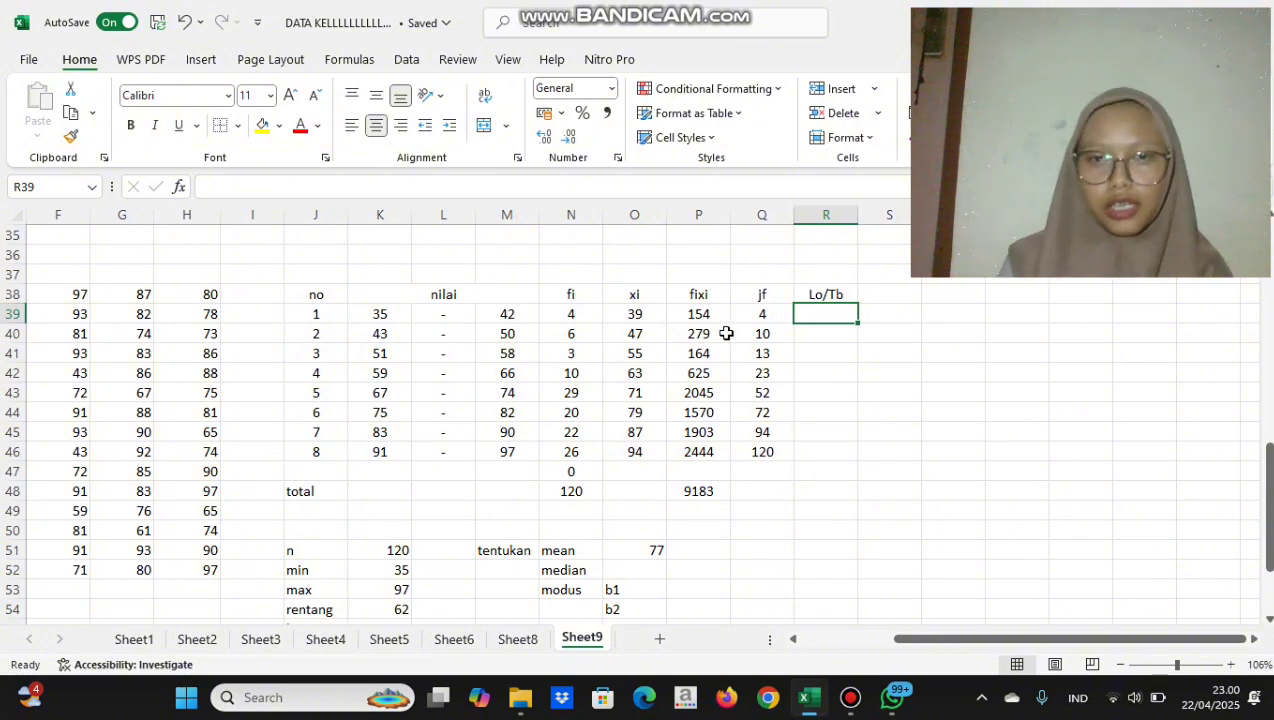
Calculate the first class's lower boundary in R39 with the formula =K39-0,5
{"action": "type", "text": "="}
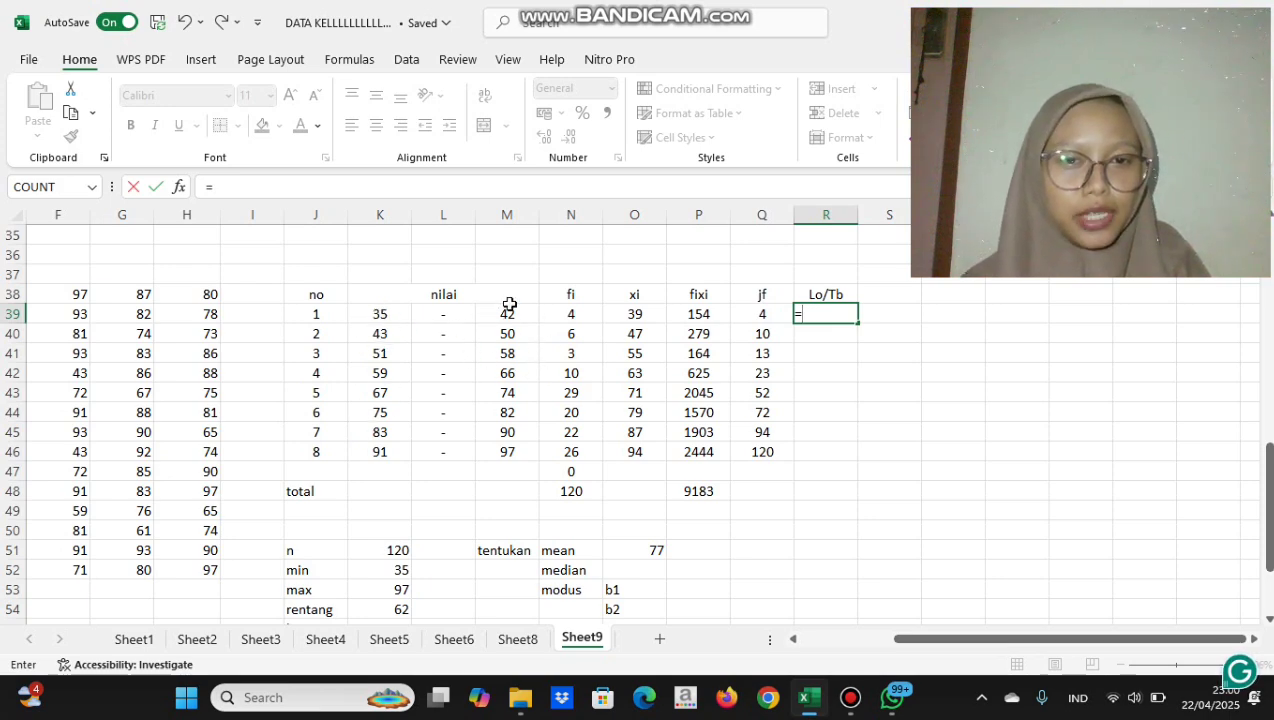
{"action": "left_click", "coordinate": [380, 314]}
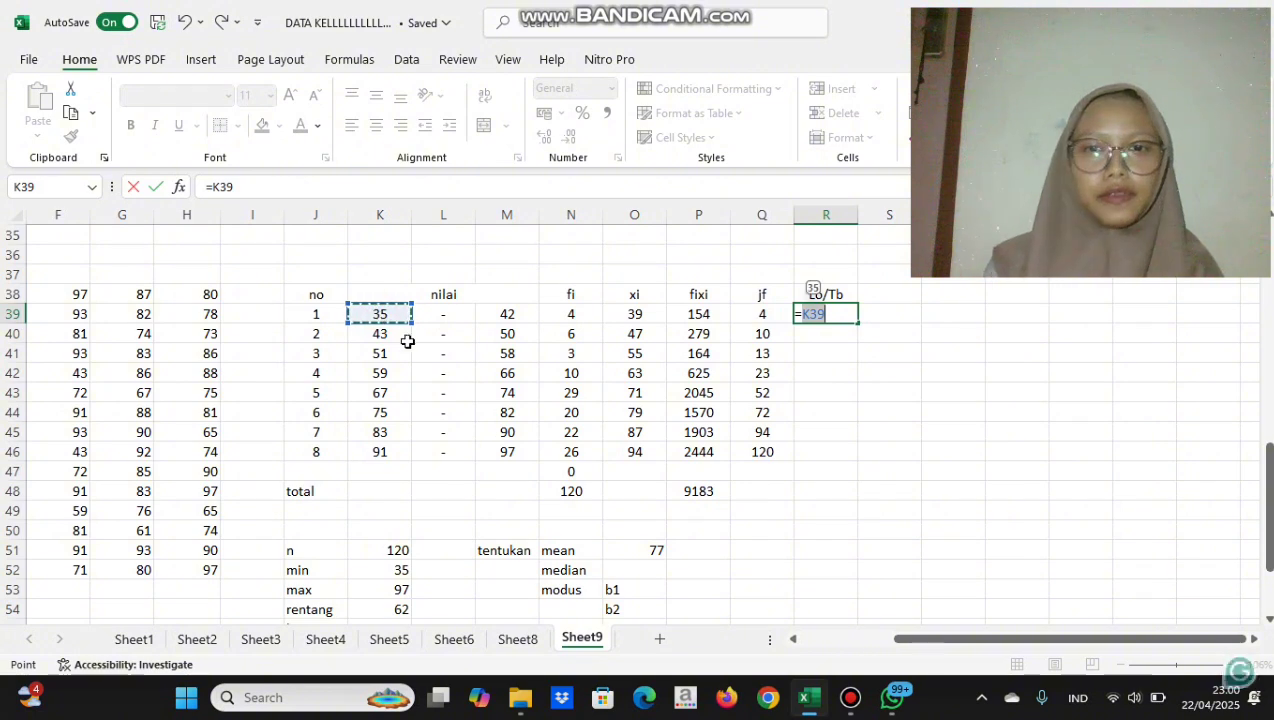
{"action": "type", "text": "-"}
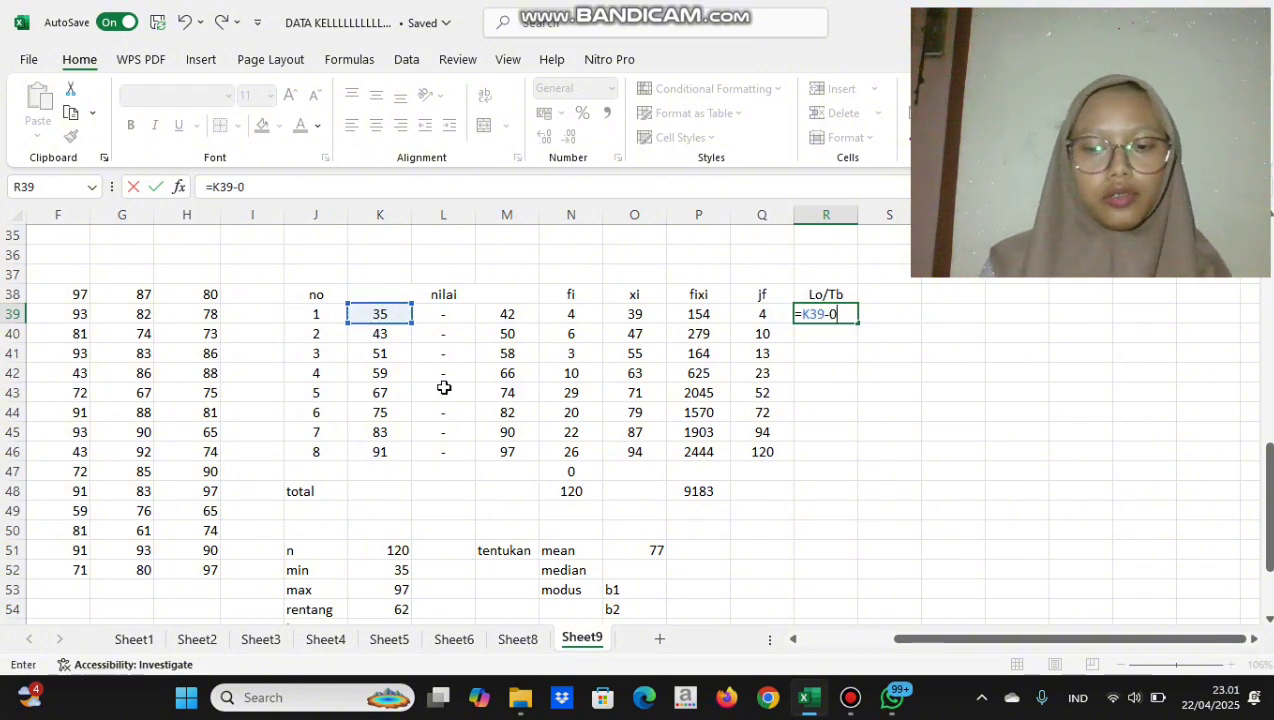
{"action": "type", "text": "0,5"}
{"action": "key", "text": "Return"}
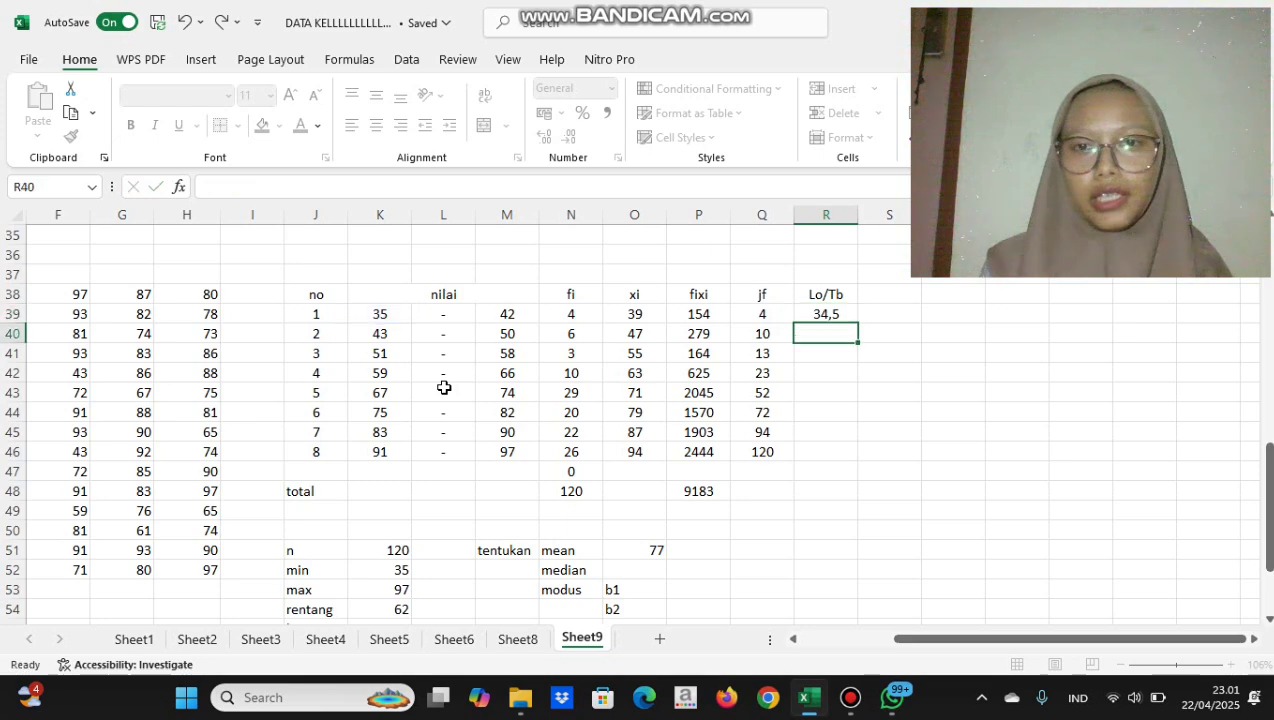
Copy the lower boundary formula in R39 down the Lo/Tb column to R46
{"action": "left_click", "coordinate": [820, 311]}
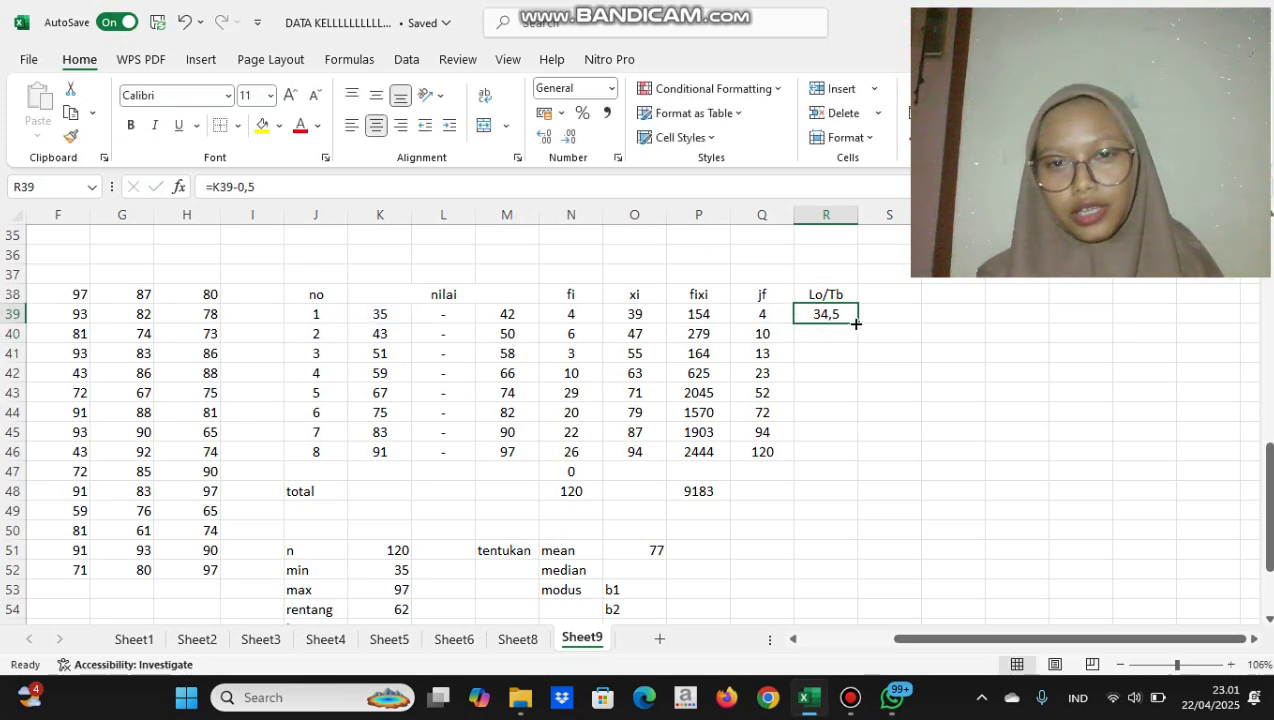
{"action": "left_click_drag", "start_coordinate": [857, 323], "coordinate": [856, 463]}
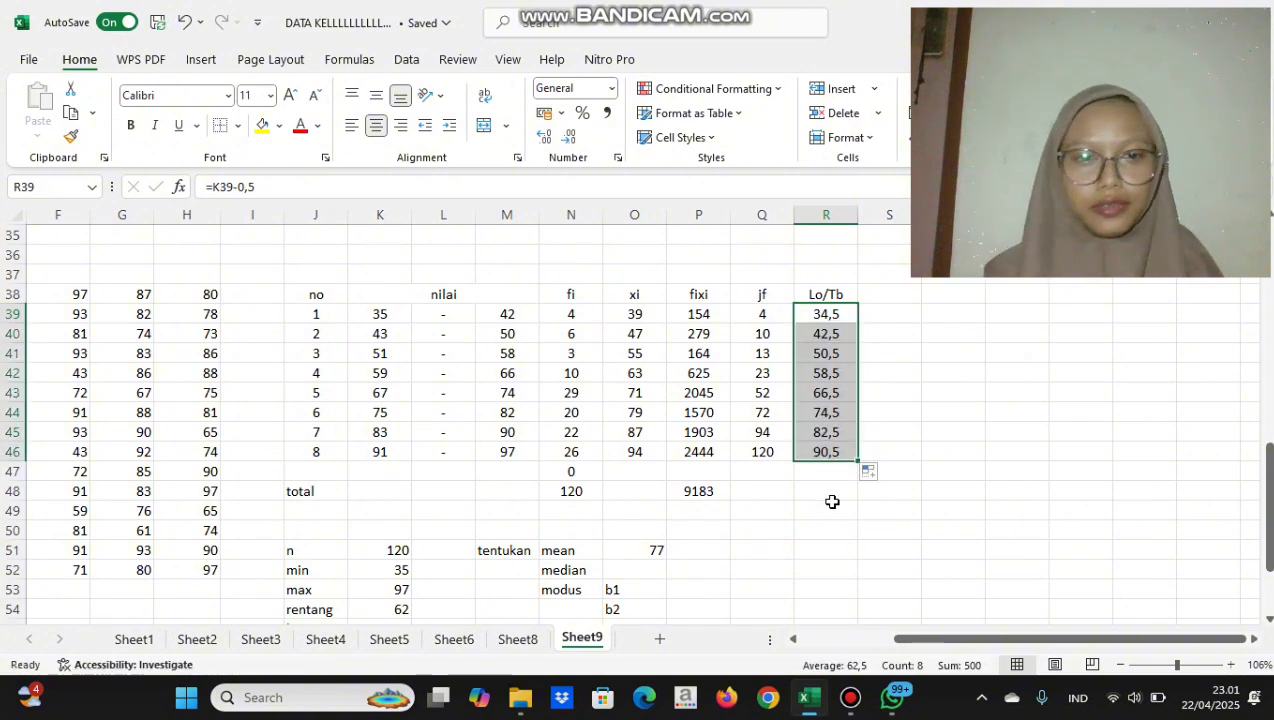
{"action": "left_click", "coordinate": [829, 505]}
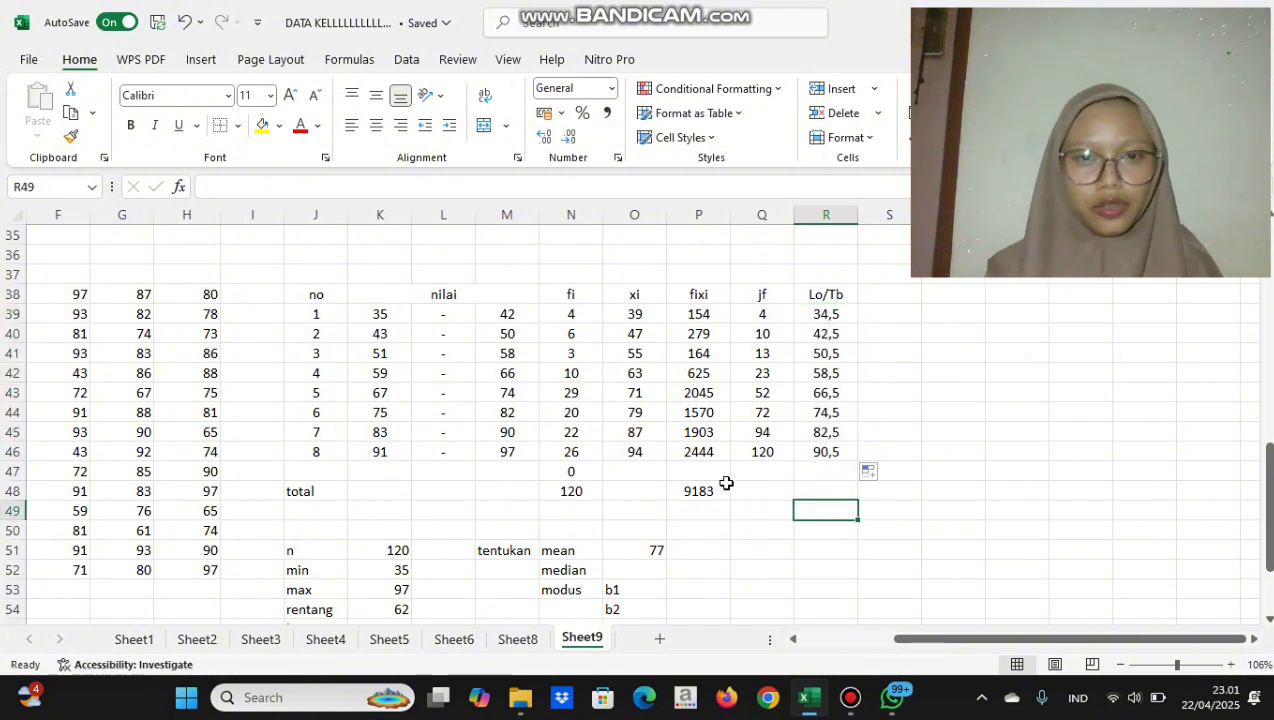
Apply all borders to the frequency table J38:R46 and to the total row J48:R48
{"action": "scroll", "coordinate": [726, 483], "scroll_direction": "down", "scroll_amount": 2}
{"action": "scroll", "coordinate": [726, 483], "scroll_direction": "up", "scroll_amount": 2}
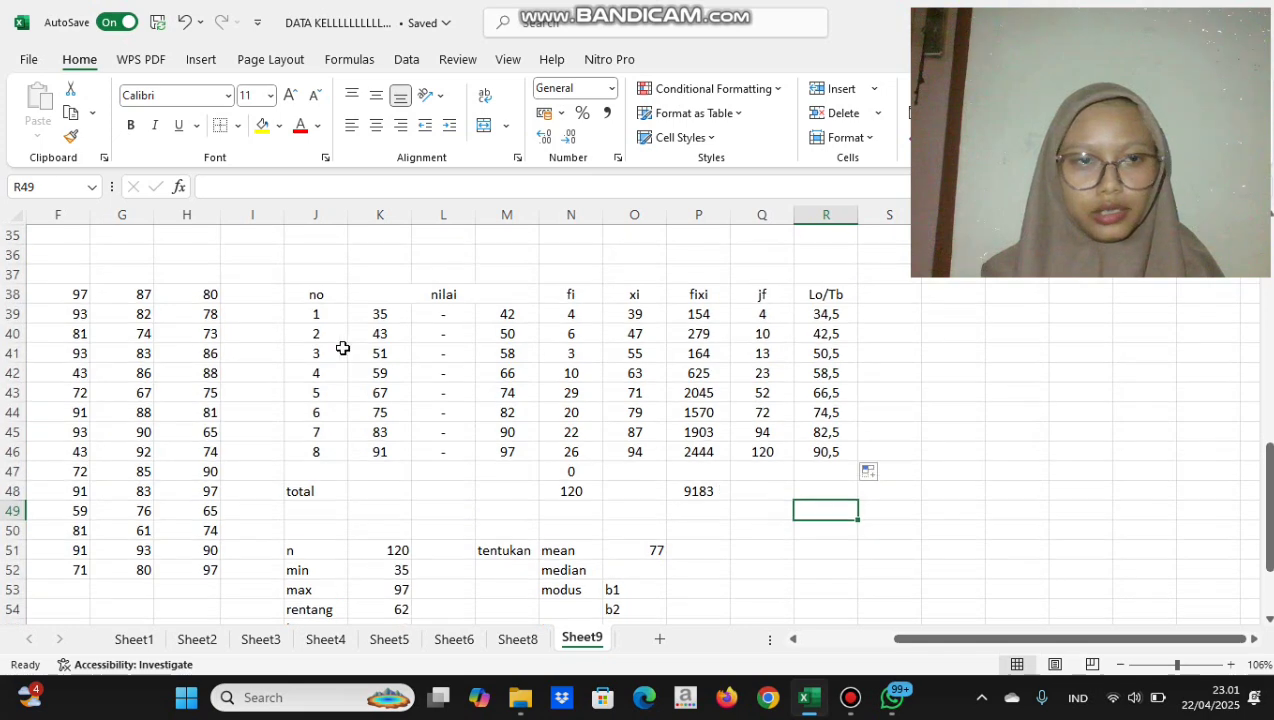
{"action": "left_click_drag", "start_coordinate": [287, 290], "coordinate": [821, 450]}
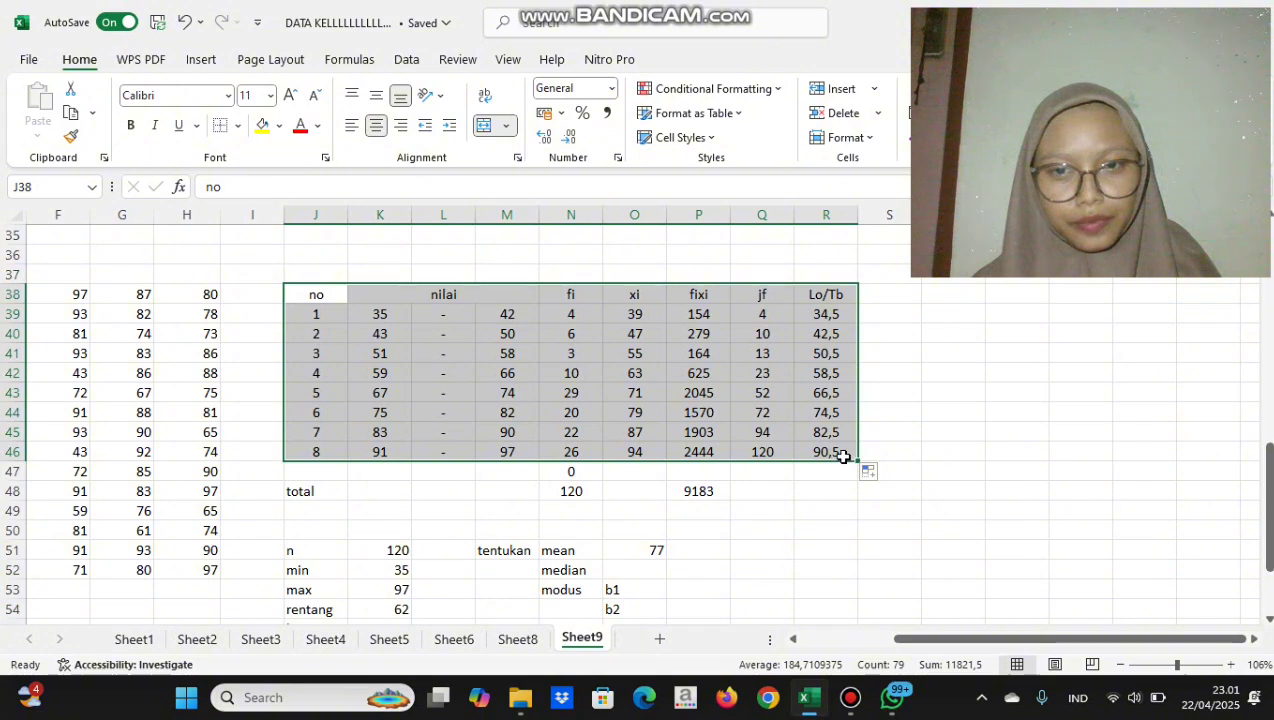
{"action": "left_click", "coordinate": [239, 129]}
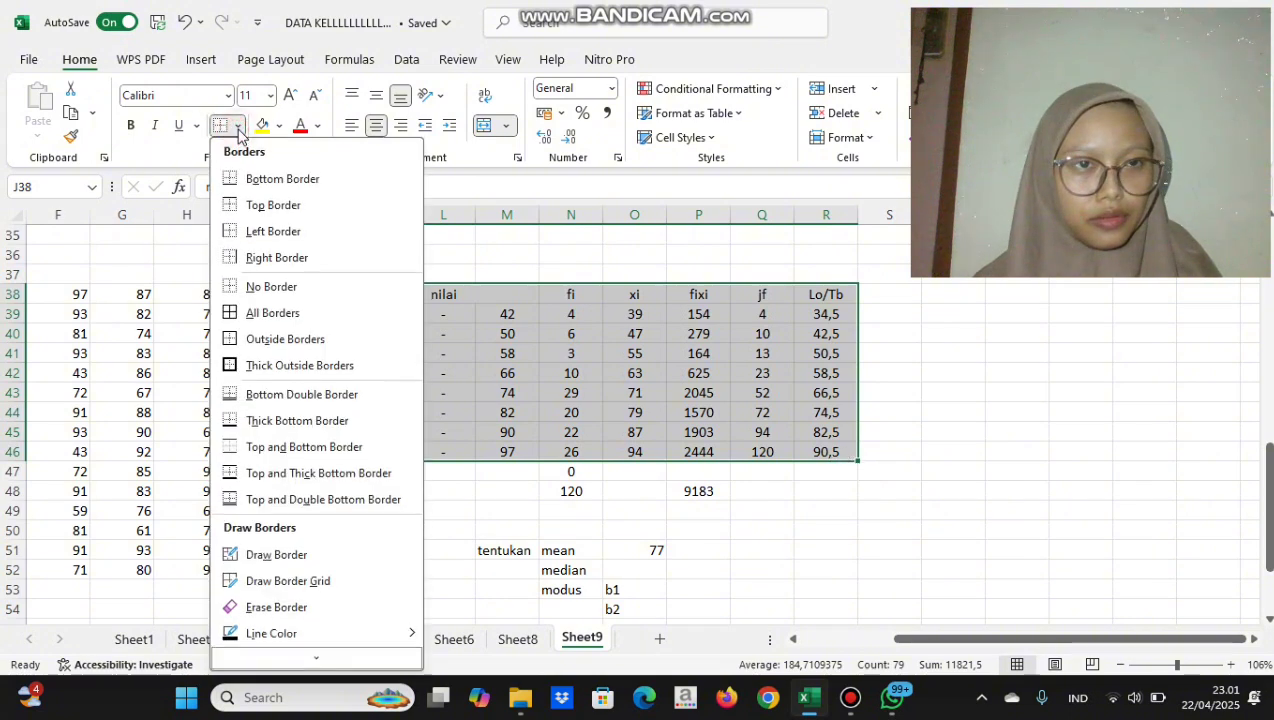
{"action": "left_click", "coordinate": [260, 313]}
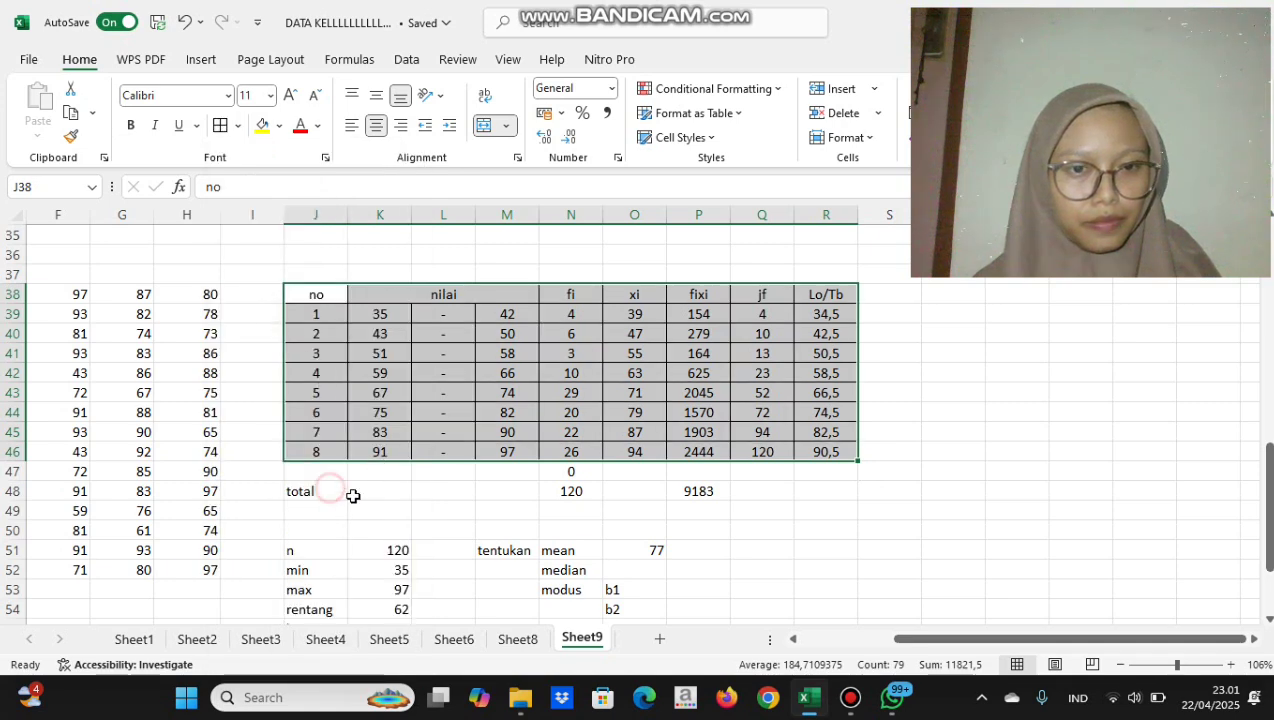
{"action": "left_click_drag", "start_coordinate": [330, 491], "coordinate": [845, 488]}
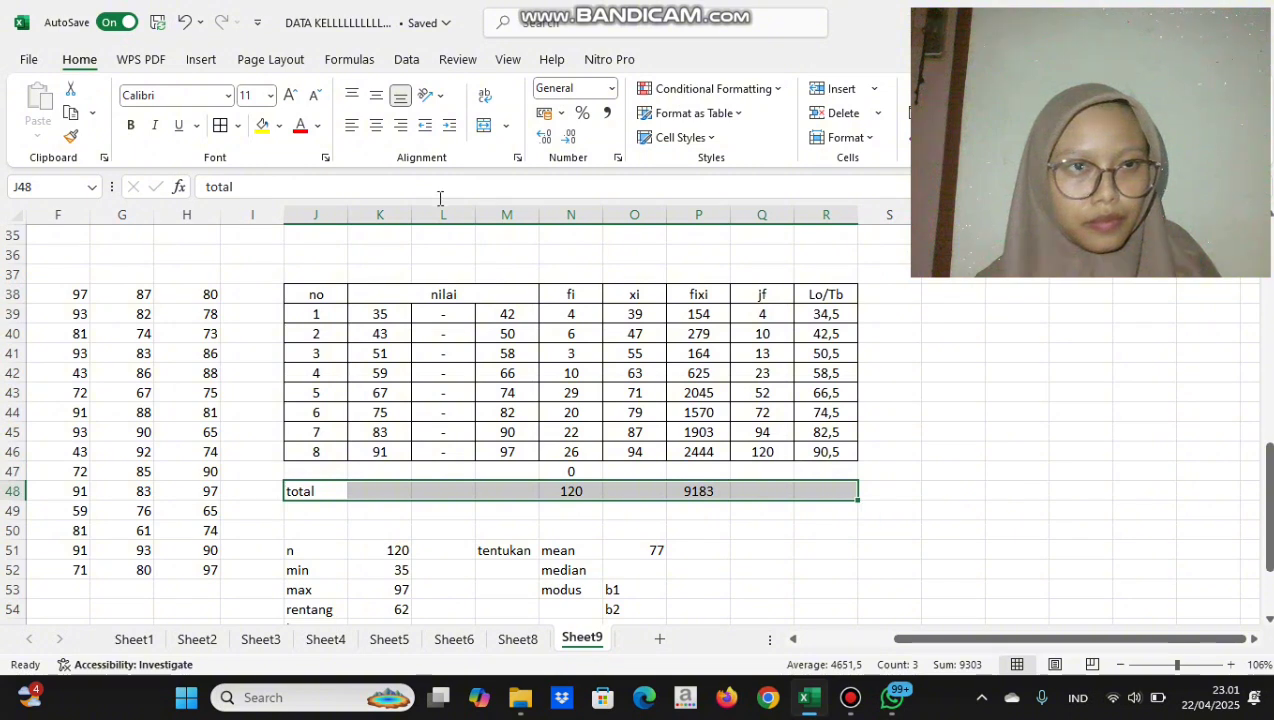
{"action": "left_click", "coordinate": [220, 125]}
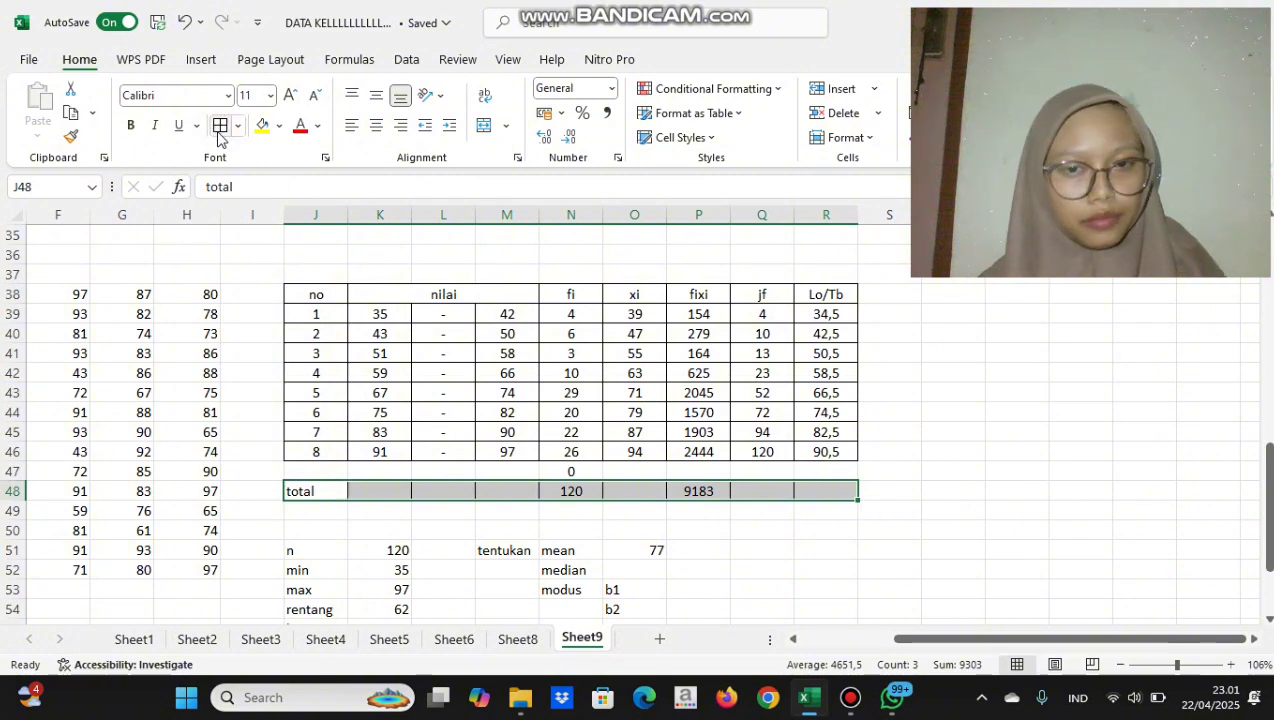
Calculate the median position in O52 with the formula =1/2*K51
{"action": "scroll", "coordinate": [511, 400], "scroll_direction": "down", "scroll_amount": 2}
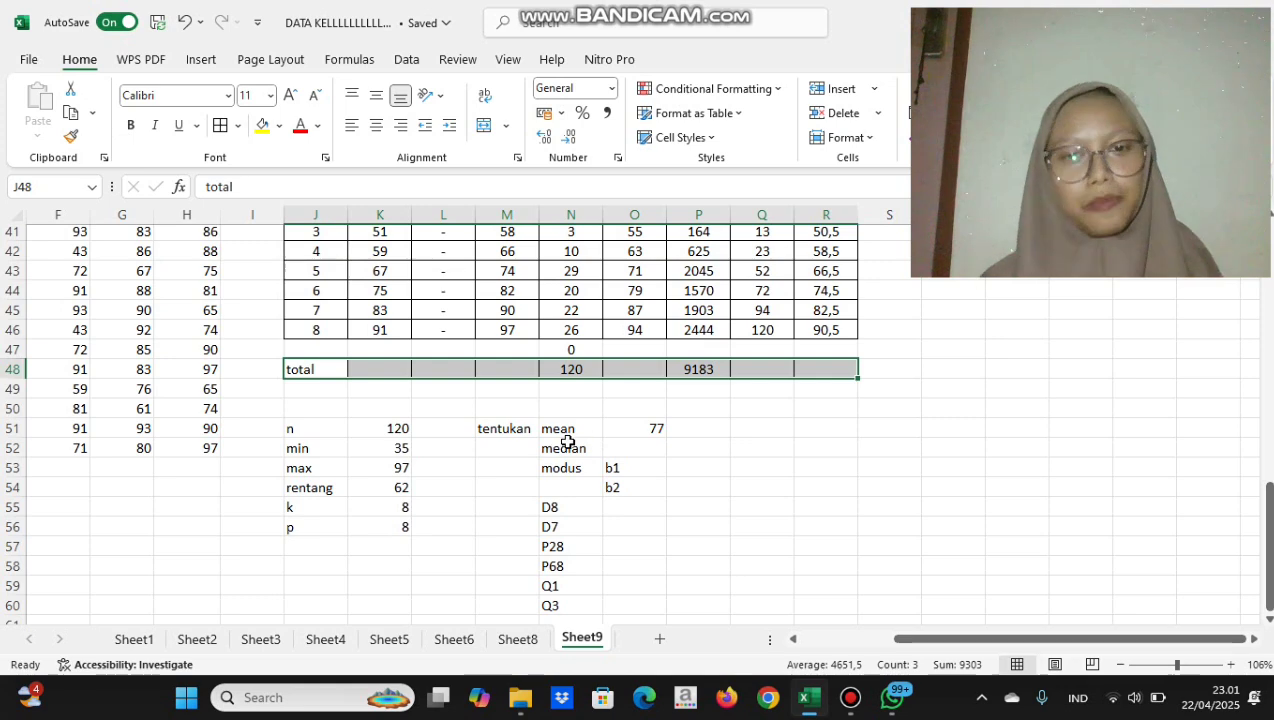
{"action": "left_click", "coordinate": [637, 448]}
{"action": "scroll", "coordinate": [660, 543], "scroll_direction": "up", "scroll_amount": 1}
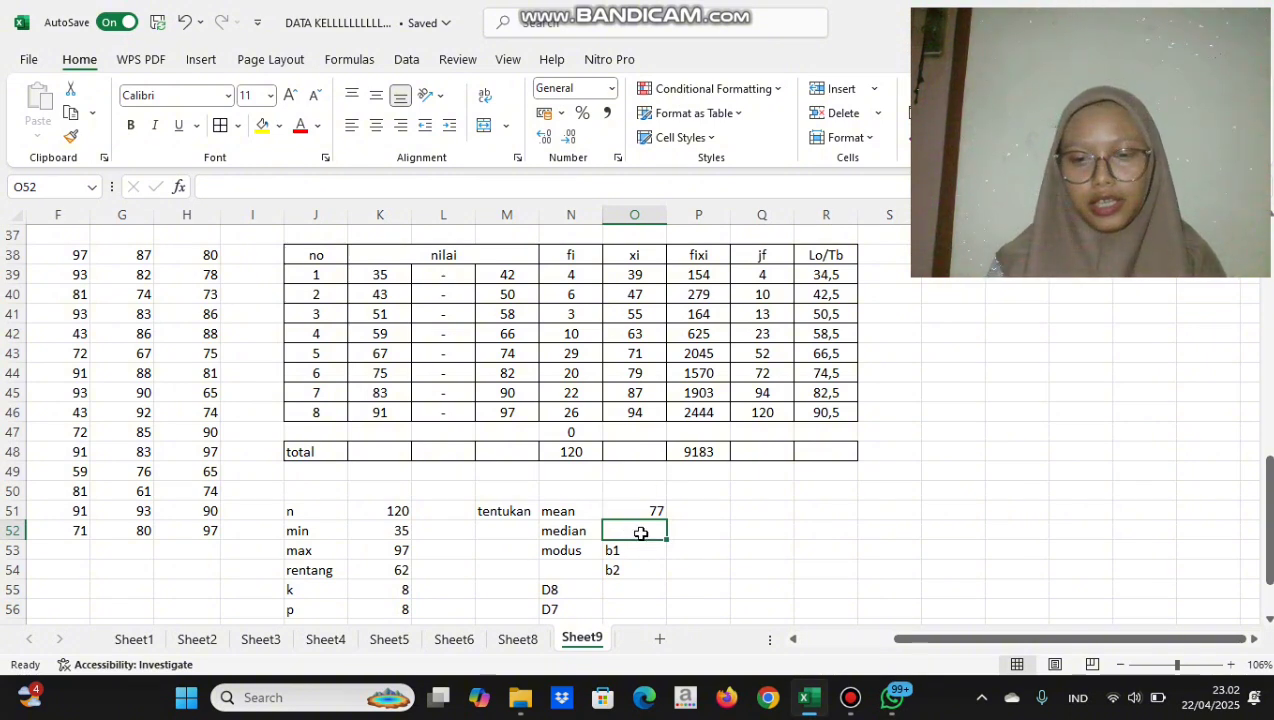
{"action": "type", "text": "="}
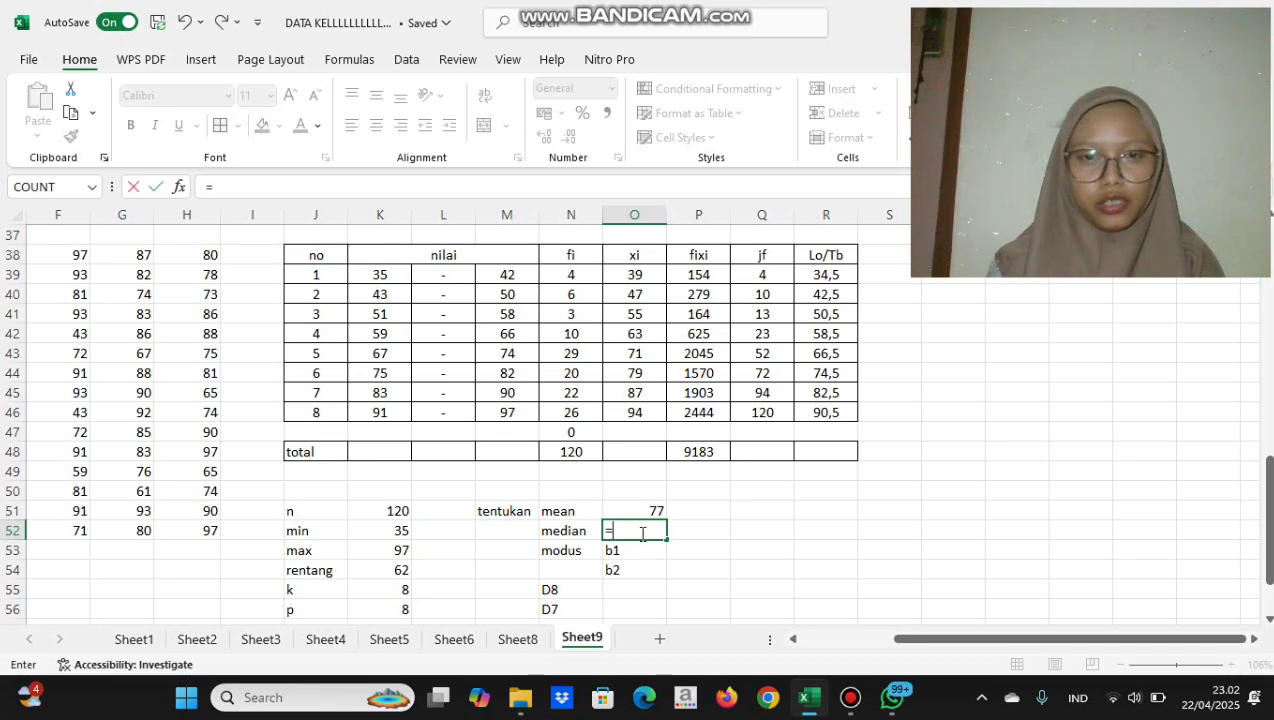
{"action": "type", "text": "1/"}
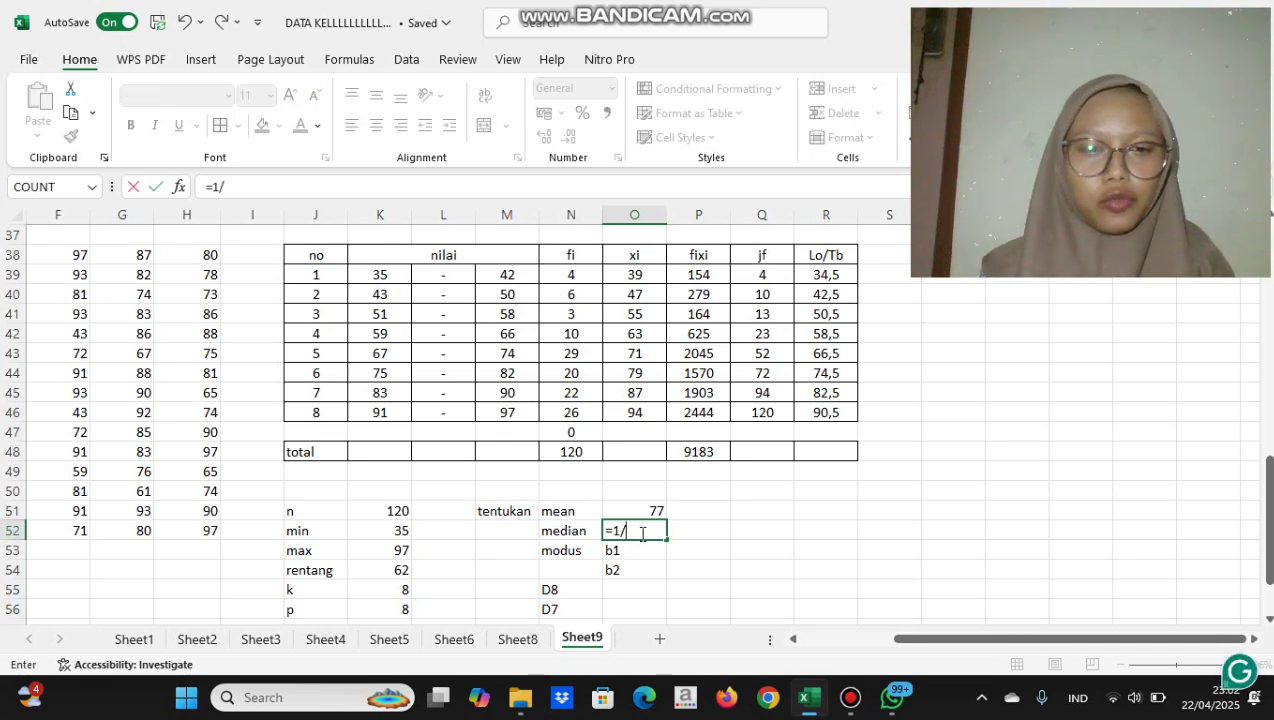
{"action": "type", "text": "2"}
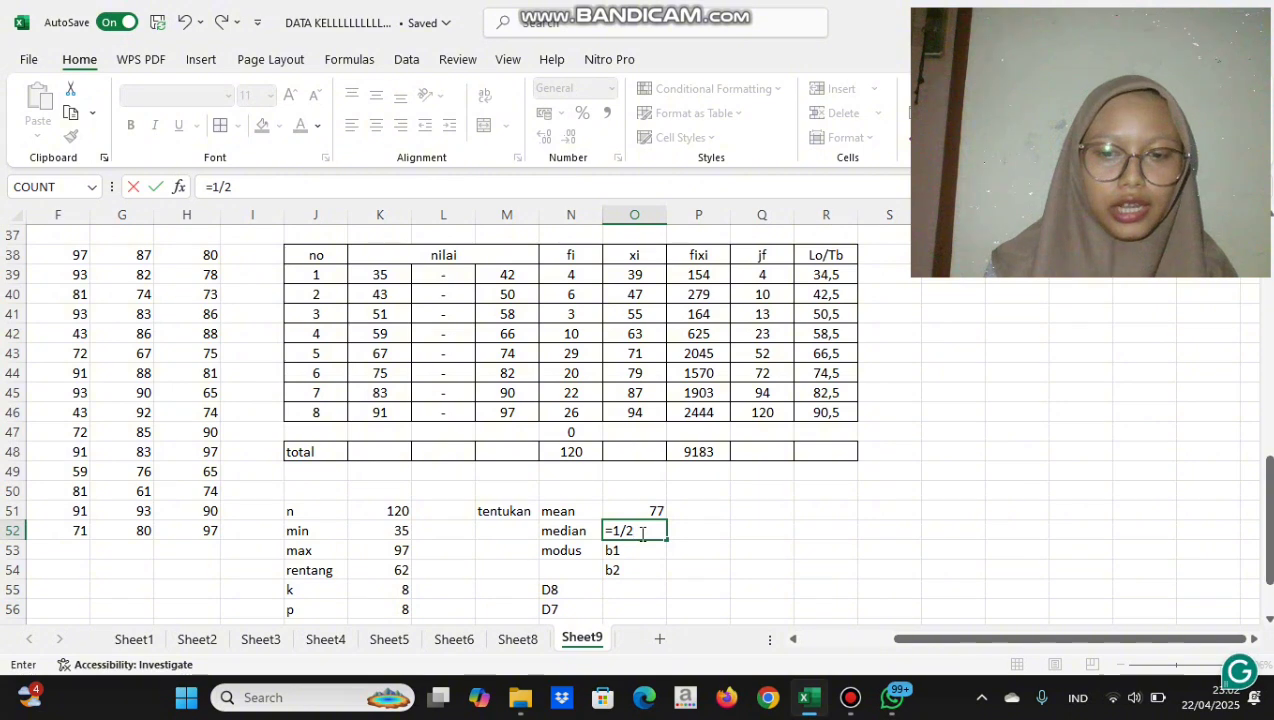
{"action": "type", "text": "*"}
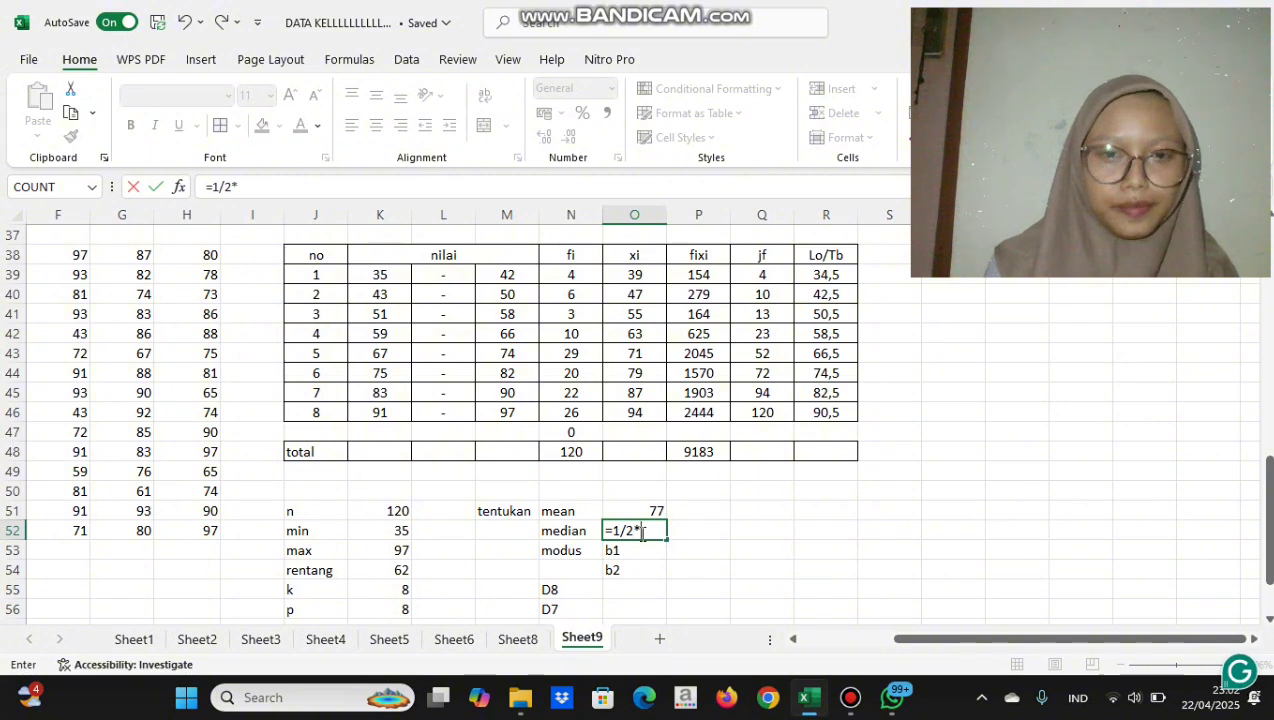
{"action": "left_click", "coordinate": [399, 511]}
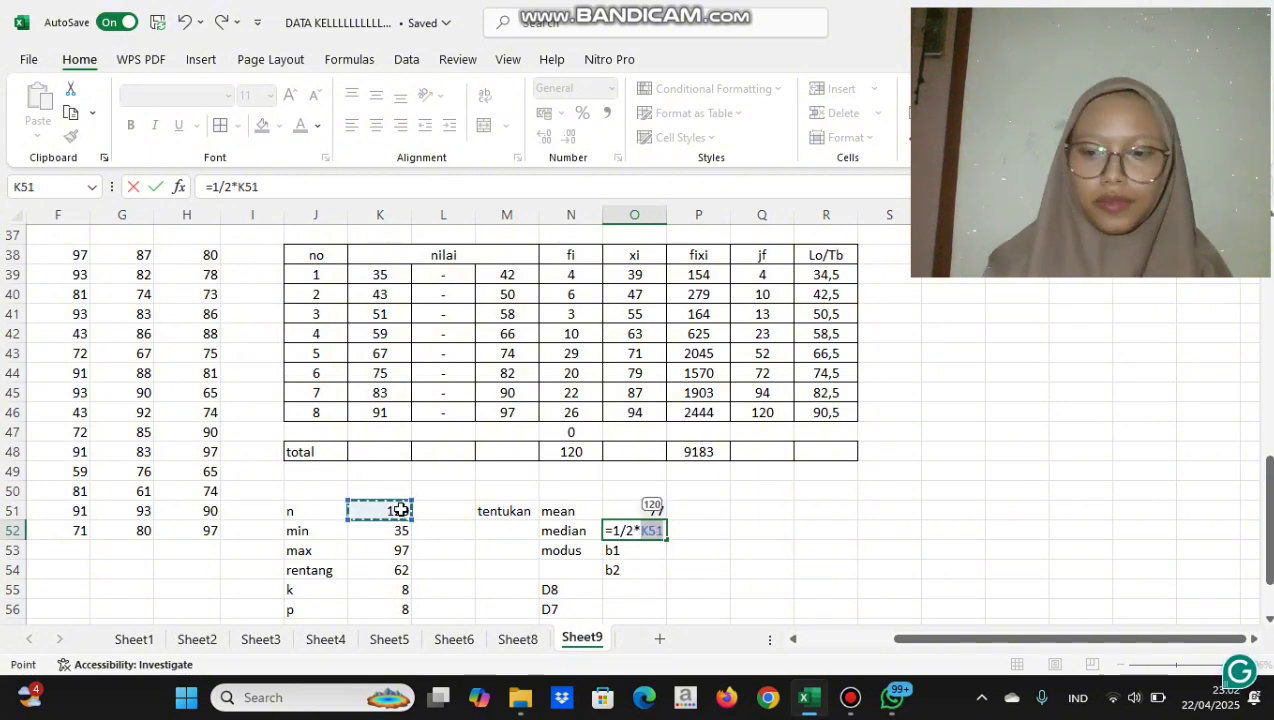
{"action": "key", "text": "Return"}
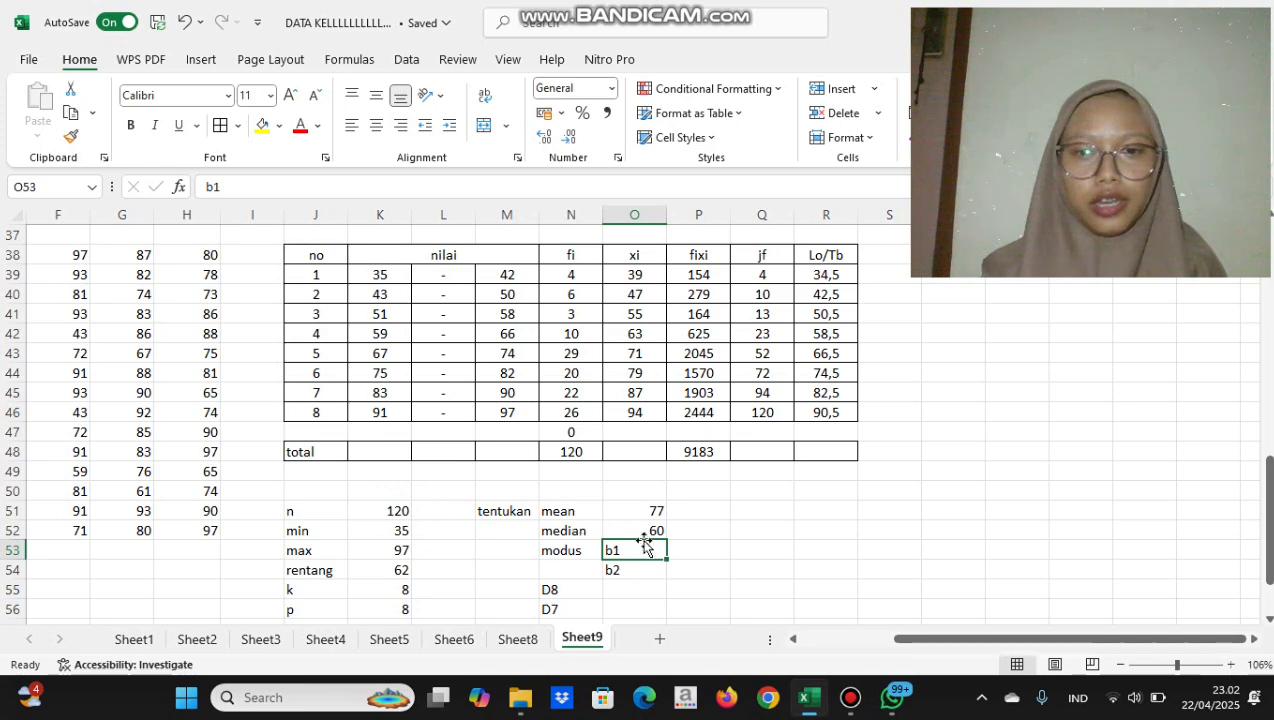
Mark the median class by colouring the text of the sixth class row, K44:R44, red
{"action": "left_click", "coordinate": [706, 530]}
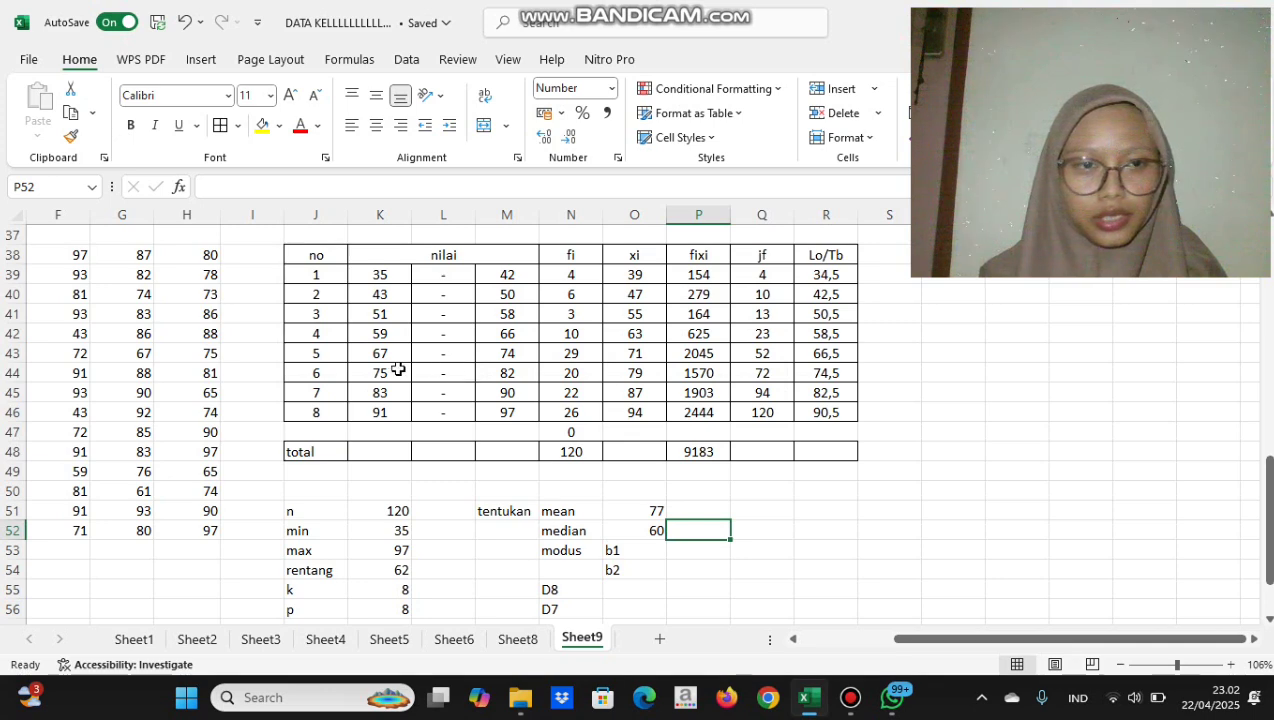
{"action": "left_click_drag", "start_coordinate": [377, 375], "coordinate": [836, 372]}
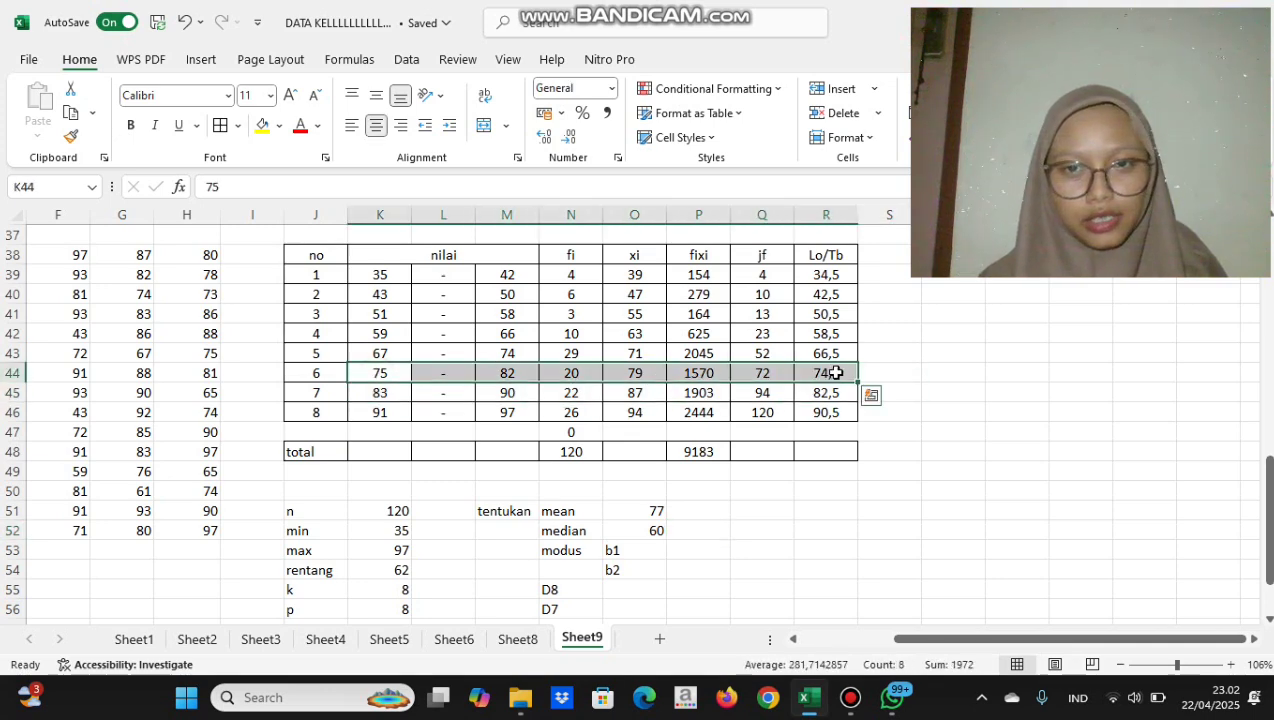
{"action": "left_click", "coordinate": [310, 128]}
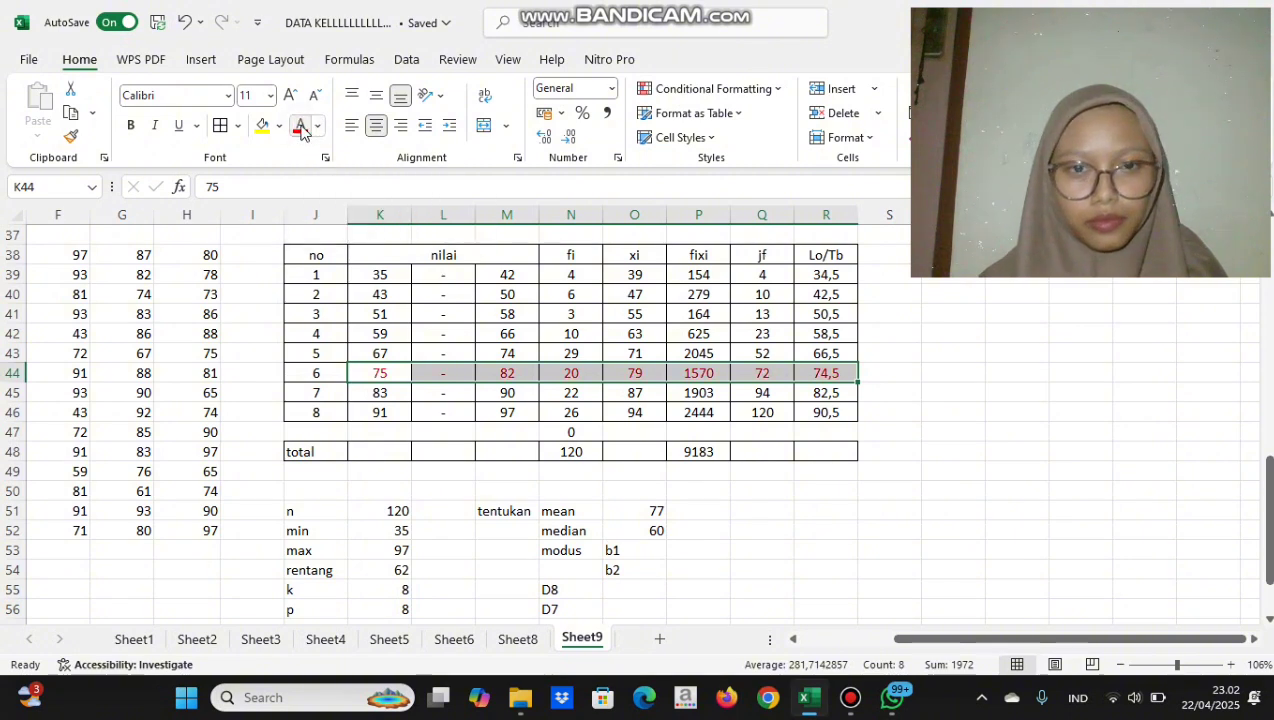
{"action": "left_click", "coordinate": [889, 428]}
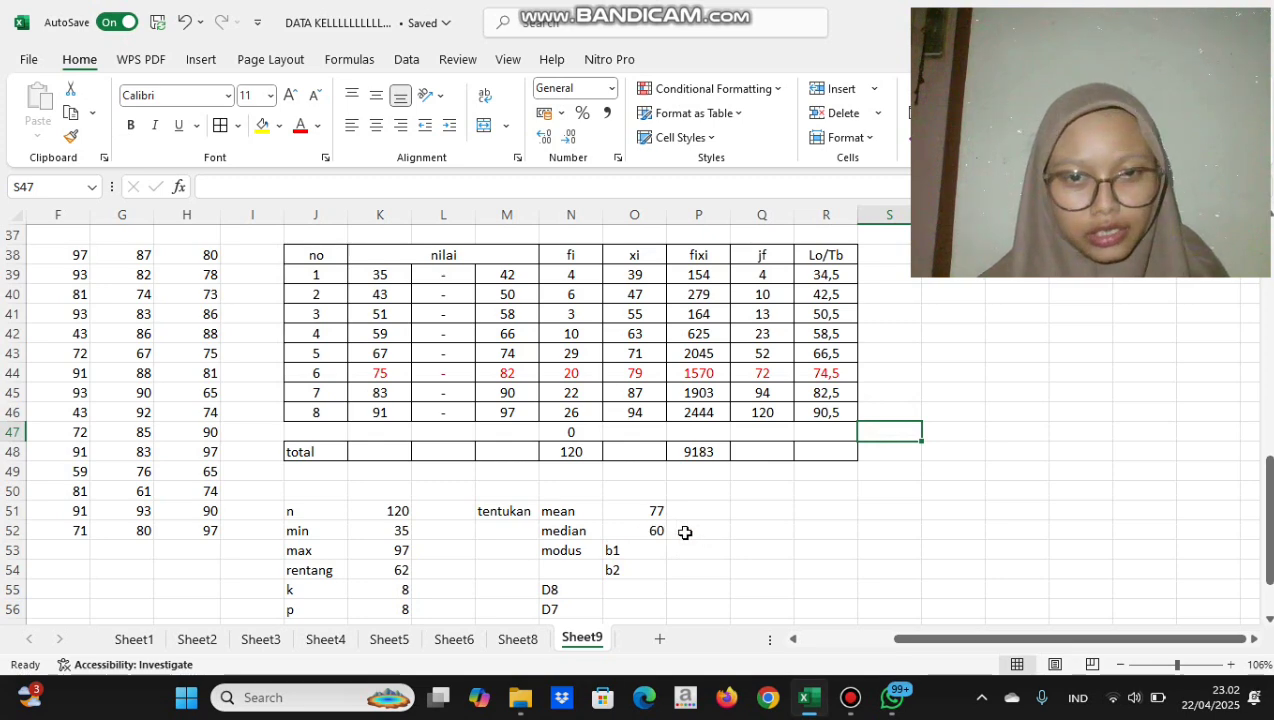
Calculate the median in P52 with the formula =R44+((O52-Q43)/N44)*K56
{"action": "left_click", "coordinate": [685, 533]}
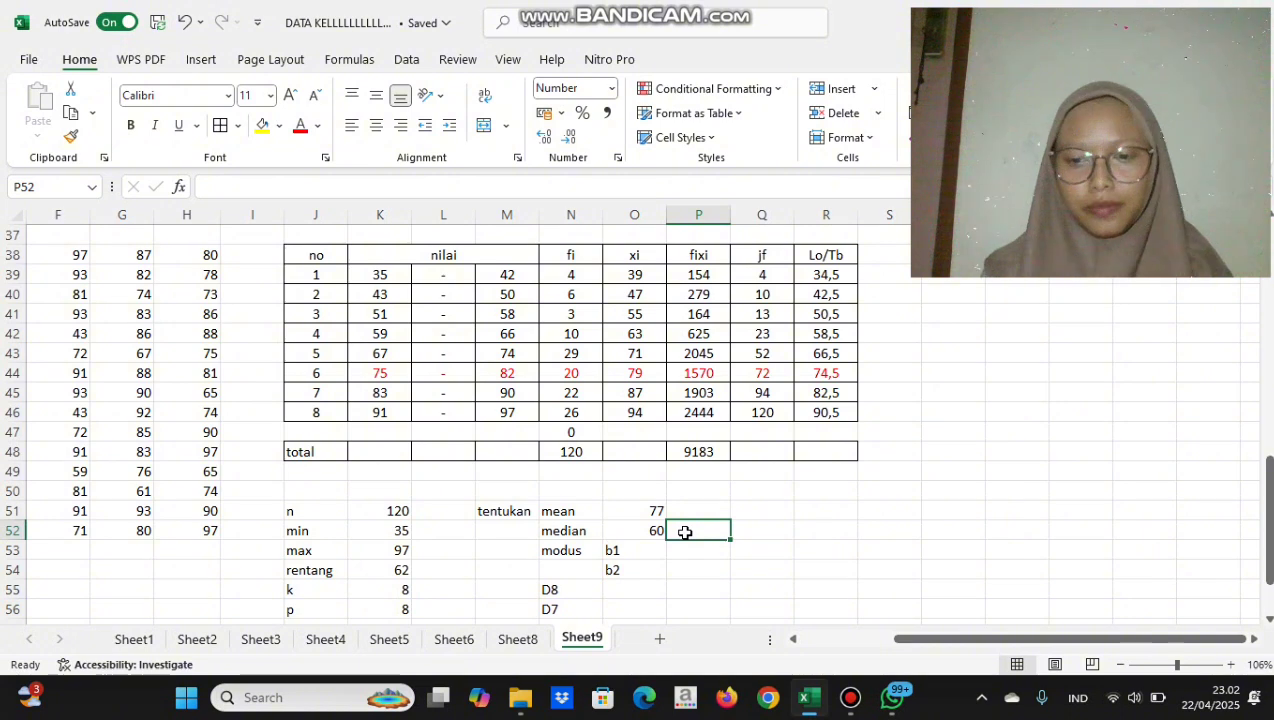
{"action": "type", "text": "="}
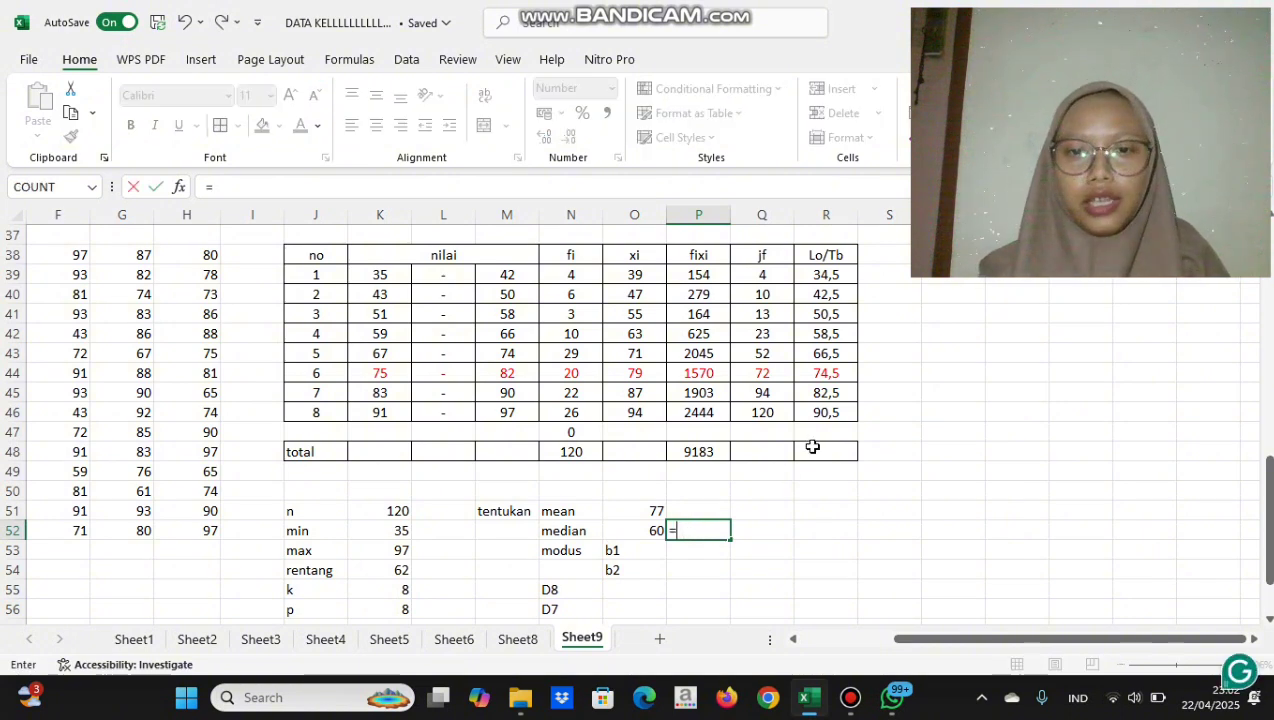
{"action": "left_click", "coordinate": [835, 378]}
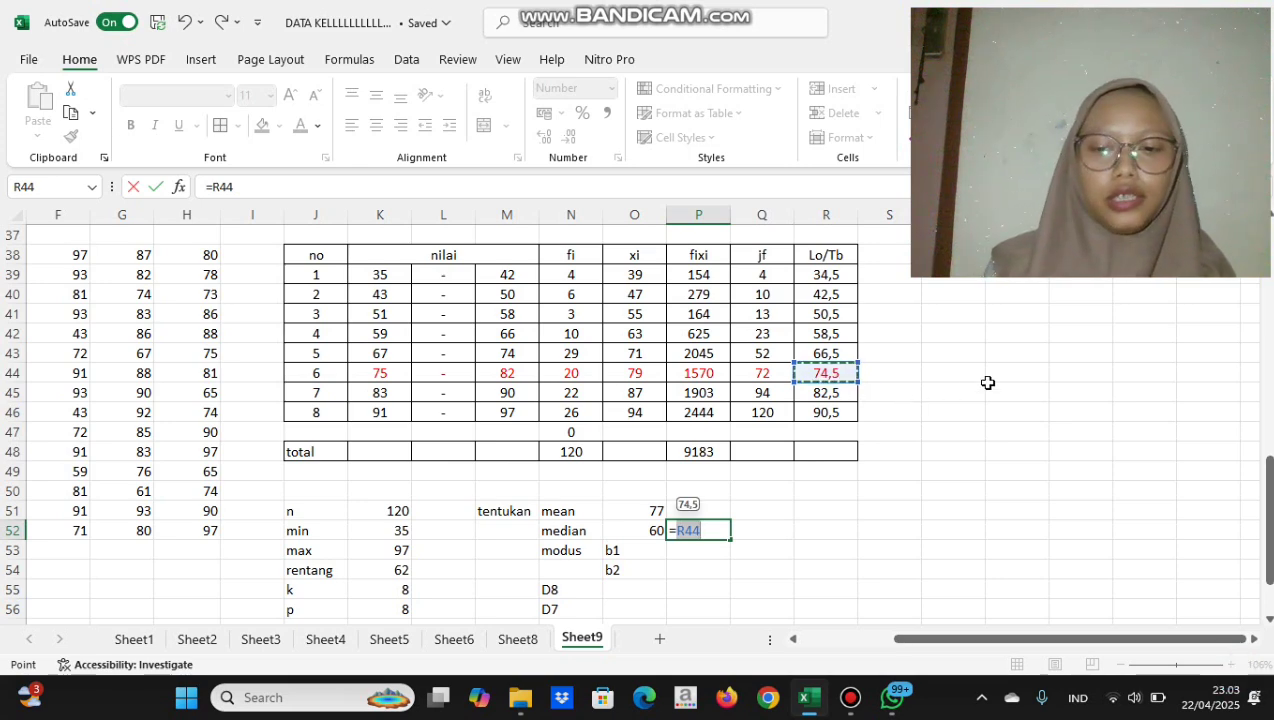
{"action": "type", "text": "+"}
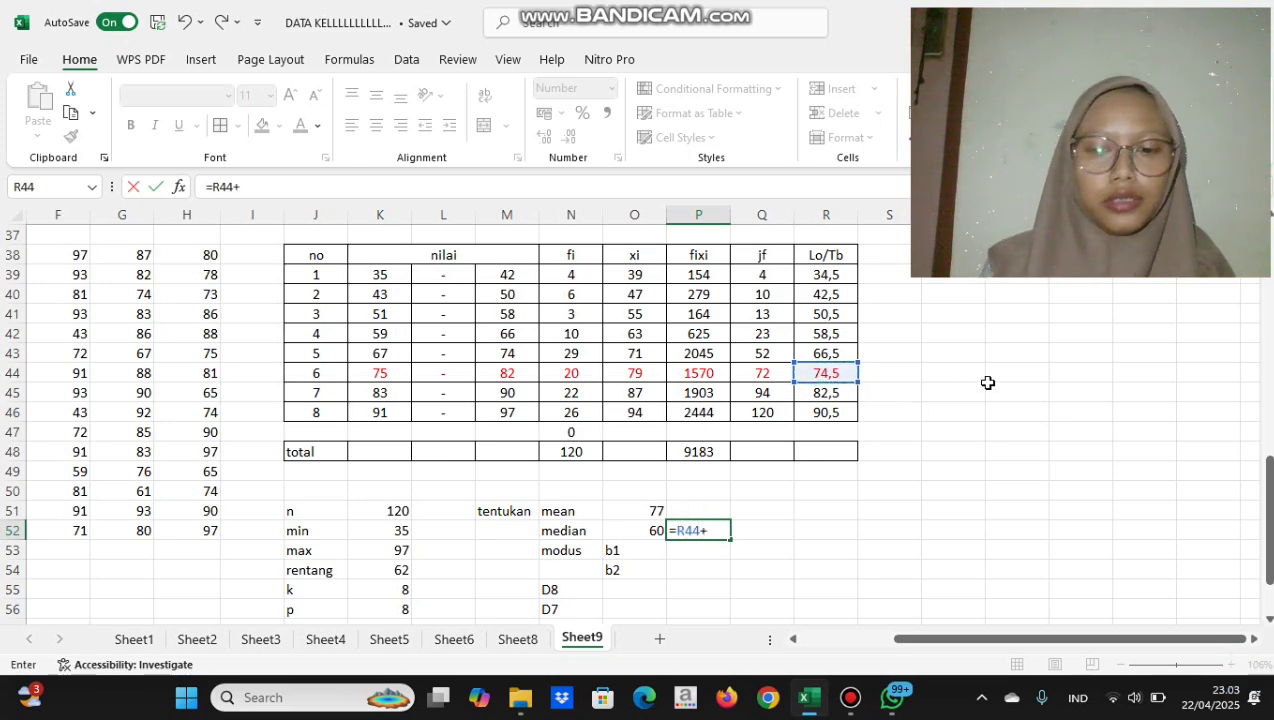
{"action": "type", "text": "(("}
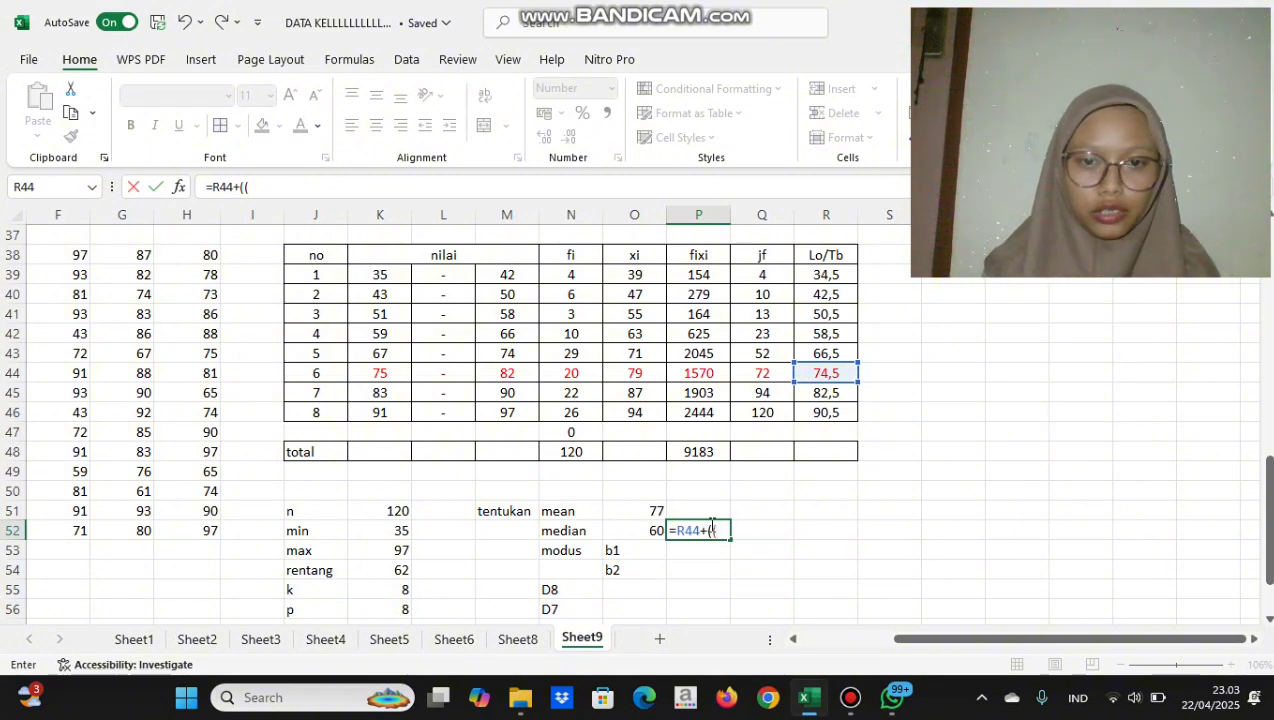
{"action": "left_click", "coordinate": [636, 528]}
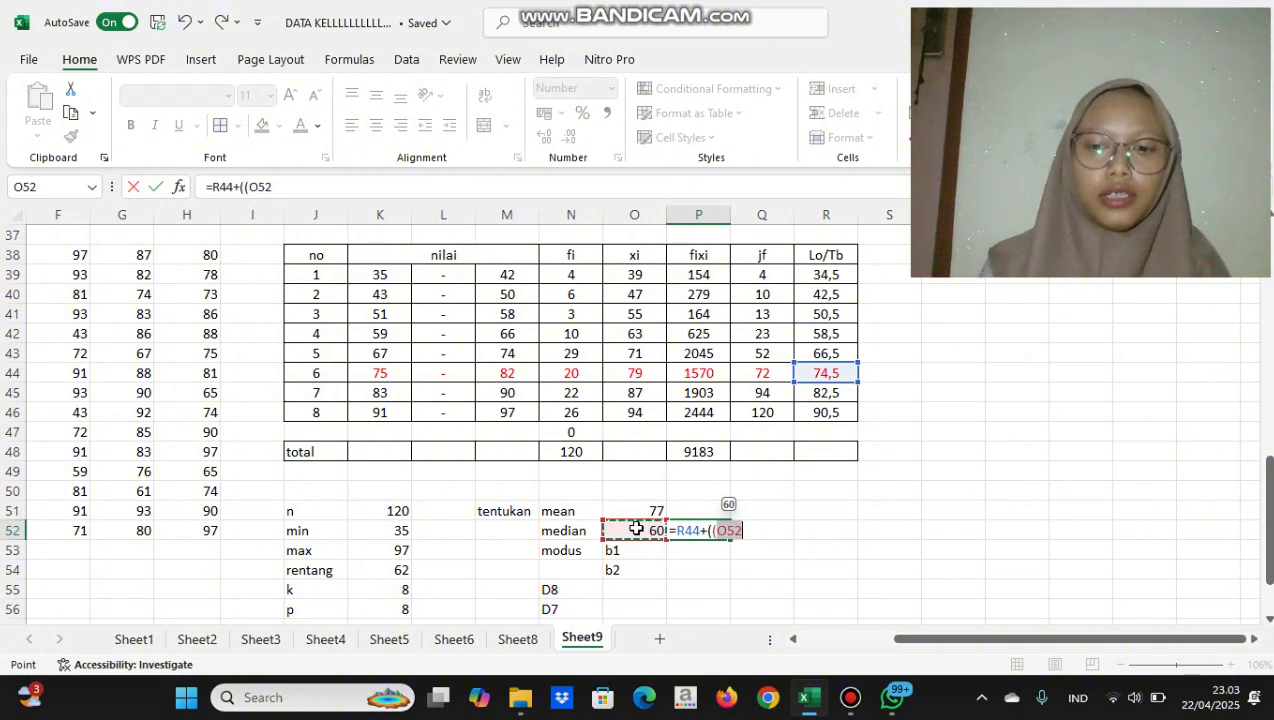
{"action": "type", "text": "-"}
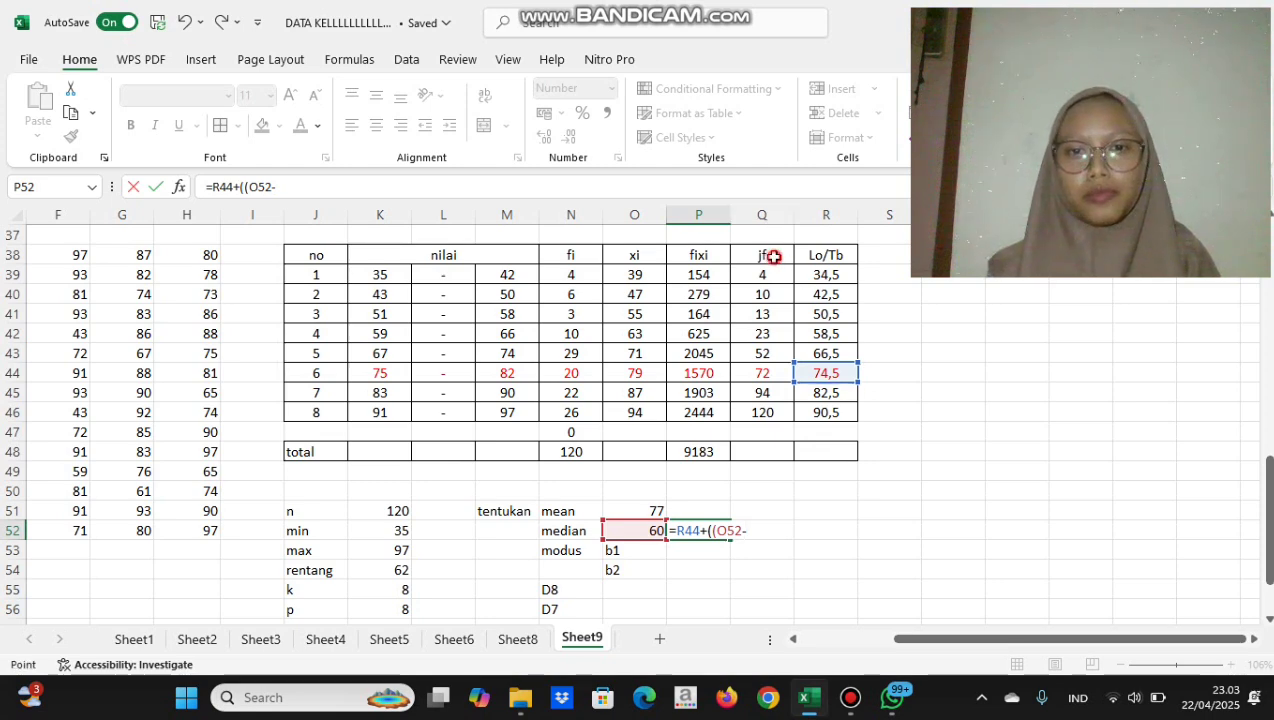
{"action": "left_click", "coordinate": [774, 257]}
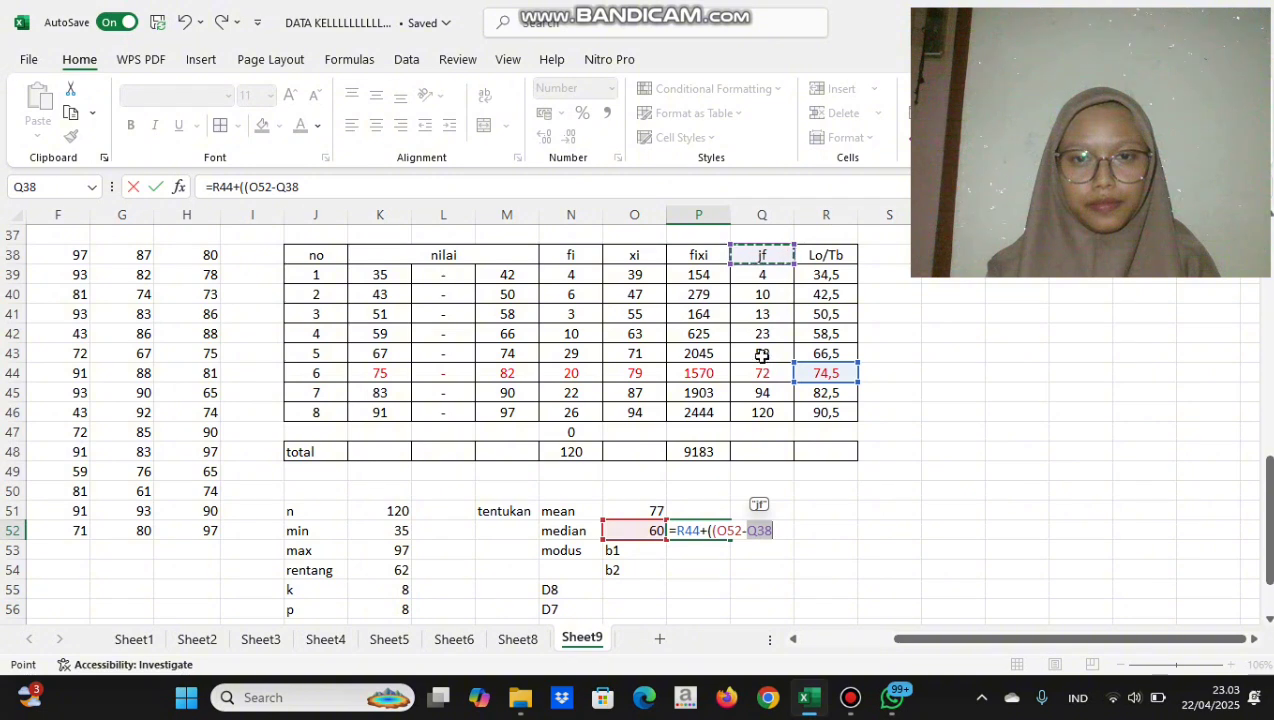
{"action": "left_click", "coordinate": [760, 352]}
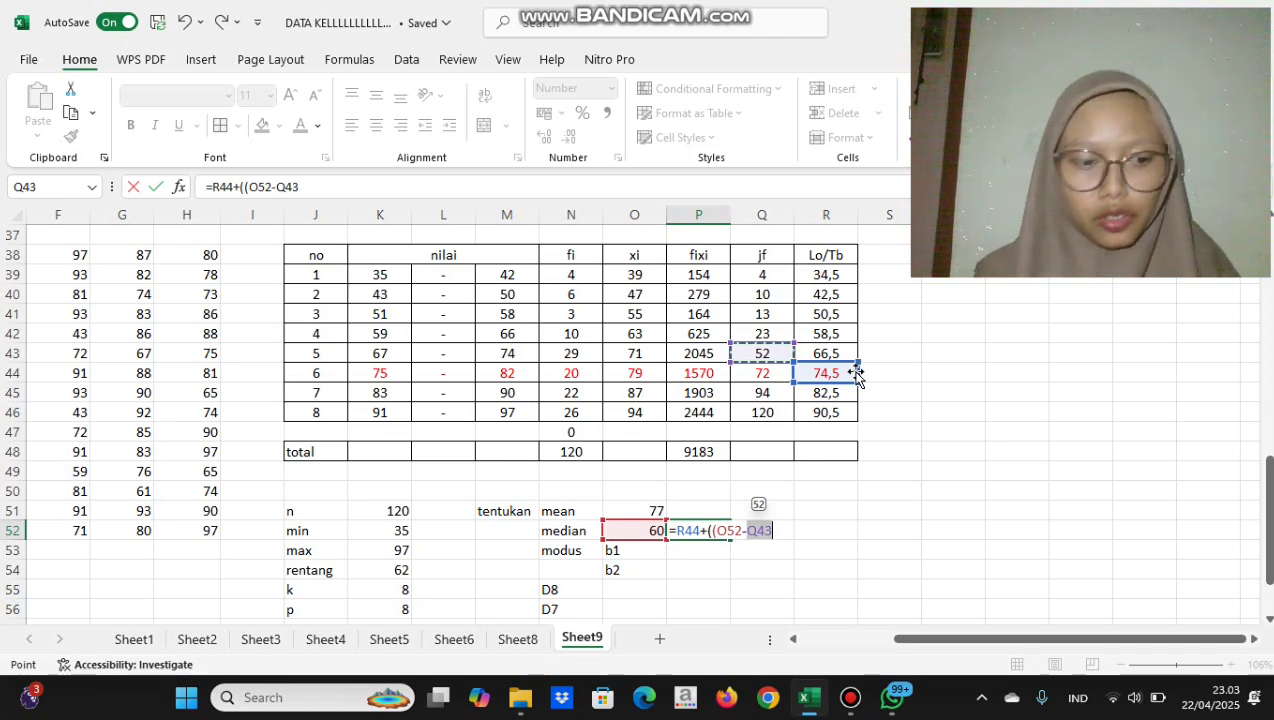
{"action": "type", "text": ")/"}
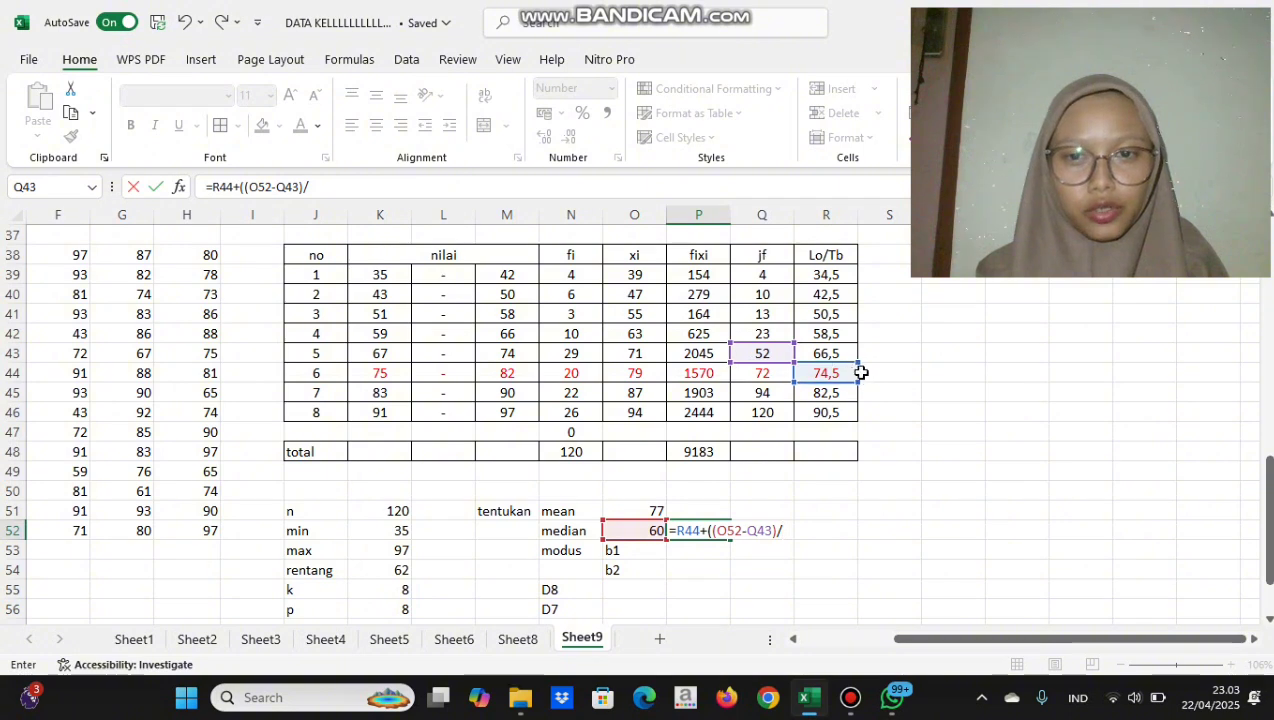
{"action": "left_click", "coordinate": [572, 378]}
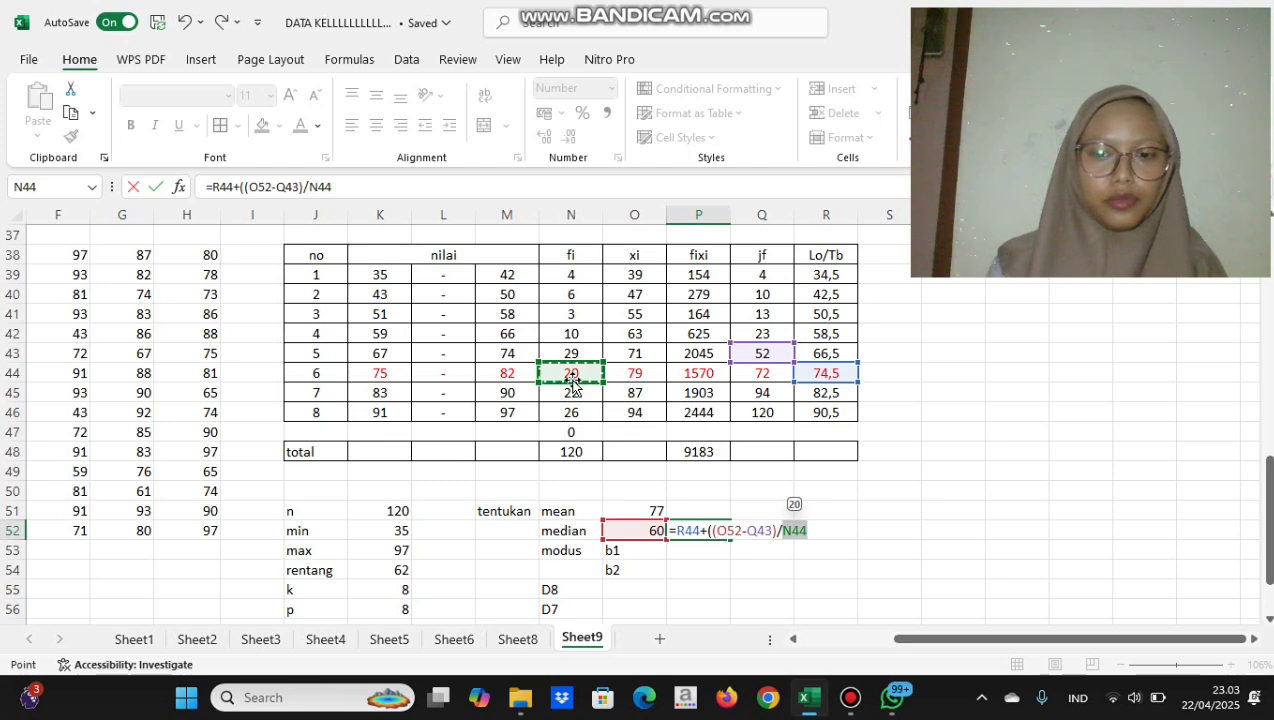
{"action": "type", "text": ")"}
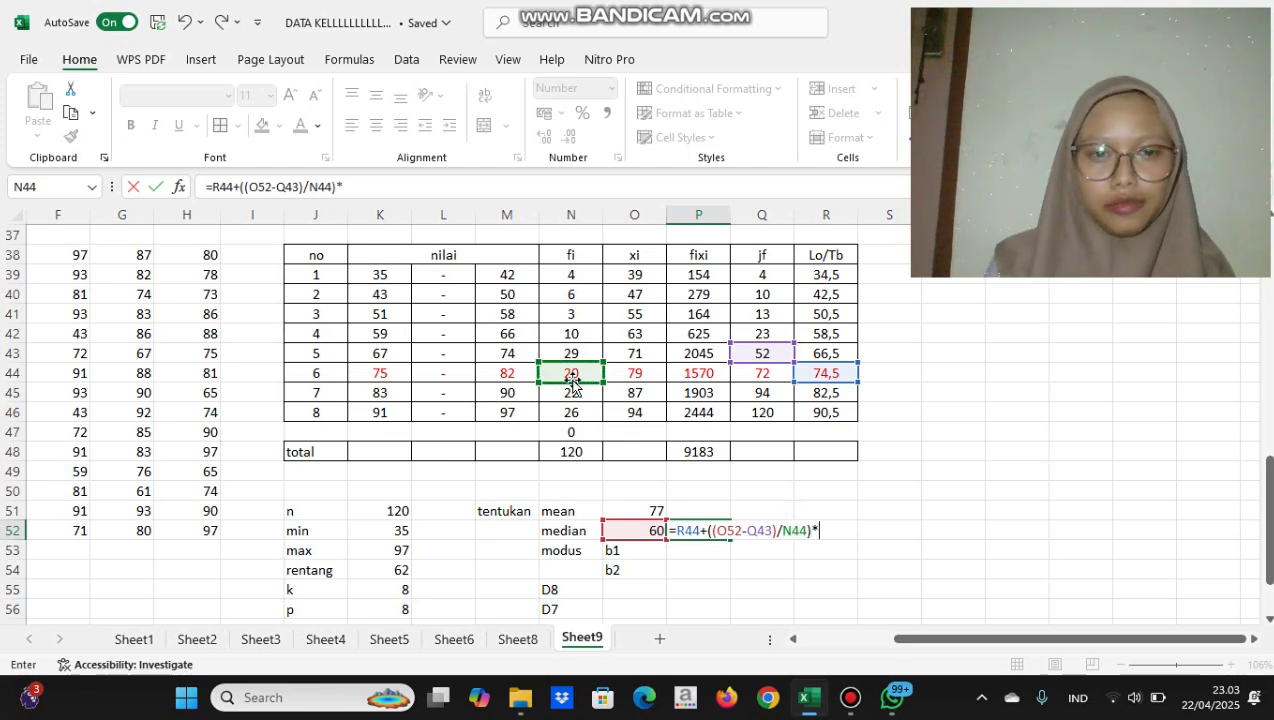
{"action": "type", "text": "*"}
{"action": "left_click", "coordinate": [405, 610]}
{"action": "key", "text": "Return"}
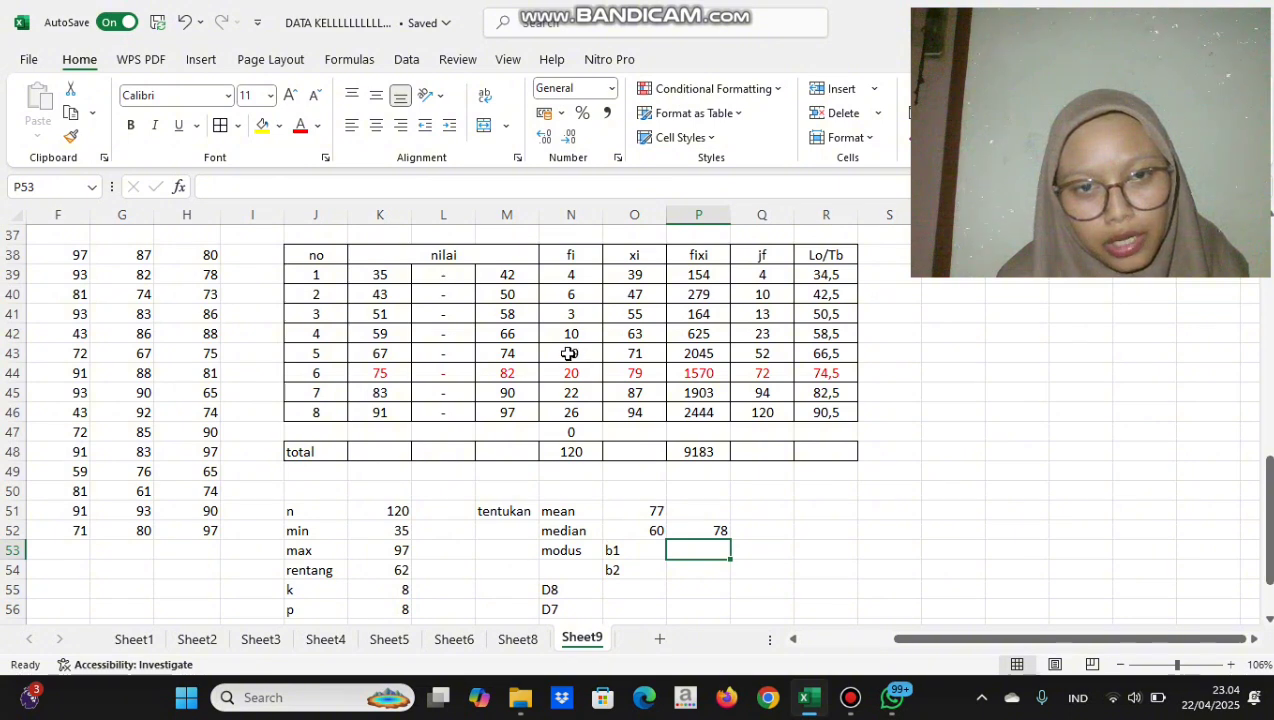
Mark the modal class by colouring the text of the fifth class row, K43:R43, blue
{"action": "left_click_drag", "start_coordinate": [371, 352], "coordinate": [842, 353]}
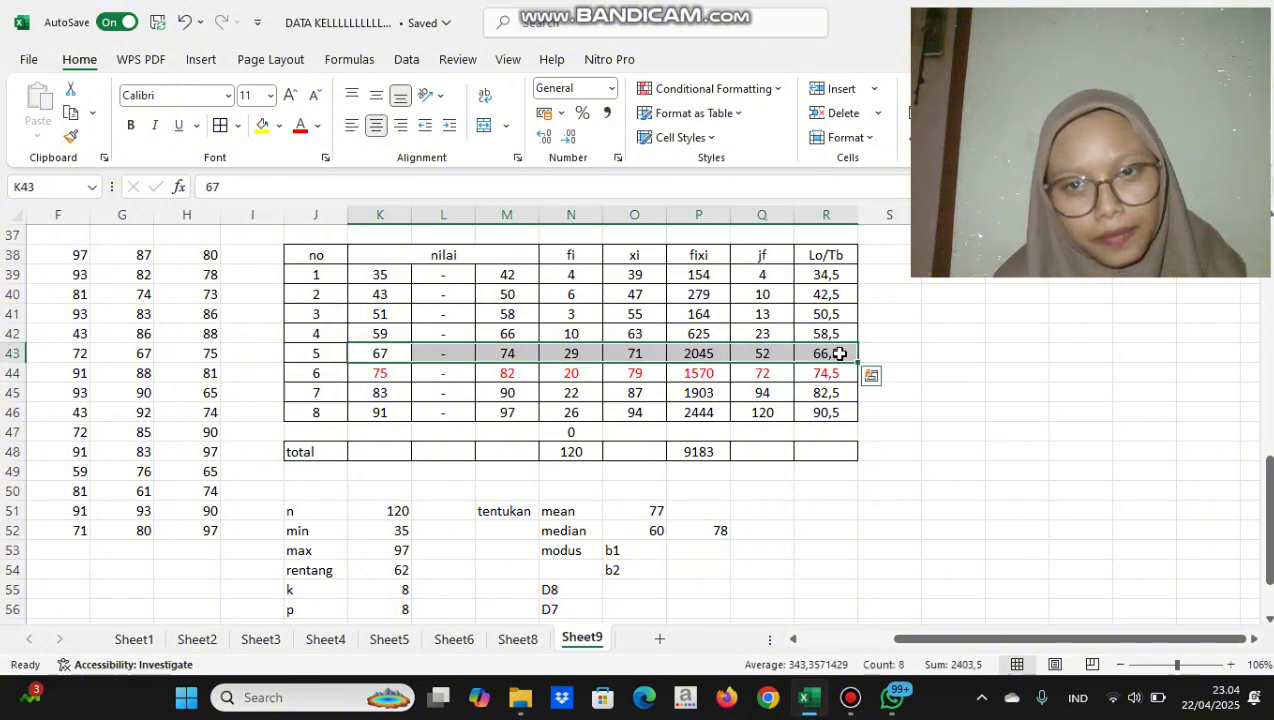
{"action": "left_click", "coordinate": [317, 125]}
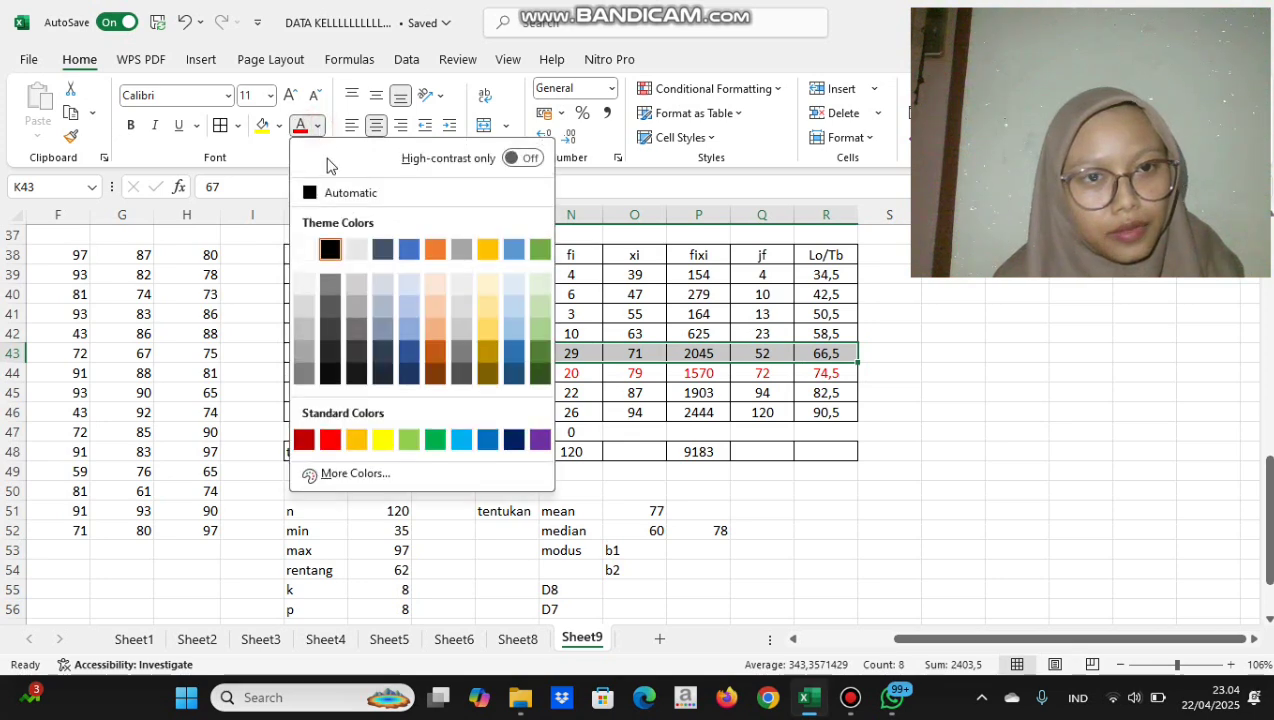
{"action": "left_click", "coordinate": [406, 252]}
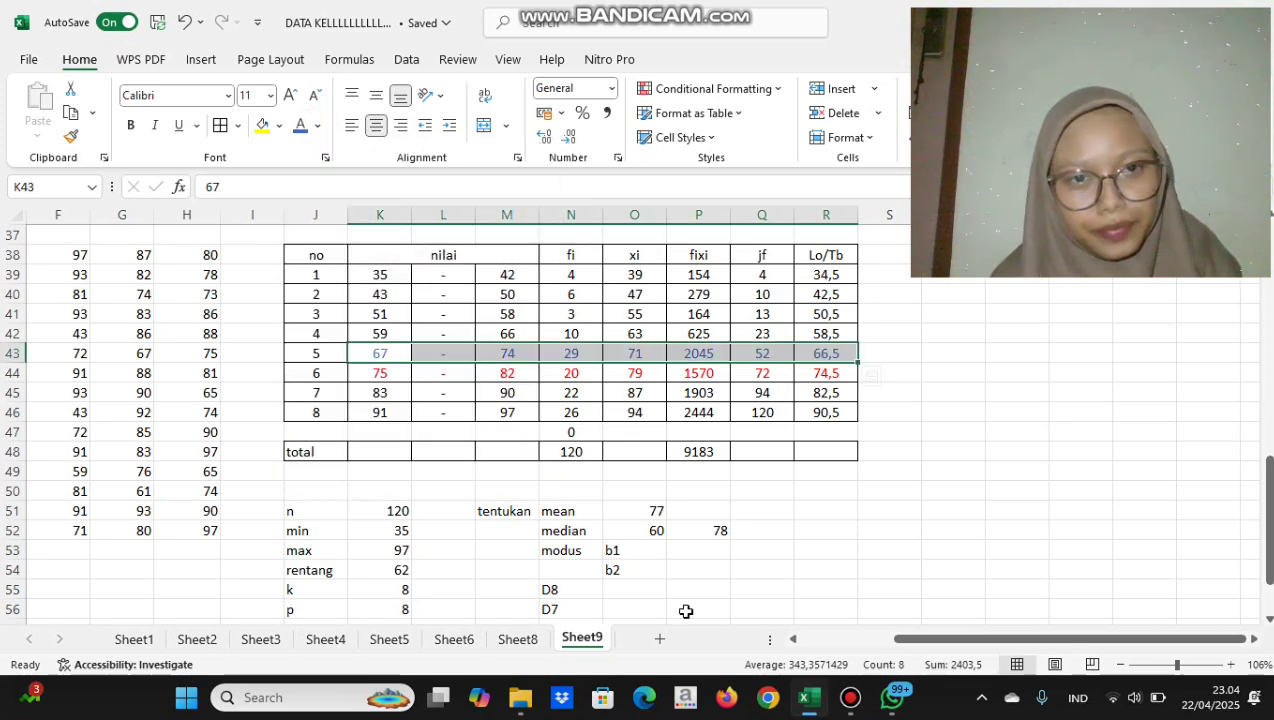
Calculate b1 for the mode in P53 with the formula =N43-N42
{"action": "left_click", "coordinate": [686, 553]}
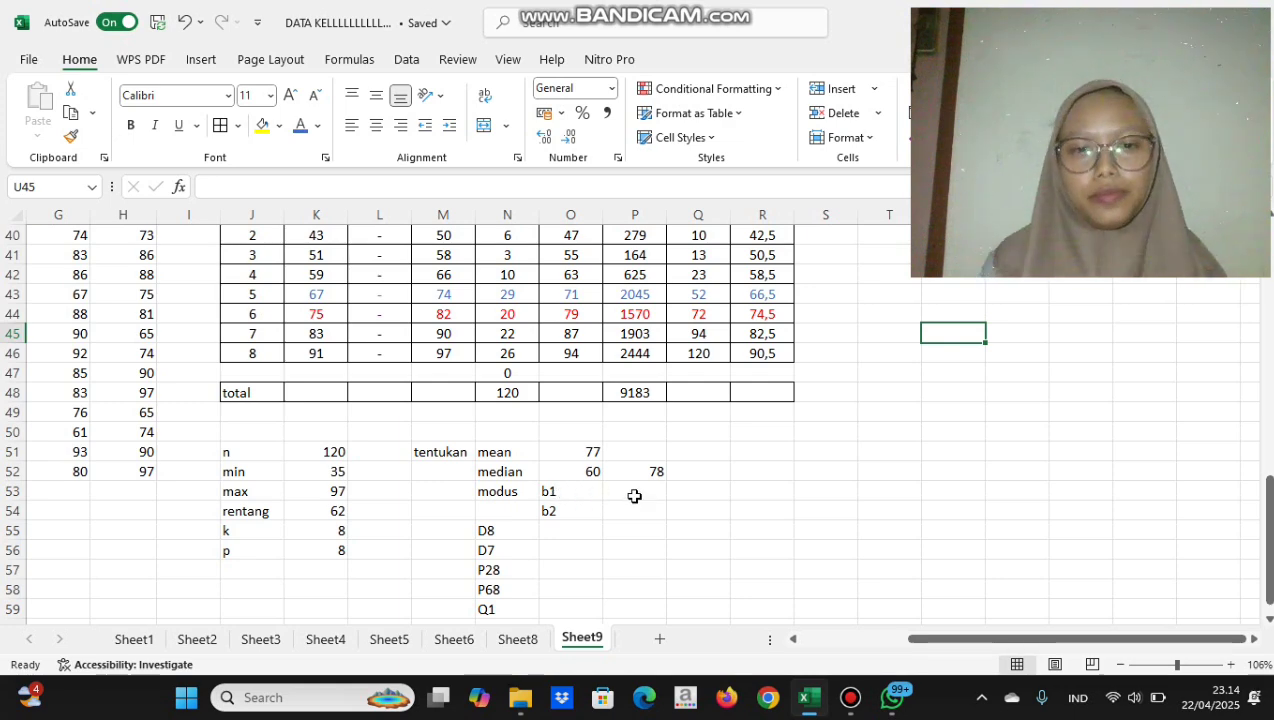
{"action": "left_click", "coordinate": [634, 496]}
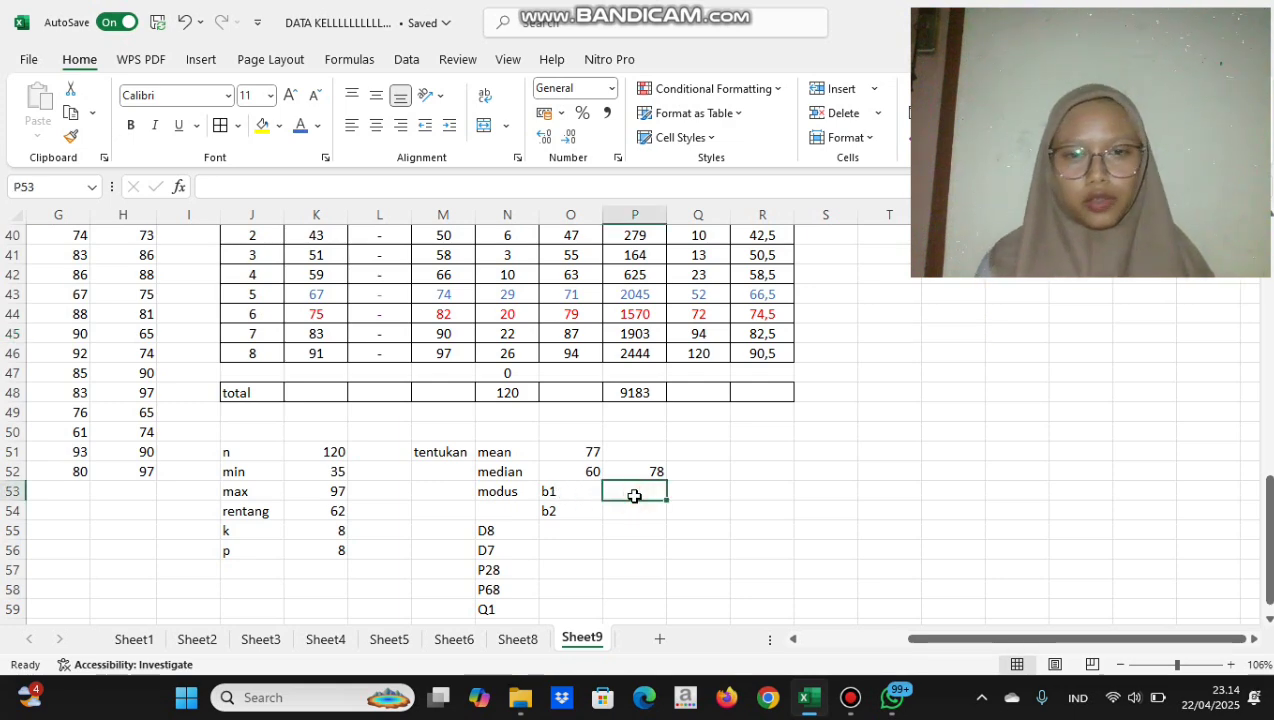
{"action": "type", "text": "="}
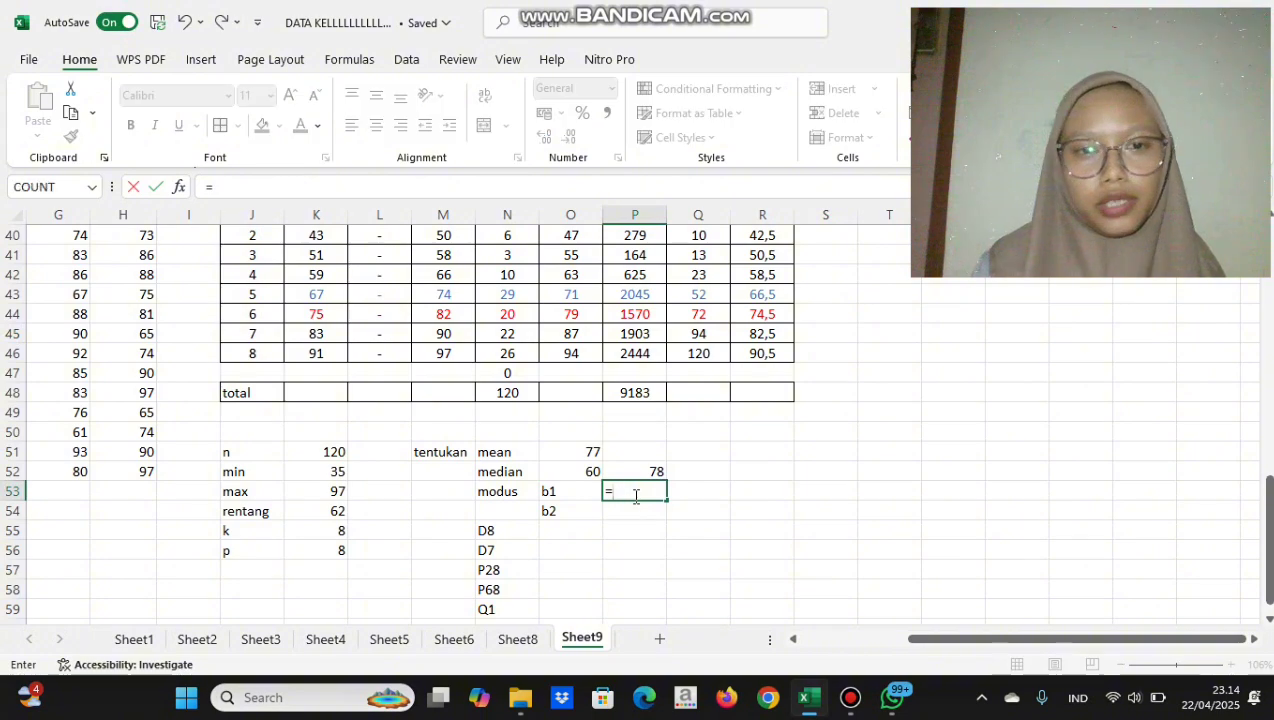
{"action": "scroll", "coordinate": [517, 352], "scroll_direction": "up", "scroll_amount": 1}
{"action": "scroll", "coordinate": [517, 352], "scroll_direction": "up", "scroll_amount": 3}
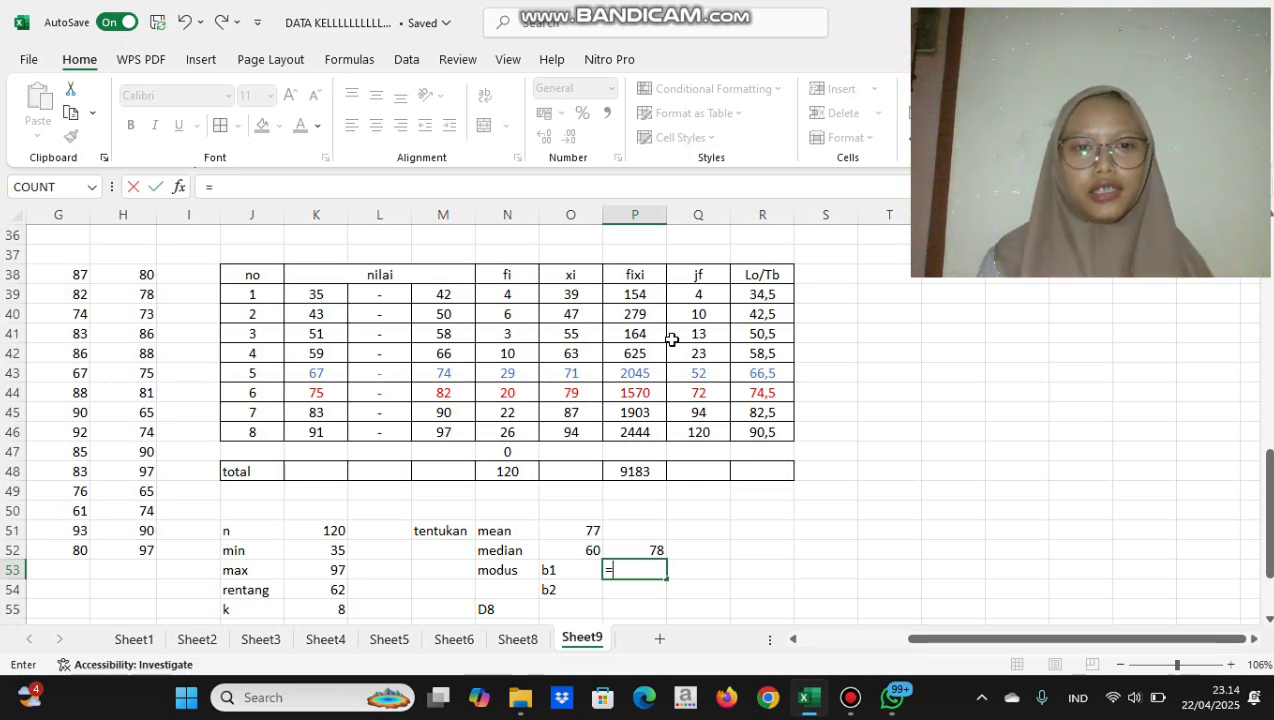
{"action": "left_click", "coordinate": [519, 376]}
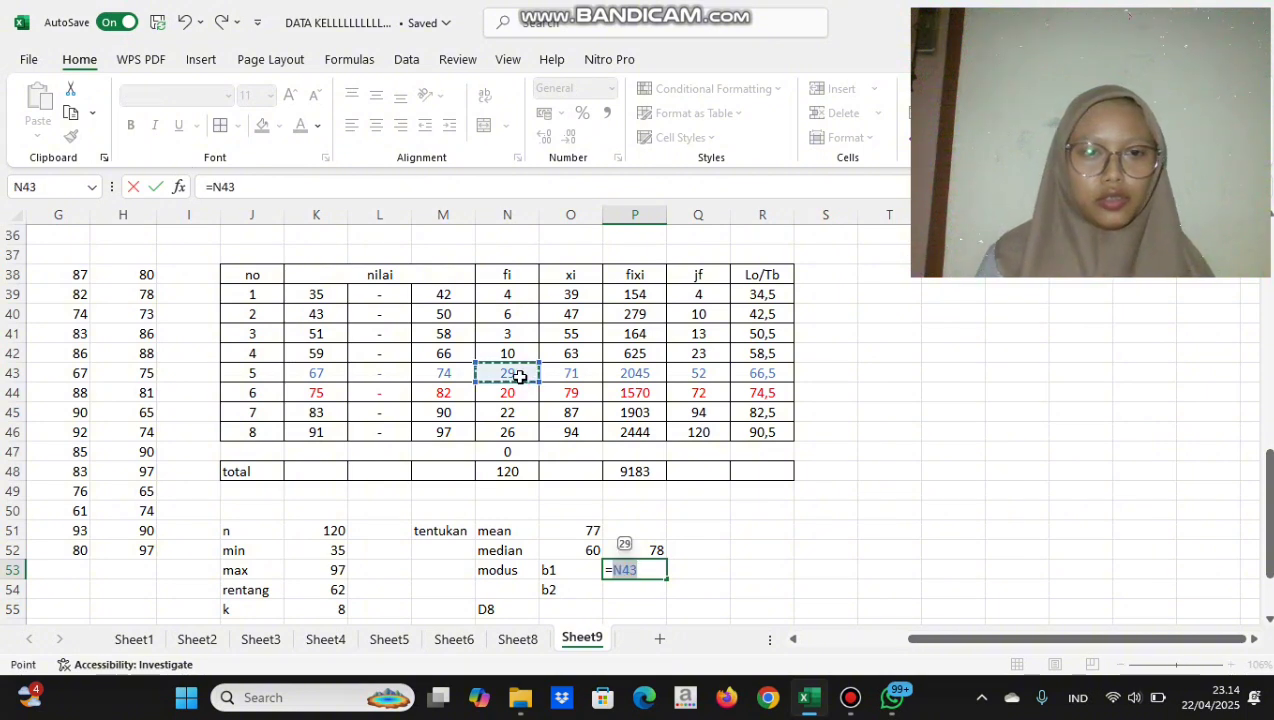
{"action": "type", "text": "-"}
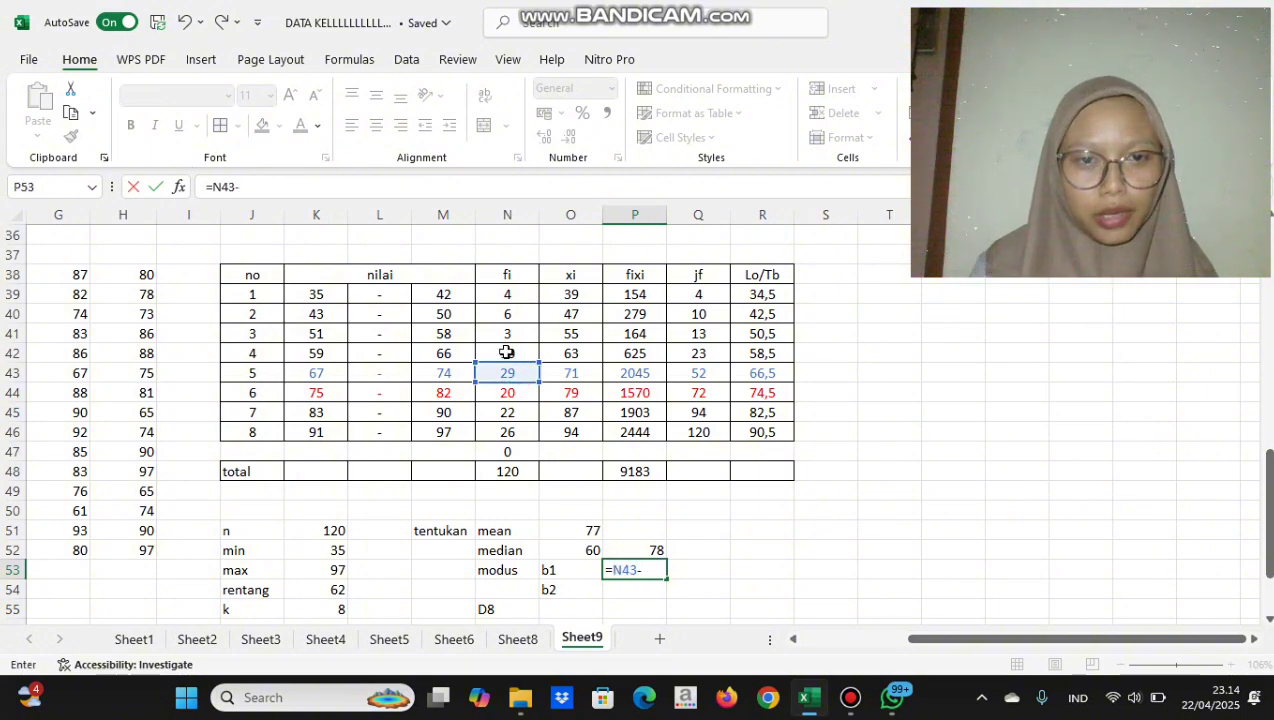
{"action": "left_click", "coordinate": [506, 352]}
{"action": "key", "text": "Return"}
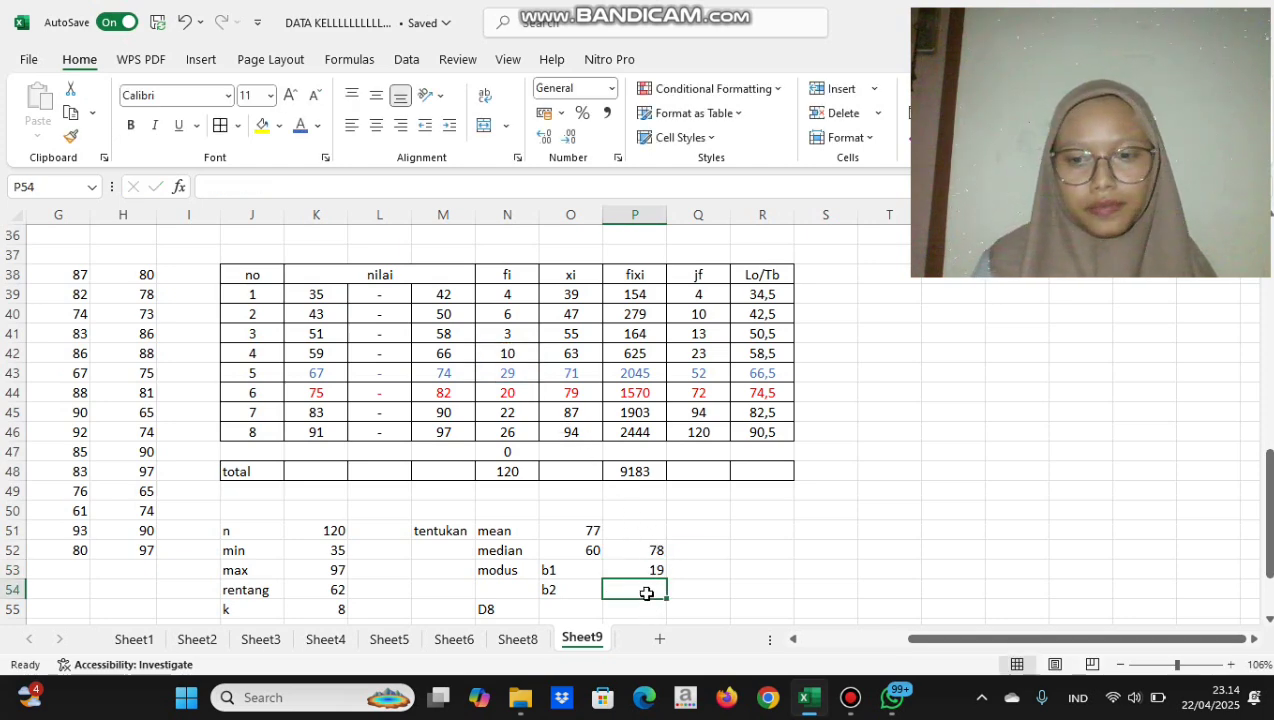
Calculate b2 for the mode in P54 with the formula =N43-N44
{"action": "type", "text": "="}
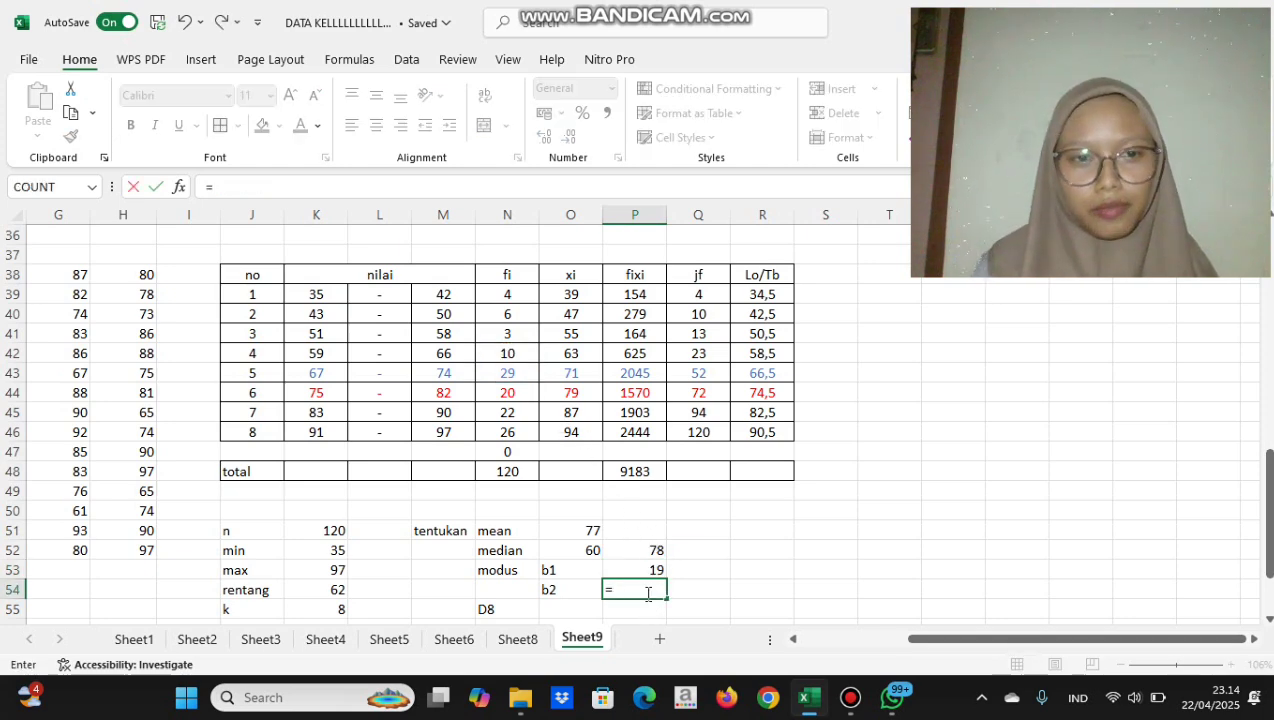
{"action": "left_click", "coordinate": [508, 376]}
{"action": "type", "text": "-"}
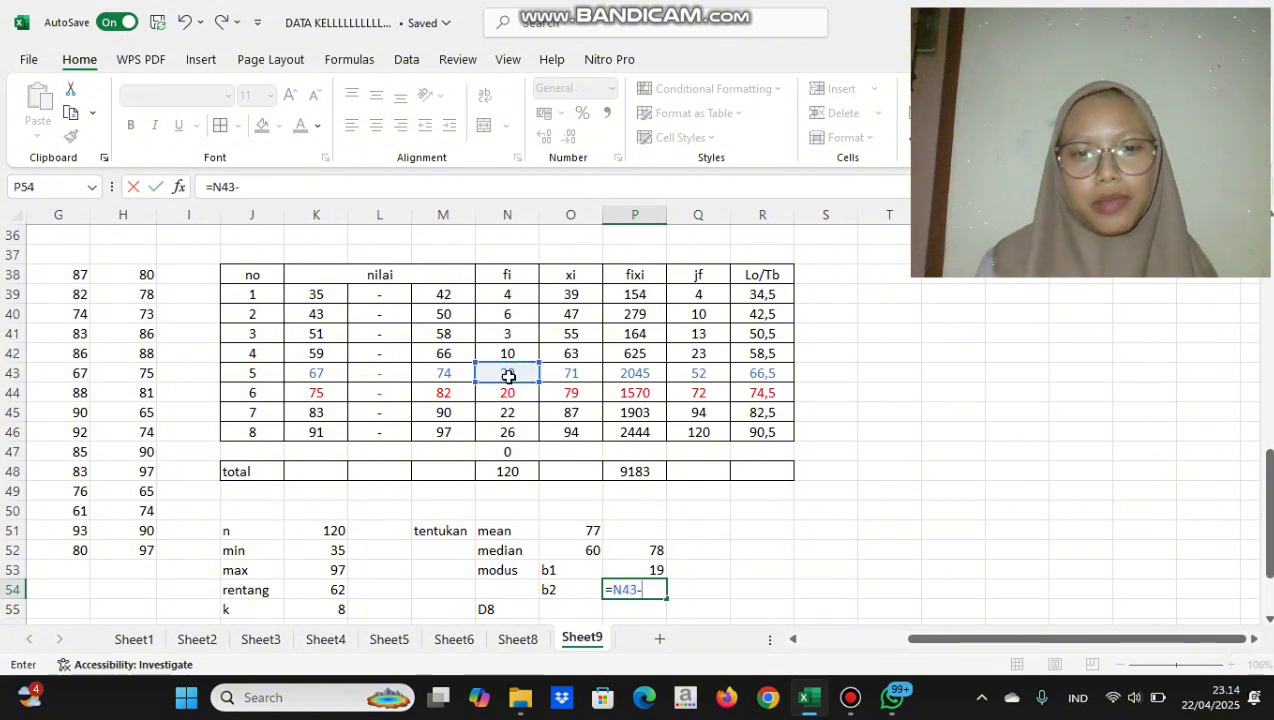
{"action": "left_click", "coordinate": [515, 395]}
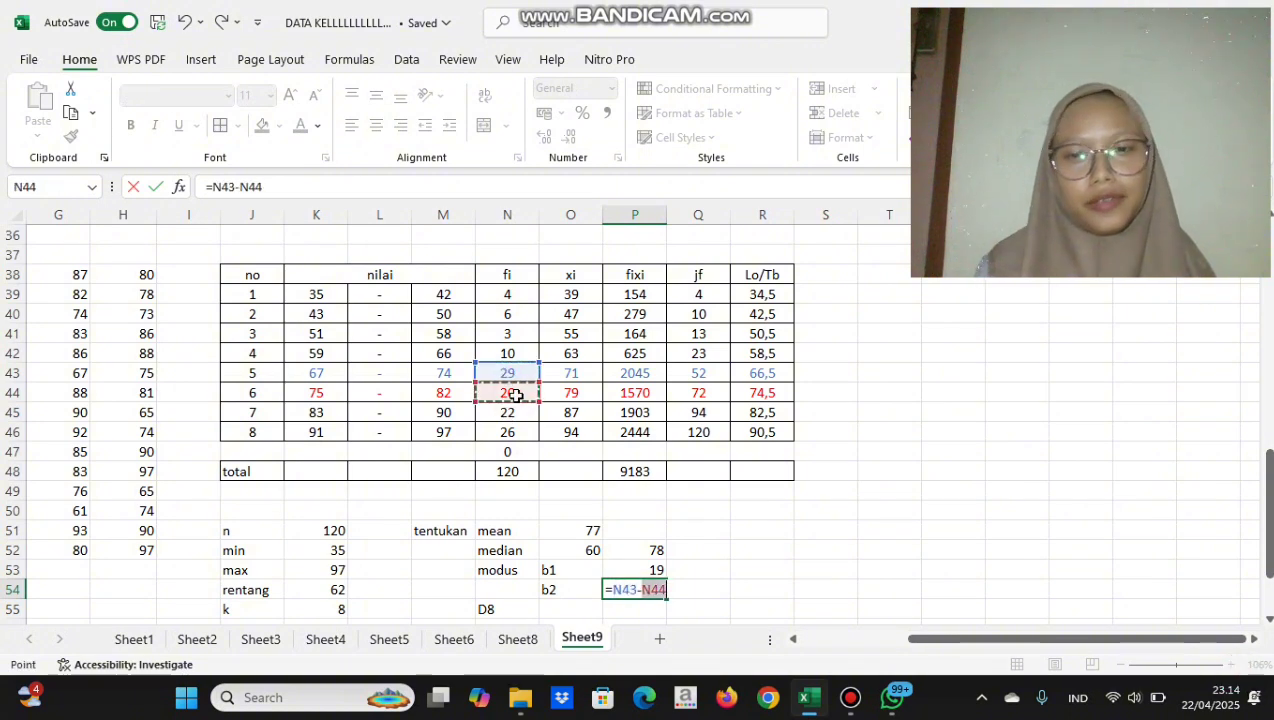
{"action": "key", "text": "Return"}
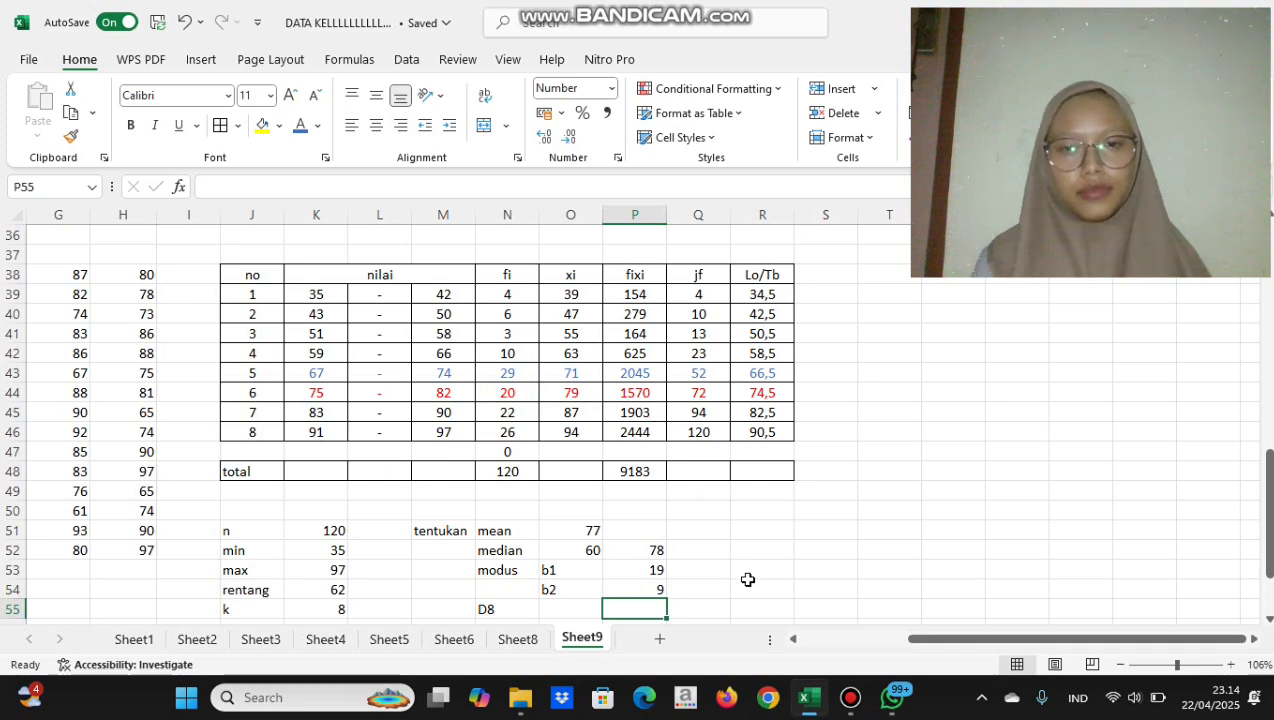
Calculate the mode in Q53 with the formula =R43+(P53/(P53+P54)*K56)
{"action": "left_click", "coordinate": [717, 571]}
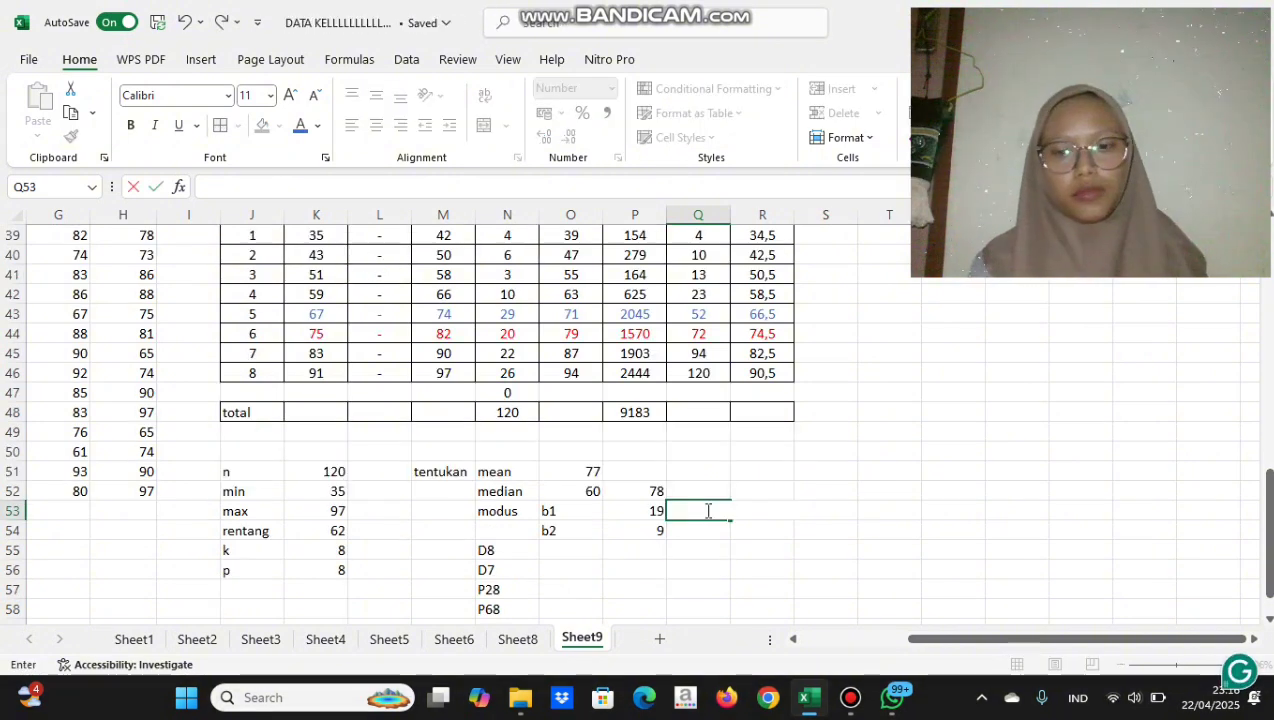
{"action": "type", "text": "="}
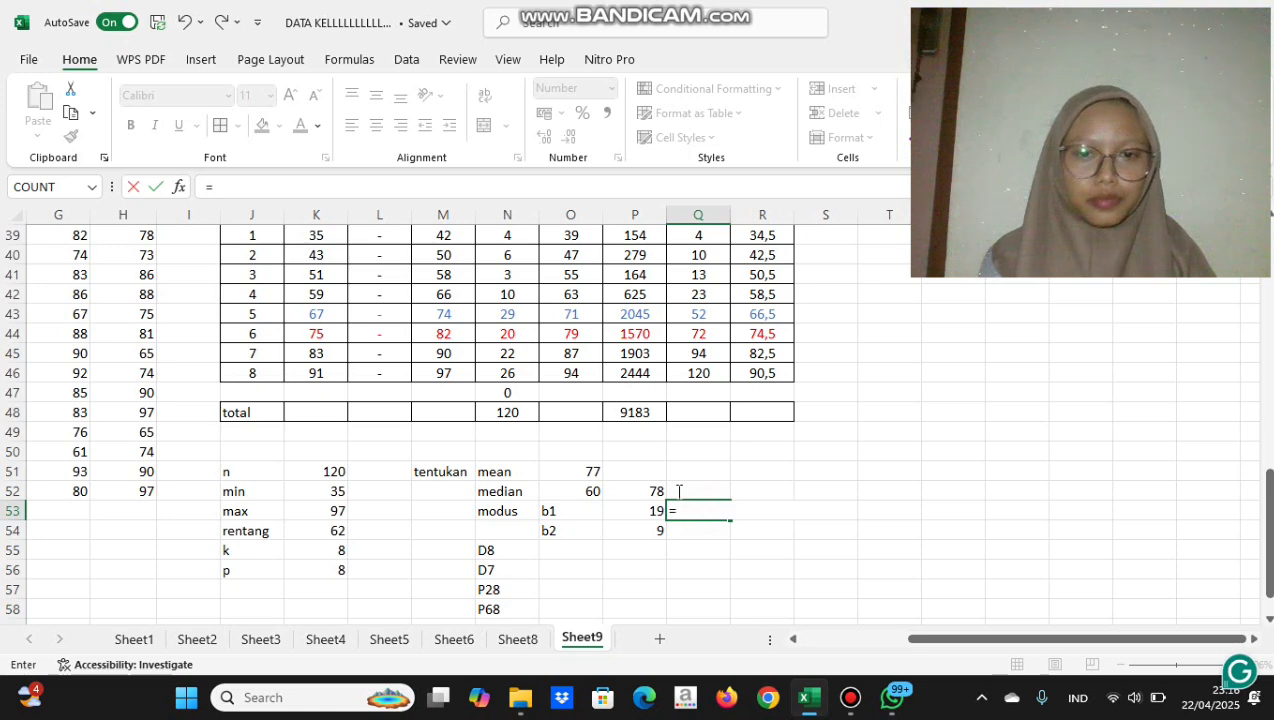
{"action": "left_click", "coordinate": [763, 313]}
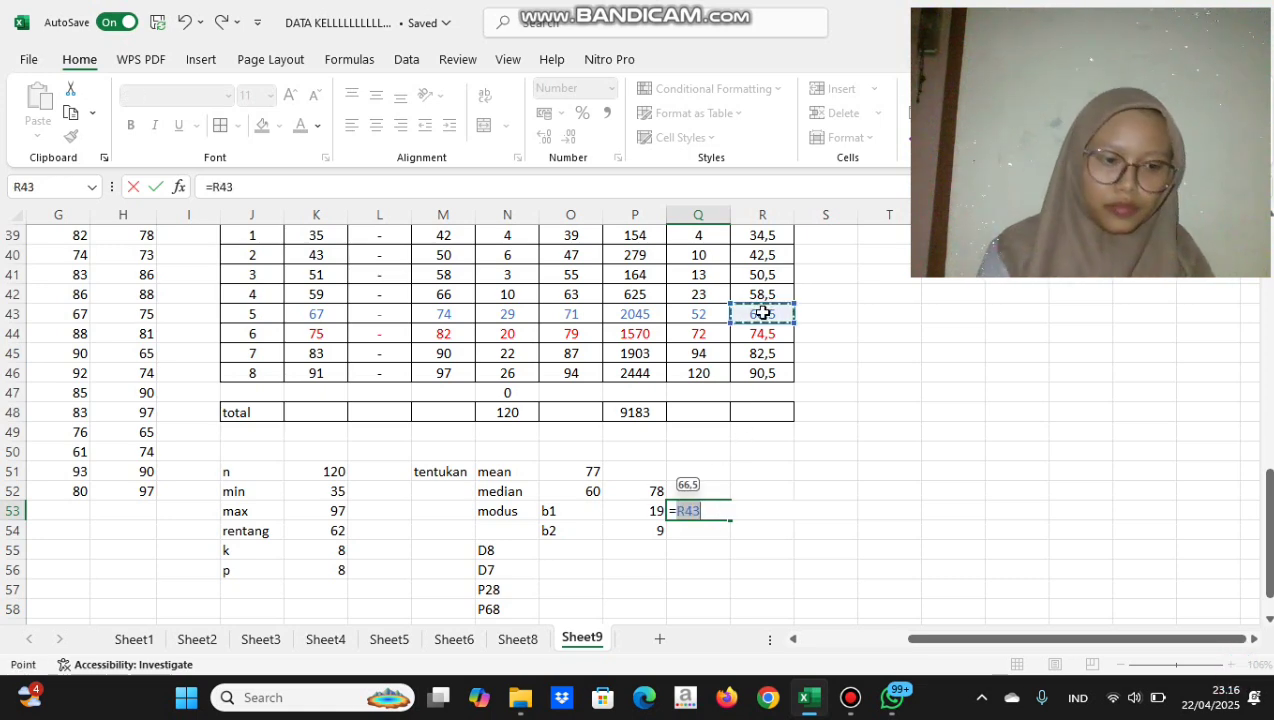
{"action": "type", "text": "+("}
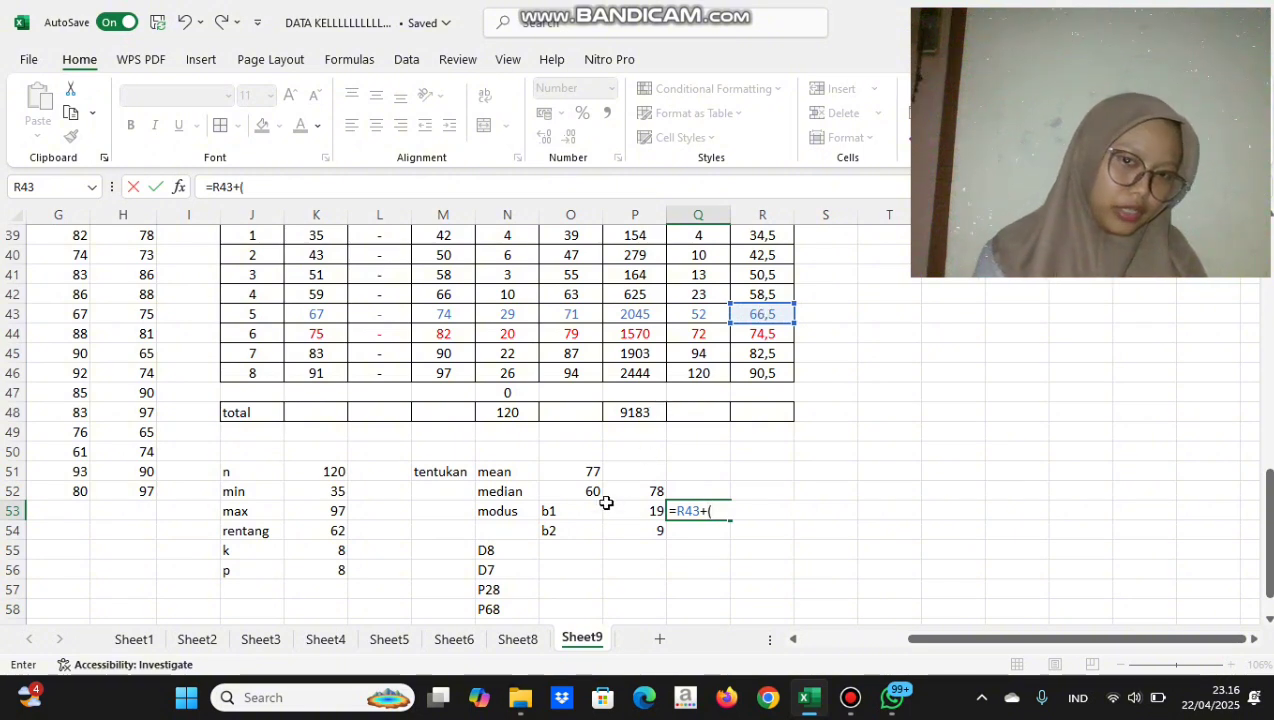
{"action": "left_click", "coordinate": [640, 513]}
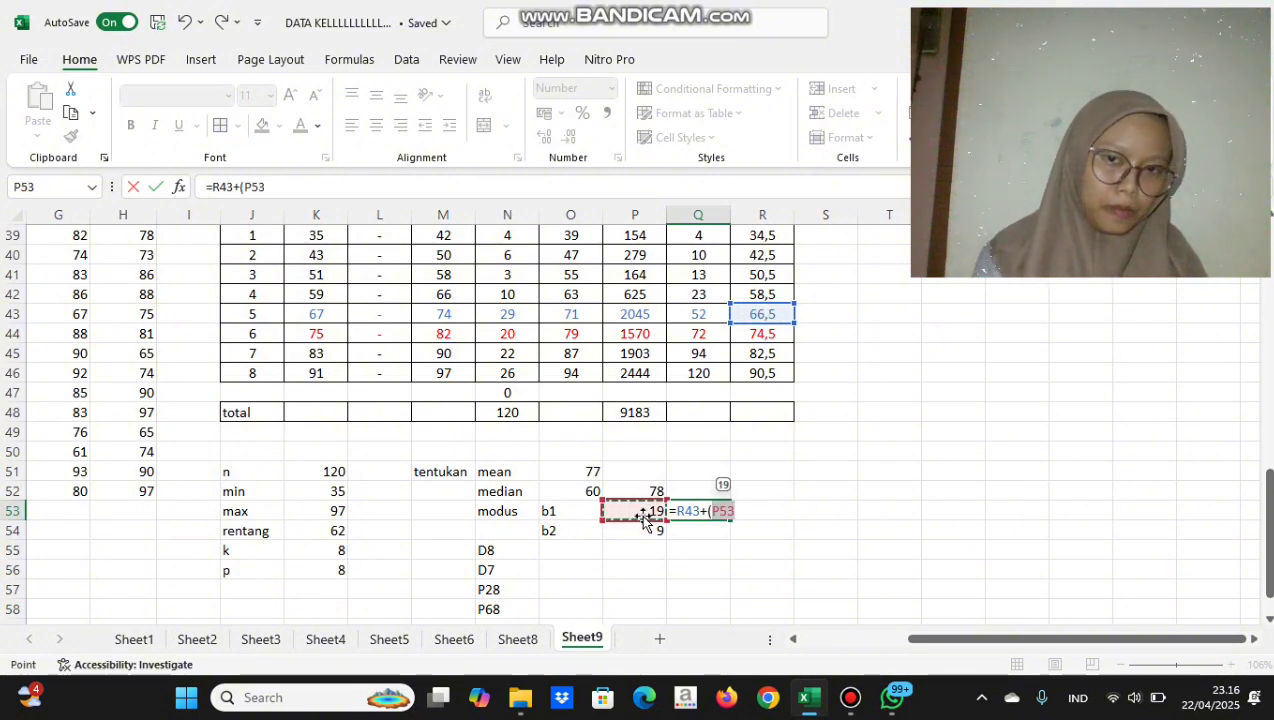
{"action": "type", "text": "/"}
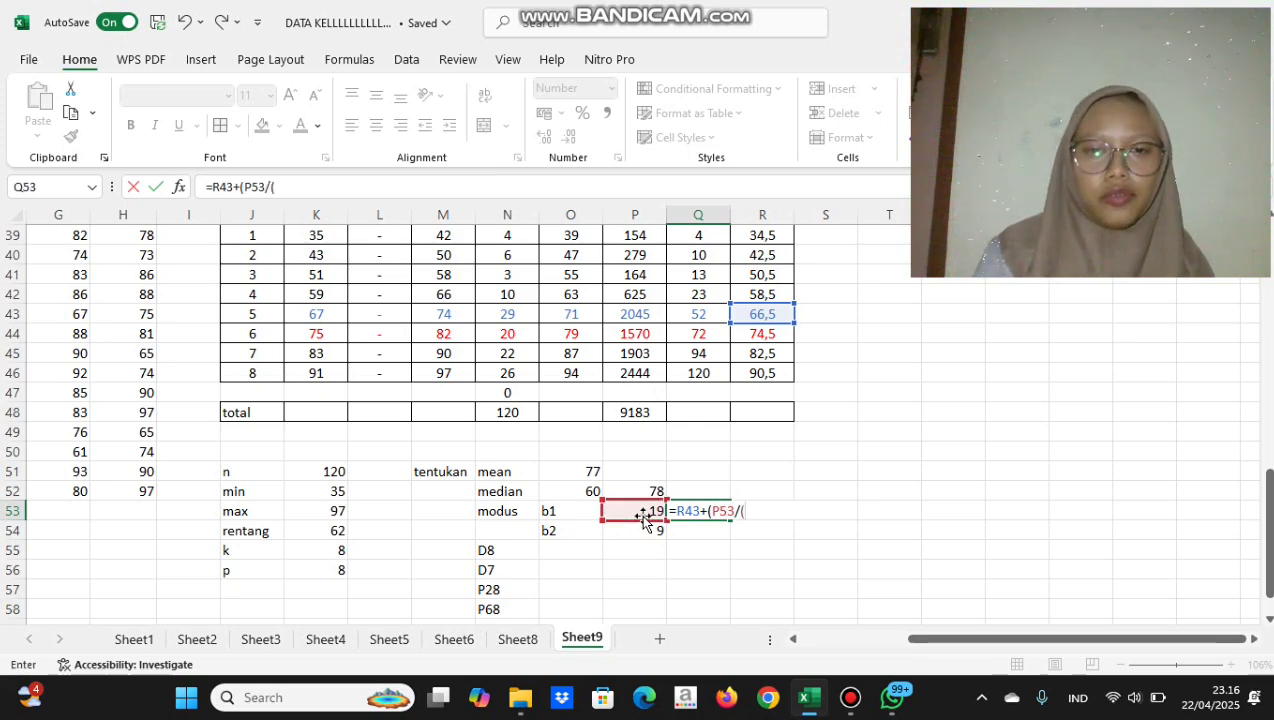
{"action": "type", "text": "("}
{"action": "left_click", "coordinate": [641, 512]}
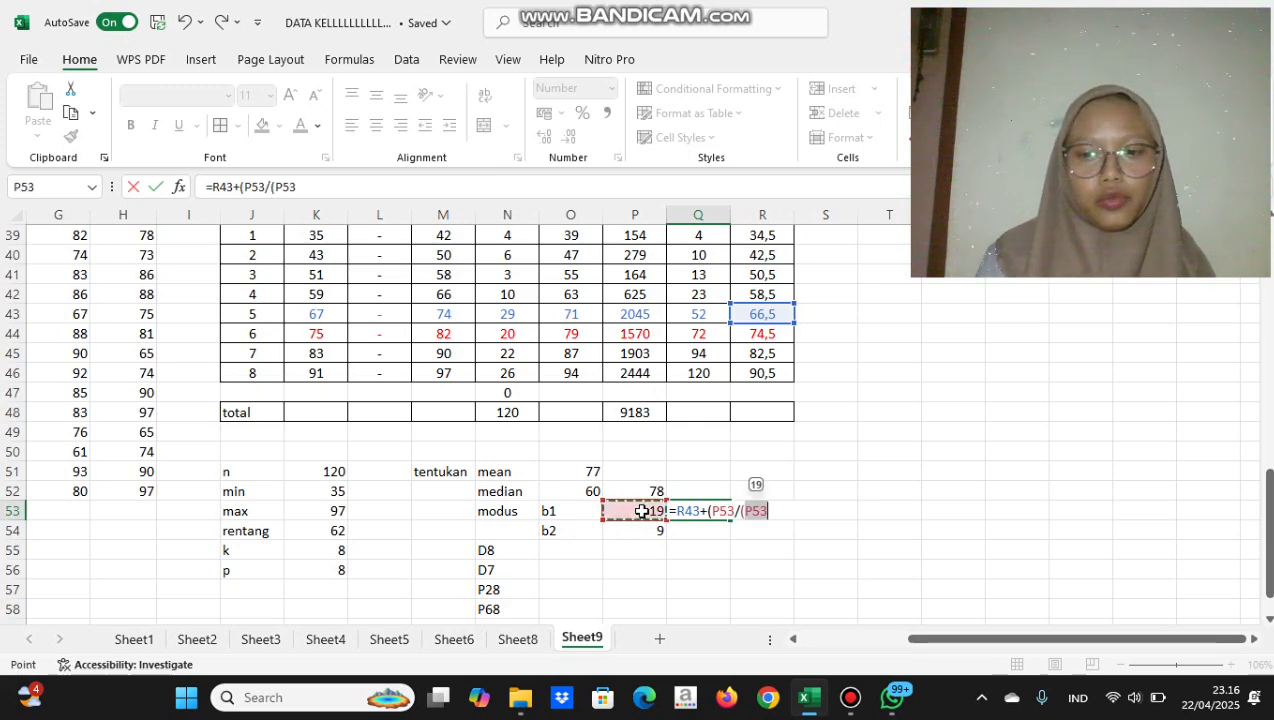
{"action": "type", "text": "+"}
{"action": "left_click", "coordinate": [650, 528]}
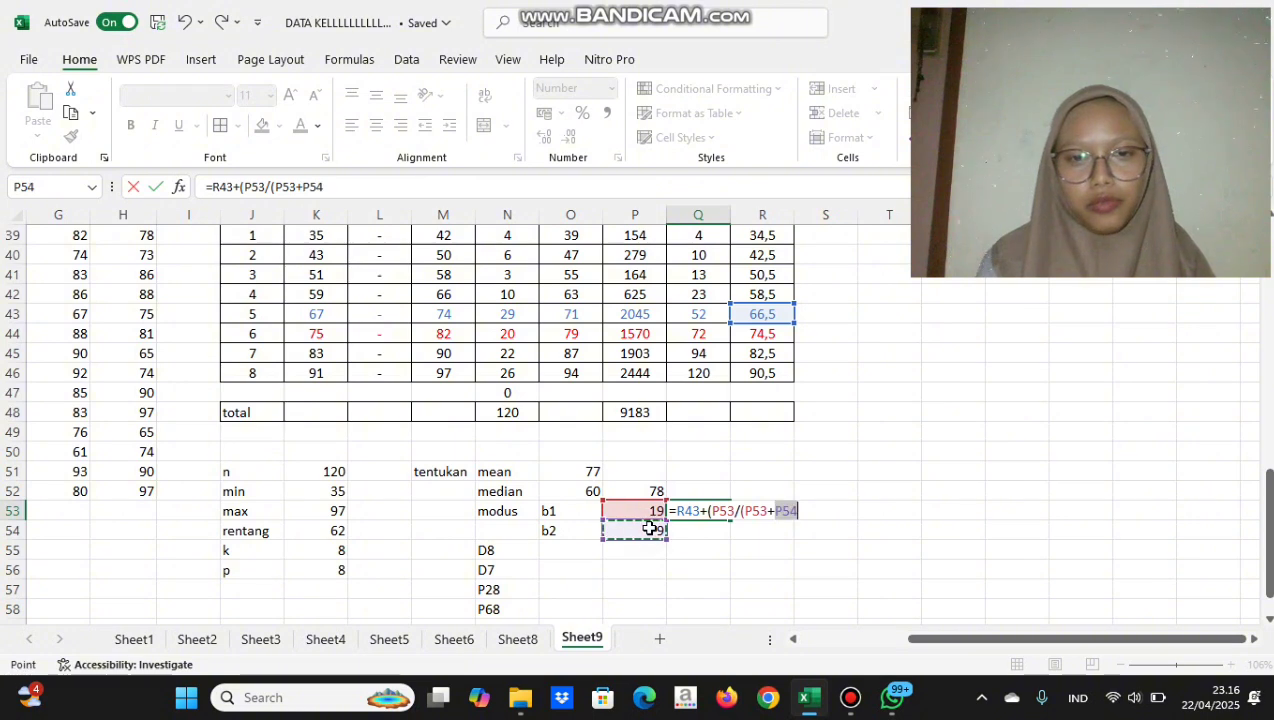
{"action": "type", "text": ")*"}
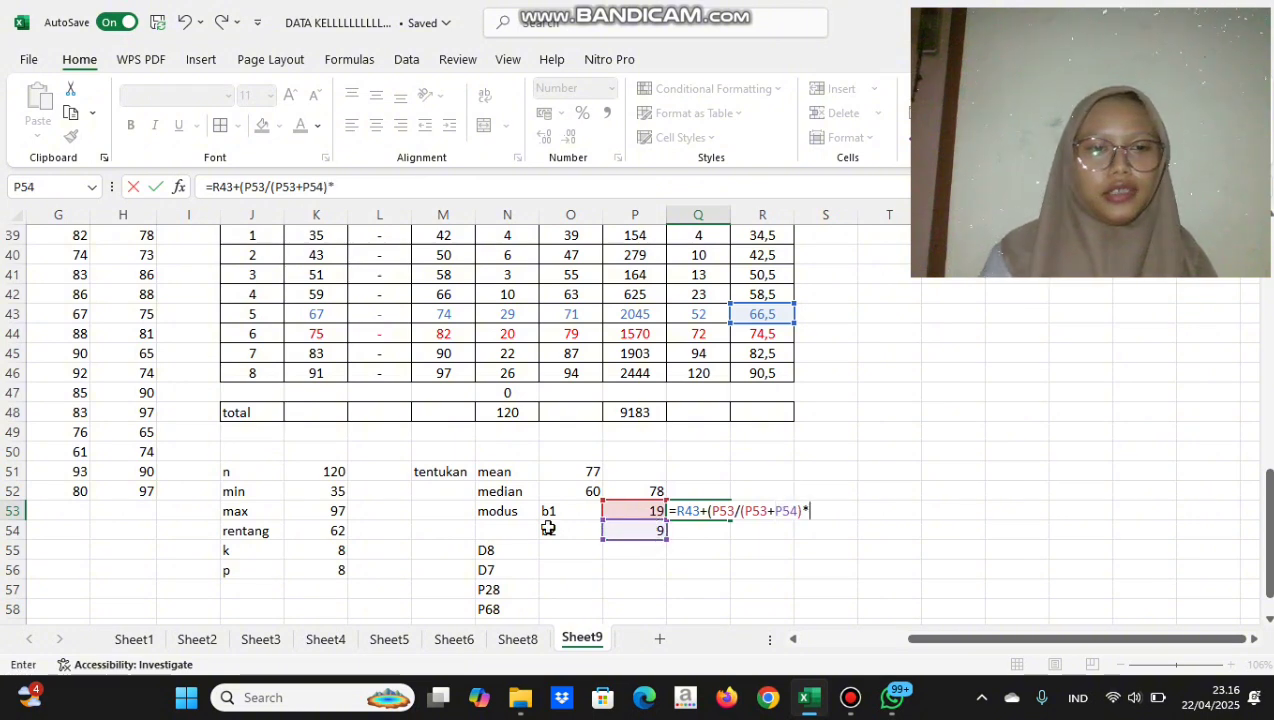
{"action": "left_click", "coordinate": [330, 566]}
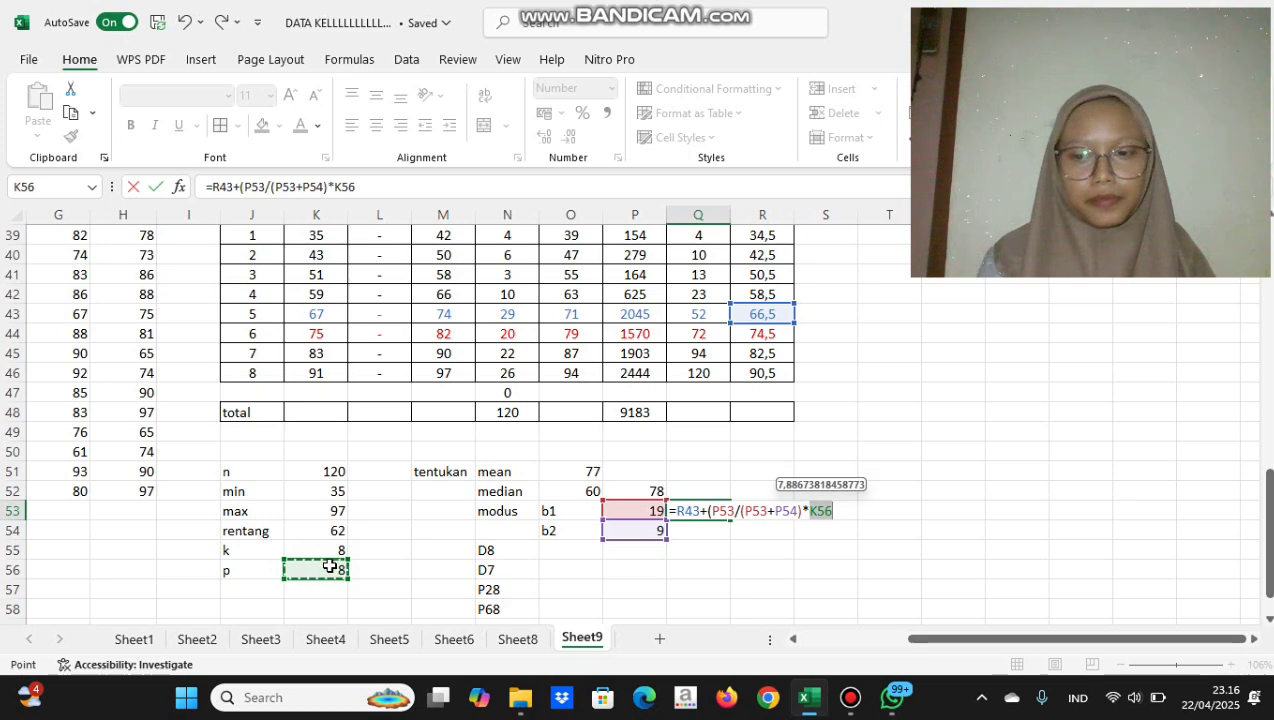
{"action": "type", "text": ")"}
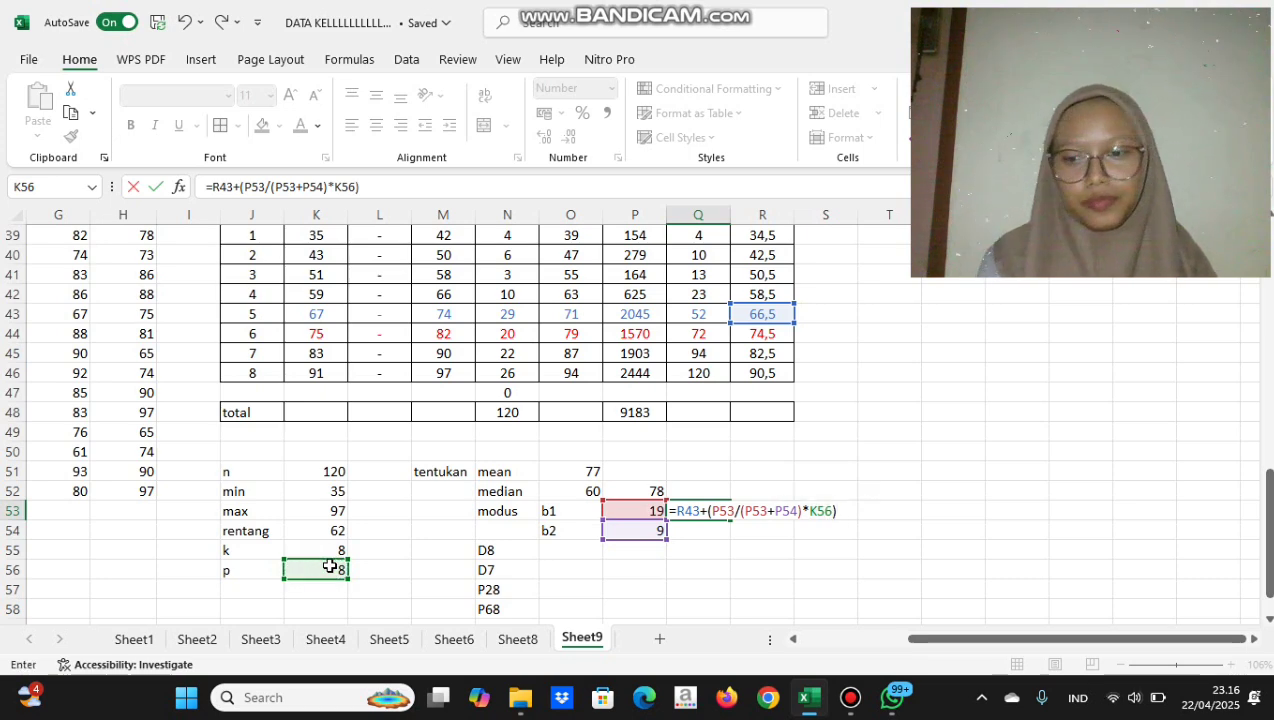
{"action": "key", "text": "Return"}
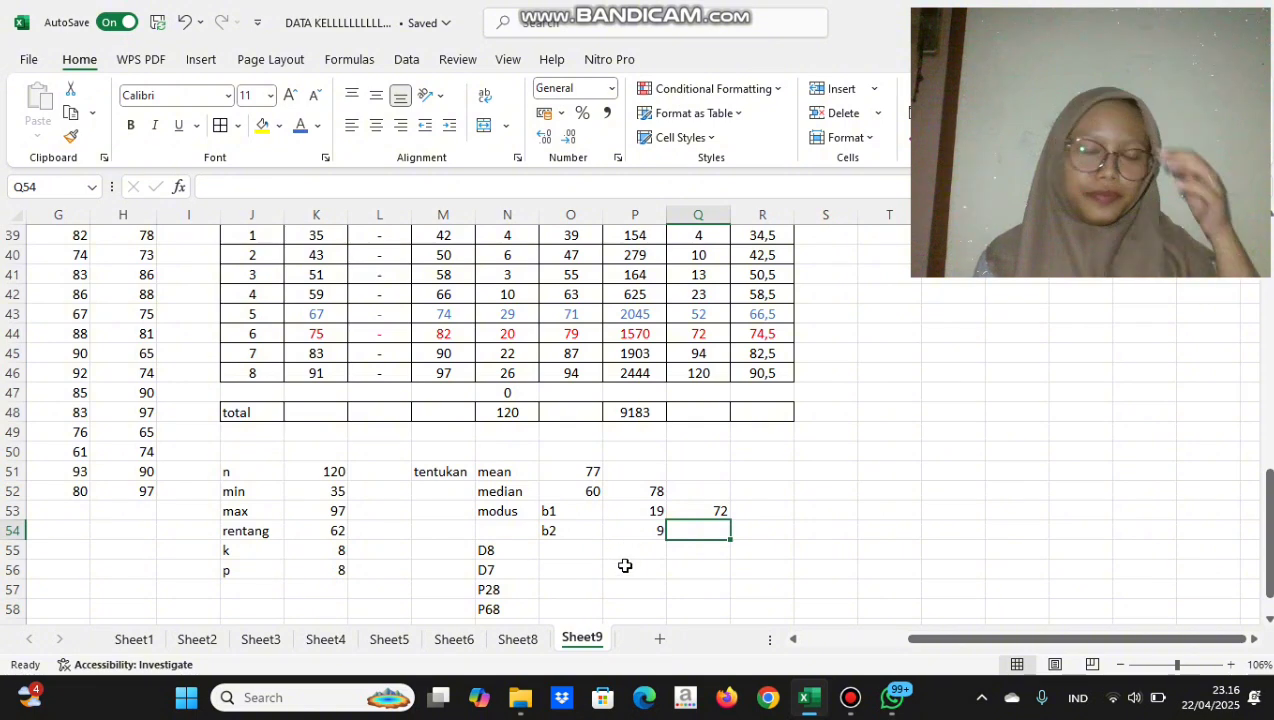
Calculate the D8 position in O55 with the formula =(8/10)*K51
{"action": "scroll", "coordinate": [605, 533], "scroll_direction": "down", "scroll_amount": 1}
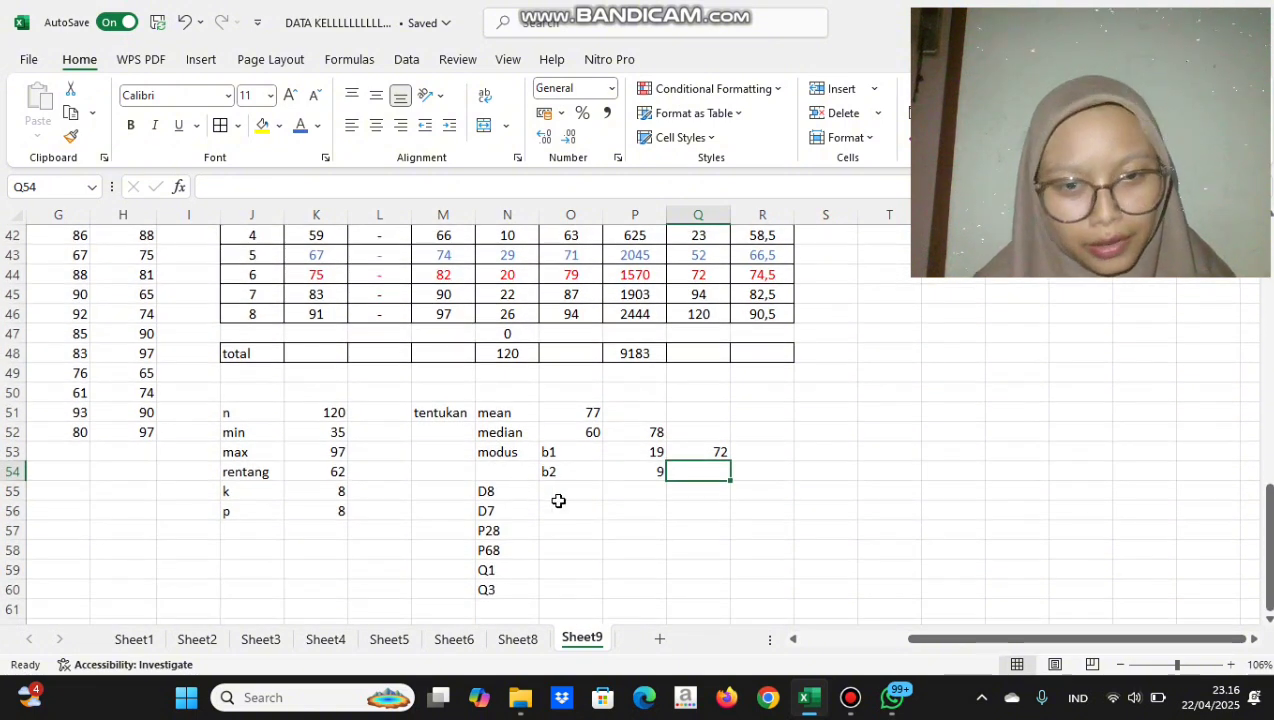
{"action": "left_click", "coordinate": [564, 494]}
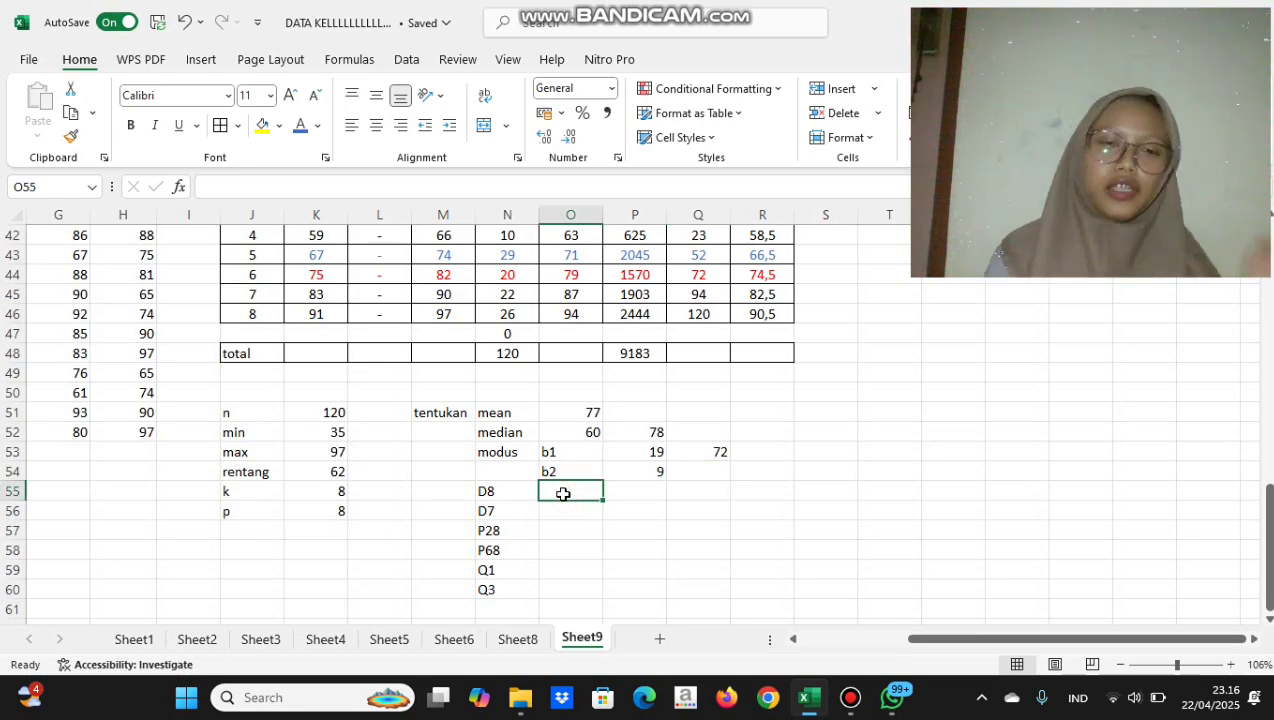
{"action": "type", "text": "="}
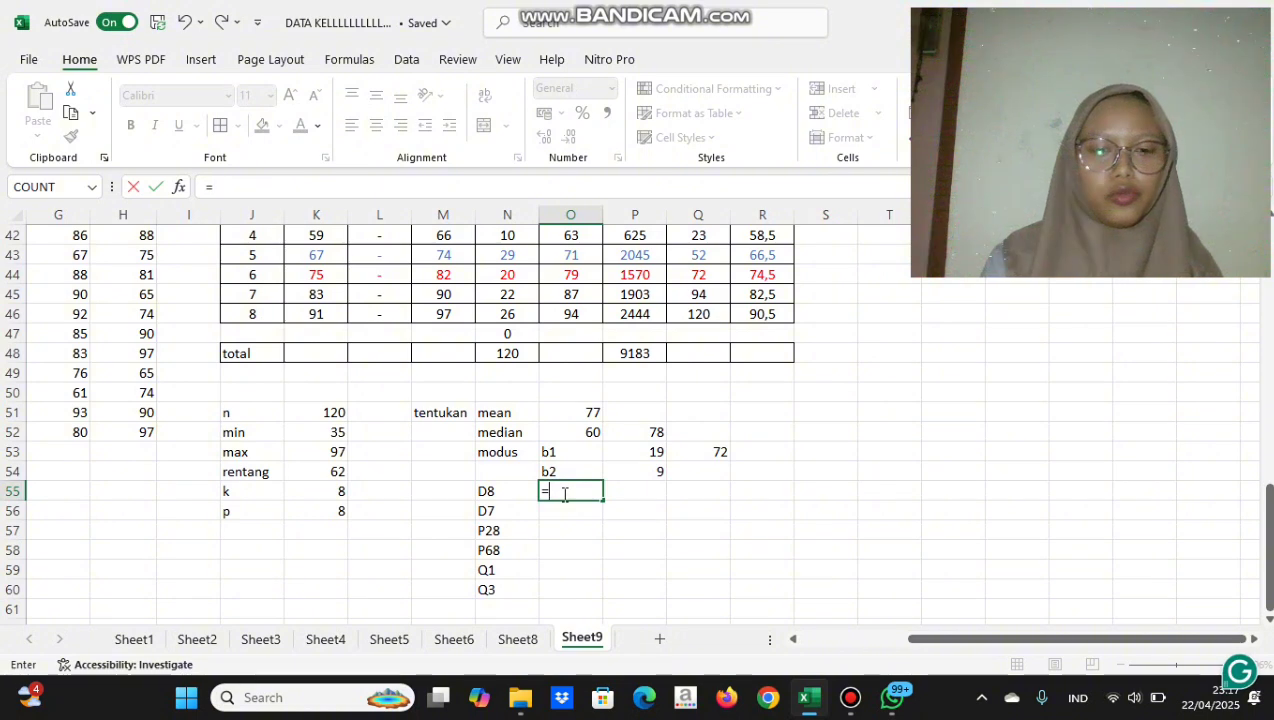
{"action": "type", "text": "("}
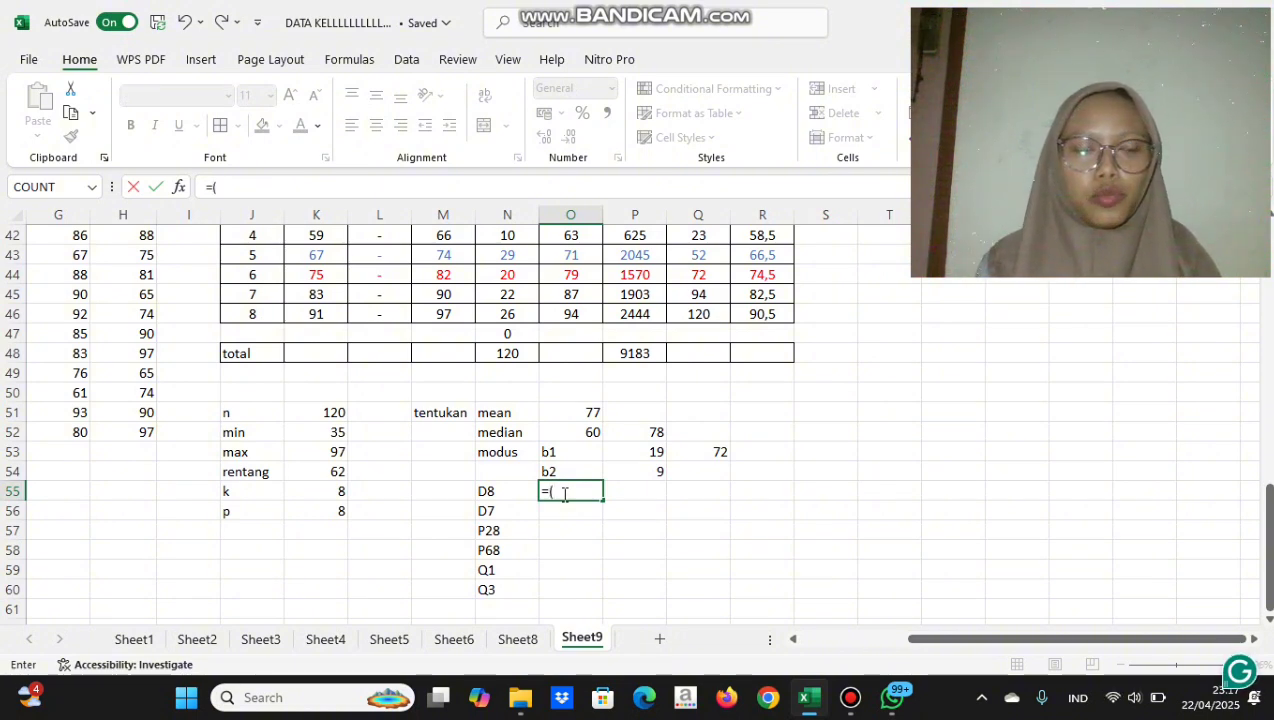
{"action": "type", "text": "8/10"}
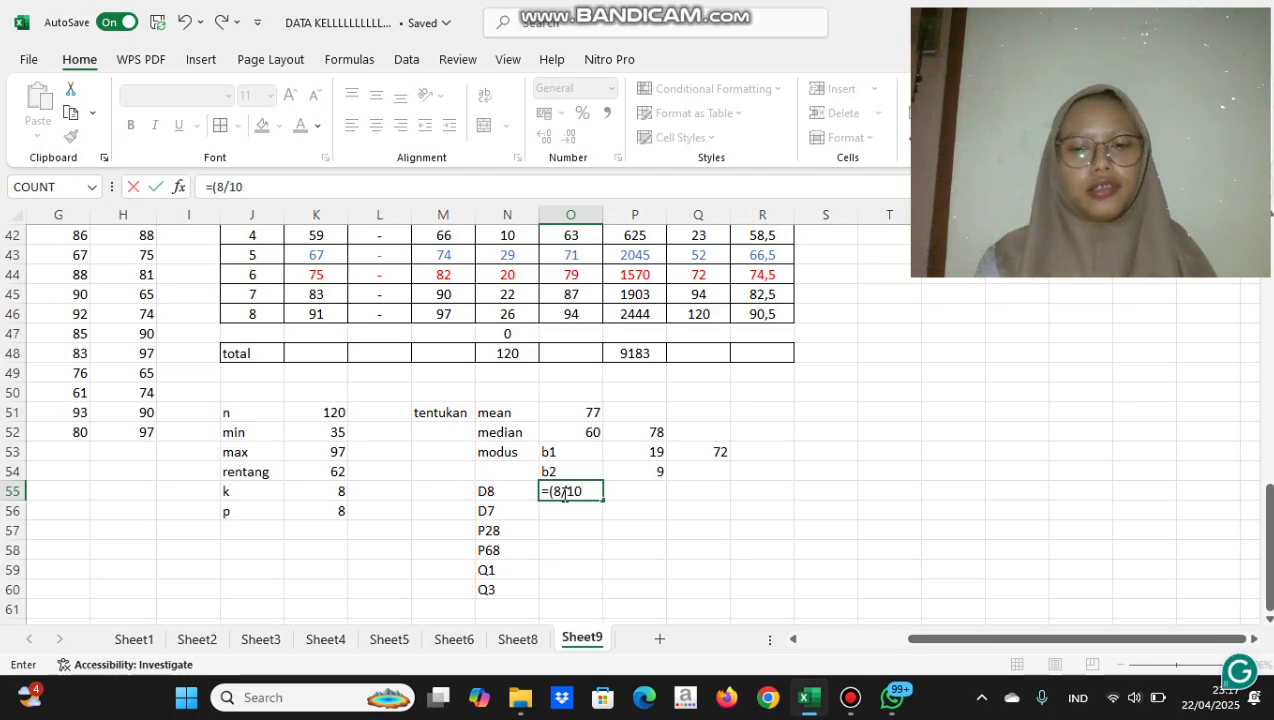
{"action": "type", "text": ")*"}
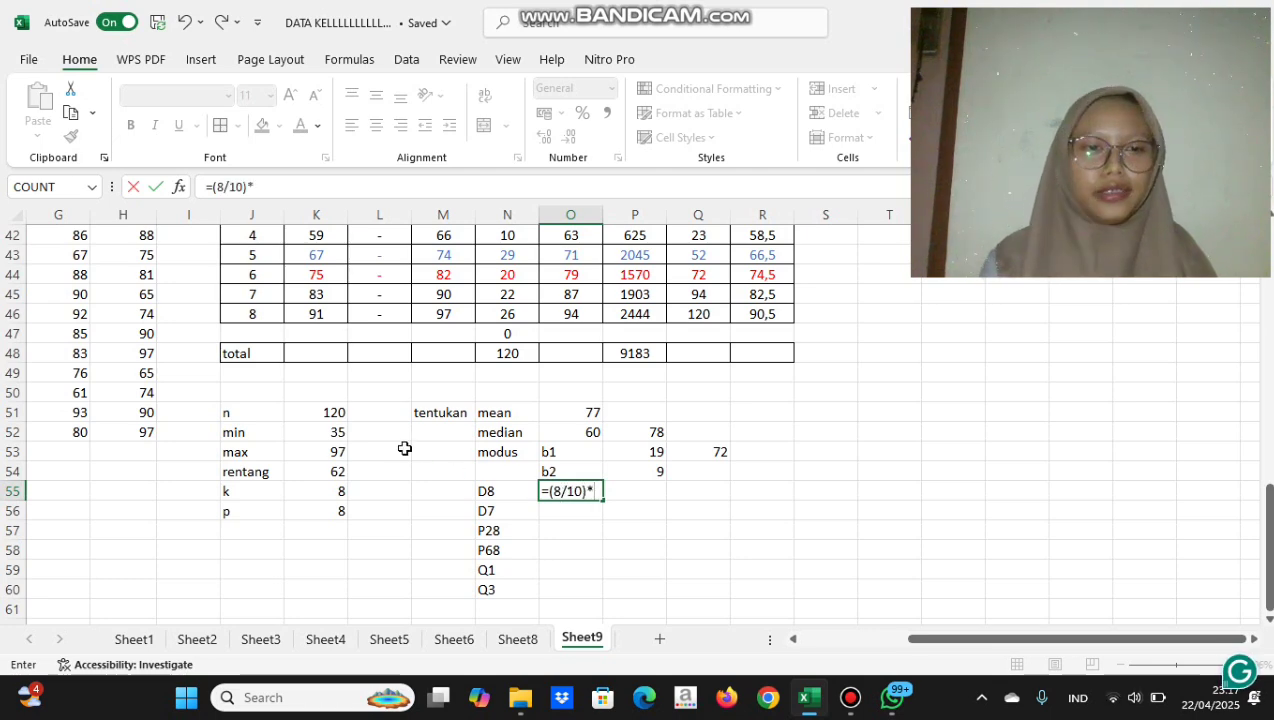
{"action": "left_click", "coordinate": [335, 412]}
{"action": "key", "text": "Return"}
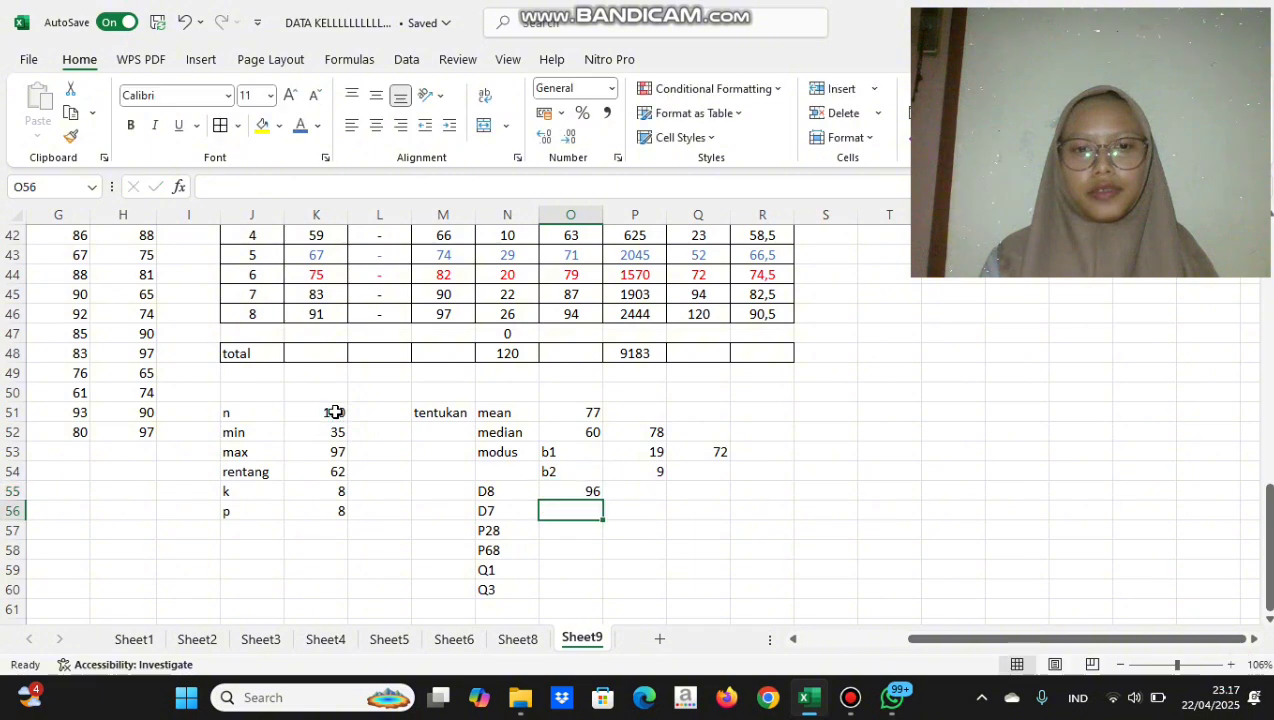
Color the font of class 8 in the frequency table, K46:R46, dark green to mark the D8 class
{"action": "scroll", "coordinate": [610, 456], "scroll_direction": "up", "scroll_amount": 1}
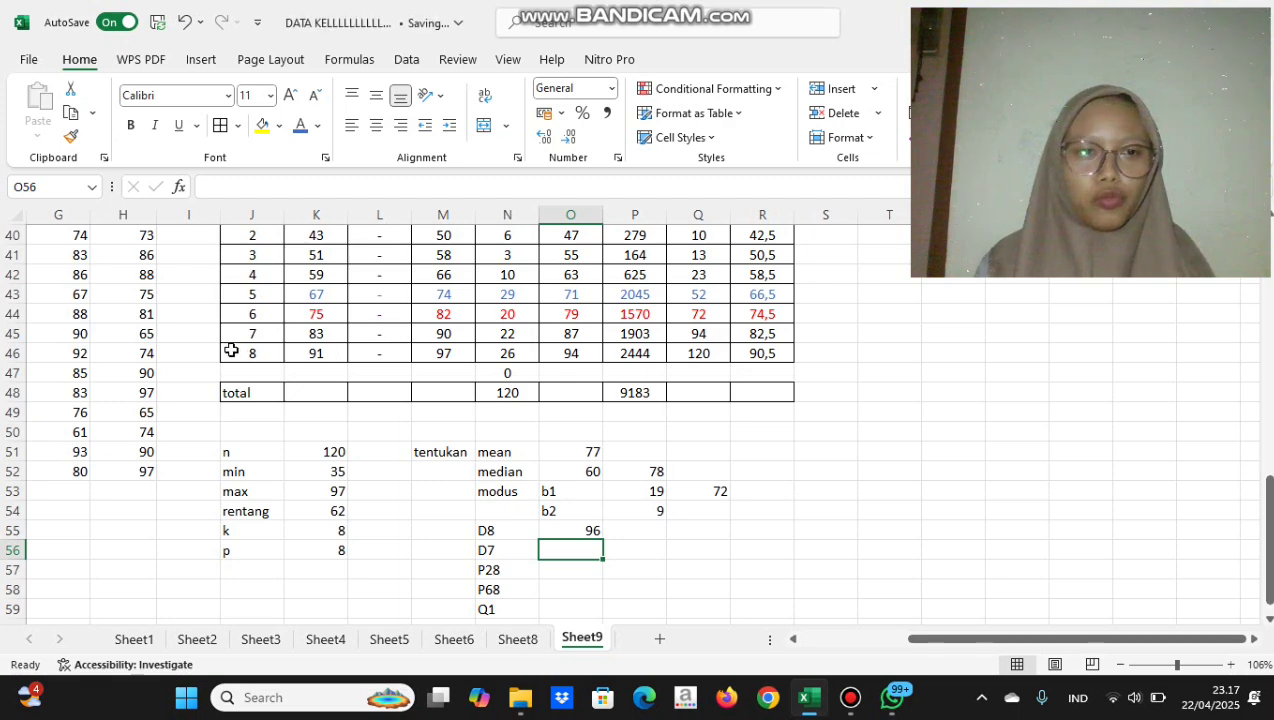
{"action": "left_click_drag", "start_coordinate": [313, 356], "coordinate": [772, 350]}
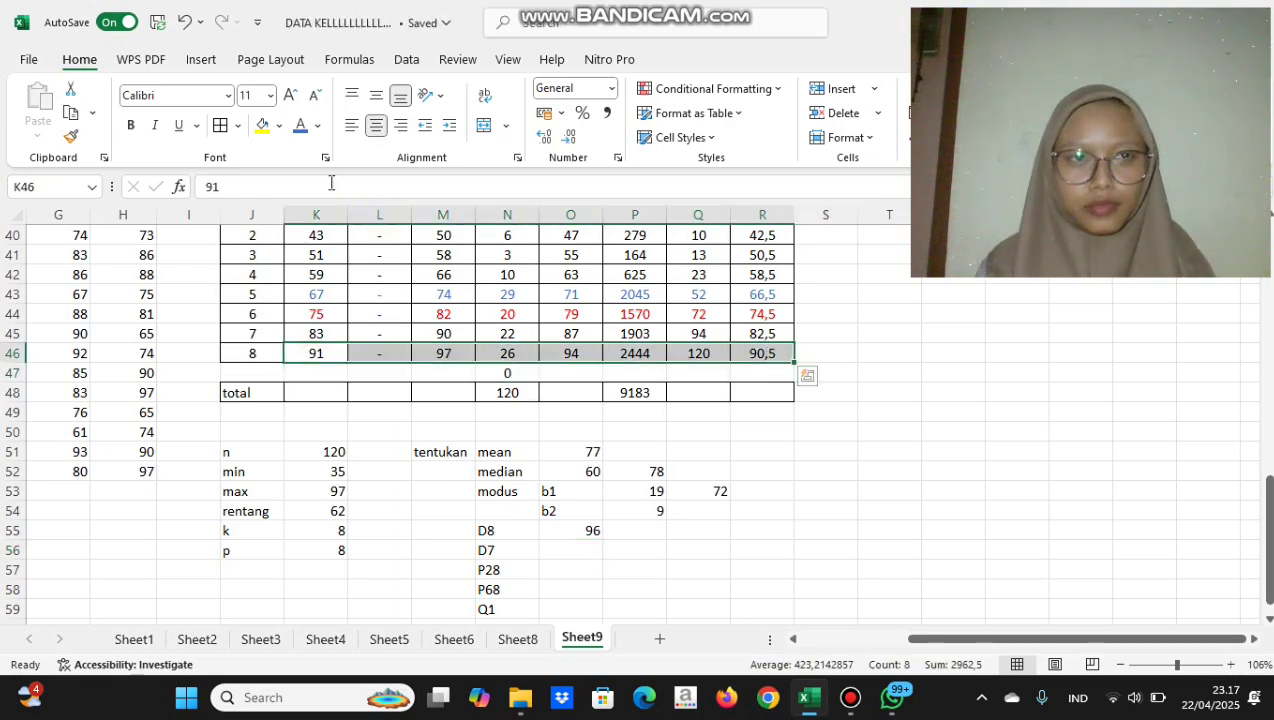
{"action": "left_click", "coordinate": [317, 126]}
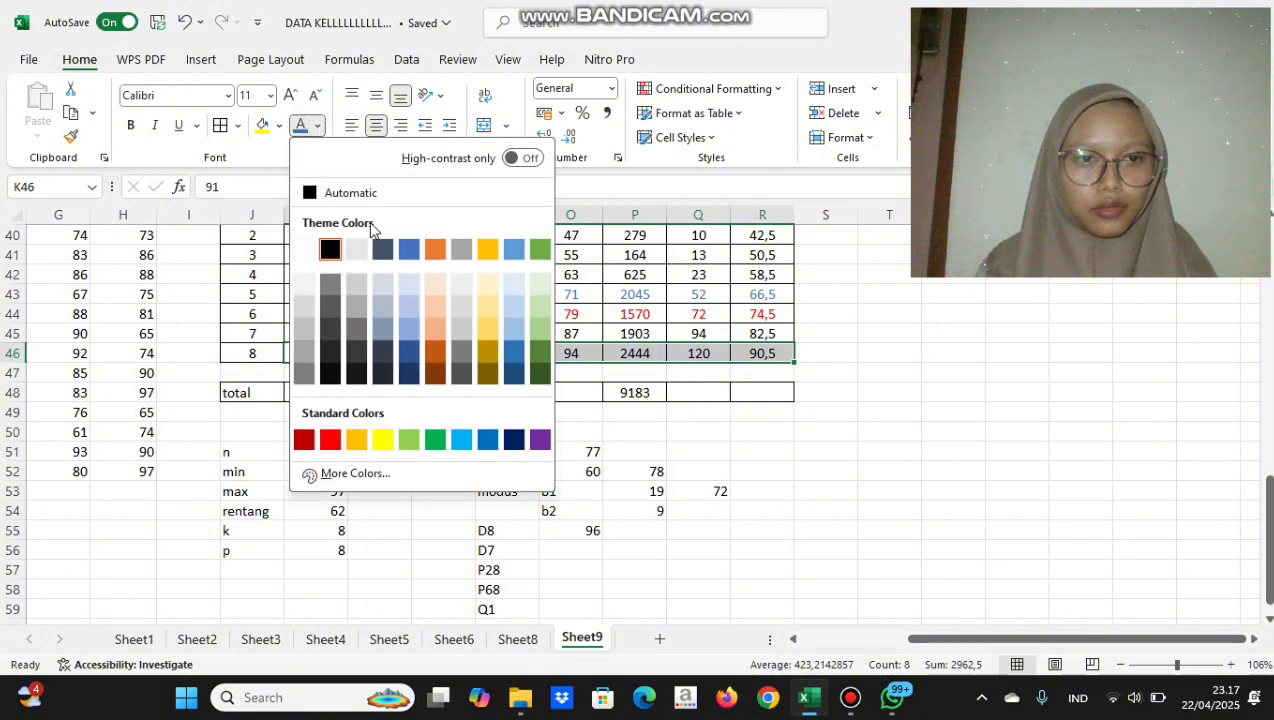
{"action": "left_click", "coordinate": [539, 359]}
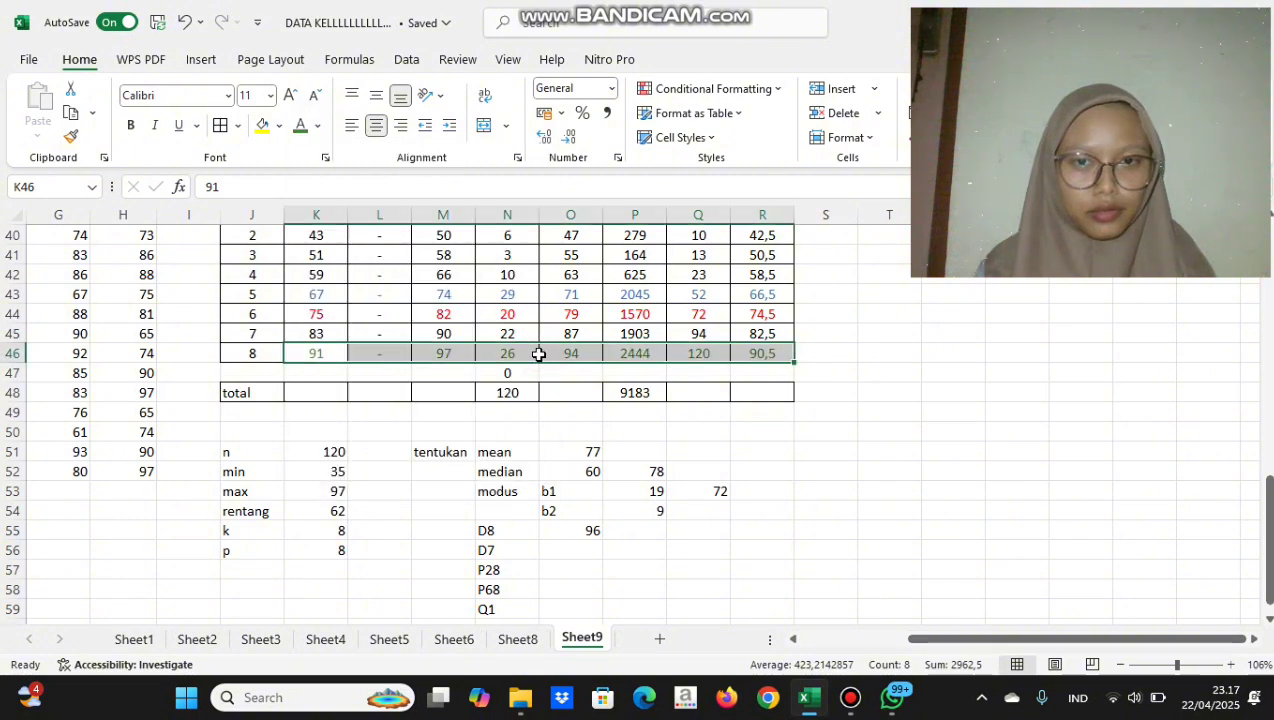
{"action": "left_click", "coordinate": [856, 417]}
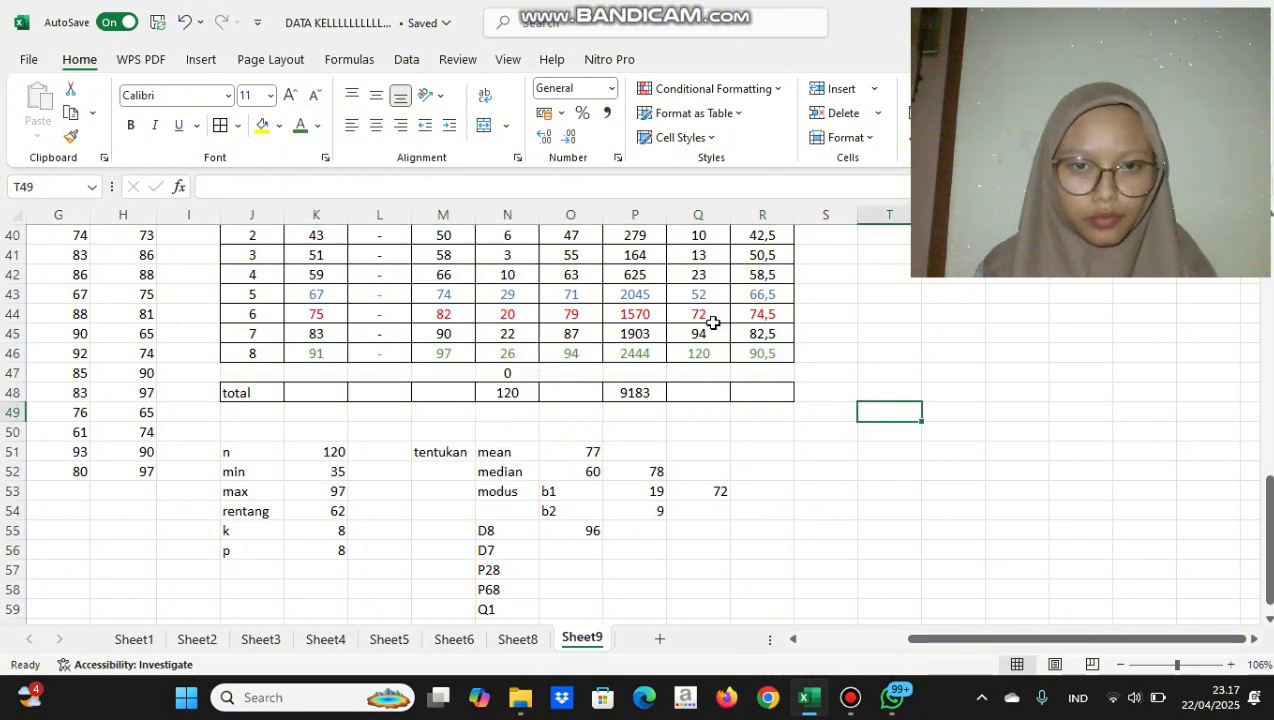
Calculate D8 in P55 with the formula =R46+((O55-Q45)/N46)*K56
{"action": "left_click", "coordinate": [646, 536]}
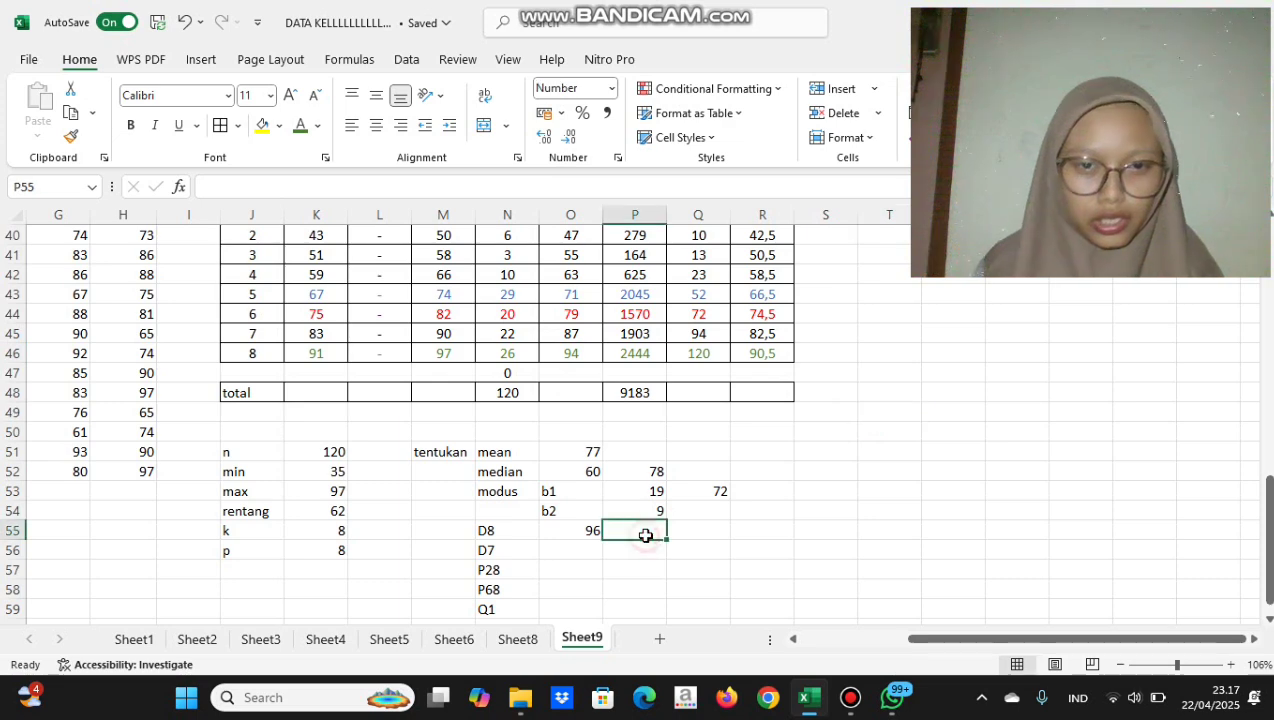
{"action": "type", "text": "="}
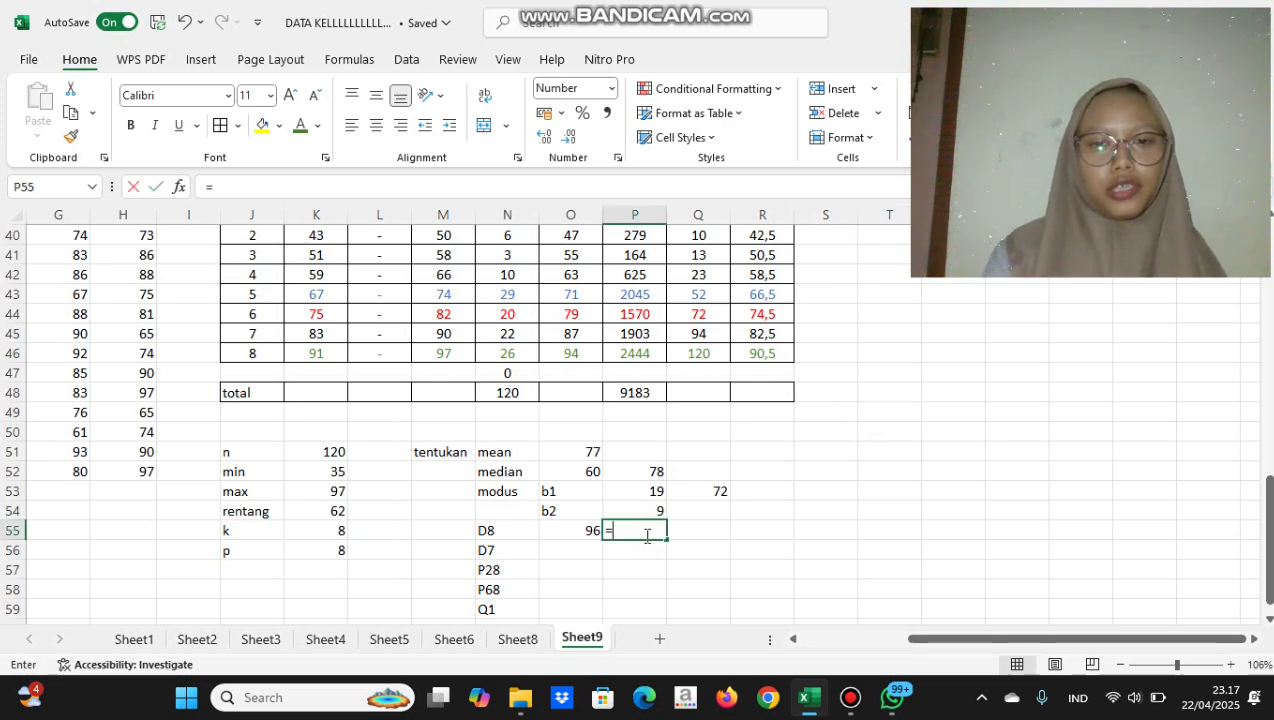
{"action": "left_click", "coordinate": [763, 354]}
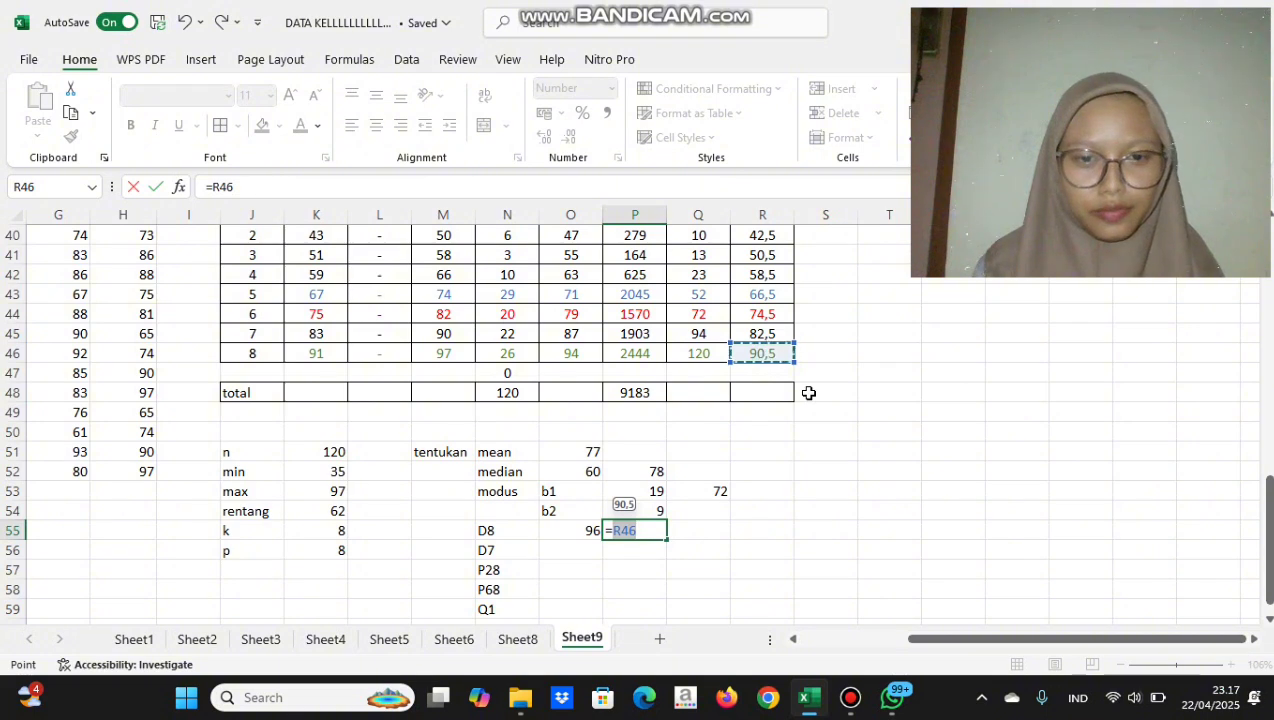
{"action": "type", "text": "+(("}
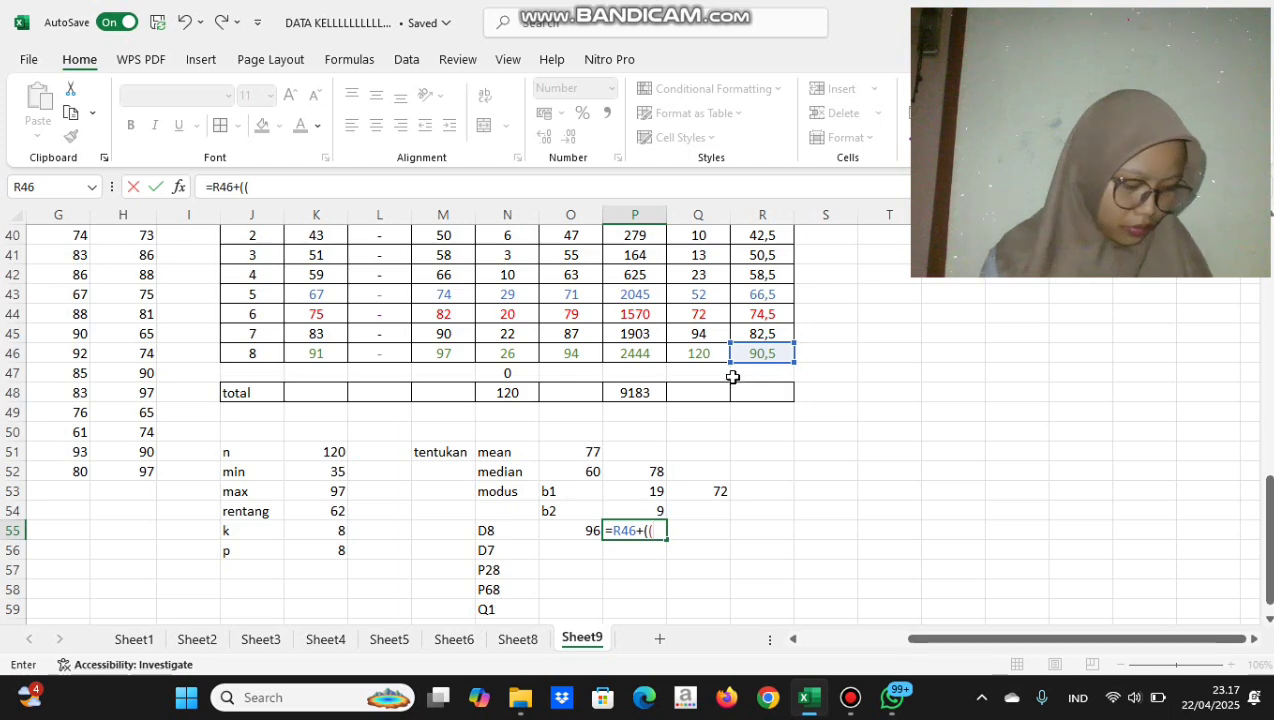
{"action": "left_click", "coordinate": [587, 530]}
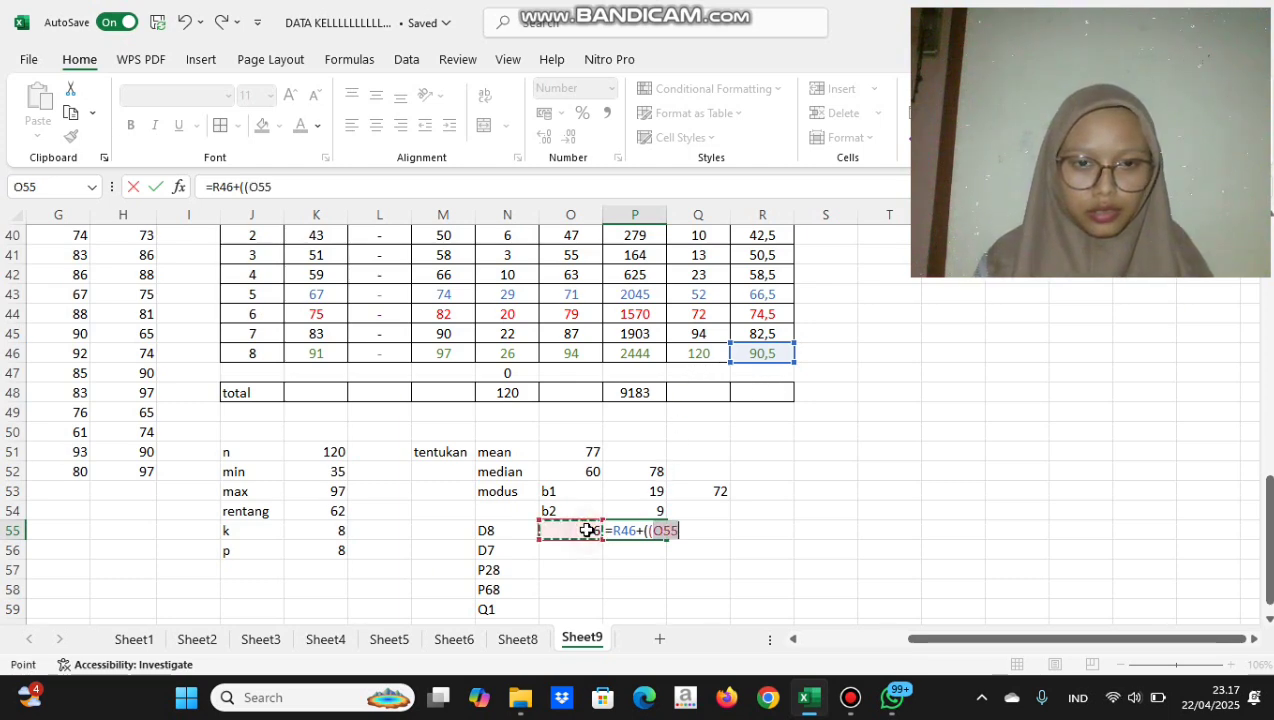
{"action": "type", "text": "-"}
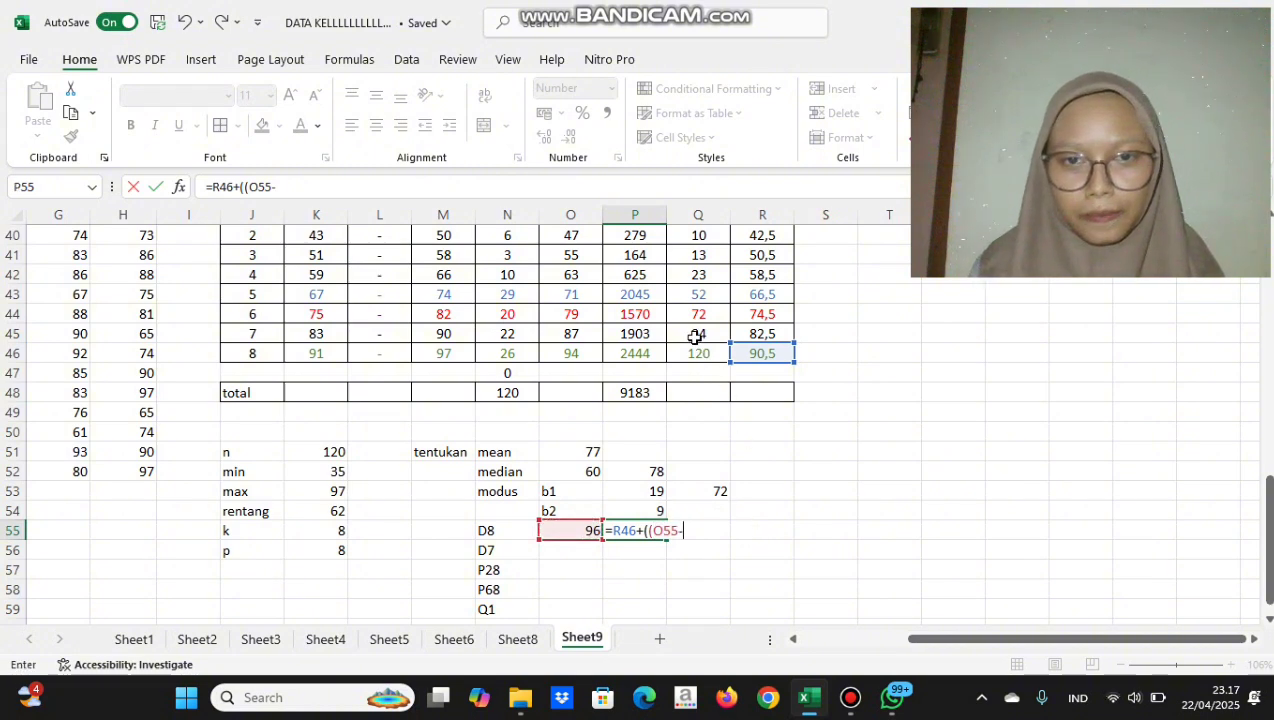
{"action": "left_click", "coordinate": [692, 333]}
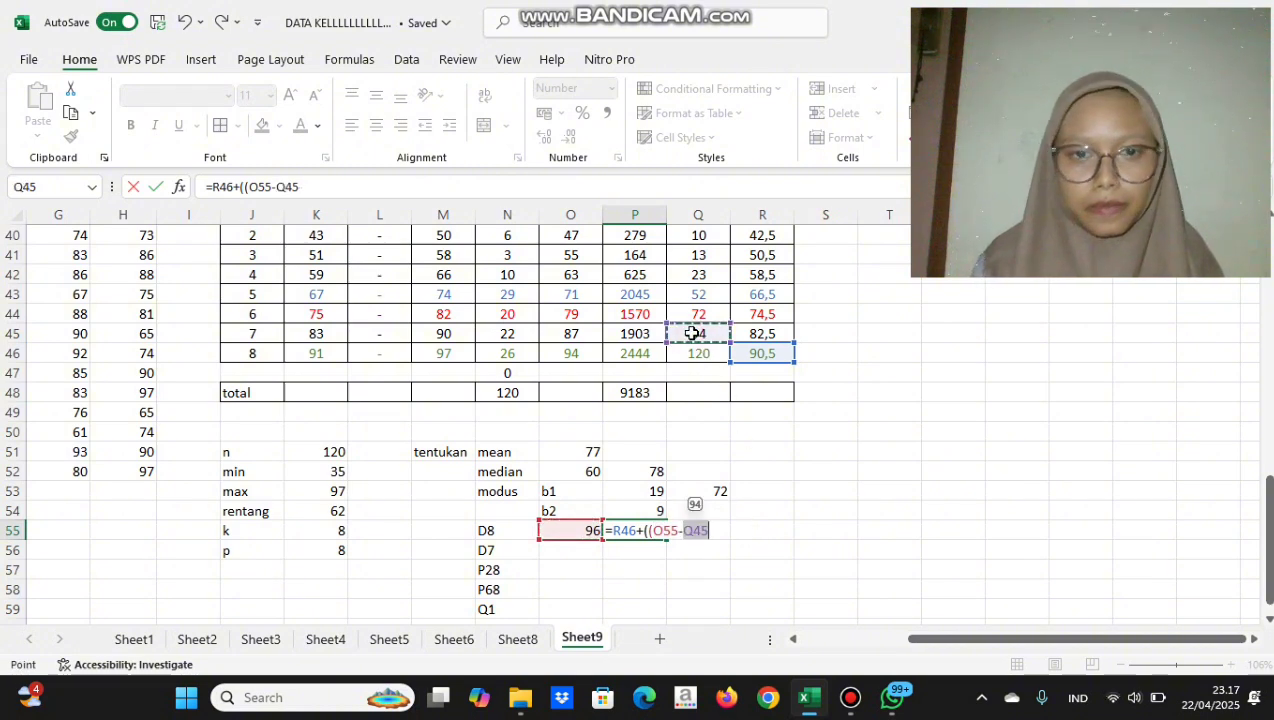
{"action": "type", "text": ")/"}
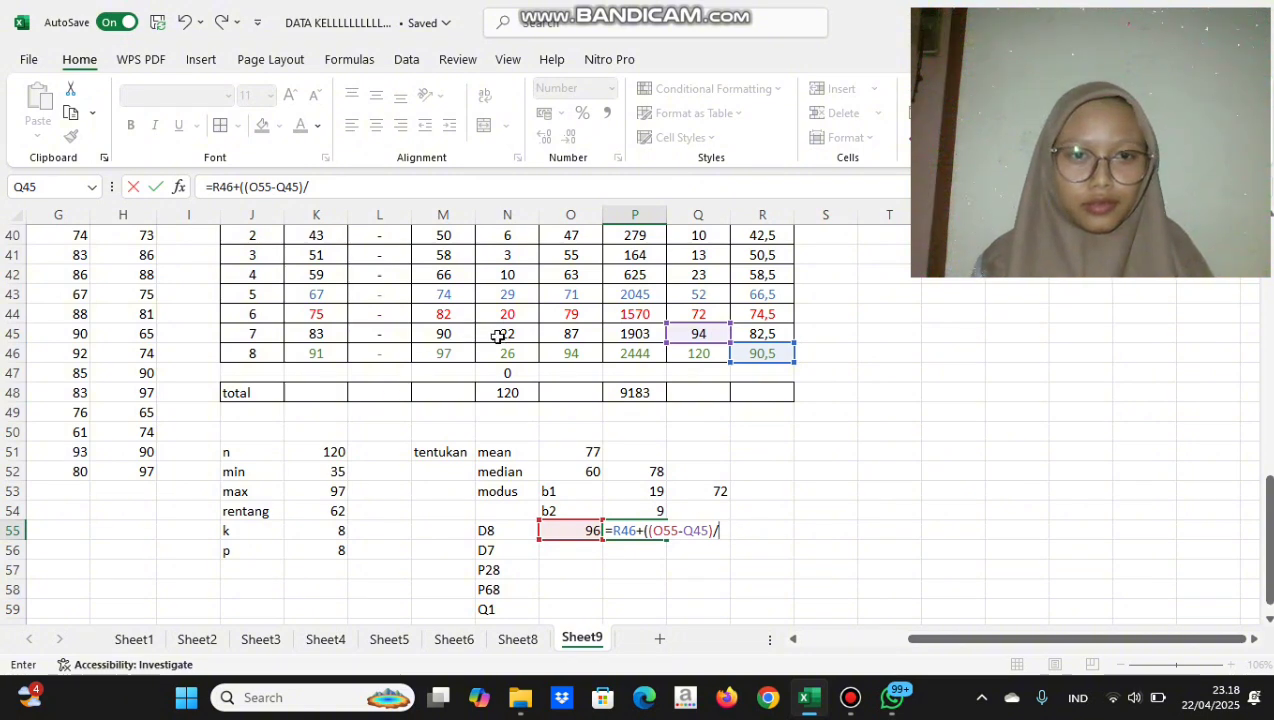
{"action": "scroll", "coordinate": [498, 337], "scroll_direction": "up", "scroll_amount": 1}
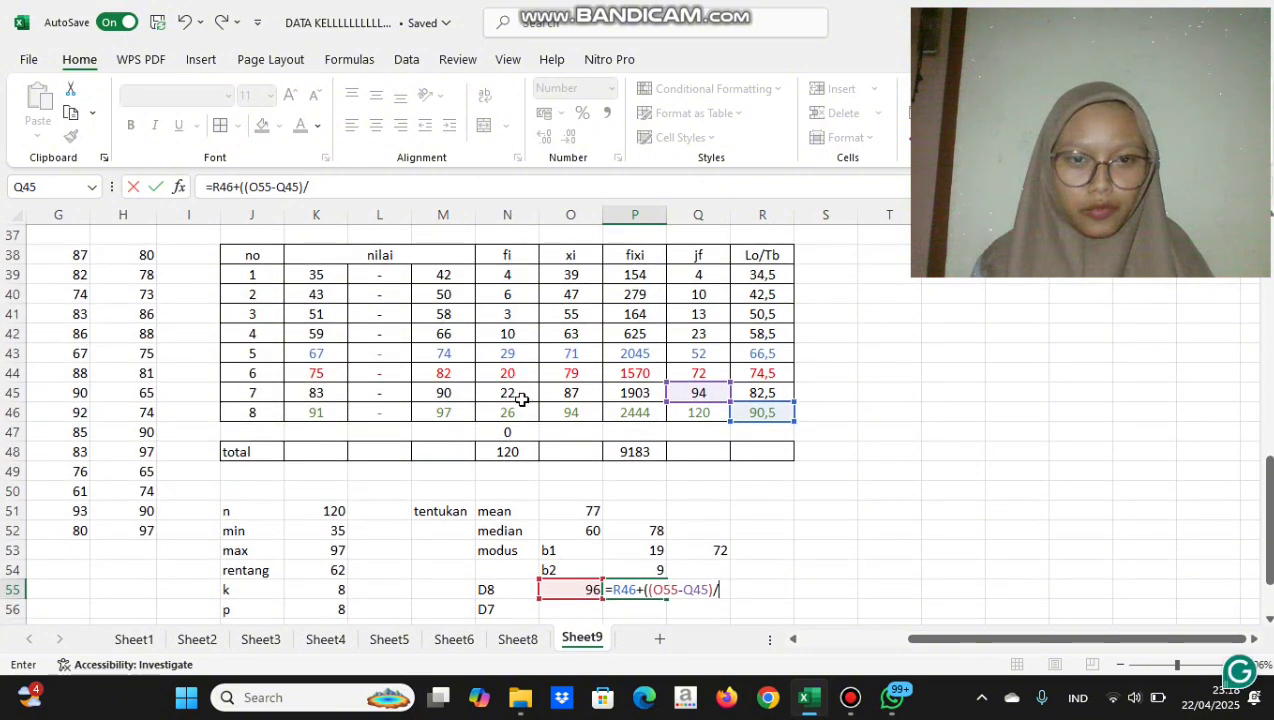
{"action": "left_click", "coordinate": [519, 412]}
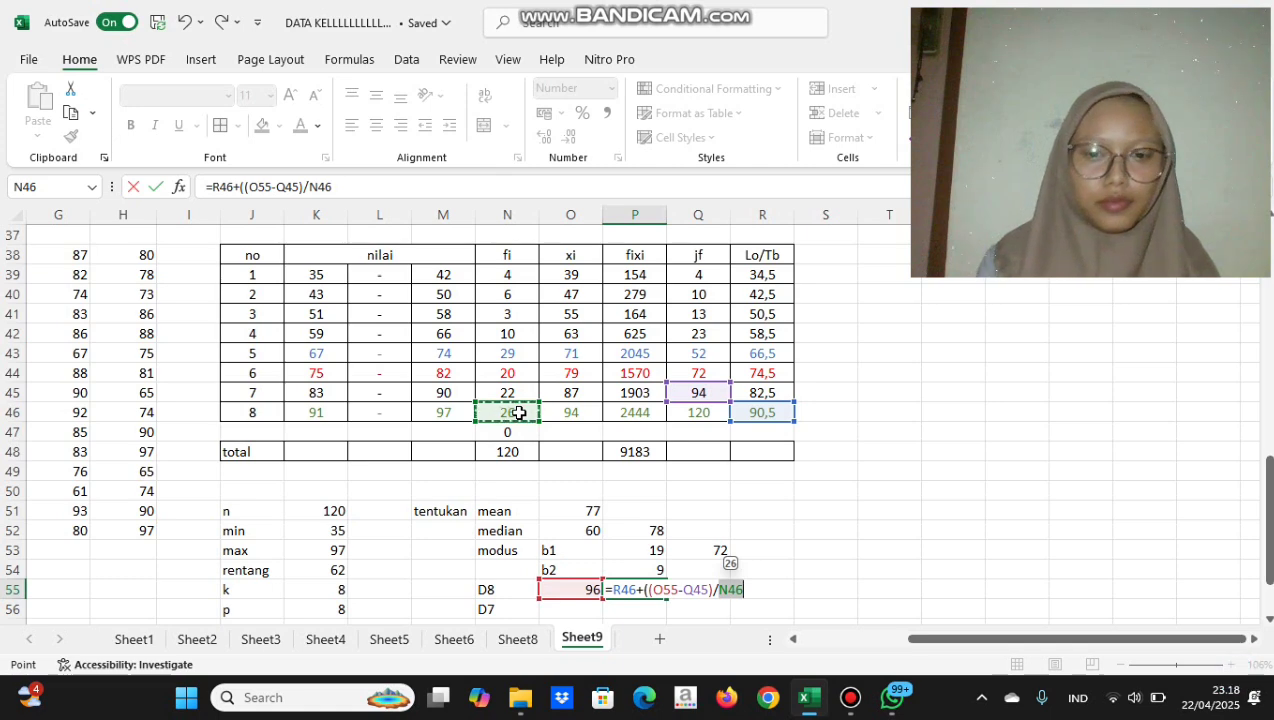
{"action": "type", "text": ")"}
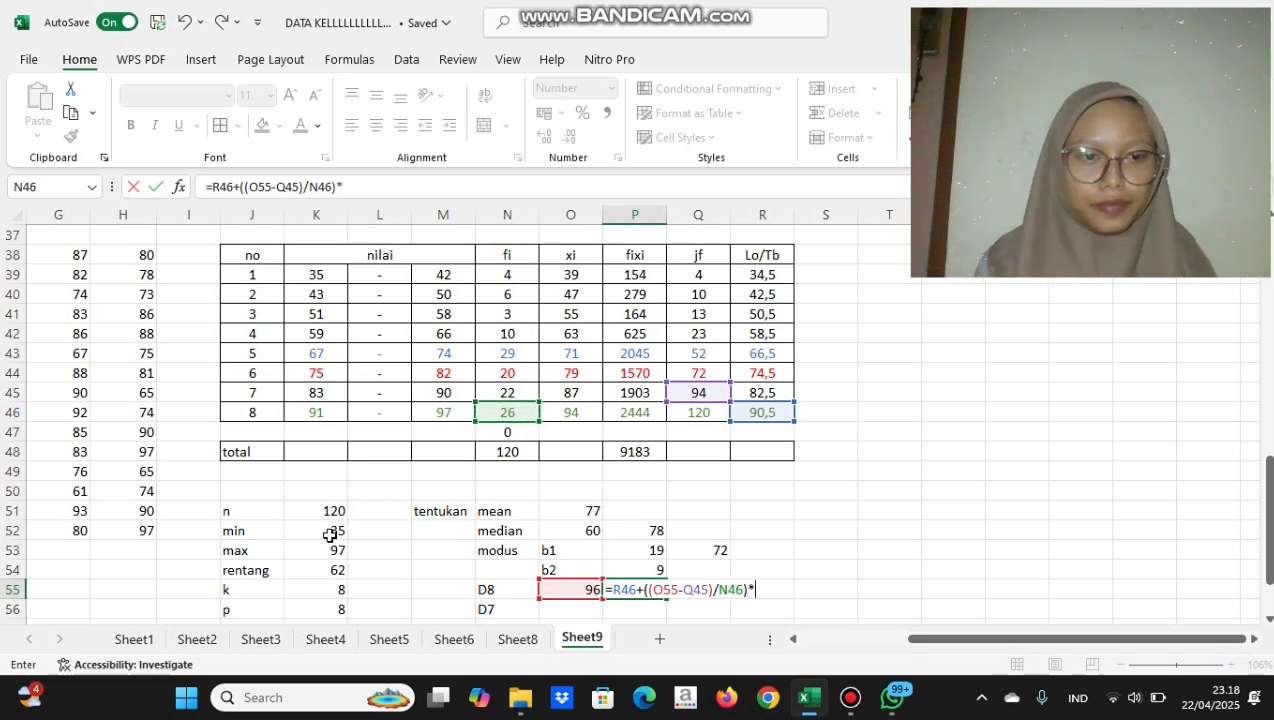
{"action": "type", "text": "*"}
{"action": "left_click", "coordinate": [341, 610]}
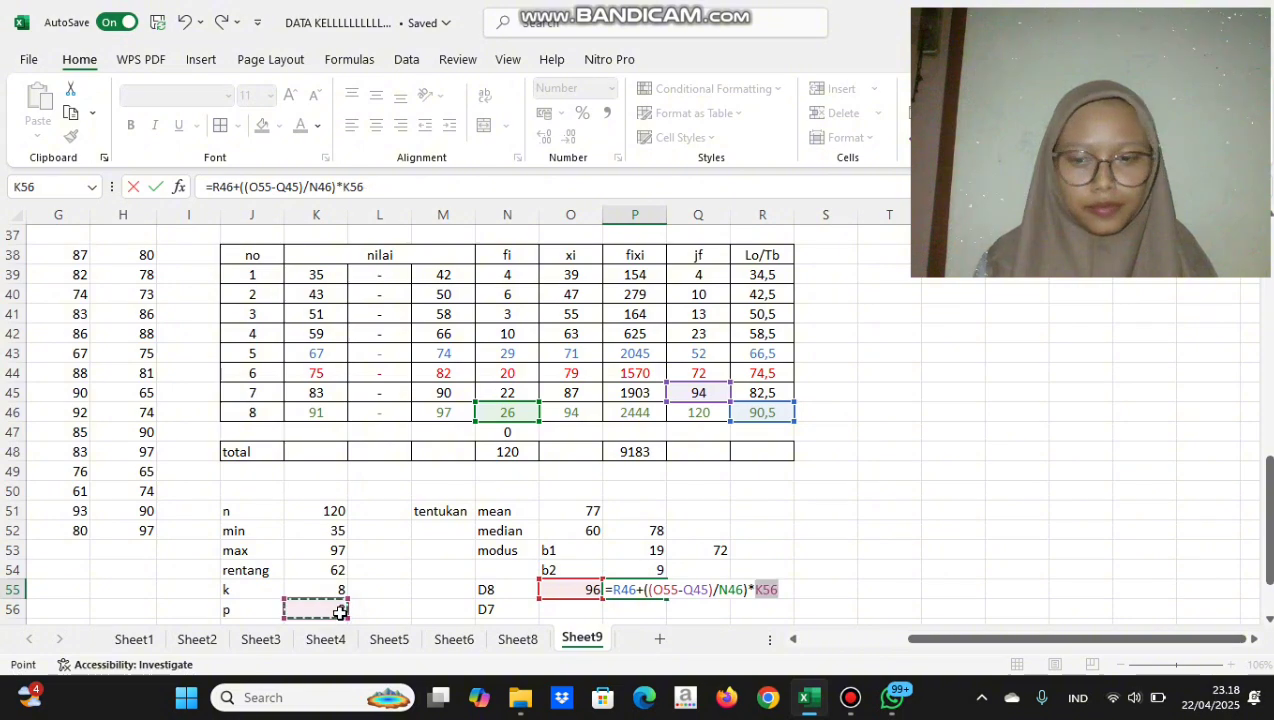
{"action": "key", "text": "Return"}
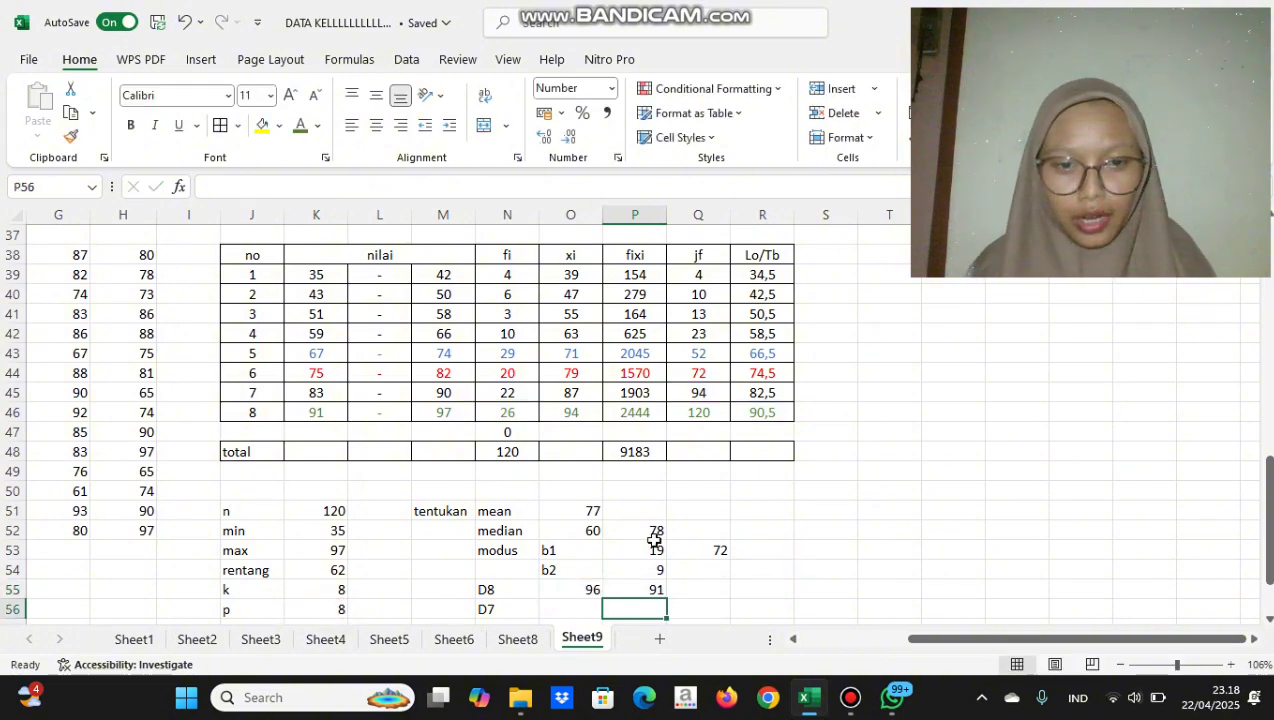
Calculate the D7 position in O56 with the formula =(7/10)*K51
{"action": "scroll", "coordinate": [653, 540], "scroll_direction": "down", "scroll_amount": 1}
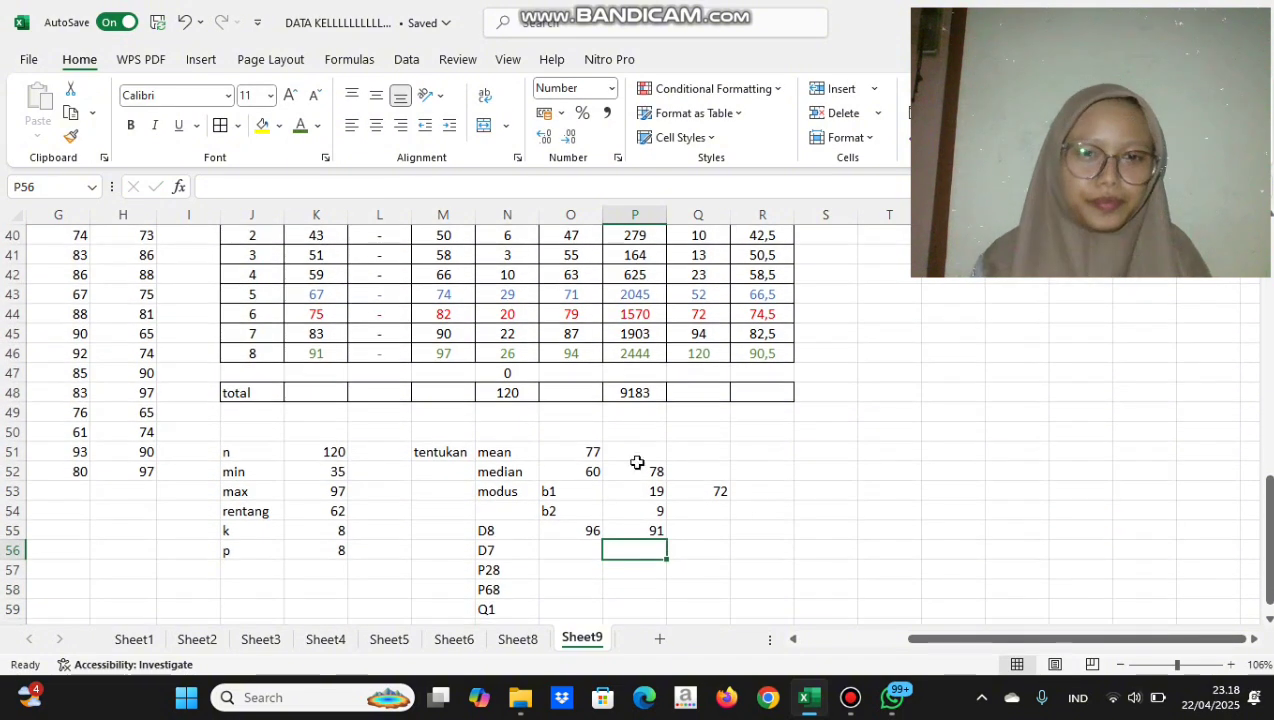
{"action": "left_click", "coordinate": [582, 551]}
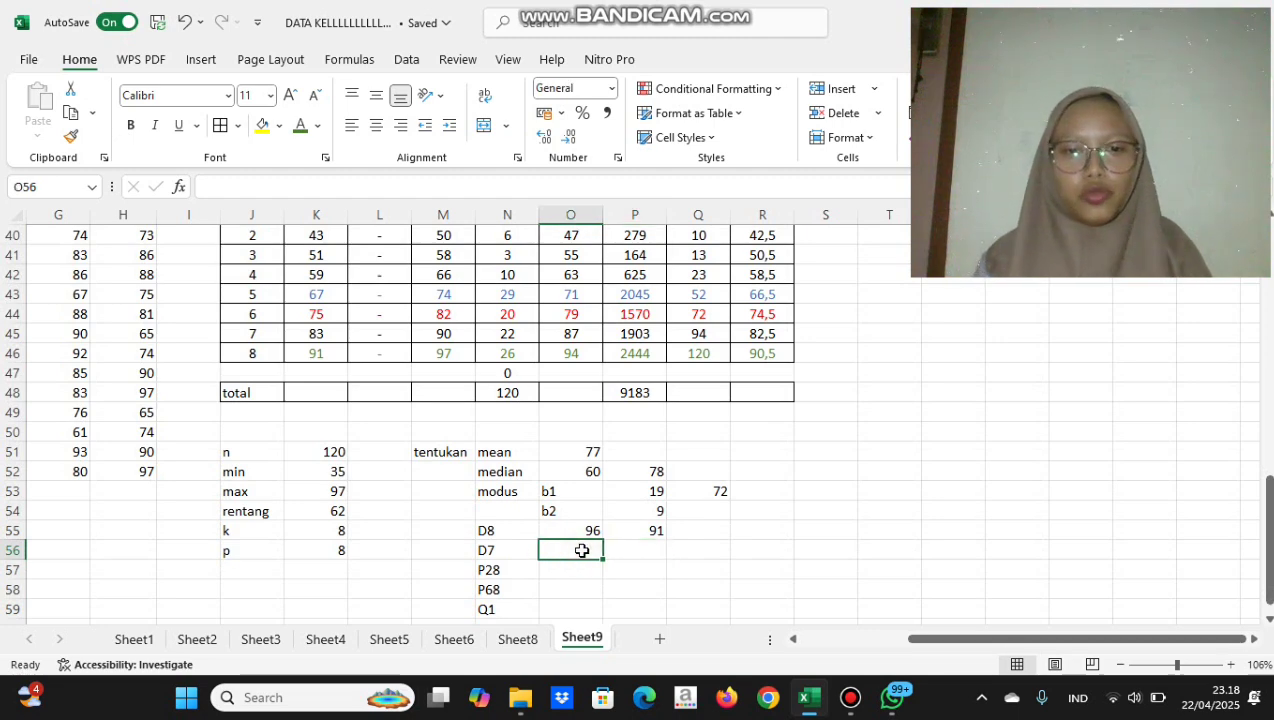
{"action": "type", "text": "="}
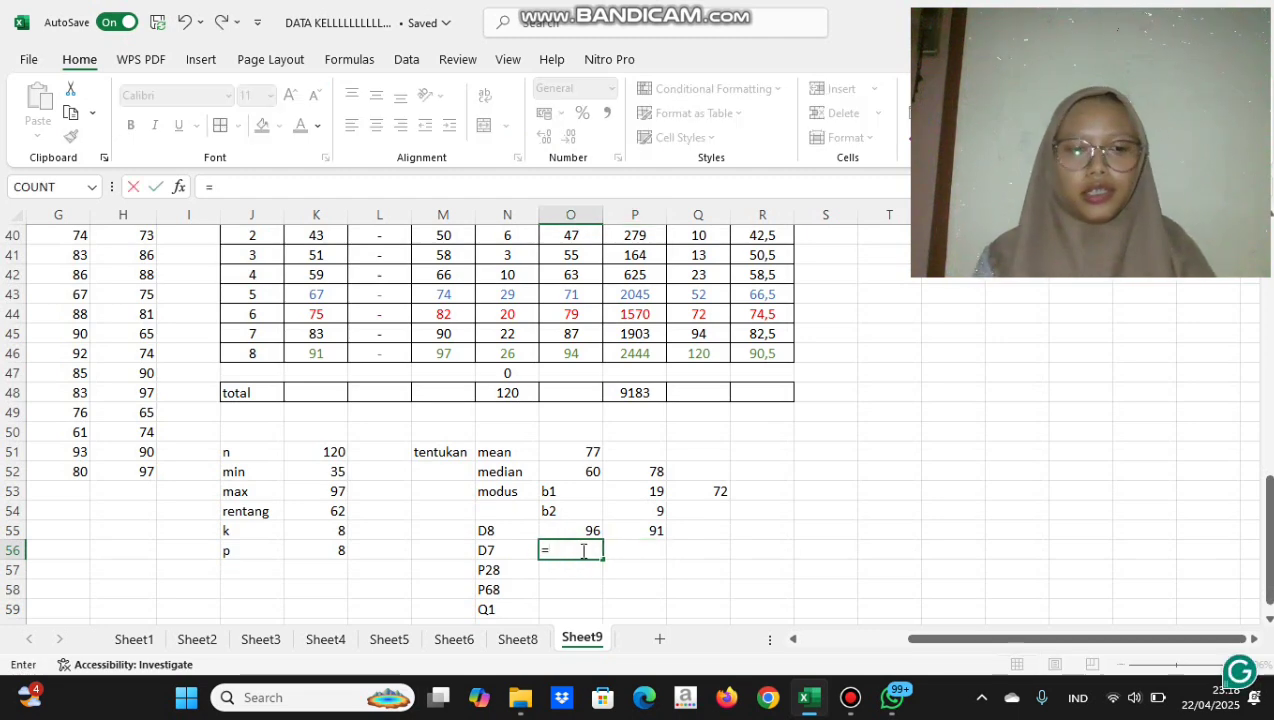
{"action": "type", "text": "(1"}
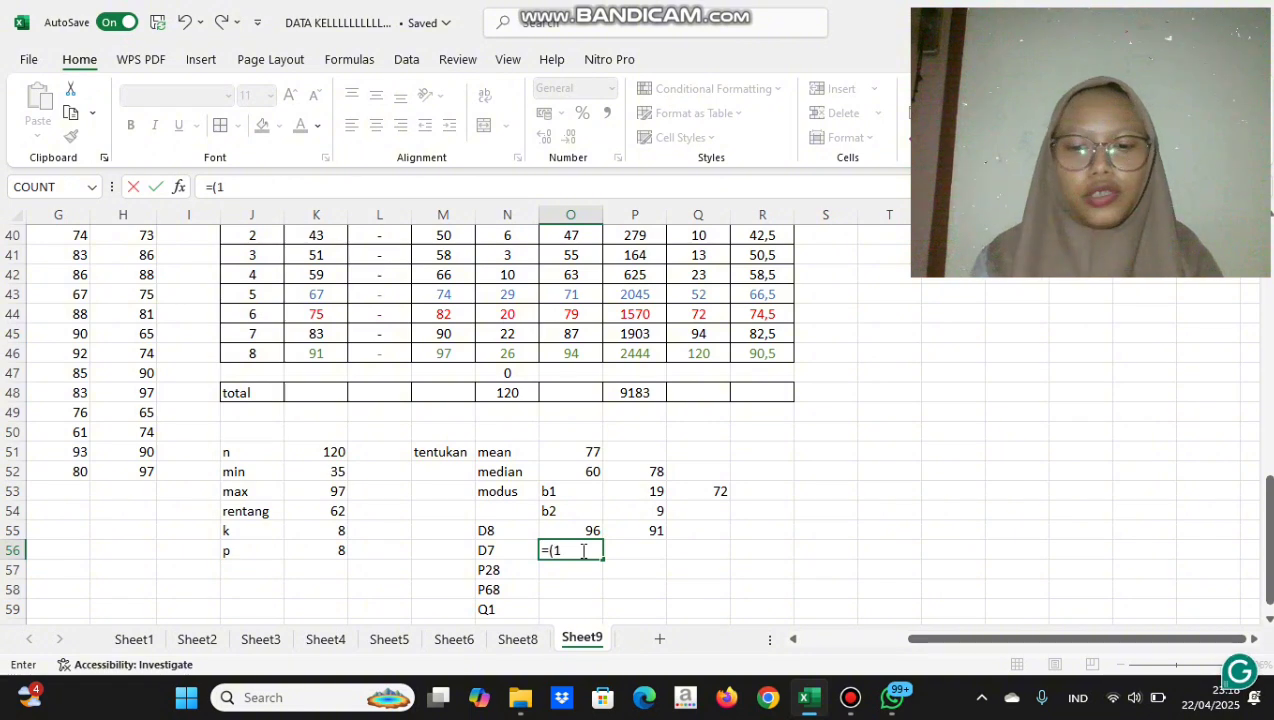
{"action": "key", "text": "BackSpace"}
{"action": "type", "text": "7"}
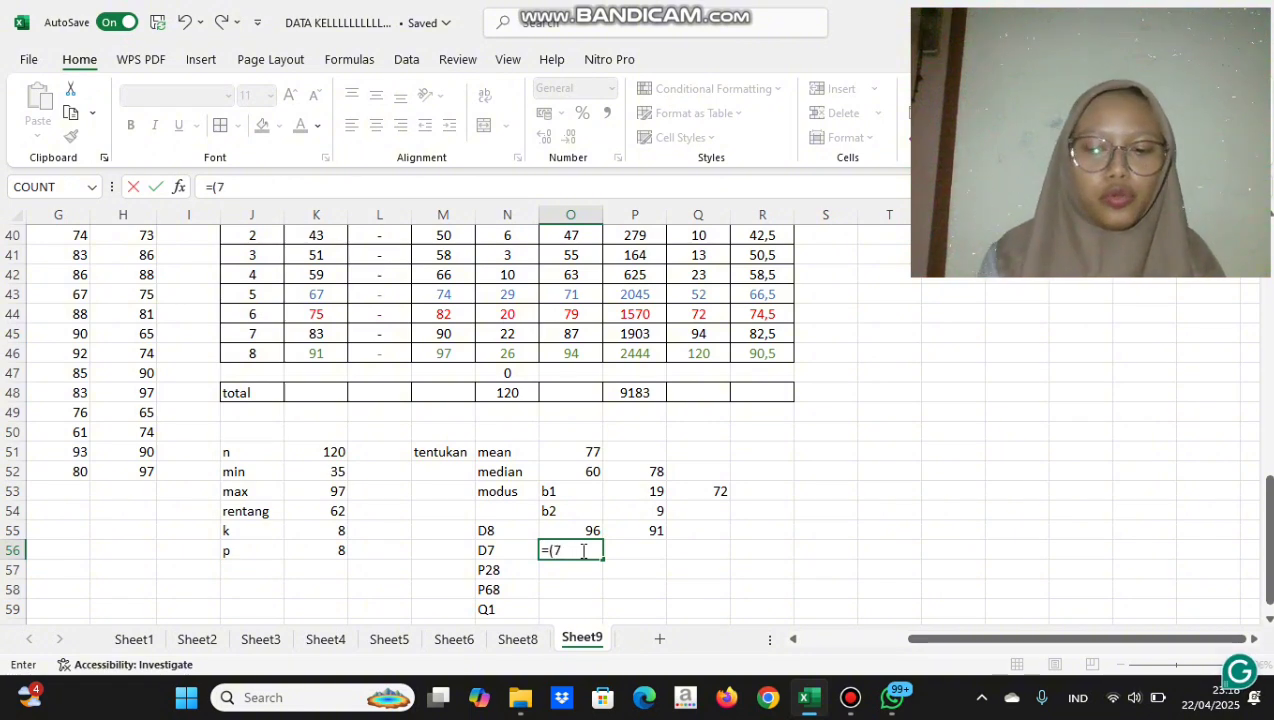
{"action": "type", "text": "/10"}
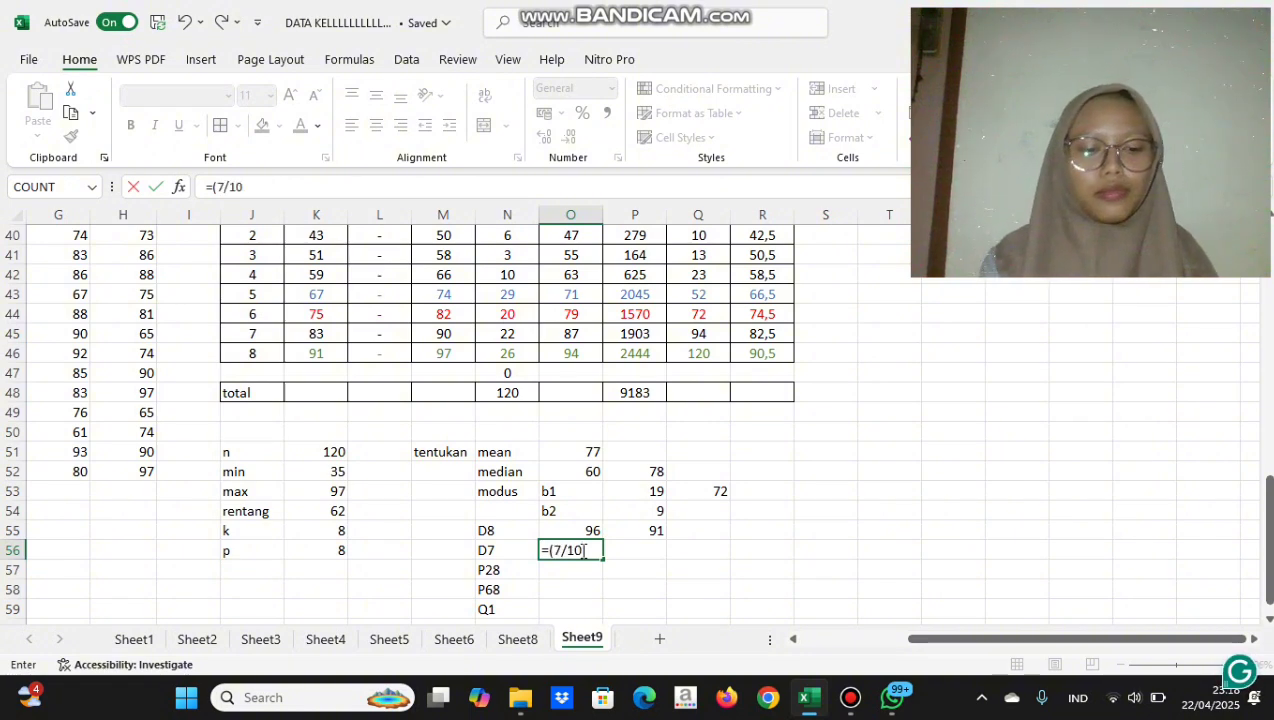
{"action": "type", "text": ")*"}
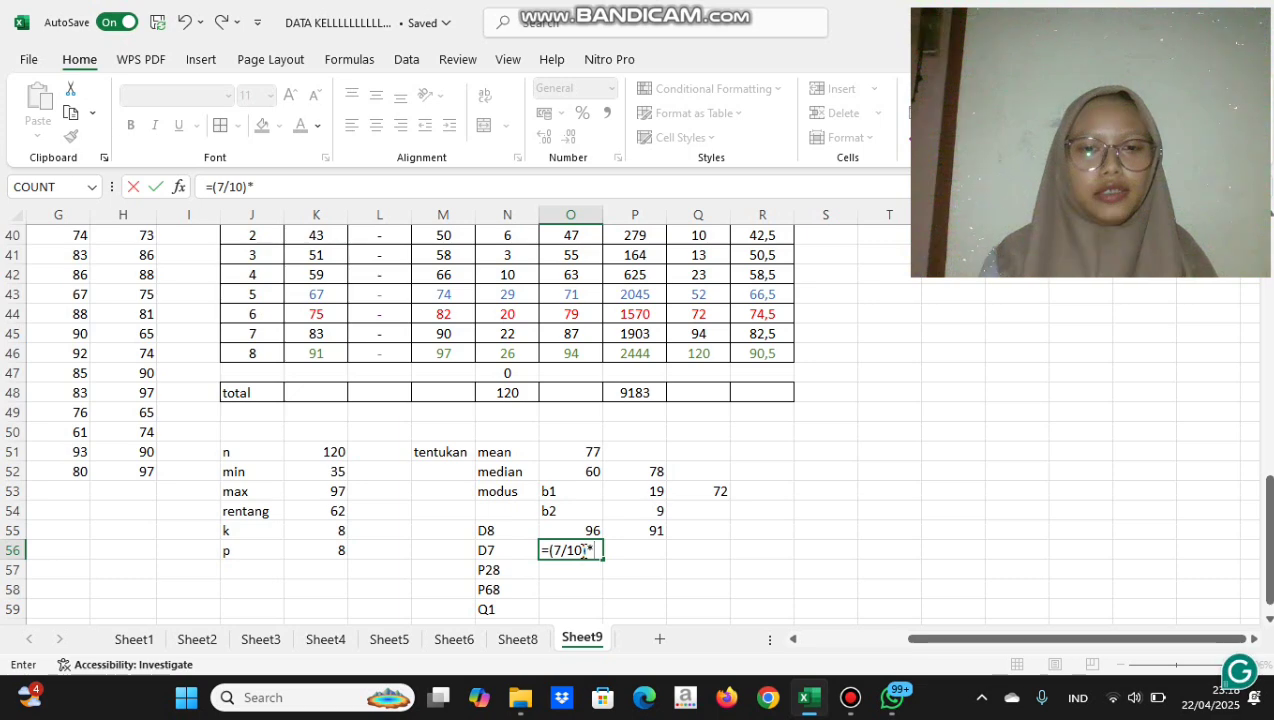
{"action": "left_click", "coordinate": [316, 456]}
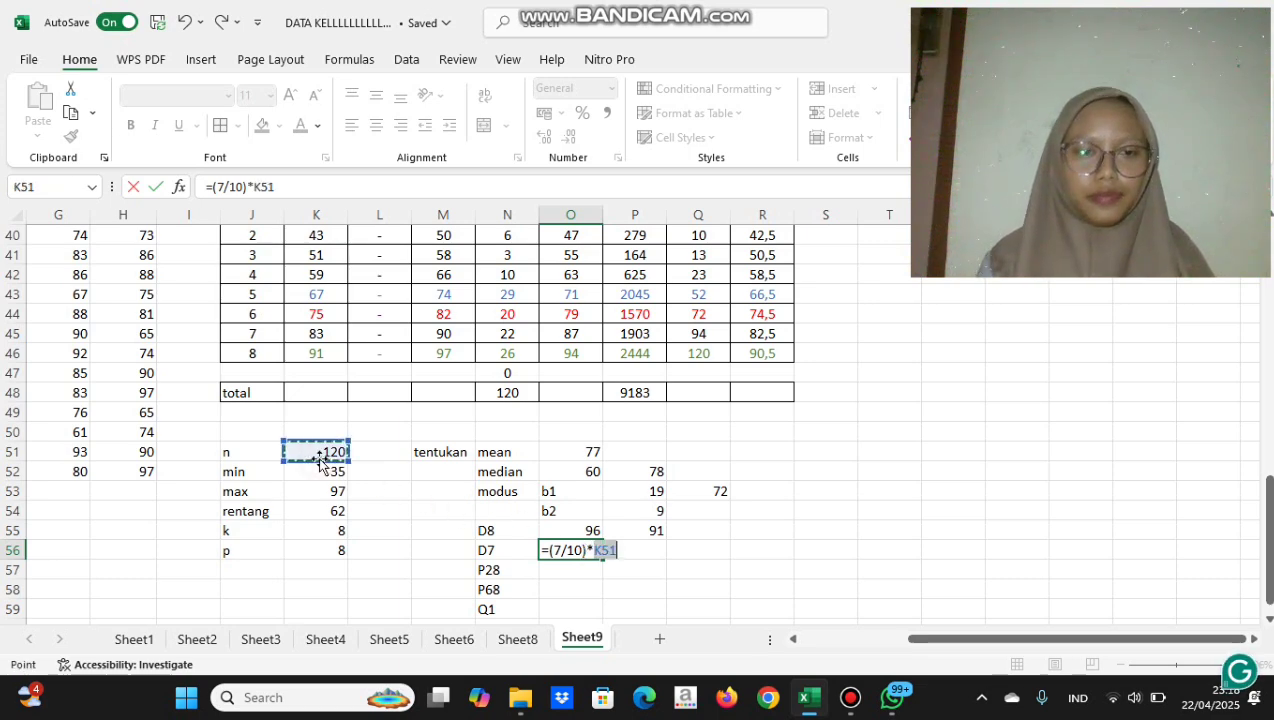
{"action": "key", "text": "Return"}
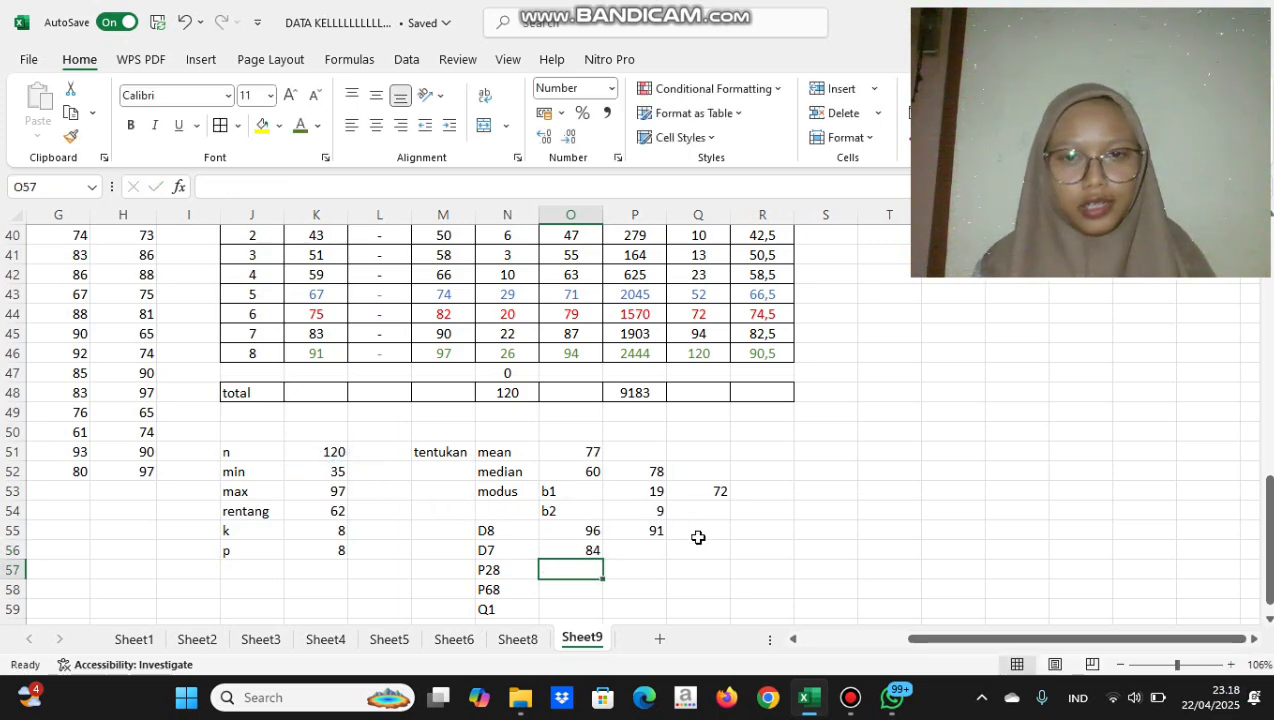
Color the font of class 7 in the frequency table, K45:R45, dark gold to mark the D7 class
{"action": "scroll", "coordinate": [690, 329], "scroll_direction": "up", "scroll_amount": 1}
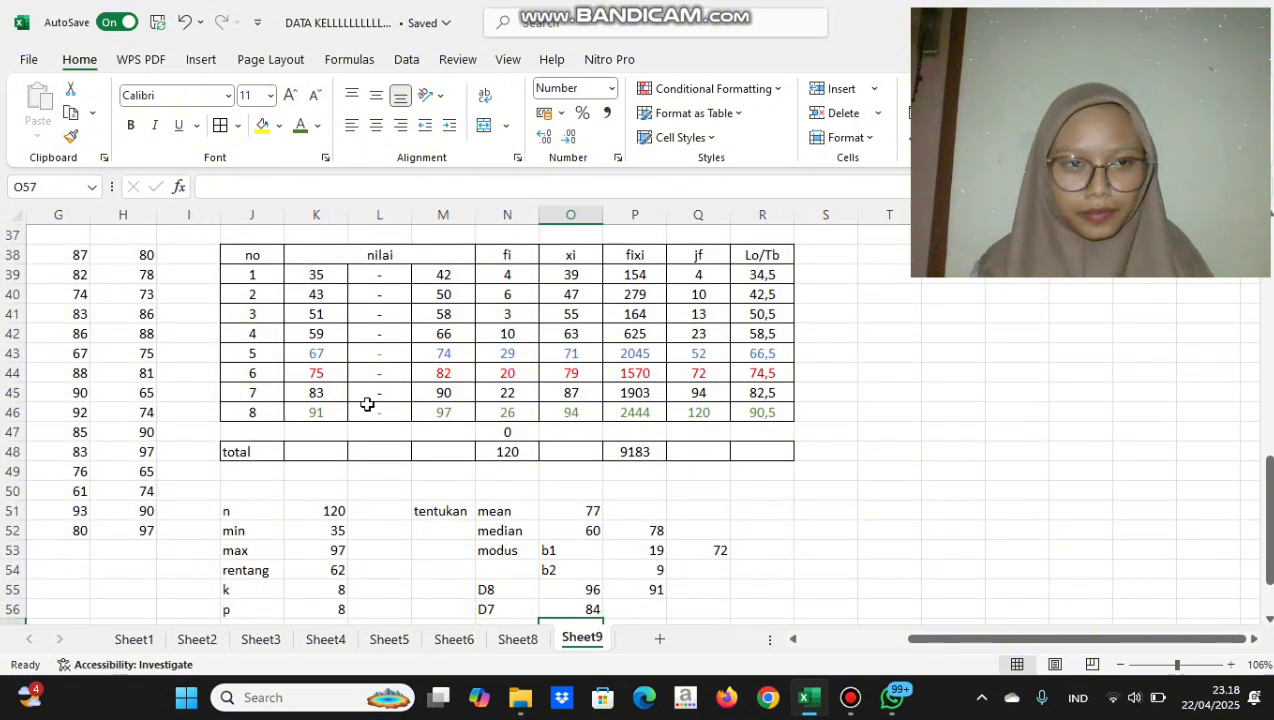
{"action": "left_click_drag", "start_coordinate": [310, 393], "coordinate": [798, 405]}
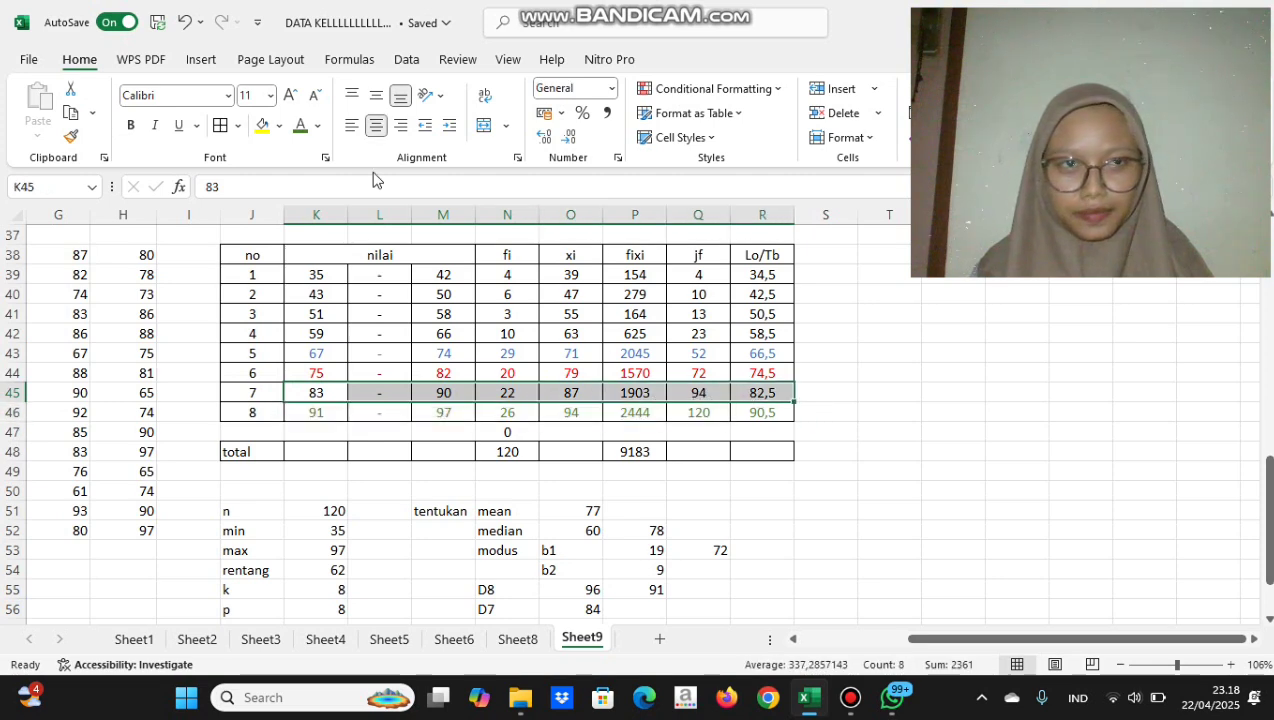
{"action": "left_click", "coordinate": [317, 126]}
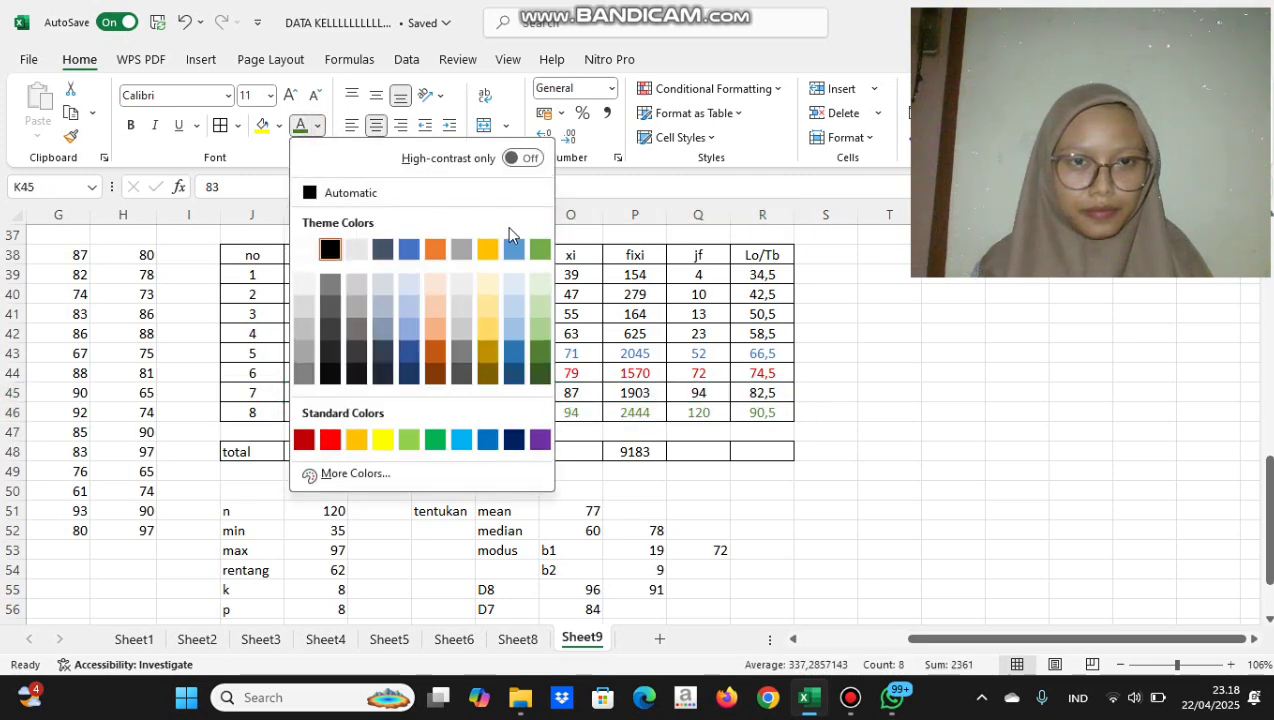
{"action": "left_click", "coordinate": [482, 356]}
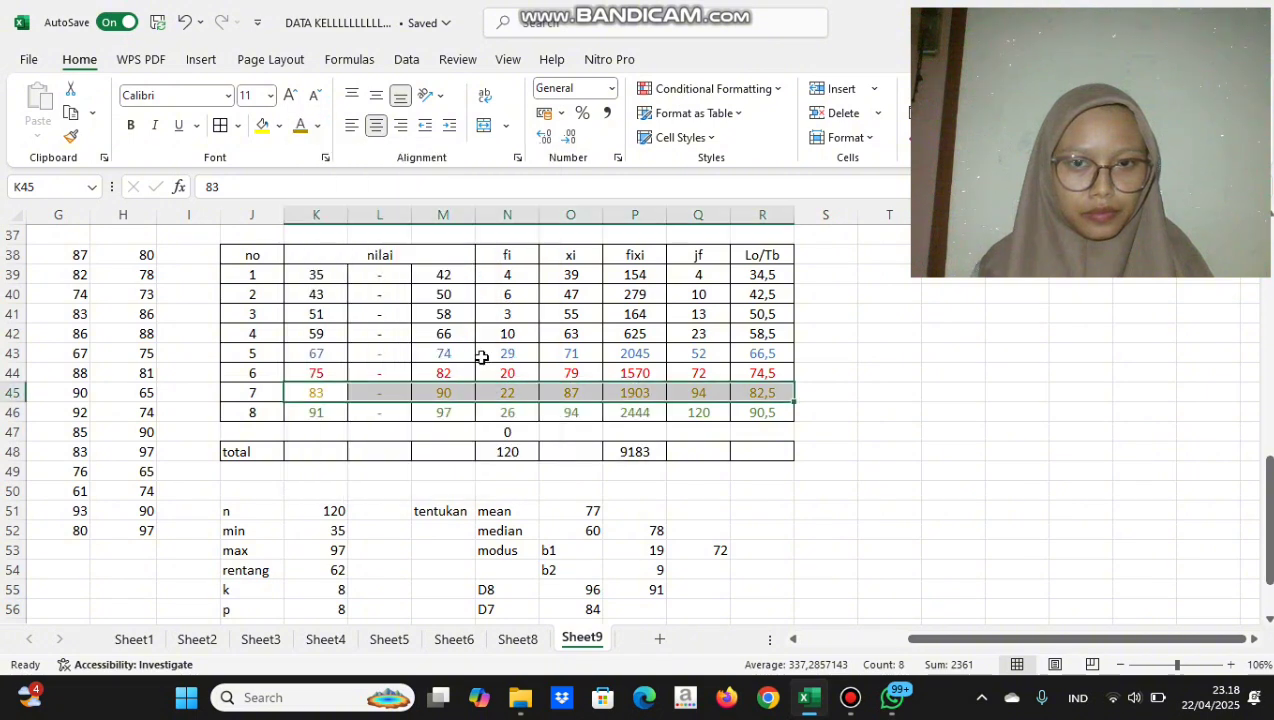
{"action": "left_click", "coordinate": [902, 432]}
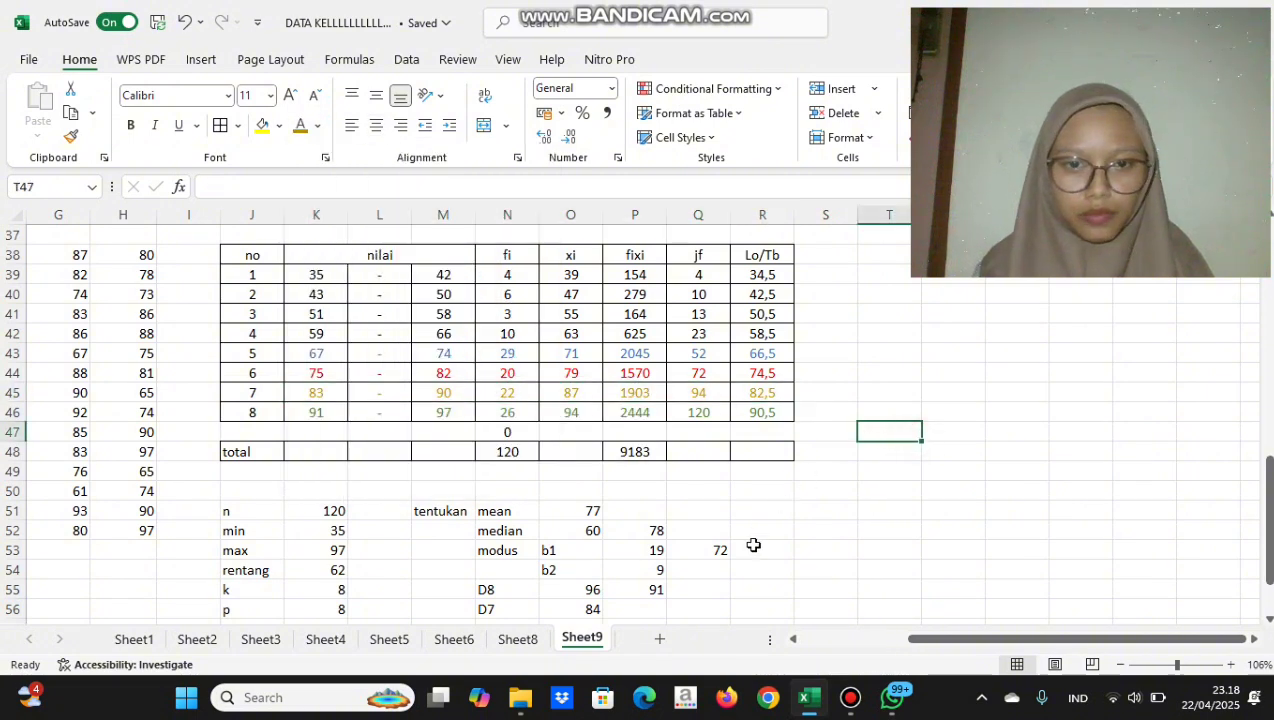
Calculate D7 in P56 with the formula =R45+((O56-Q44)/N45)*K56
{"action": "scroll", "coordinate": [724, 592], "scroll_direction": "down", "scroll_amount": 2}
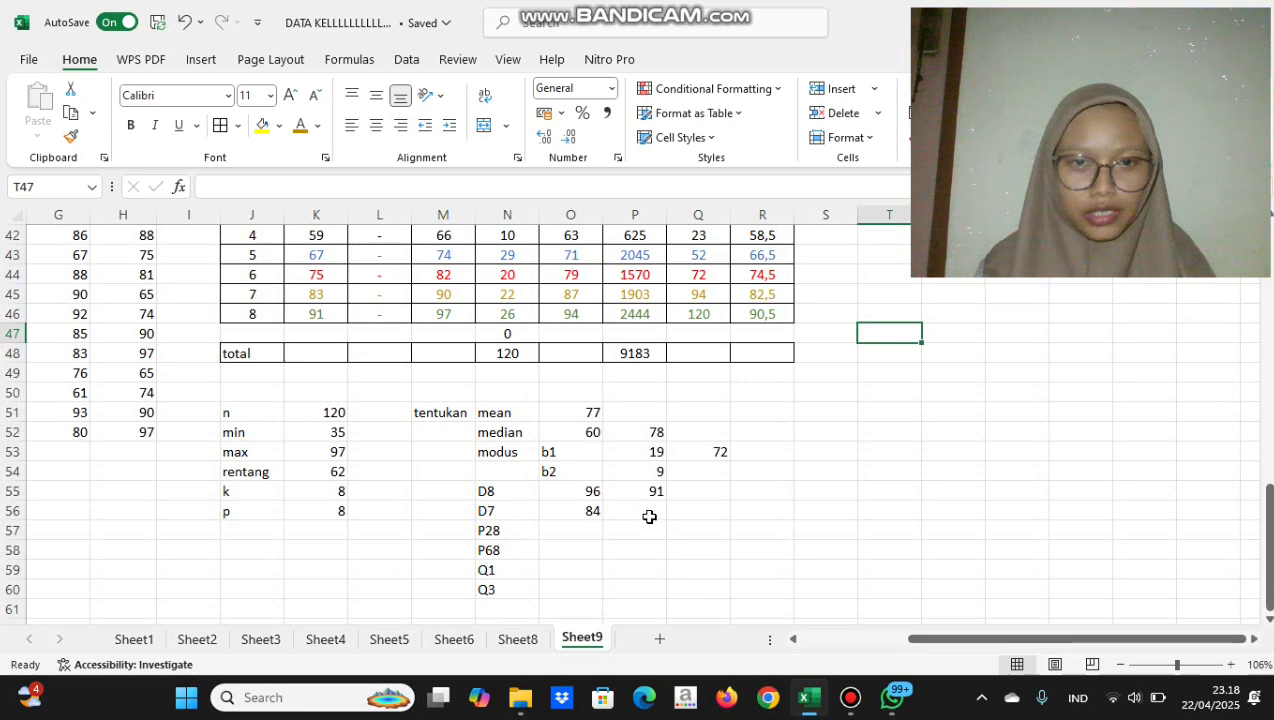
{"action": "left_click", "coordinate": [650, 516]}
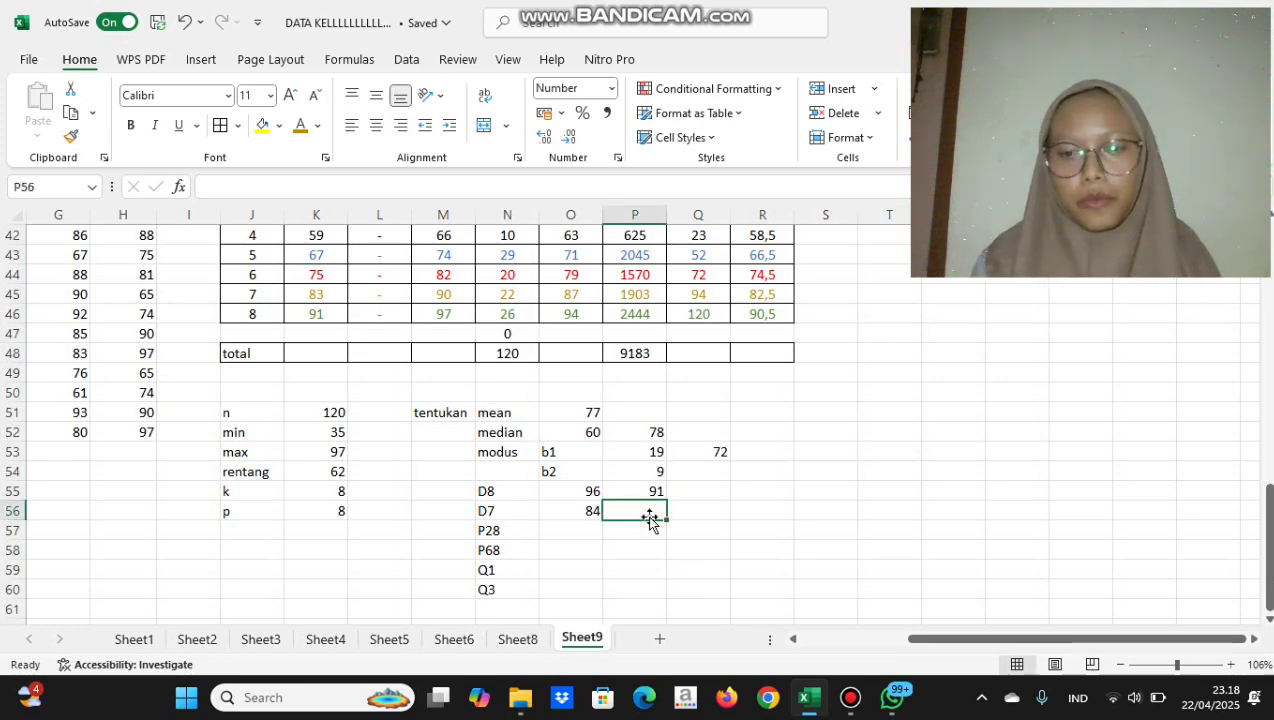
{"action": "type", "text": "="}
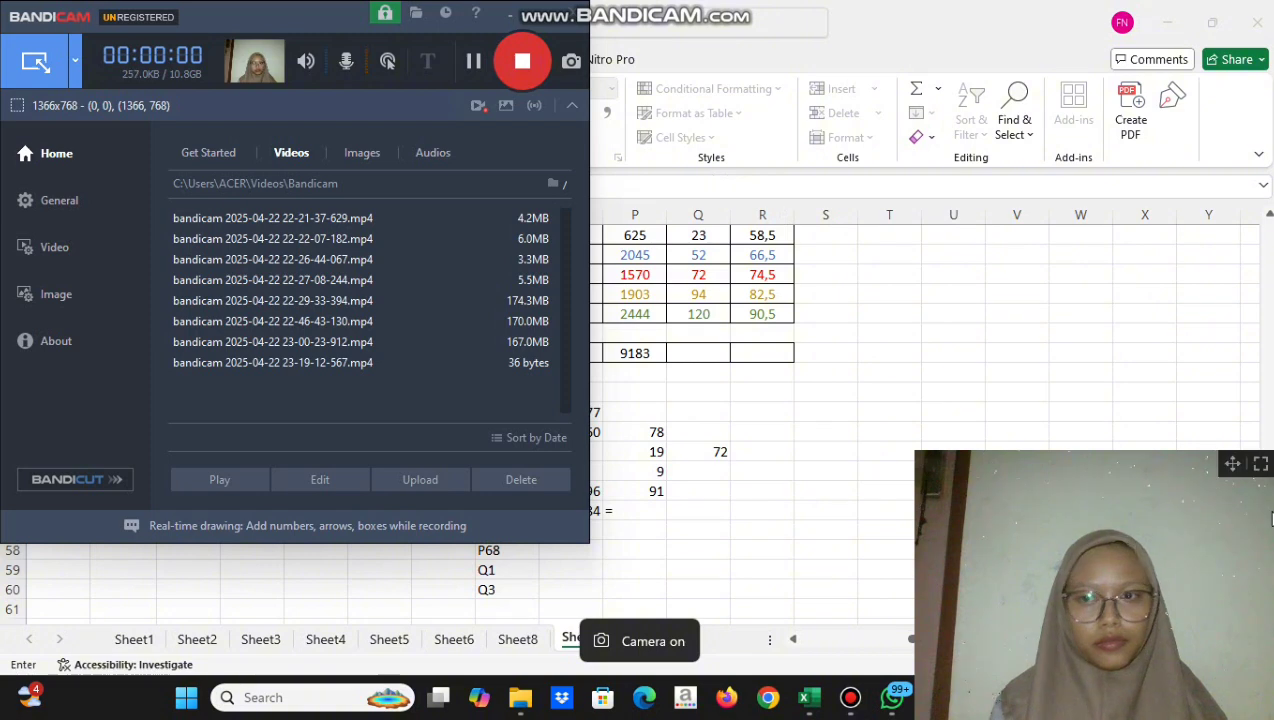
{"action": "left_click_drag", "start_coordinate": [1237, 465], "coordinate": [1226, 10]}
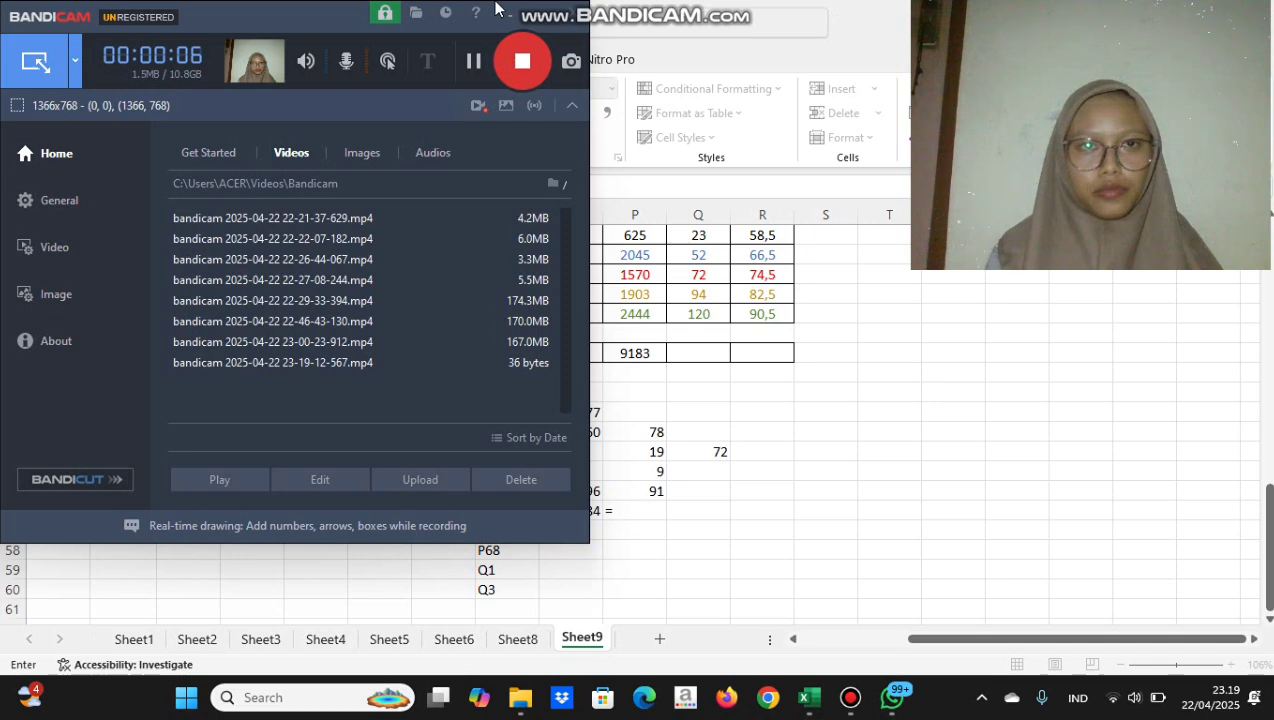
{"action": "left_click", "coordinate": [540, 12]}
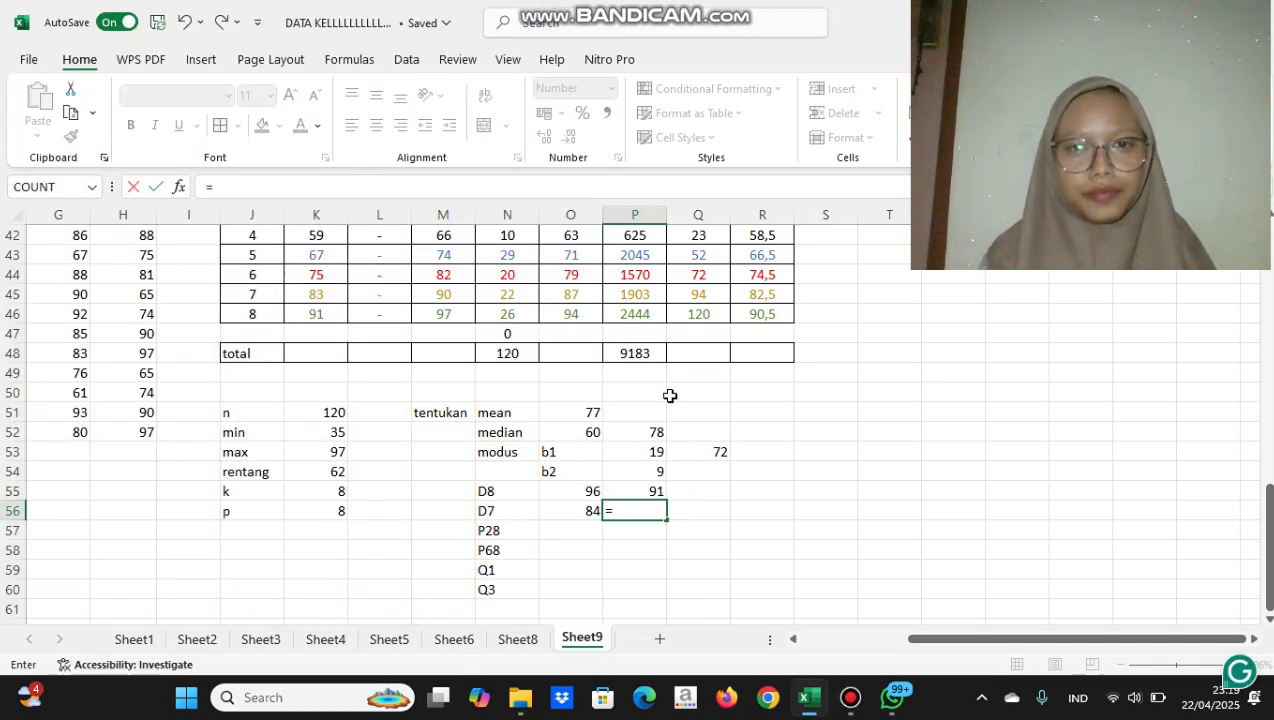
{"action": "left_click", "coordinate": [770, 293]}
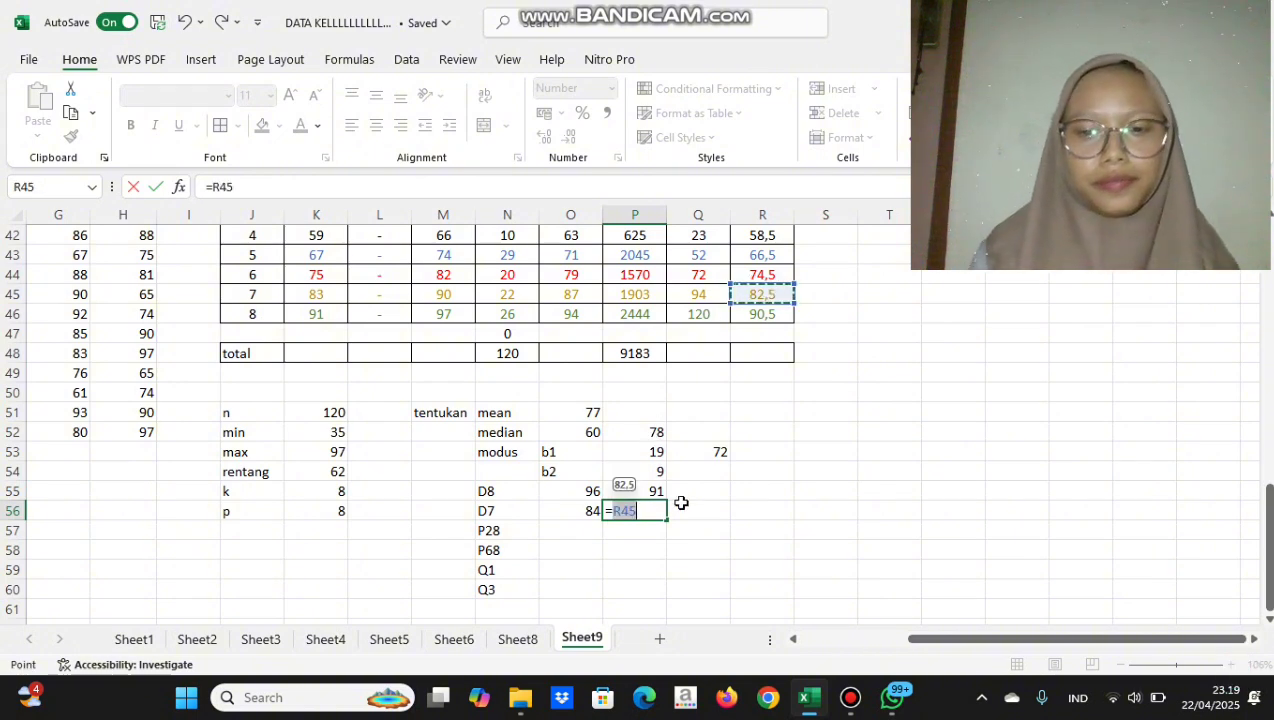
{"action": "type", "text": "+((O56"}
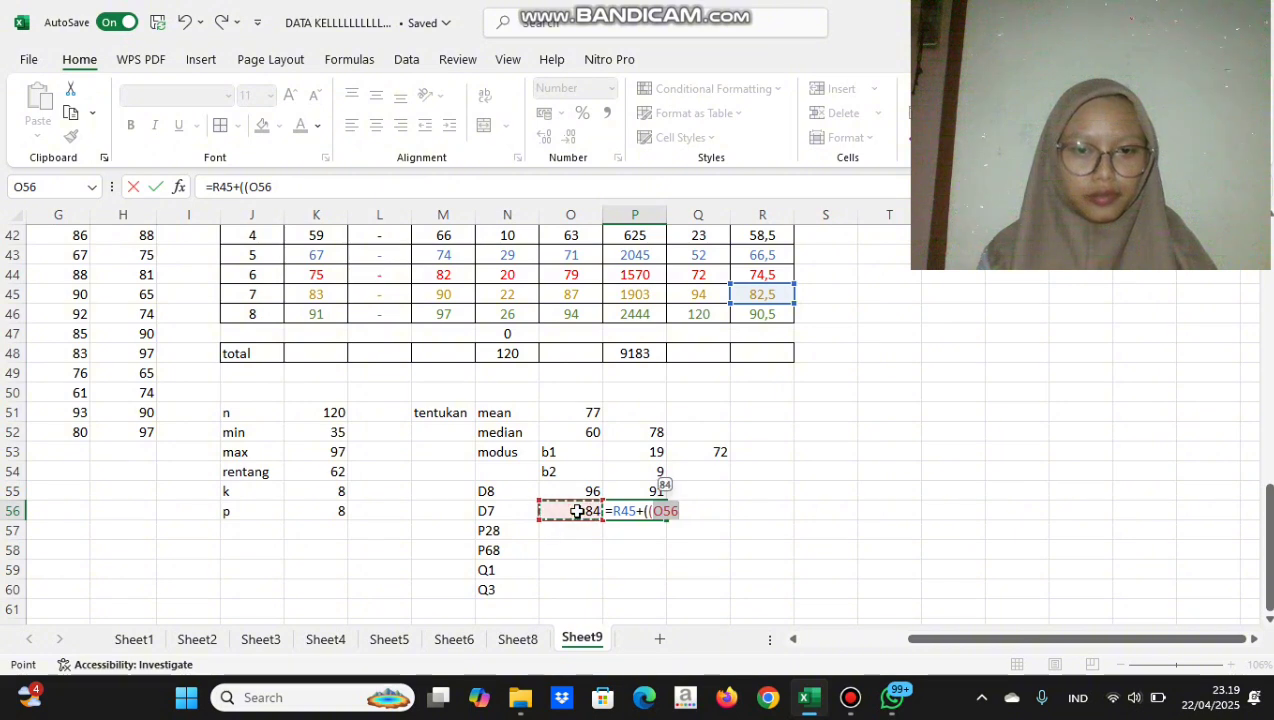
{"action": "key", "text": "BackSpace"}
{"action": "type", "text": "-"}
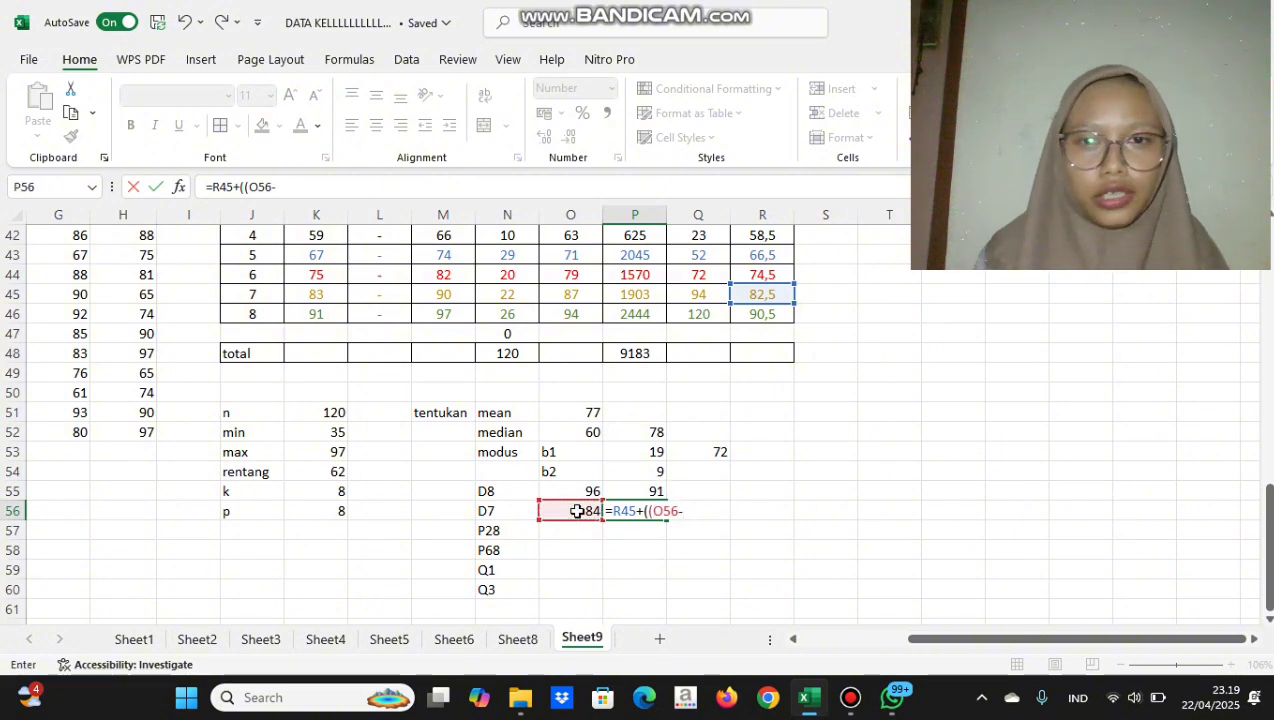
{"action": "left_click", "coordinate": [700, 276]}
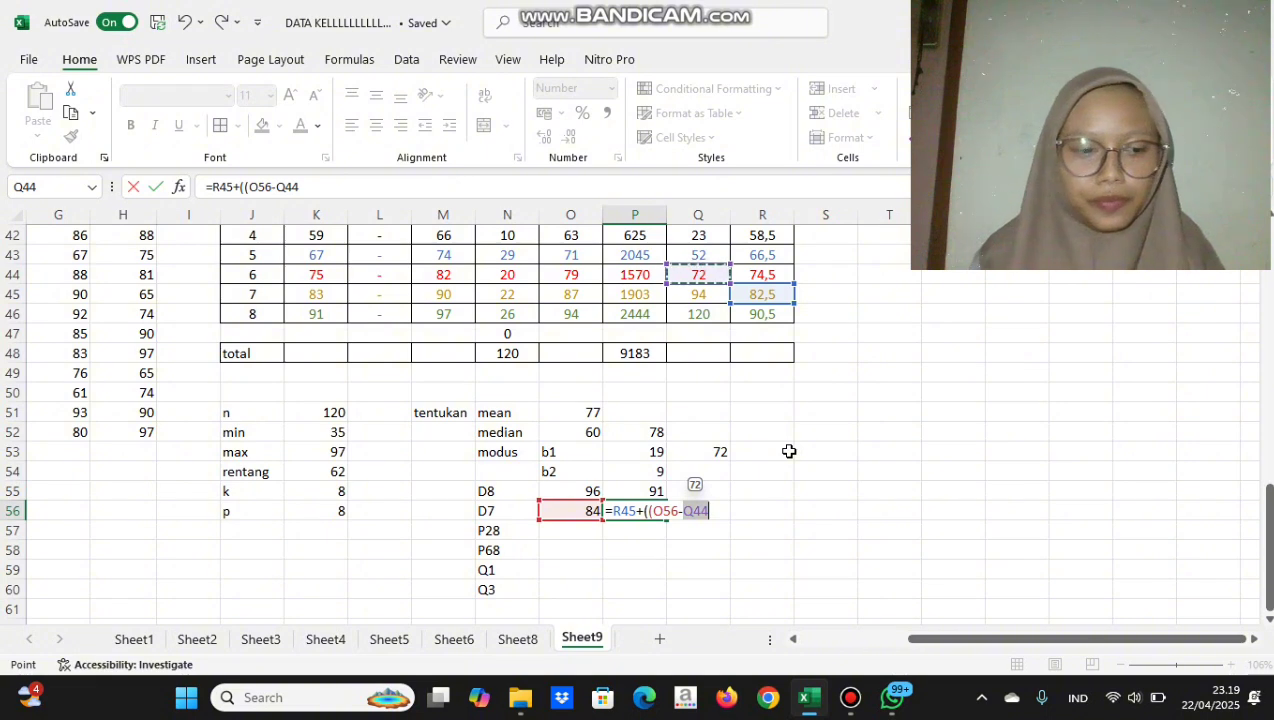
{"action": "type", "text": ")/"}
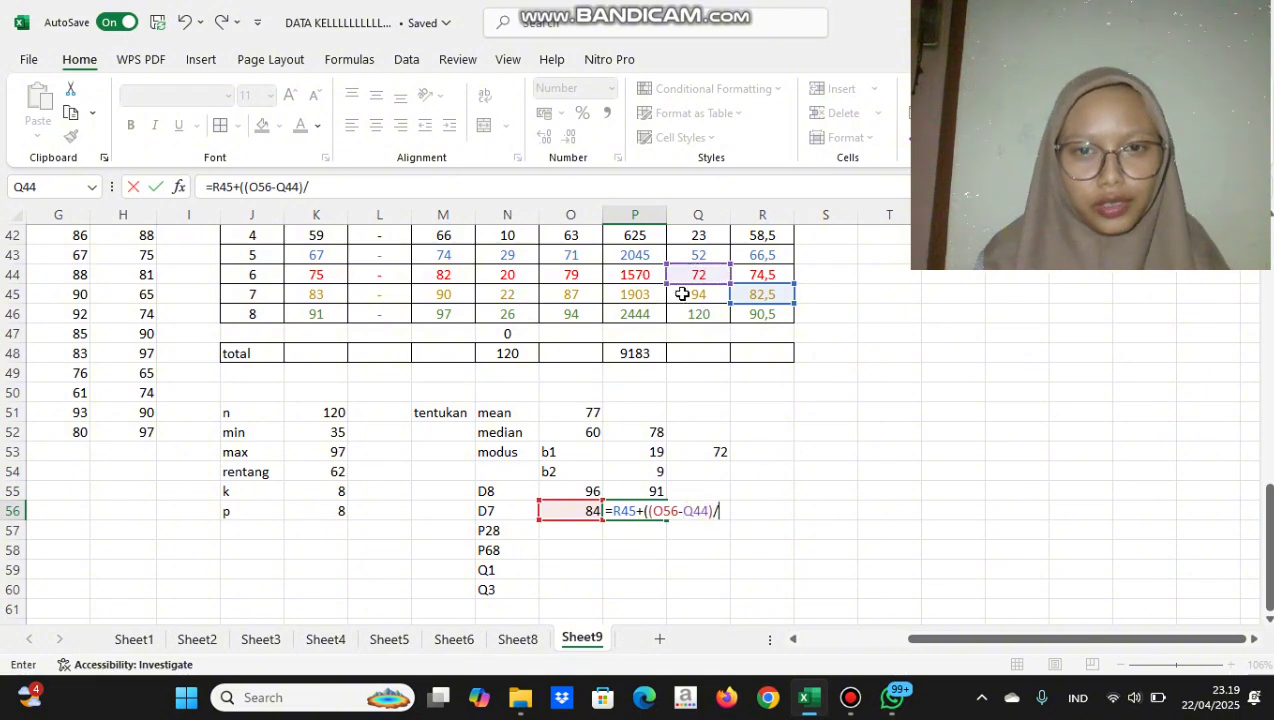
{"action": "left_click", "coordinate": [496, 299]}
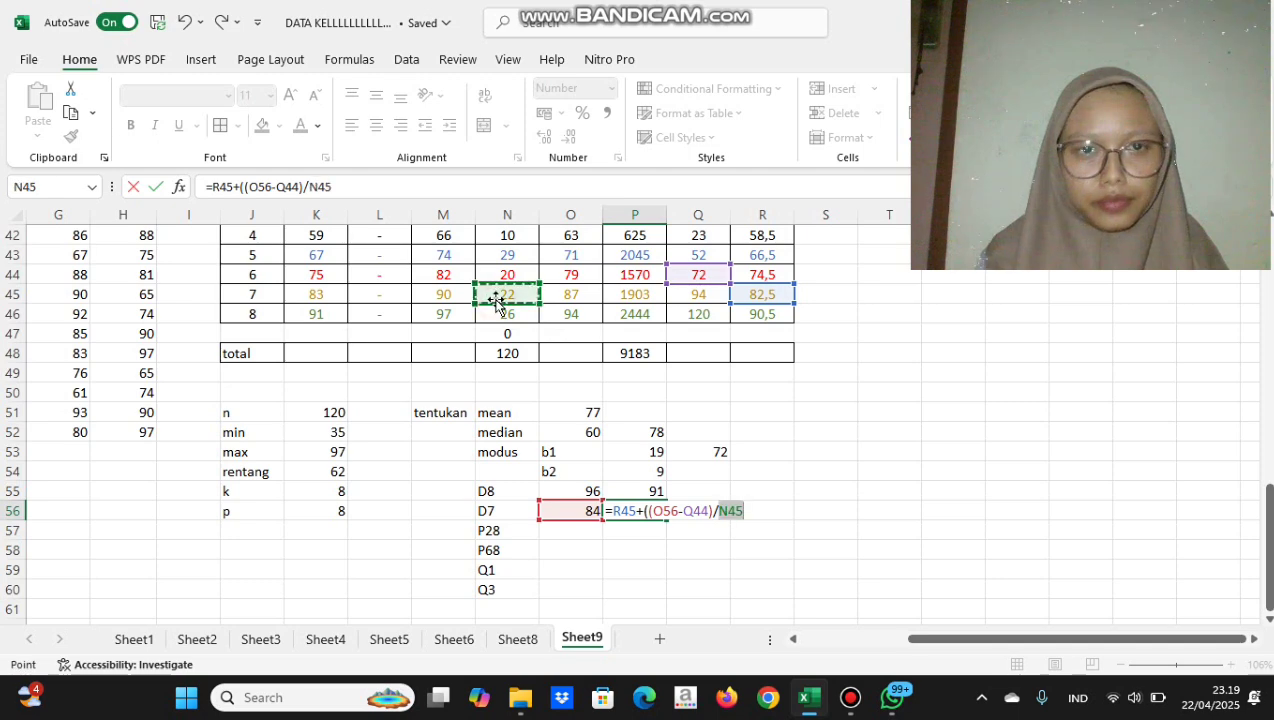
{"action": "type", "text": ")"}
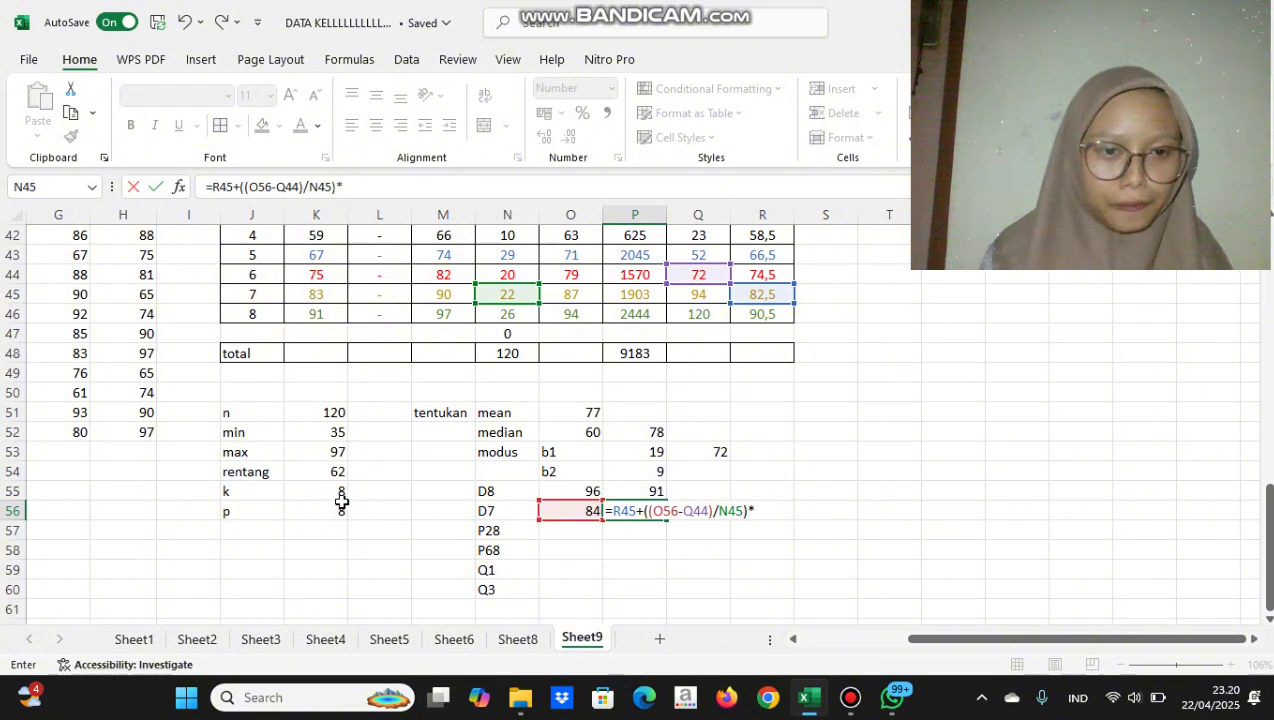
{"action": "type", "text": "*"}
{"action": "left_click", "coordinate": [341, 510]}
{"action": "key", "text": "Return"}
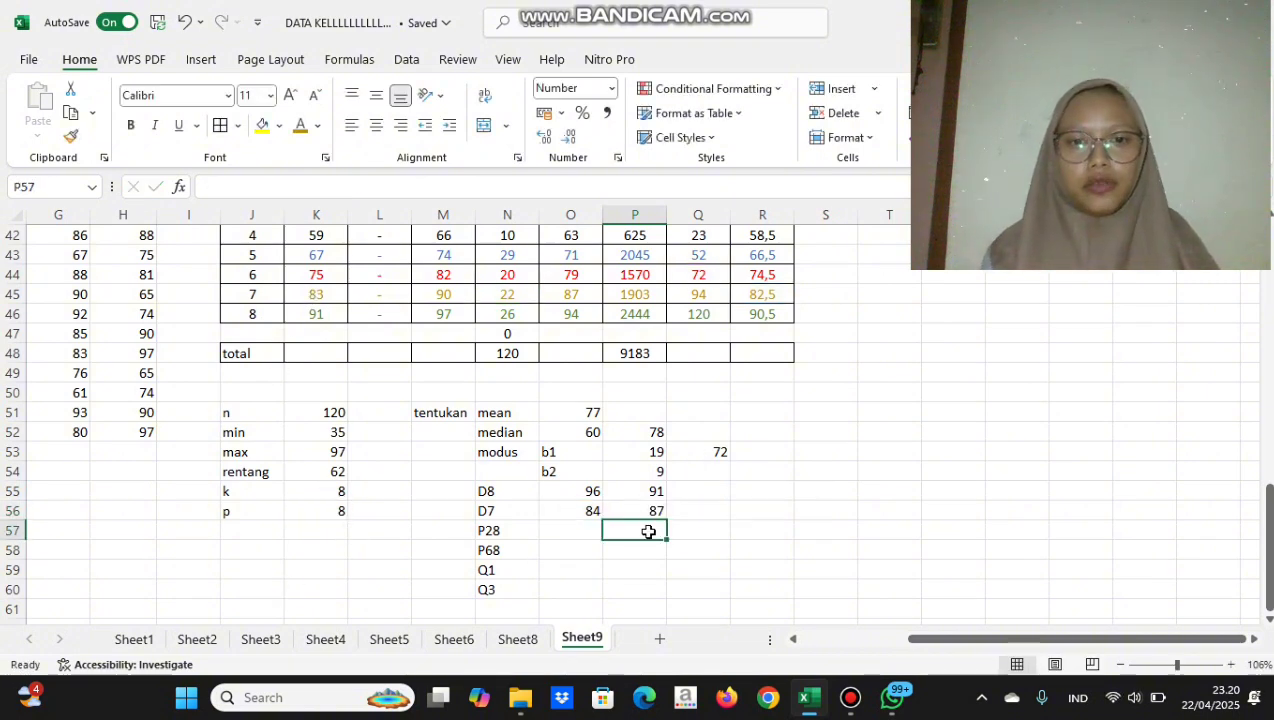
Calculate the P28 position in O57 with the formula =(28/100)*K51
{"action": "left_click", "coordinate": [574, 532]}
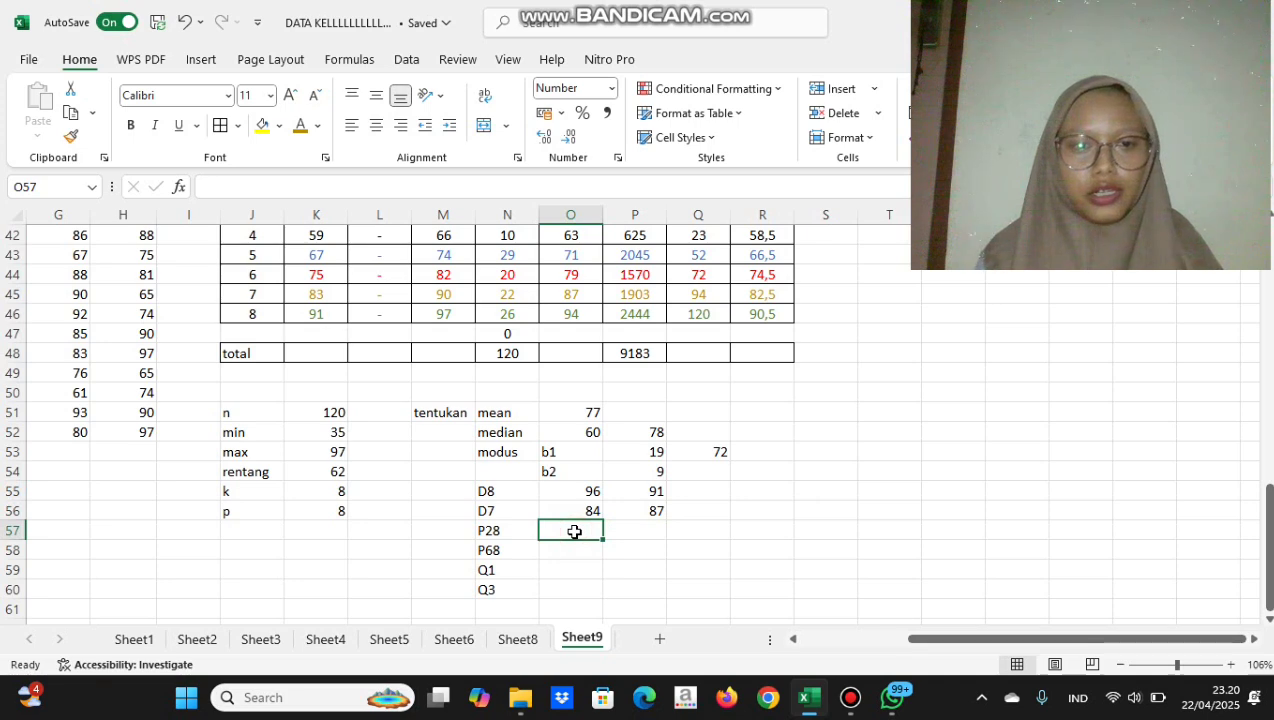
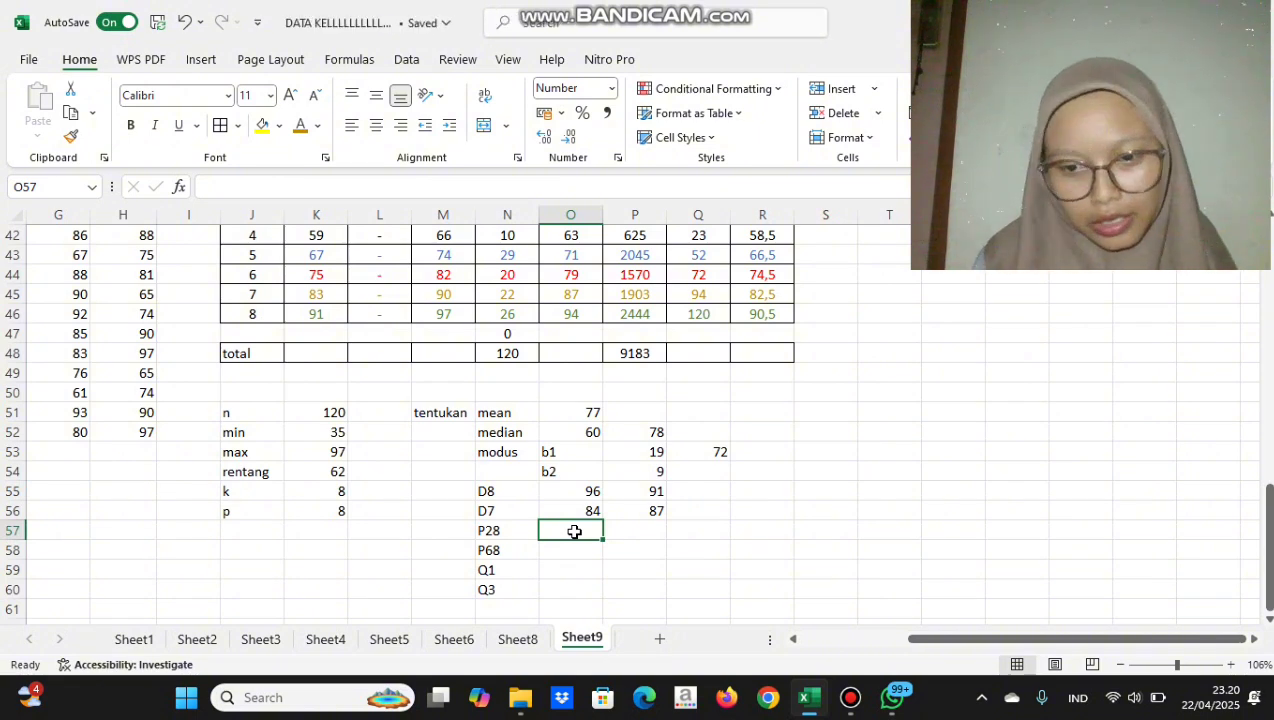
{"action": "type", "text": "="}
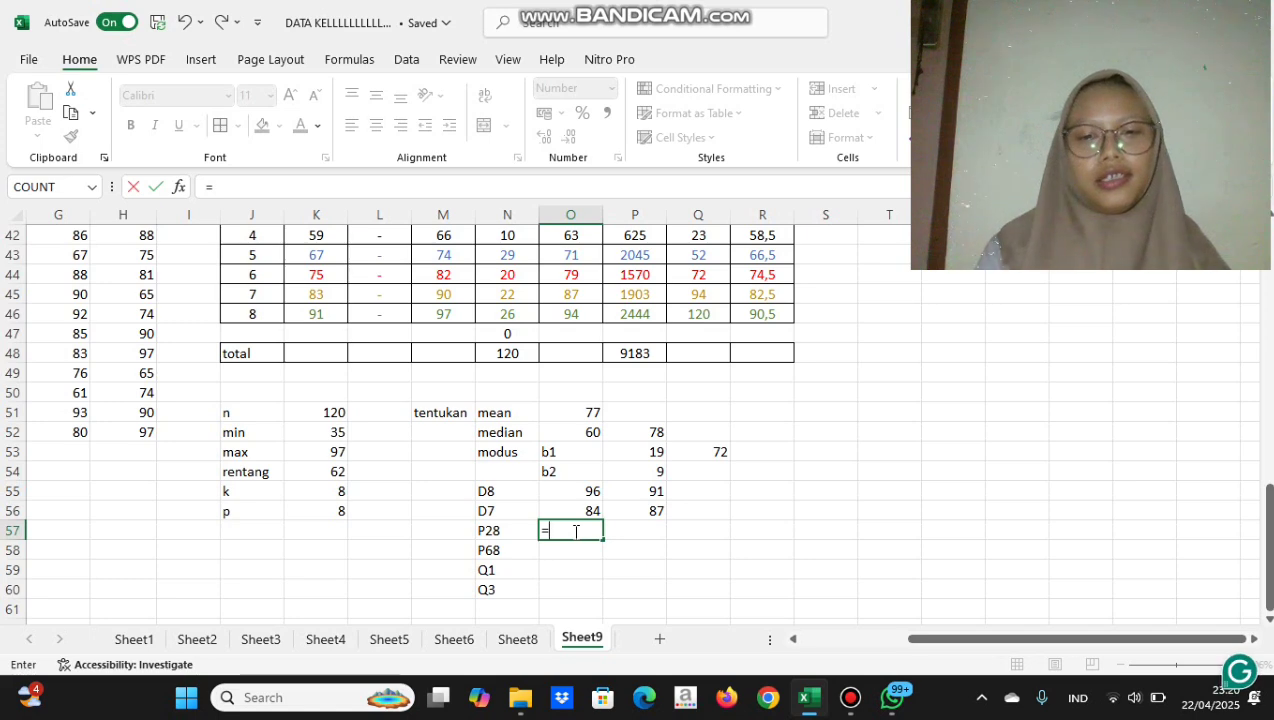
{"action": "type", "text": "("}
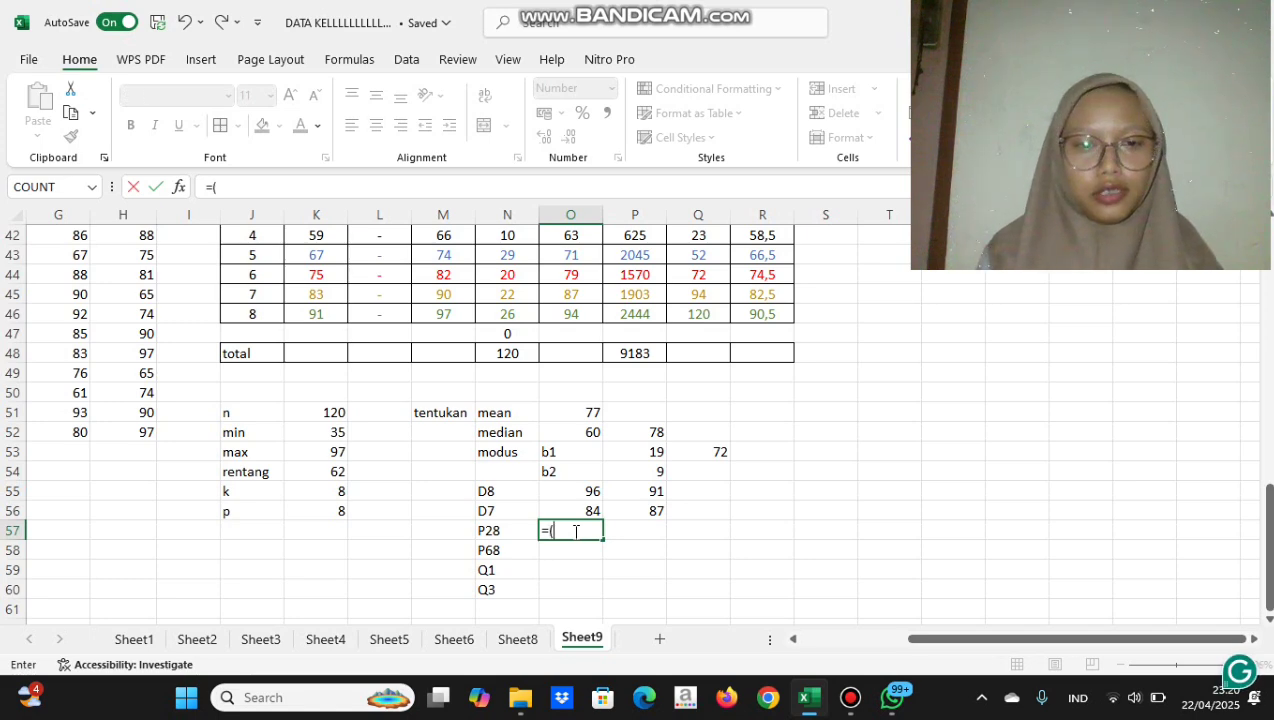
{"action": "type", "text": "28"}
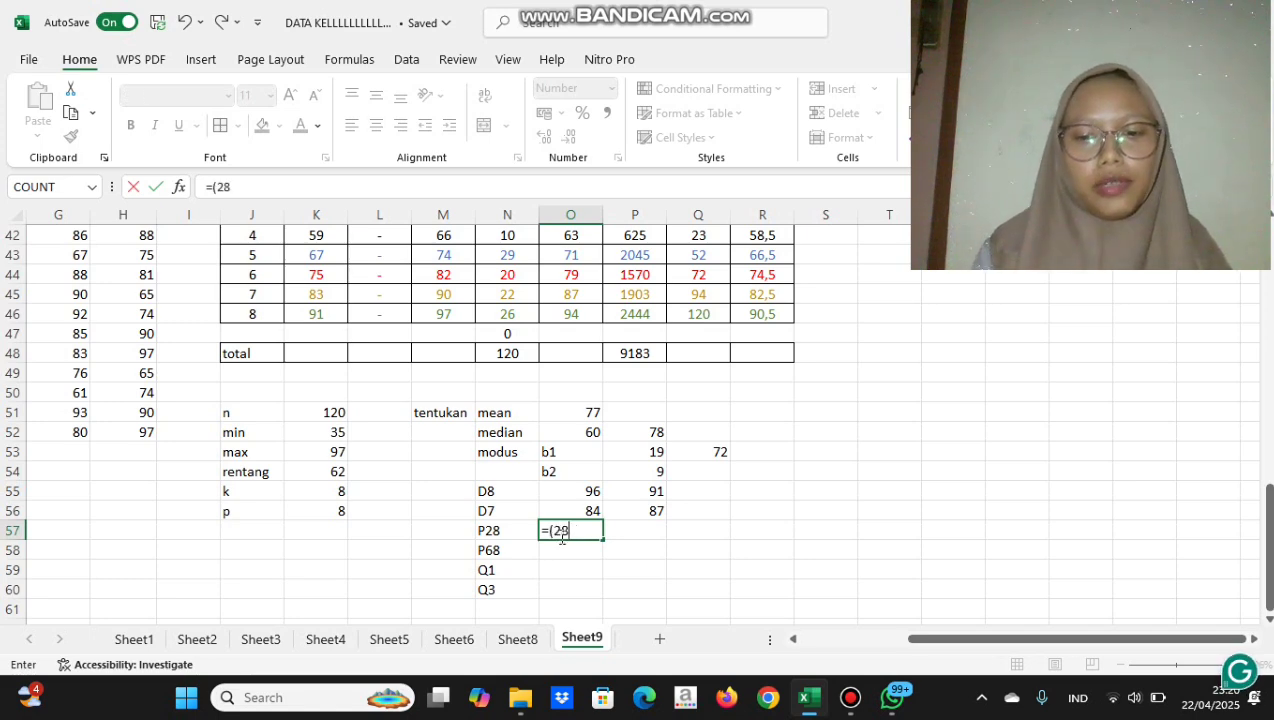
{"action": "type", "text": "/100"}
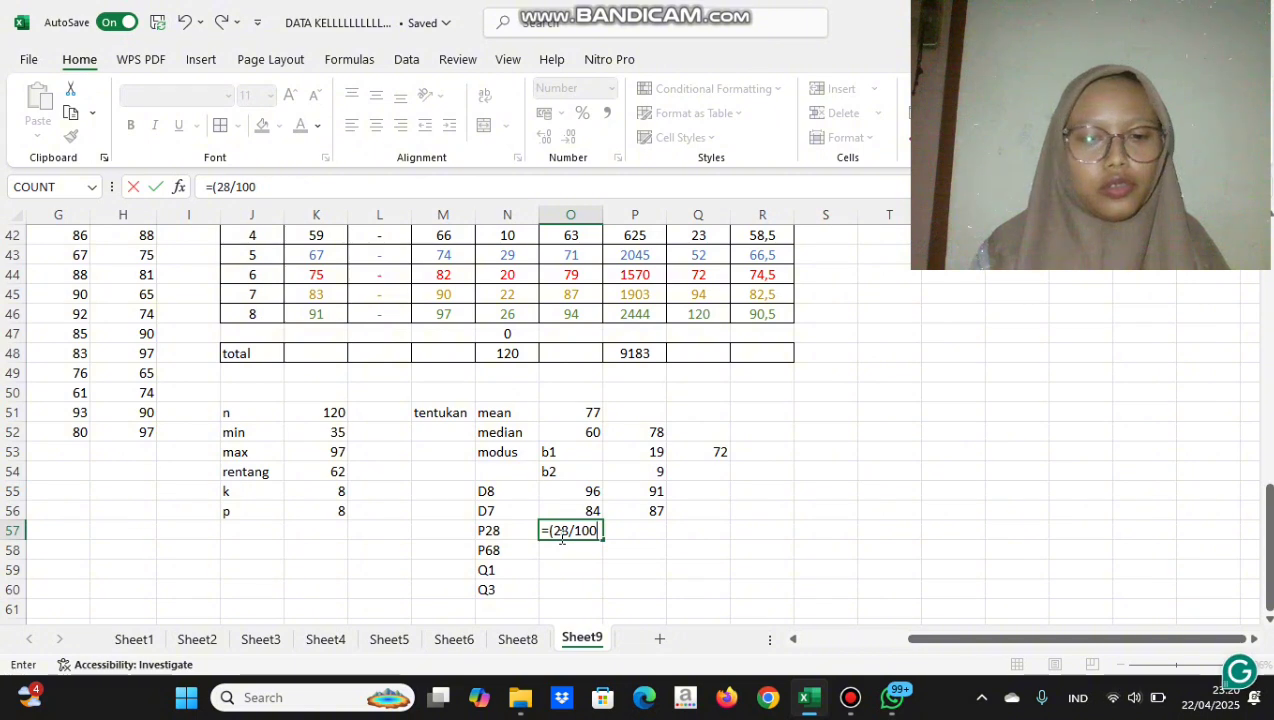
{"action": "type", "text": ")&"}
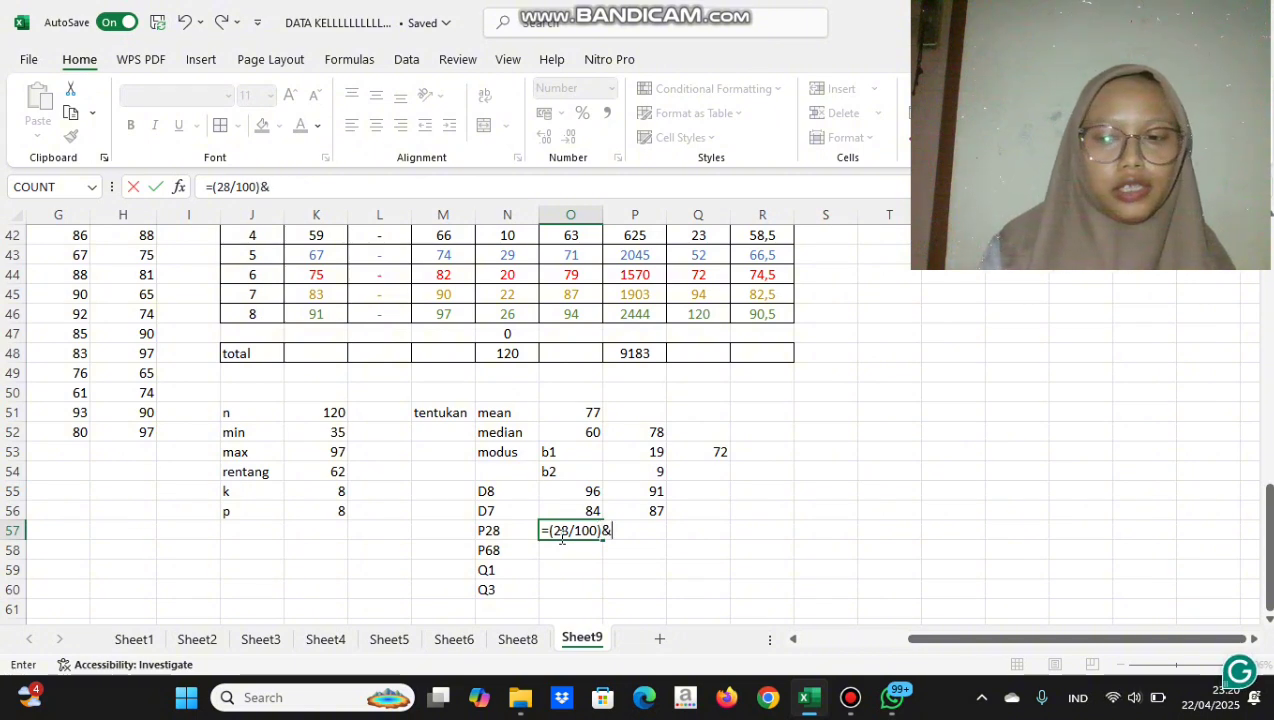
{"action": "key", "text": "BackSpace"}
{"action": "type", "text": "*"}
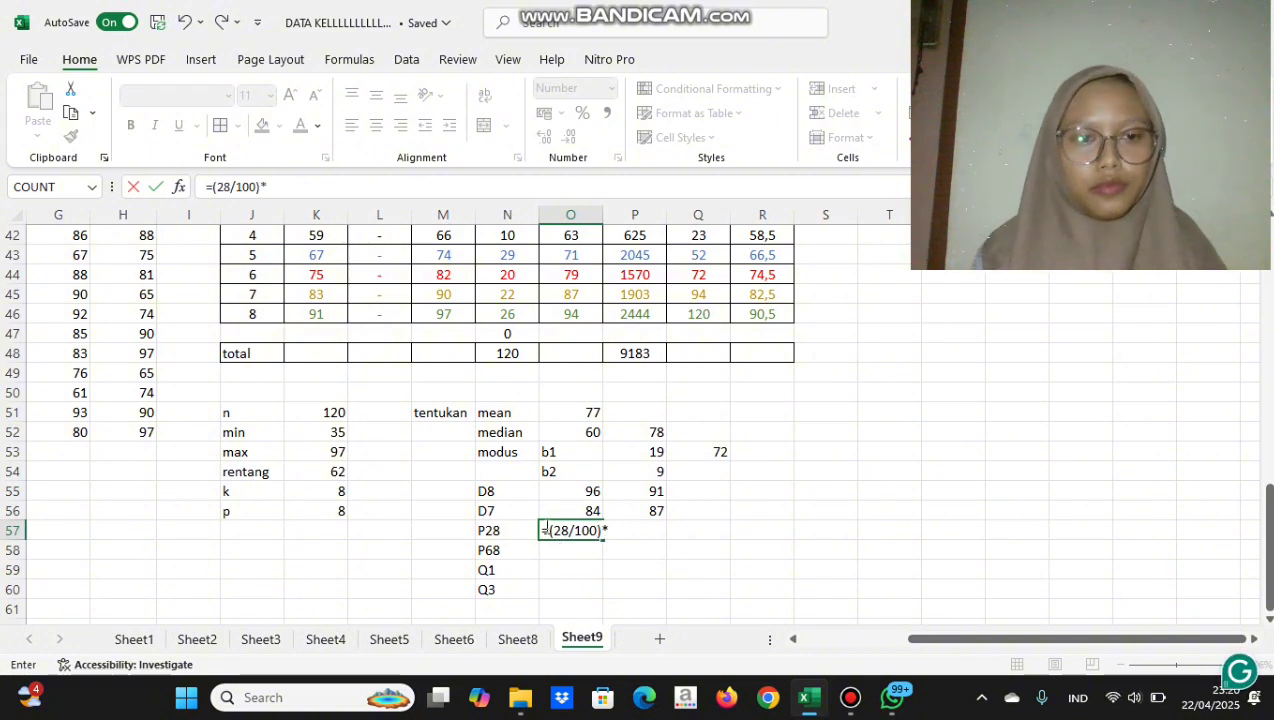
{"action": "left_click", "coordinate": [330, 418]}
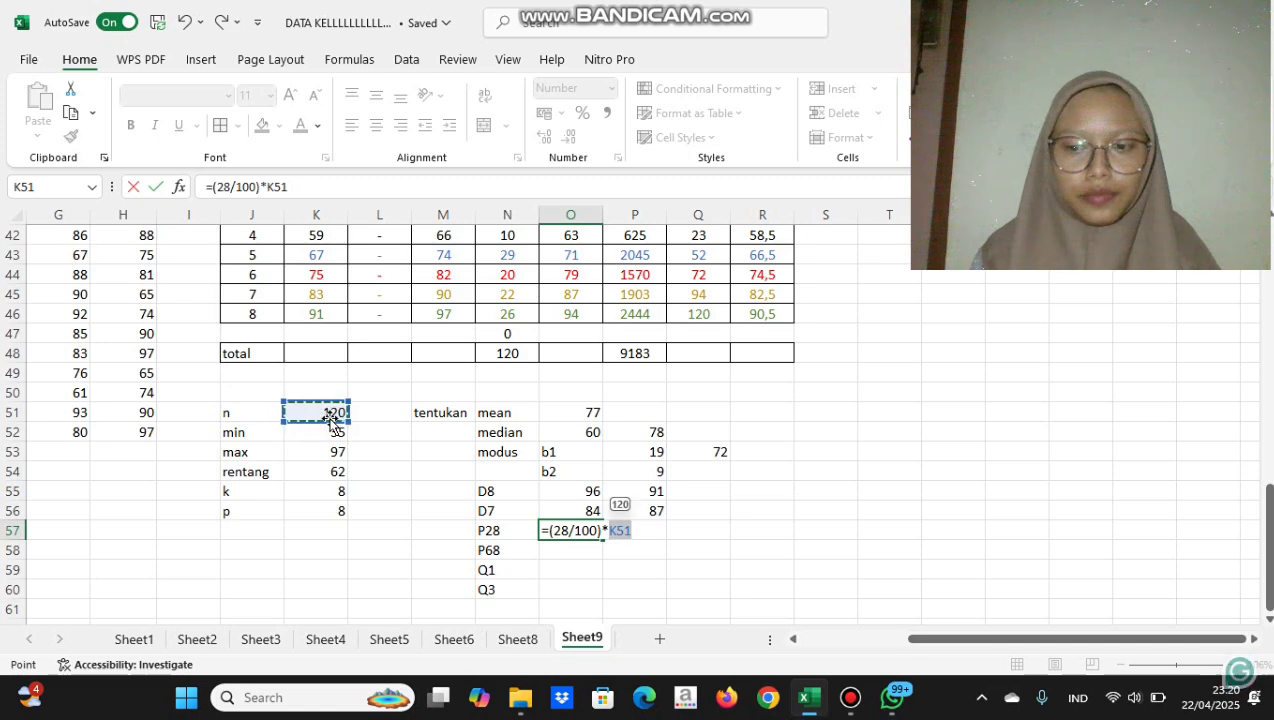
{"action": "key", "text": "Return"}
Calculate P28 in P57 with the formula =R43+((O57-Q42)/N43)*K56
{"action": "scroll", "coordinate": [655, 400], "scroll_direction": "up", "scroll_amount": 1}
{"action": "scroll", "coordinate": [655, 400], "scroll_direction": "up", "scroll_amount": 2}
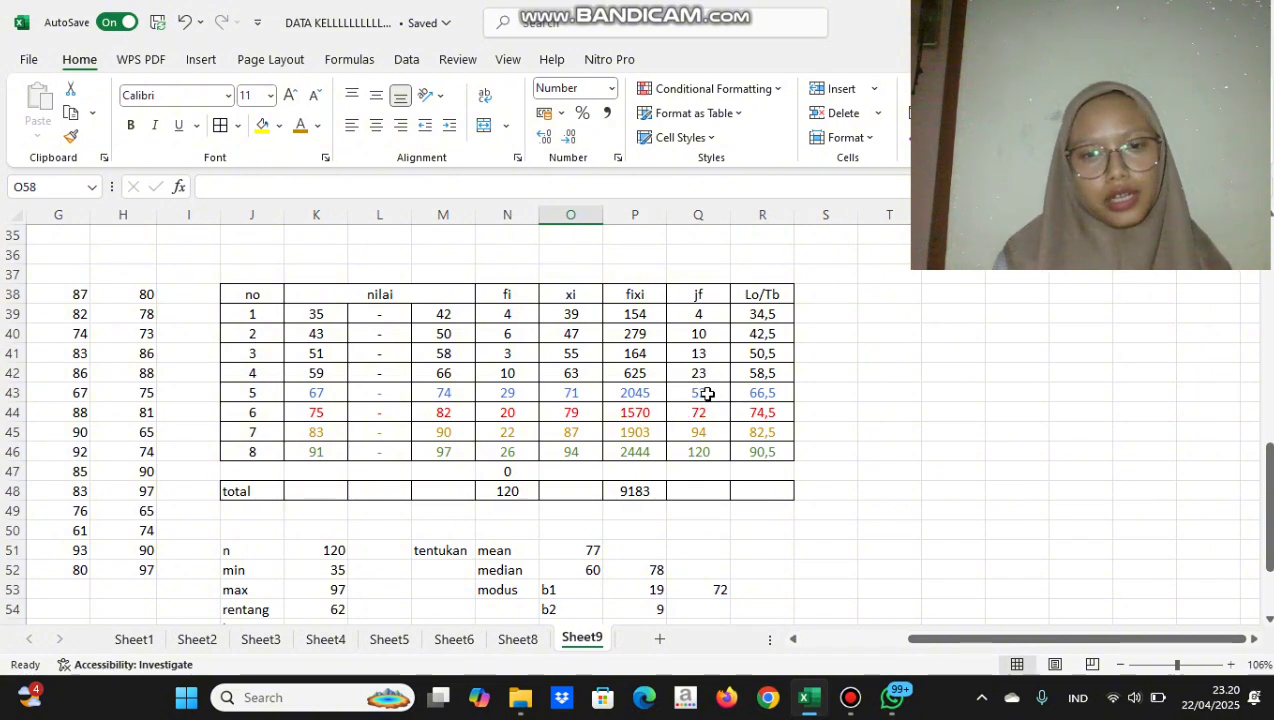
{"action": "scroll", "coordinate": [705, 390], "scroll_direction": "down", "scroll_amount": 2}
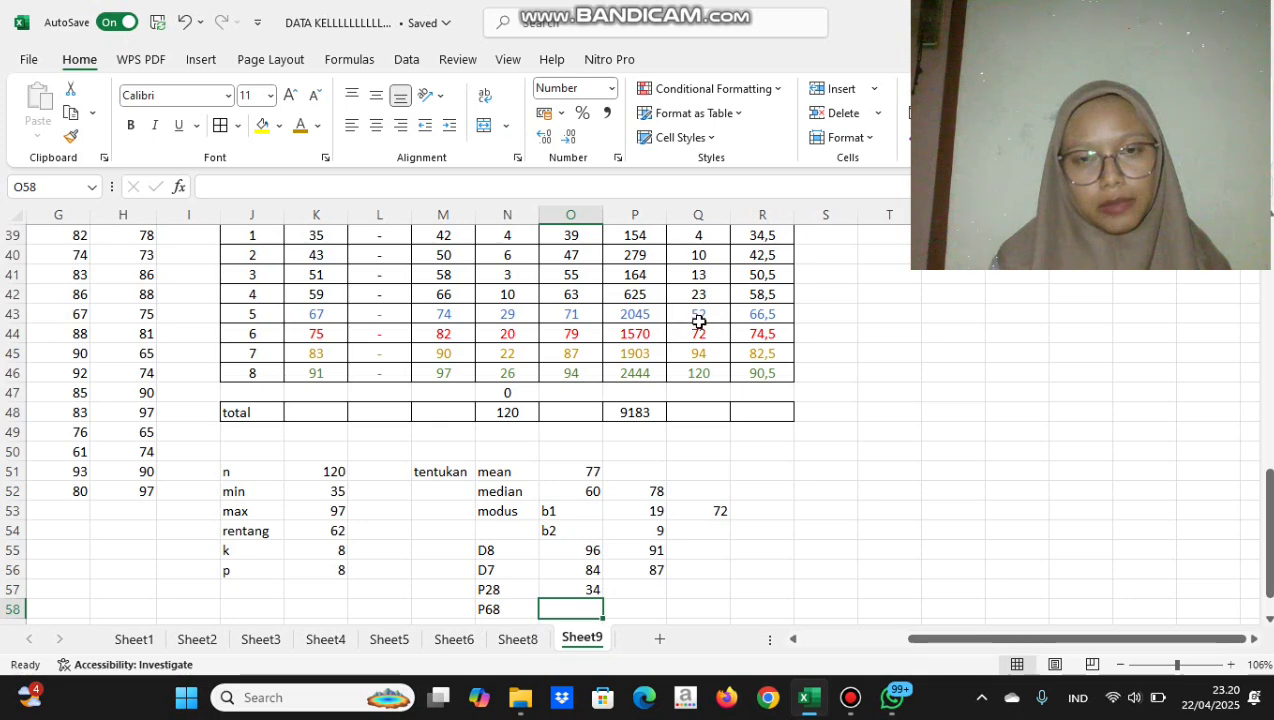
{"action": "left_click", "coordinate": [652, 594]}
{"action": "type", "text": "="}
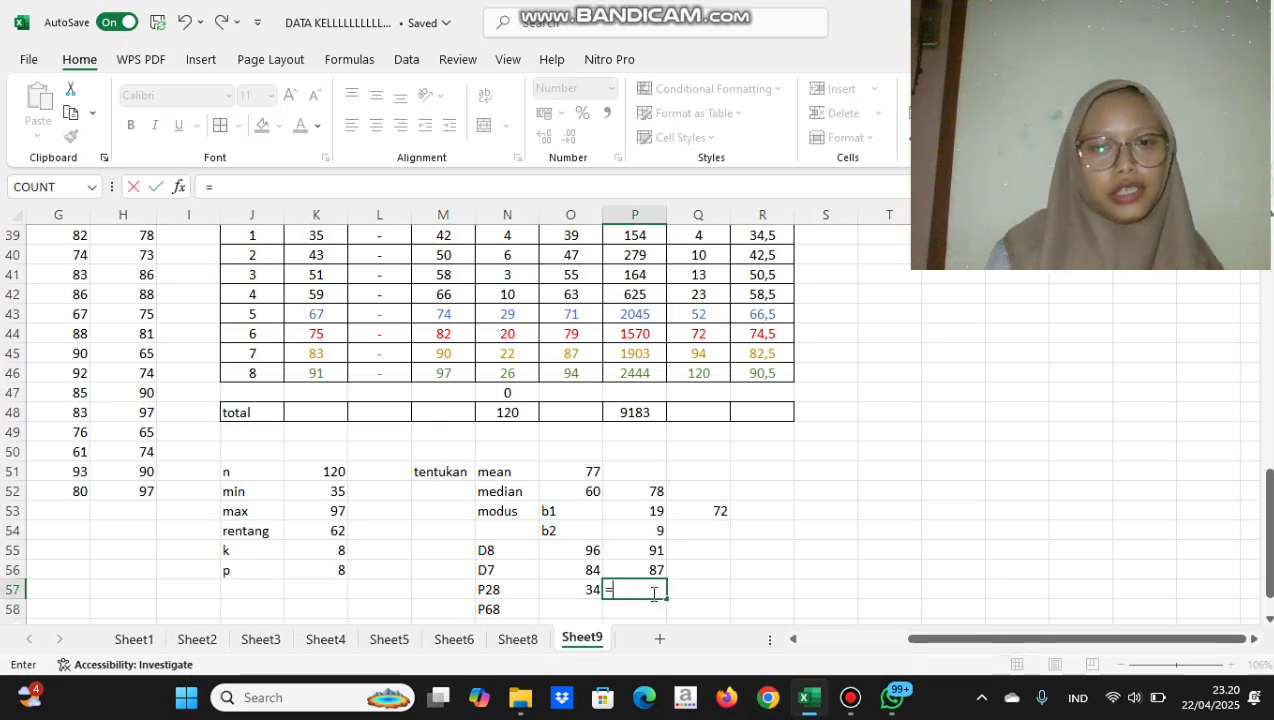
{"action": "left_click", "coordinate": [762, 314]}
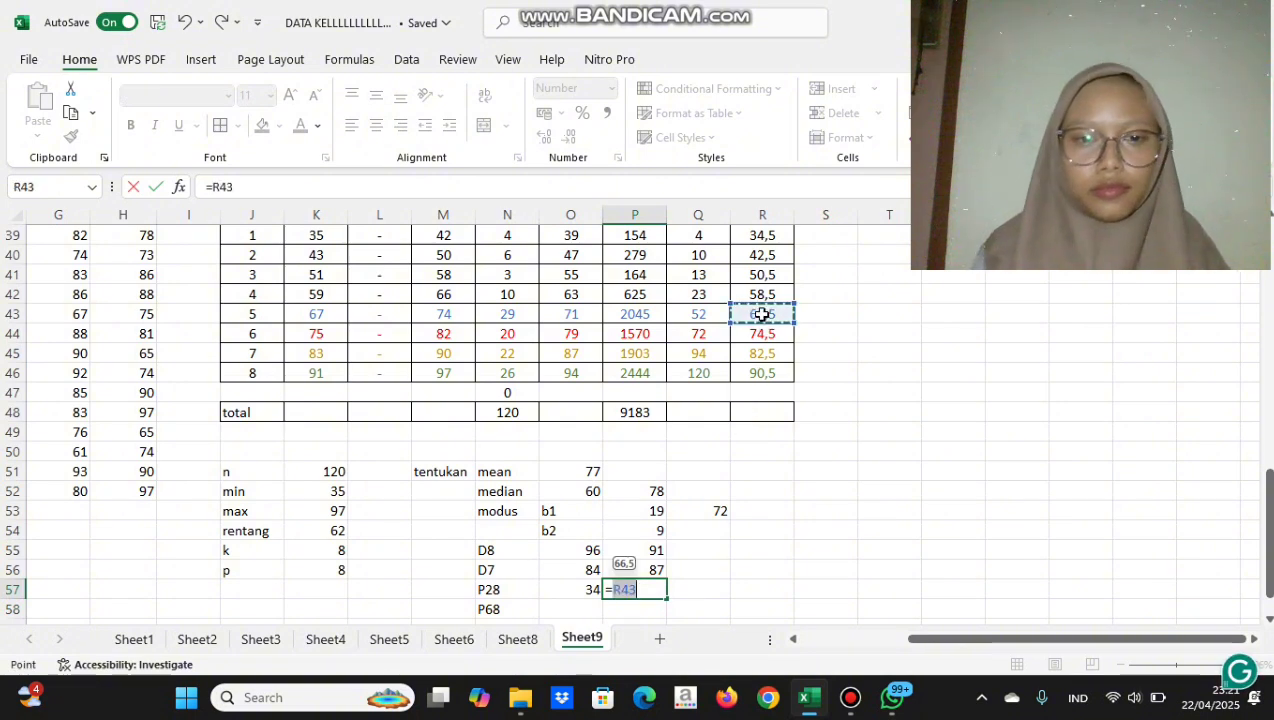
{"action": "type", "text": "+(("}
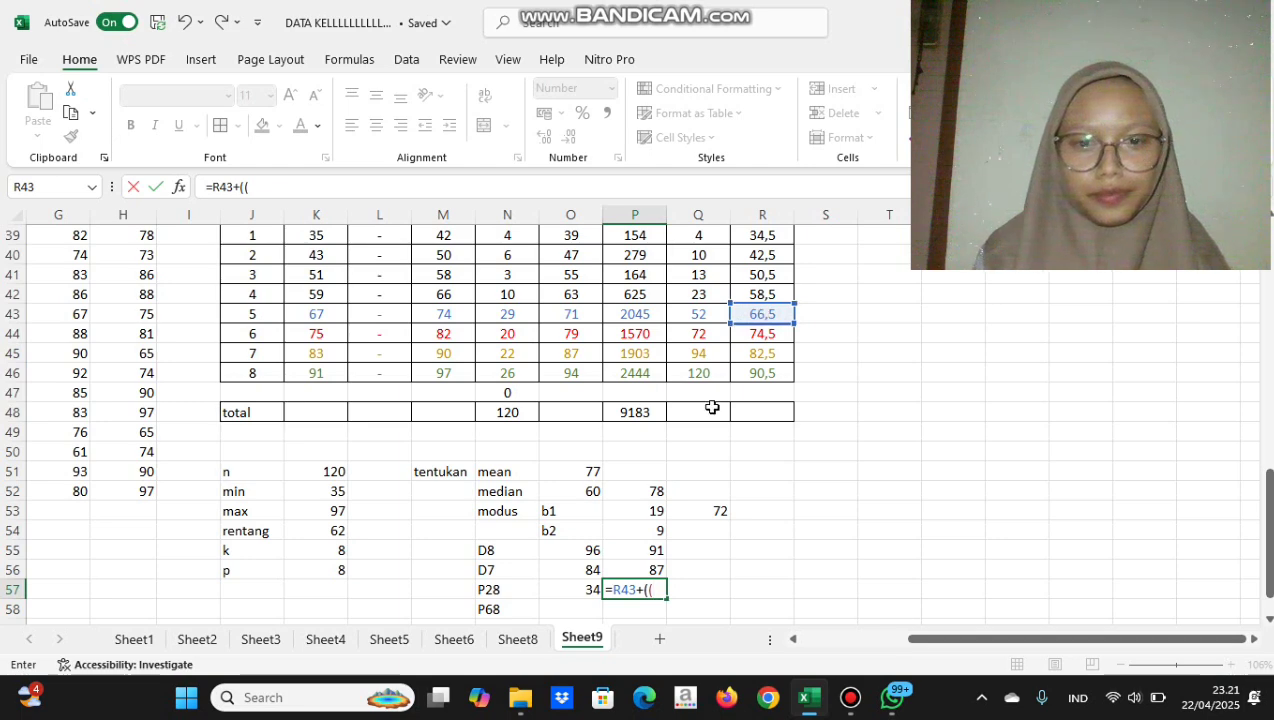
{"action": "left_click", "coordinate": [580, 596]}
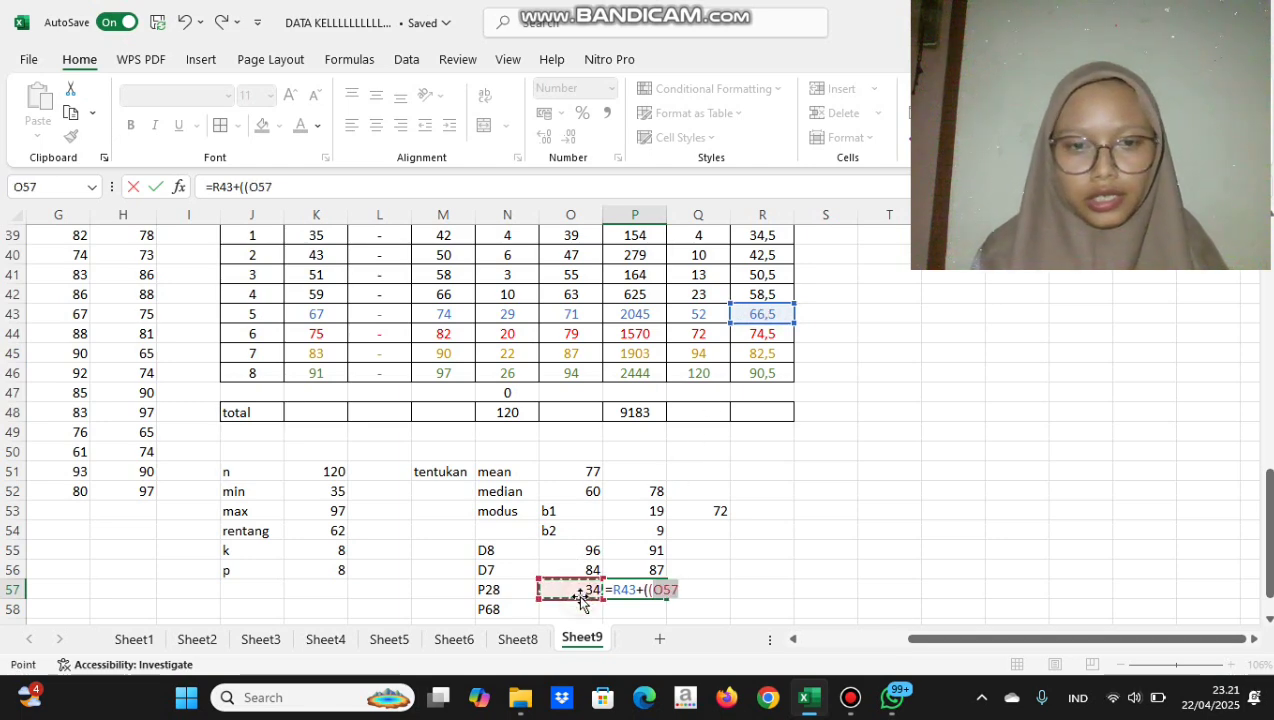
{"action": "type", "text": "-"}
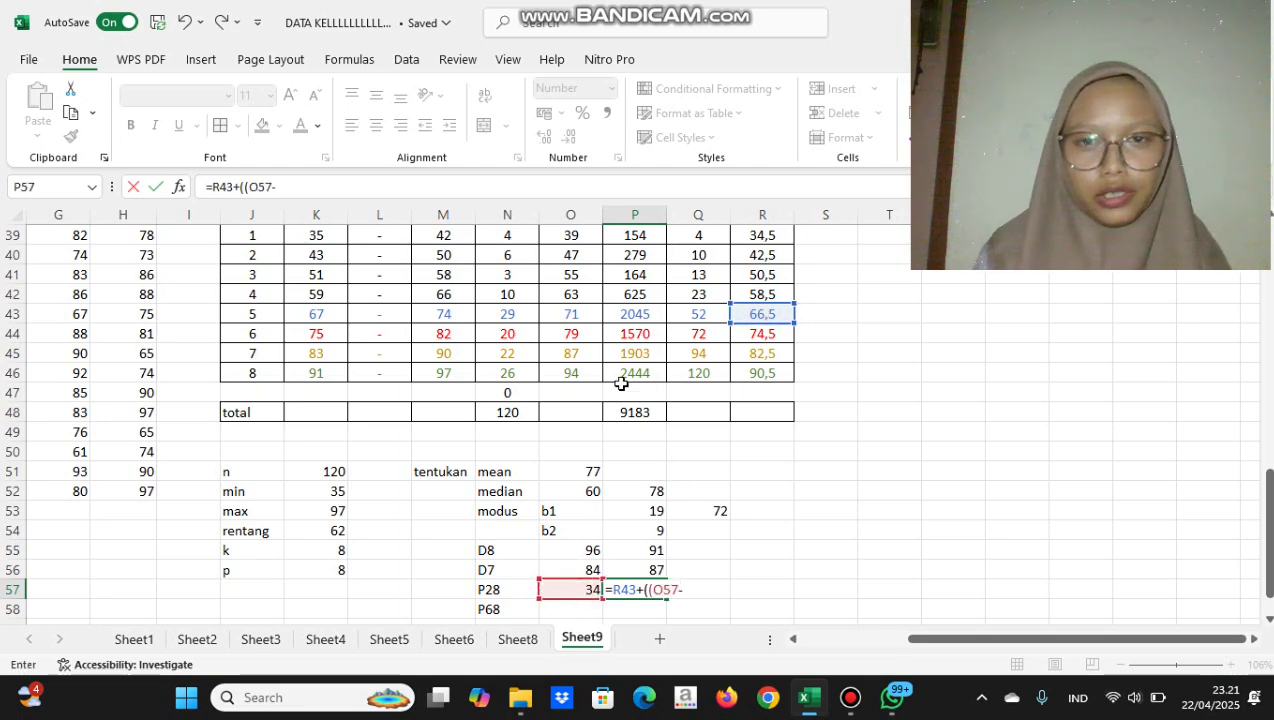
{"action": "left_click", "coordinate": [698, 294]}
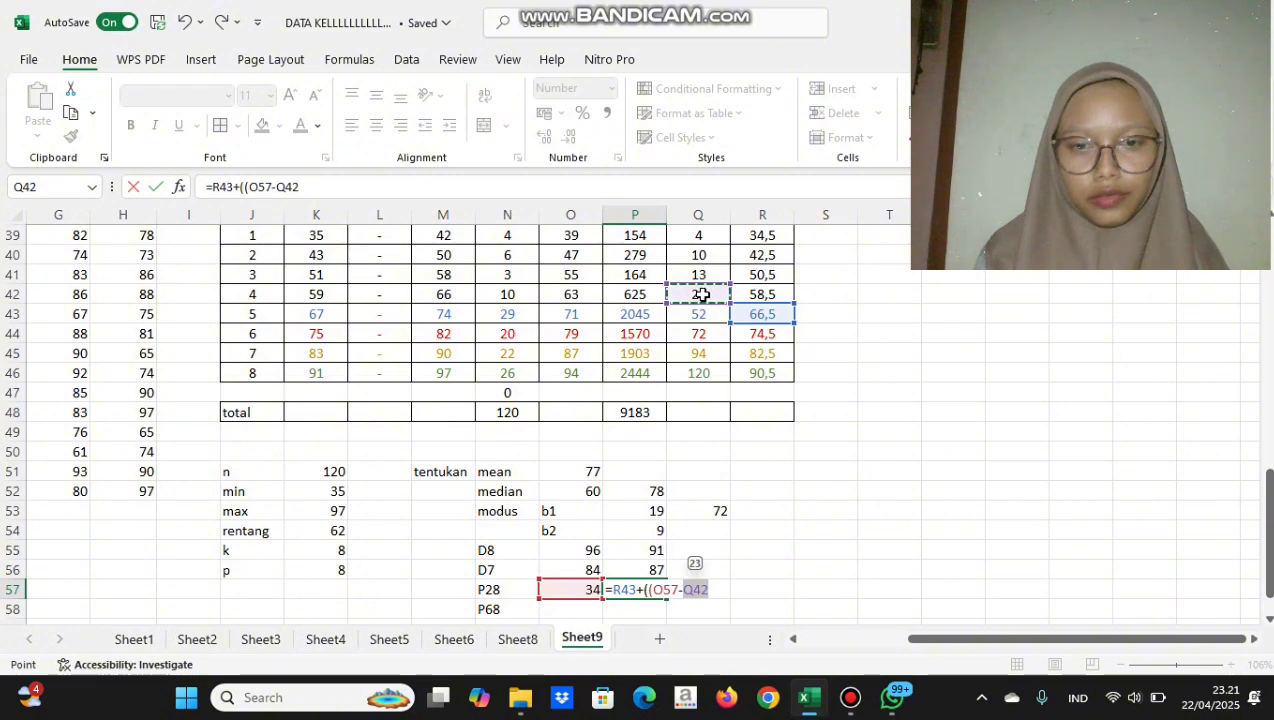
{"action": "type", "text": ")/"}
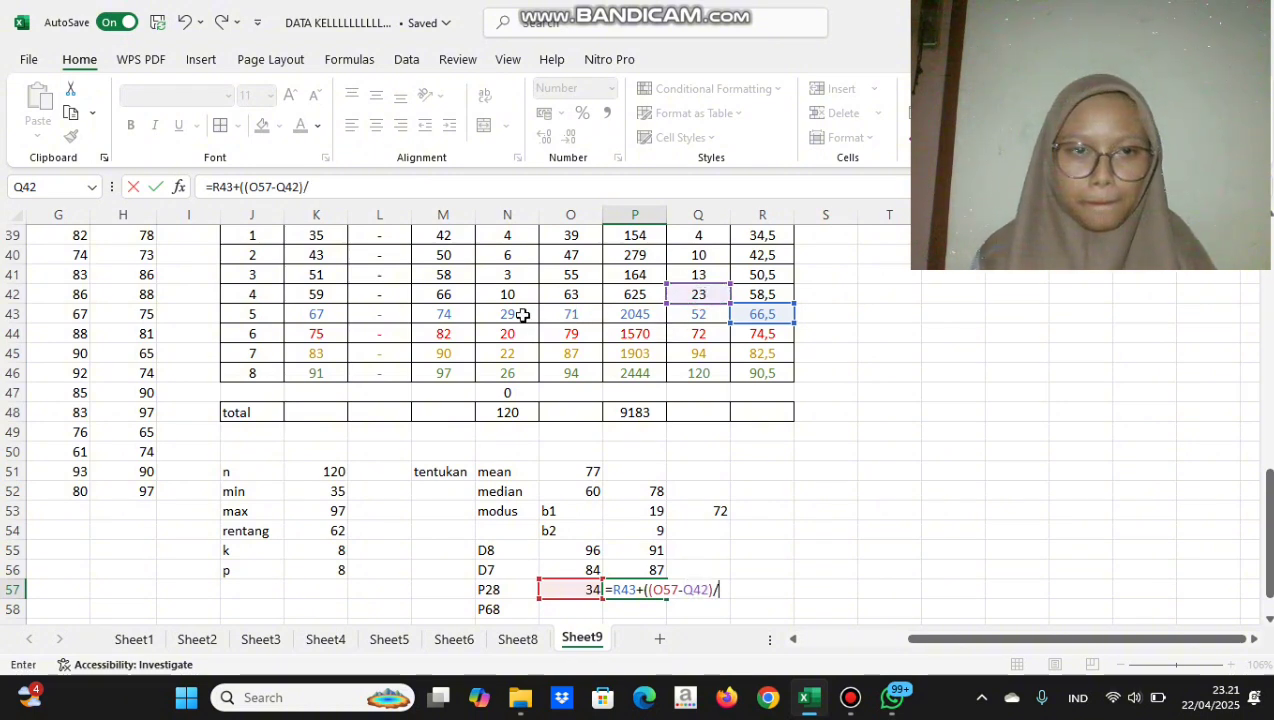
{"action": "scroll", "coordinate": [508, 315], "scroll_direction": "up", "scroll_amount": 1}
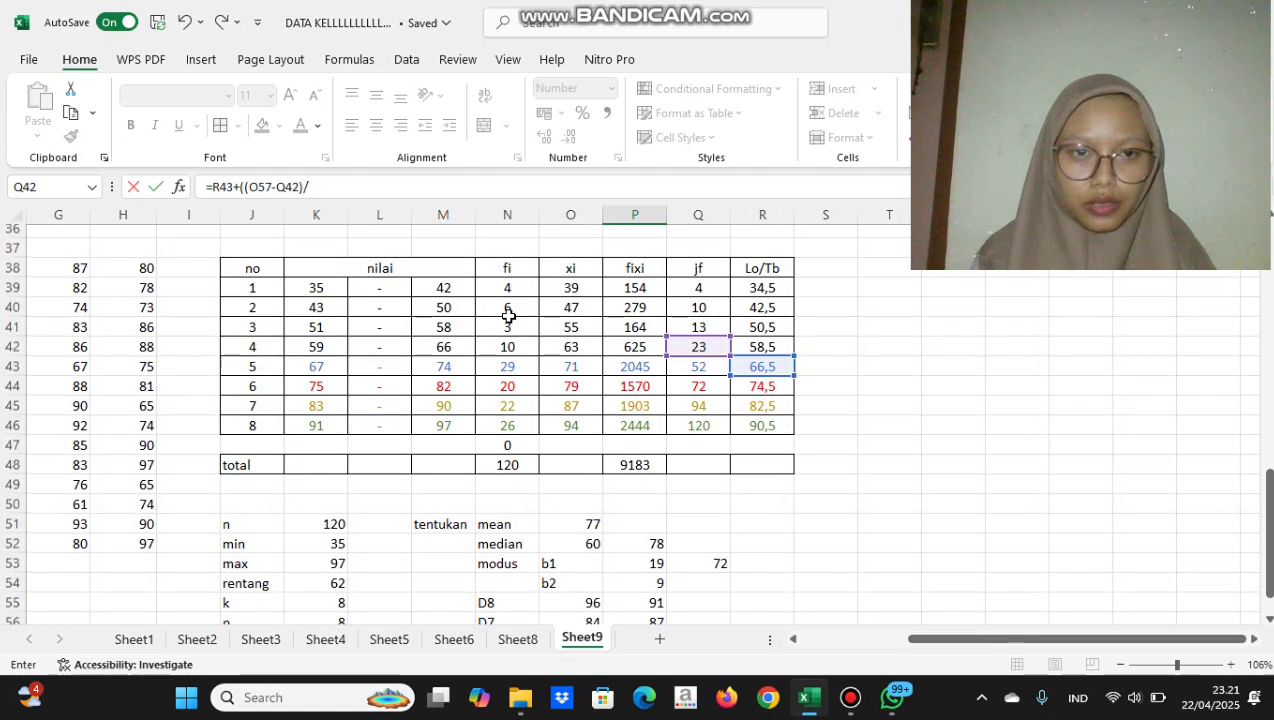
{"action": "left_click", "coordinate": [507, 378]}
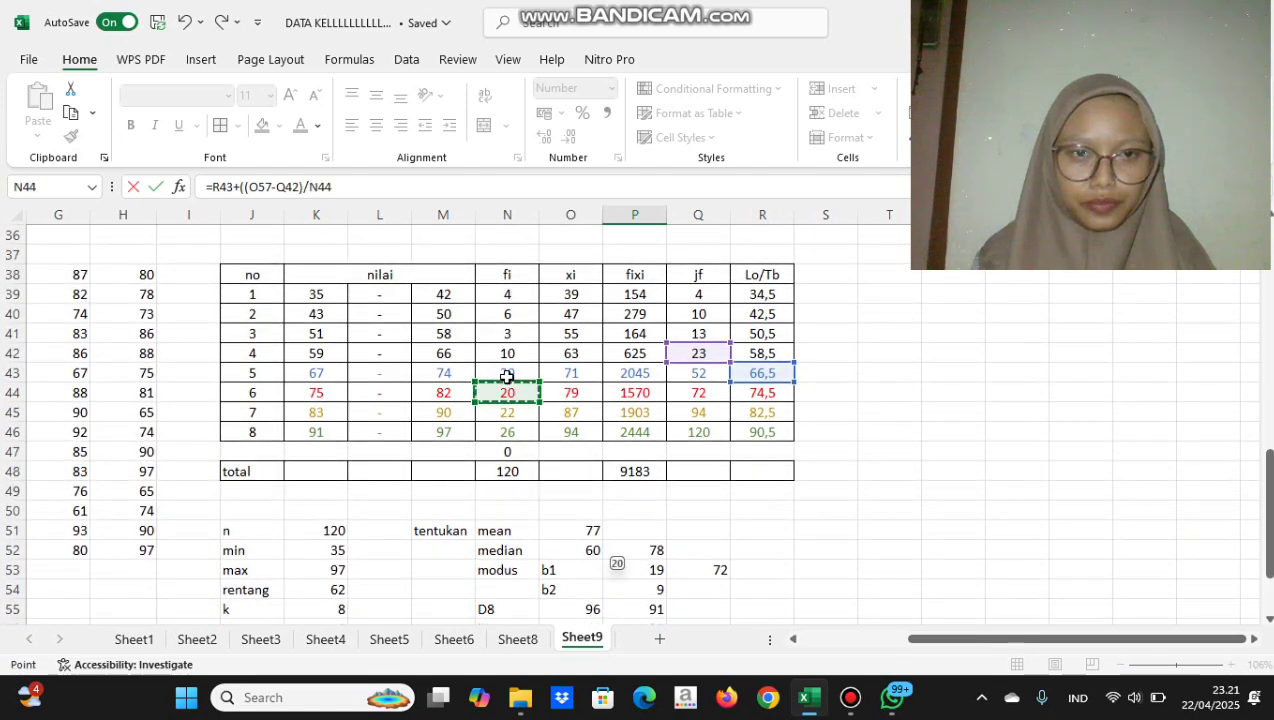
{"action": "scroll", "coordinate": [568, 389], "scroll_direction": "down", "scroll_amount": 3}
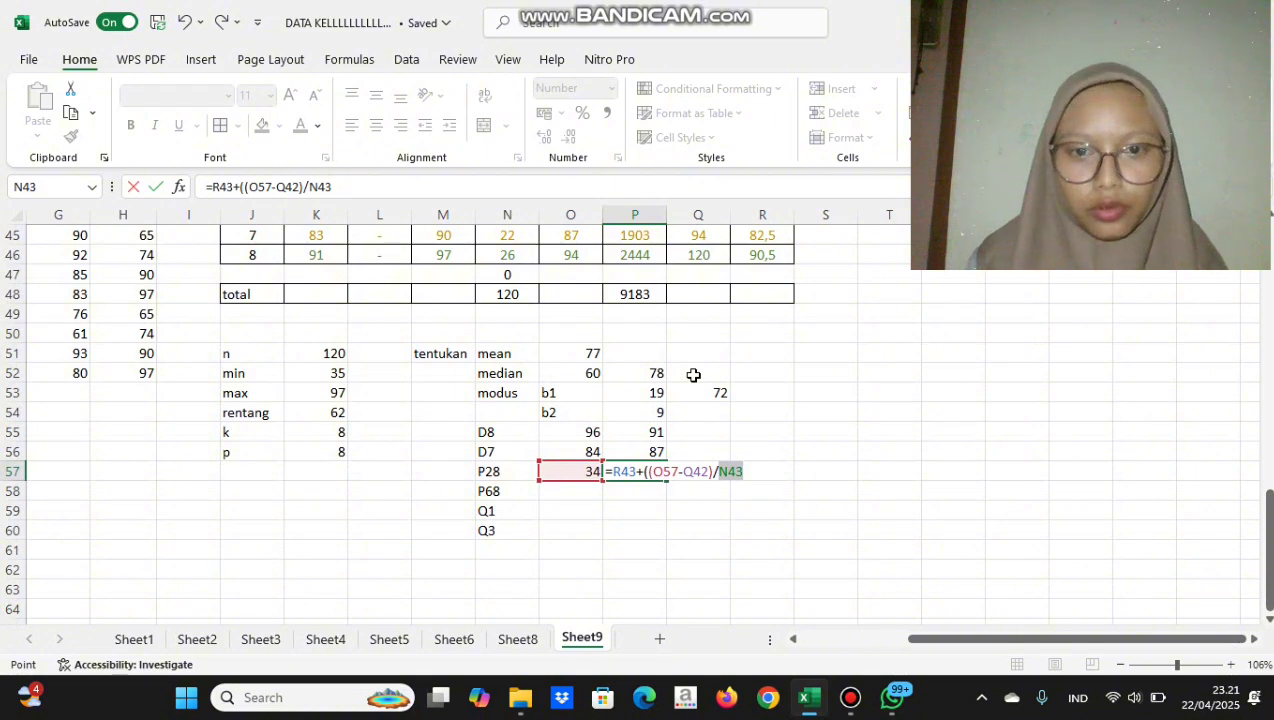
{"action": "type", "text": ")*"}
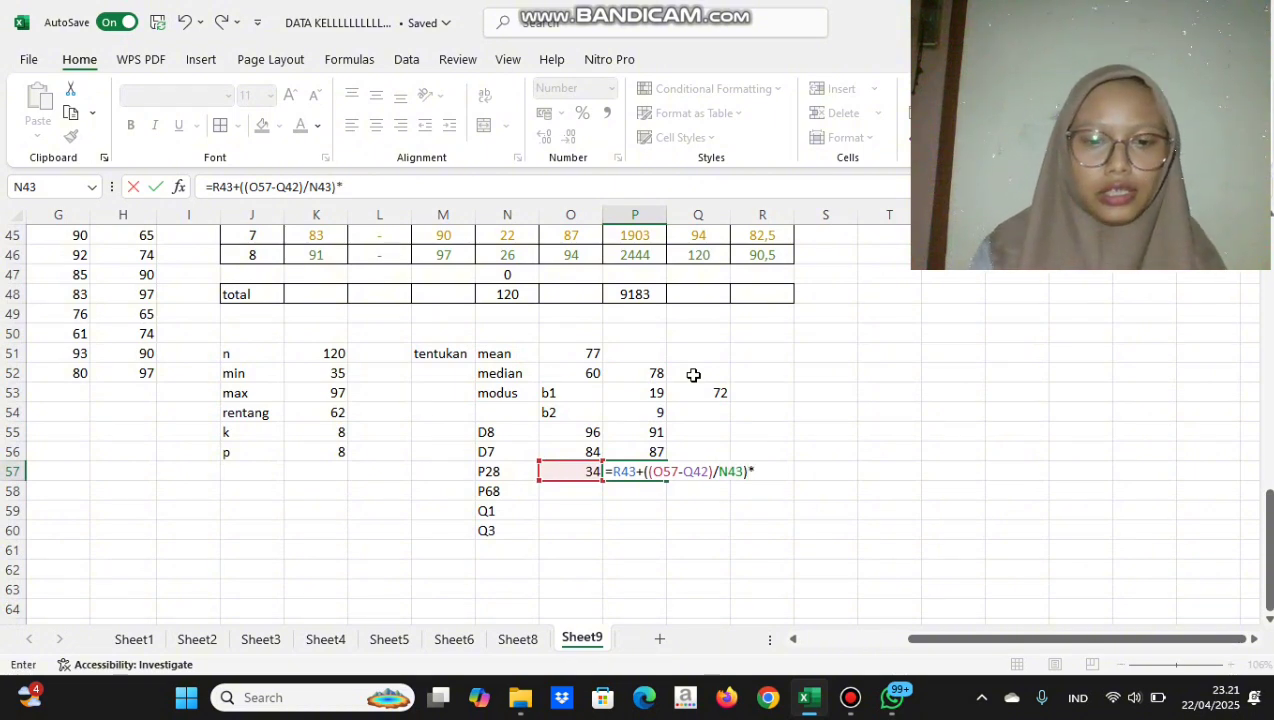
{"action": "left_click", "coordinate": [334, 450]}
{"action": "key", "text": "Return"}
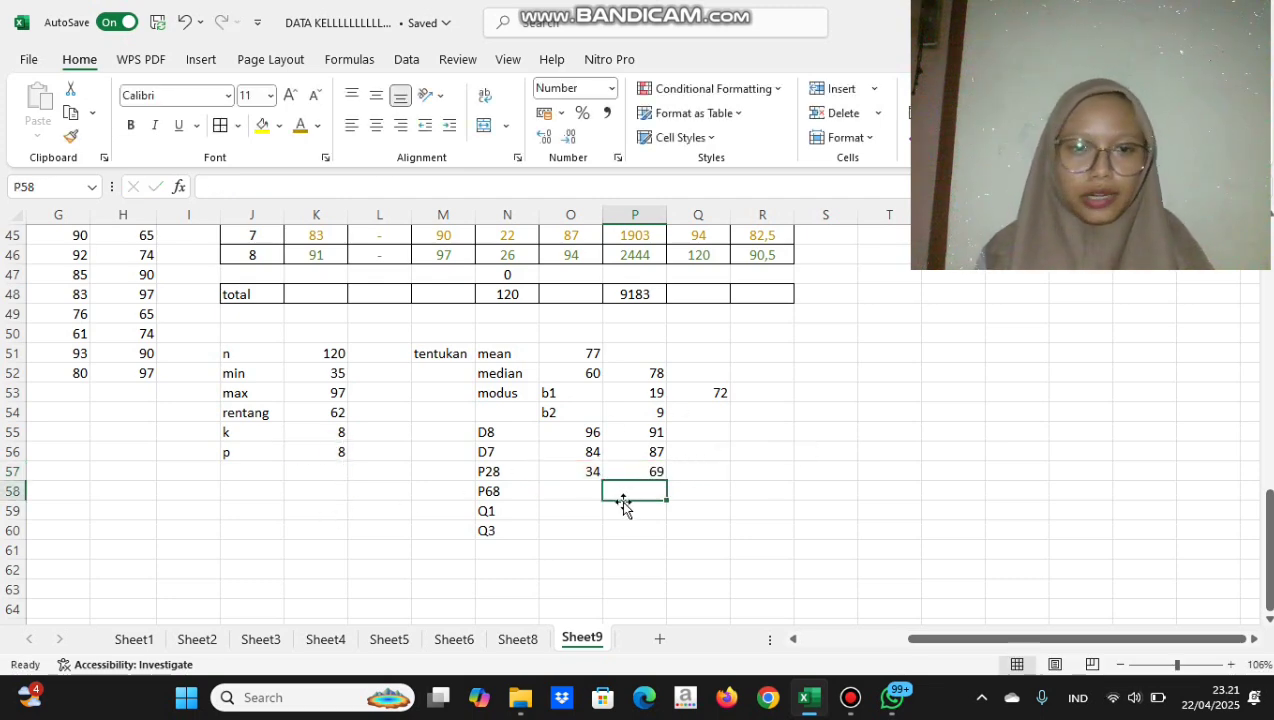
Calculate the P68 position in O58 with the formula =(68/100)*K51
{"action": "left_click", "coordinate": [574, 492]}
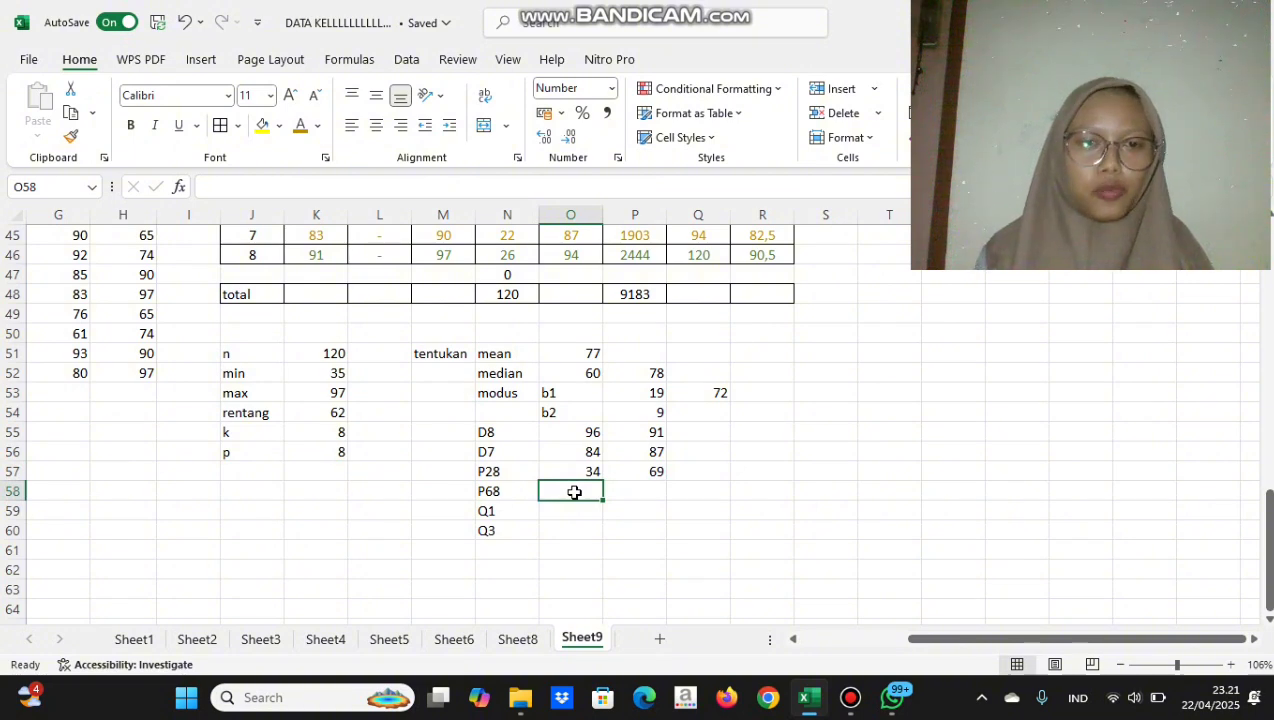
{"action": "type", "text": "="}
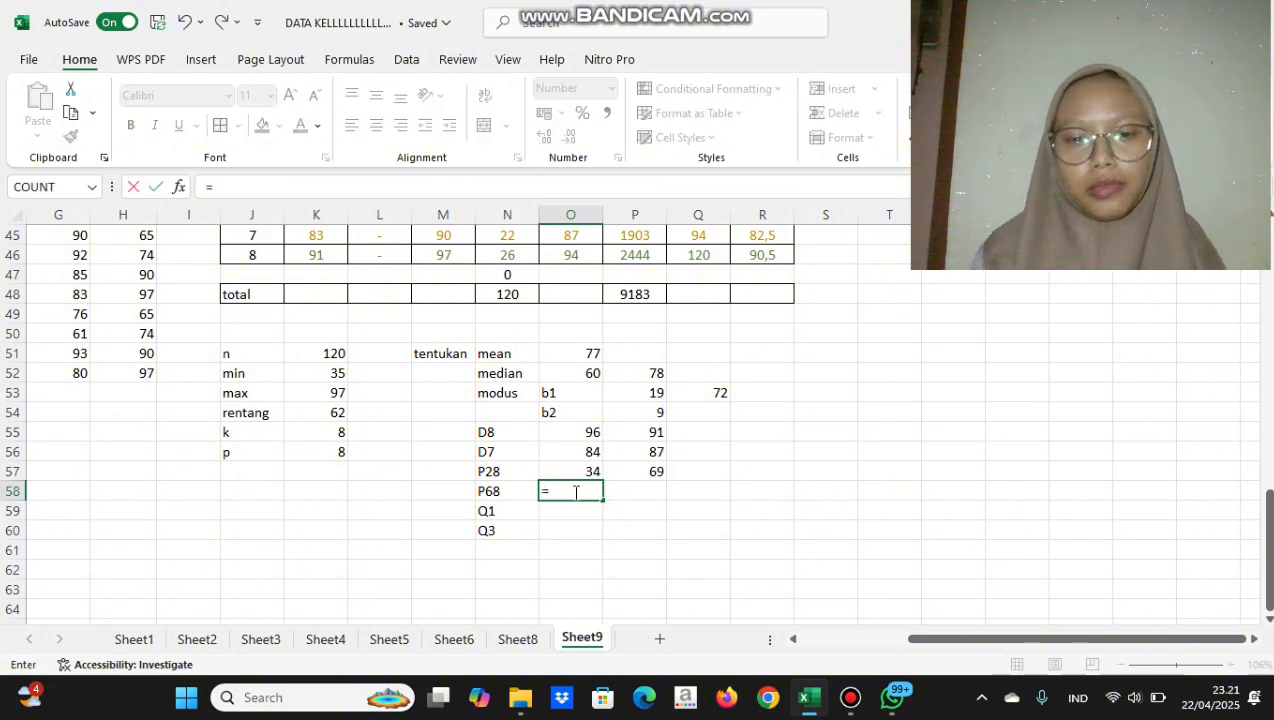
{"action": "type", "text": "("}
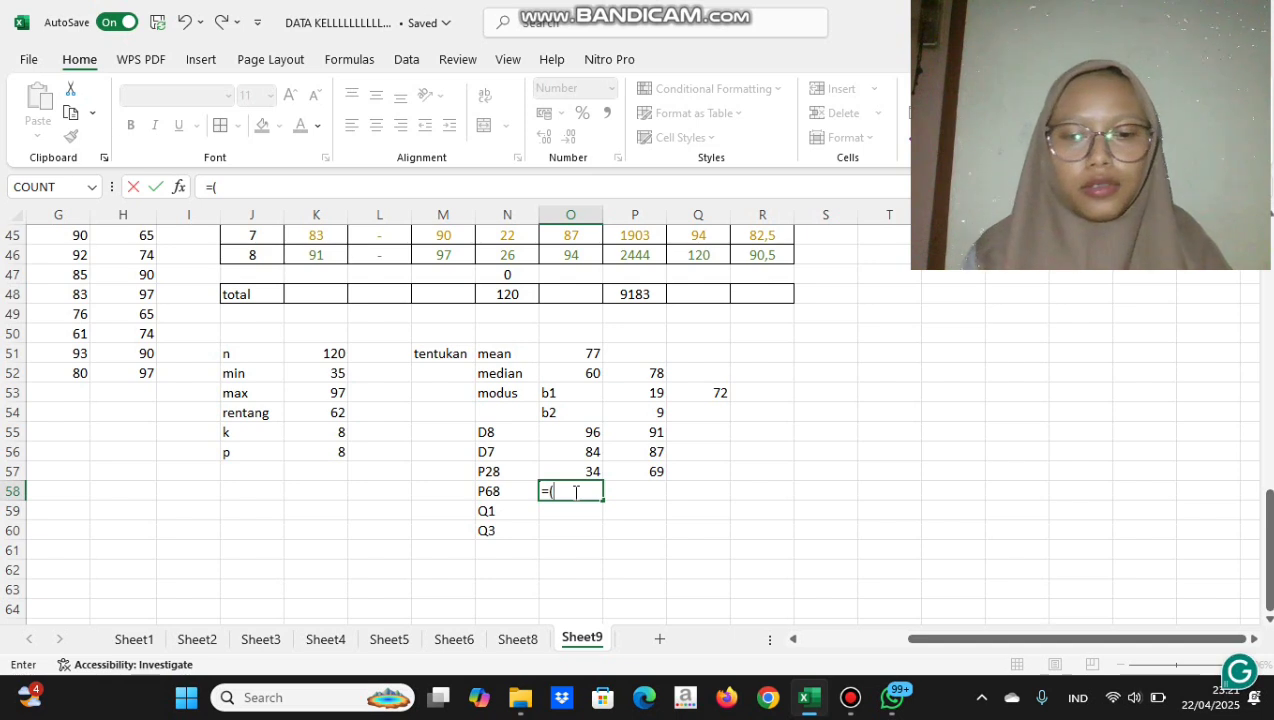
{"action": "type", "text": "68/"}
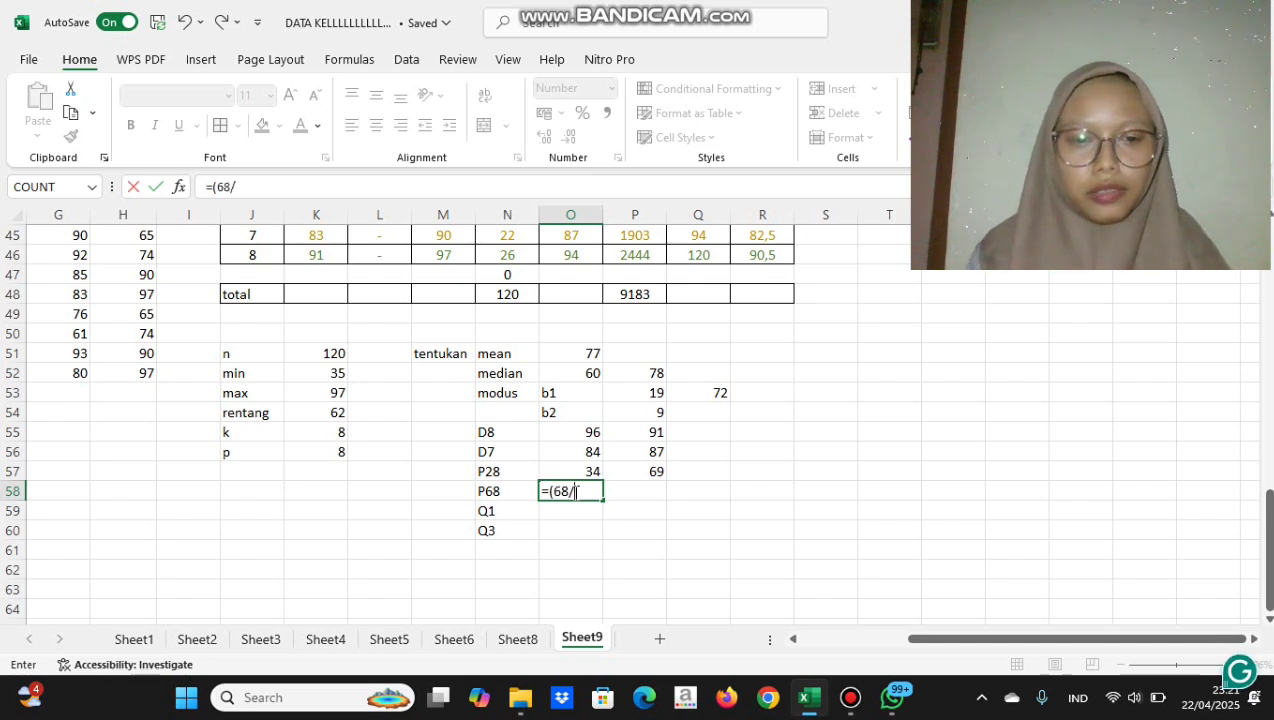
{"action": "type", "text": "100)"}
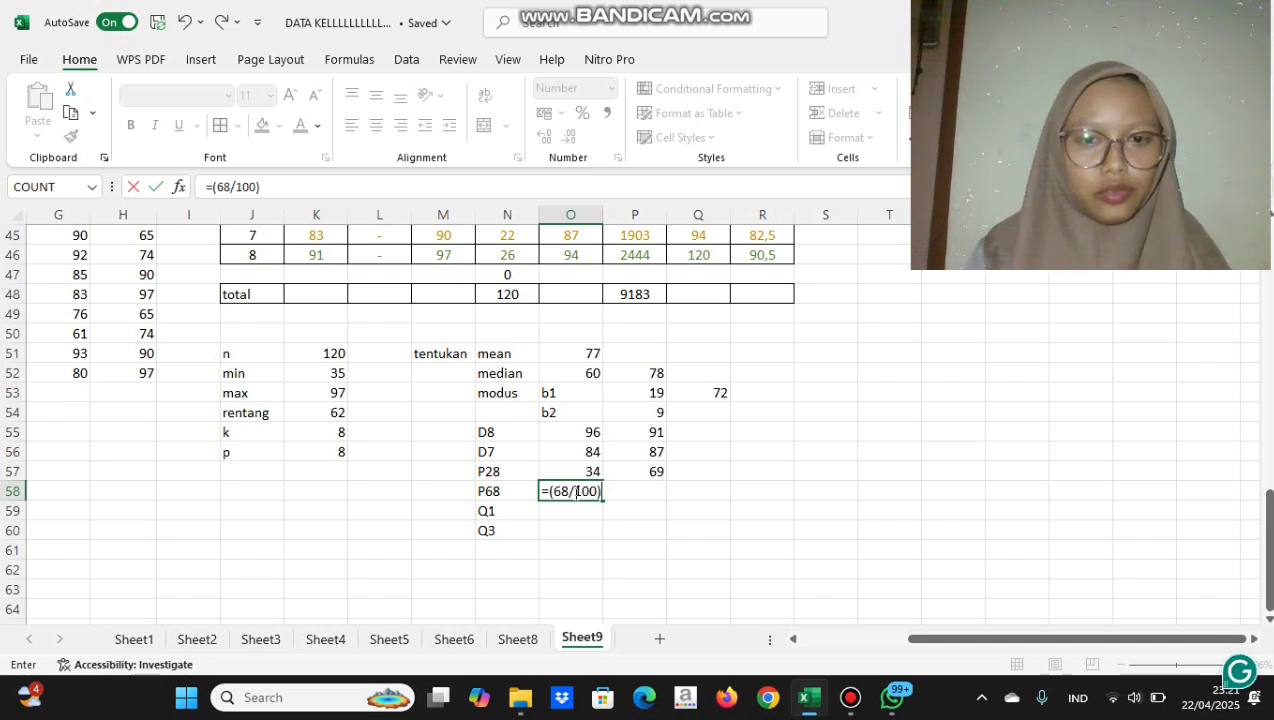
{"action": "type", "text": "*"}
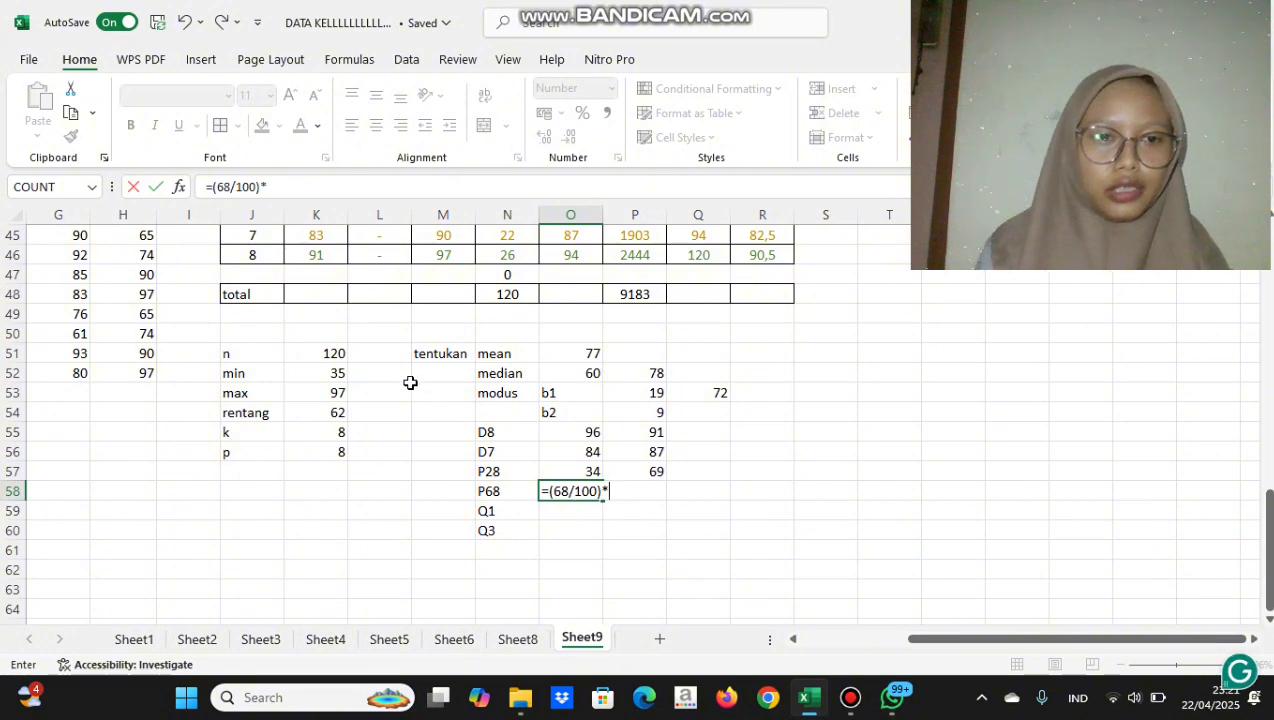
{"action": "left_click", "coordinate": [330, 353]}
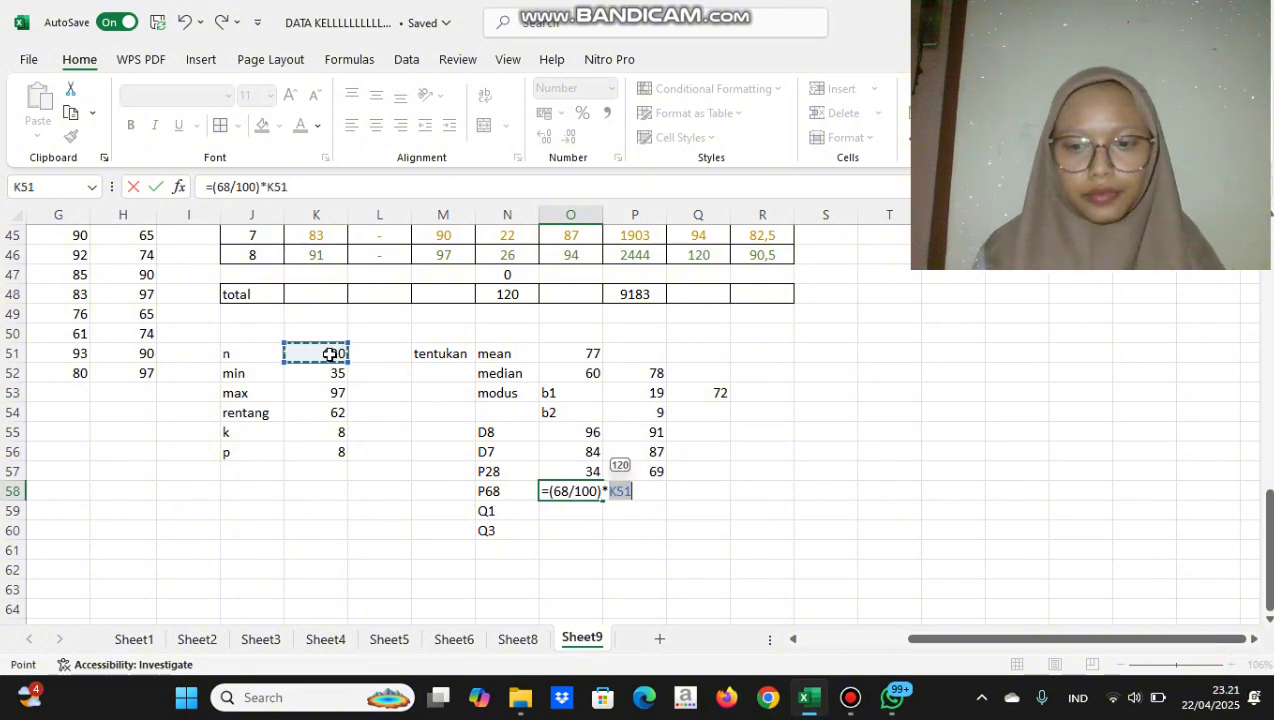
{"action": "key", "text": "Return"}
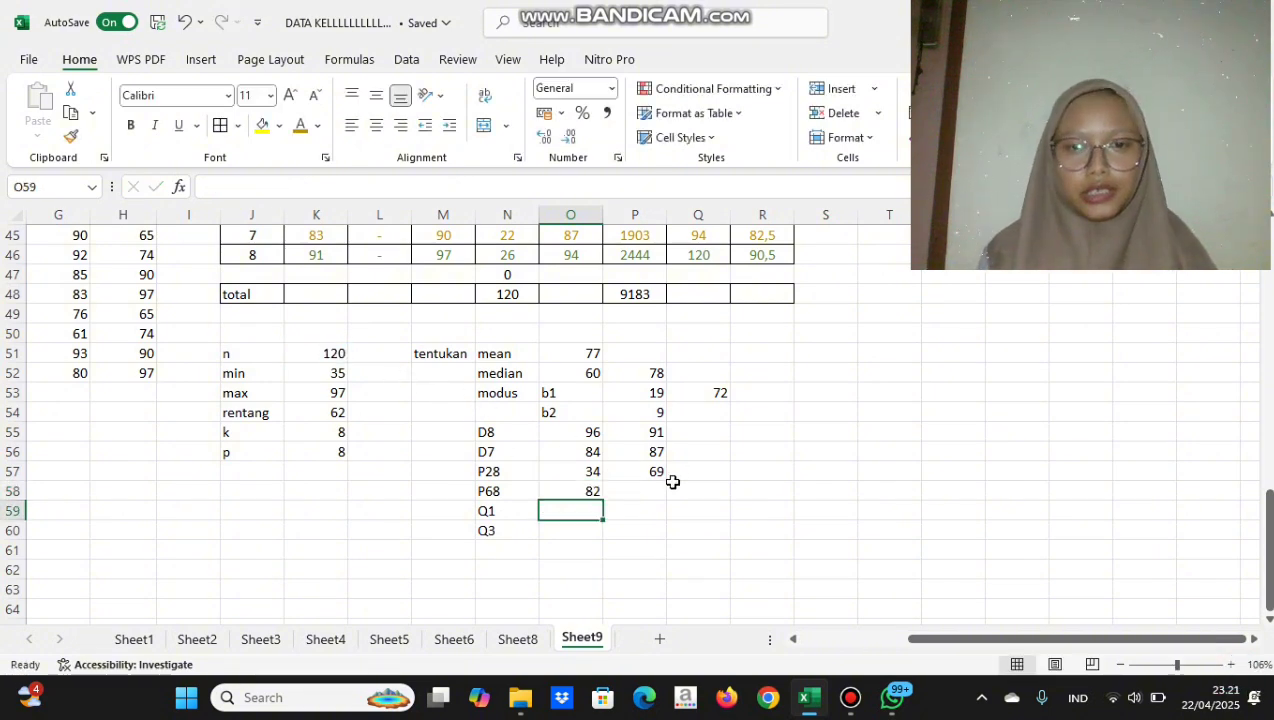
Calculate P68 in P58 with the formula =R45+((O58-Q44)/N45)*K56
{"action": "scroll", "coordinate": [673, 482], "scroll_direction": "up", "scroll_amount": 3}
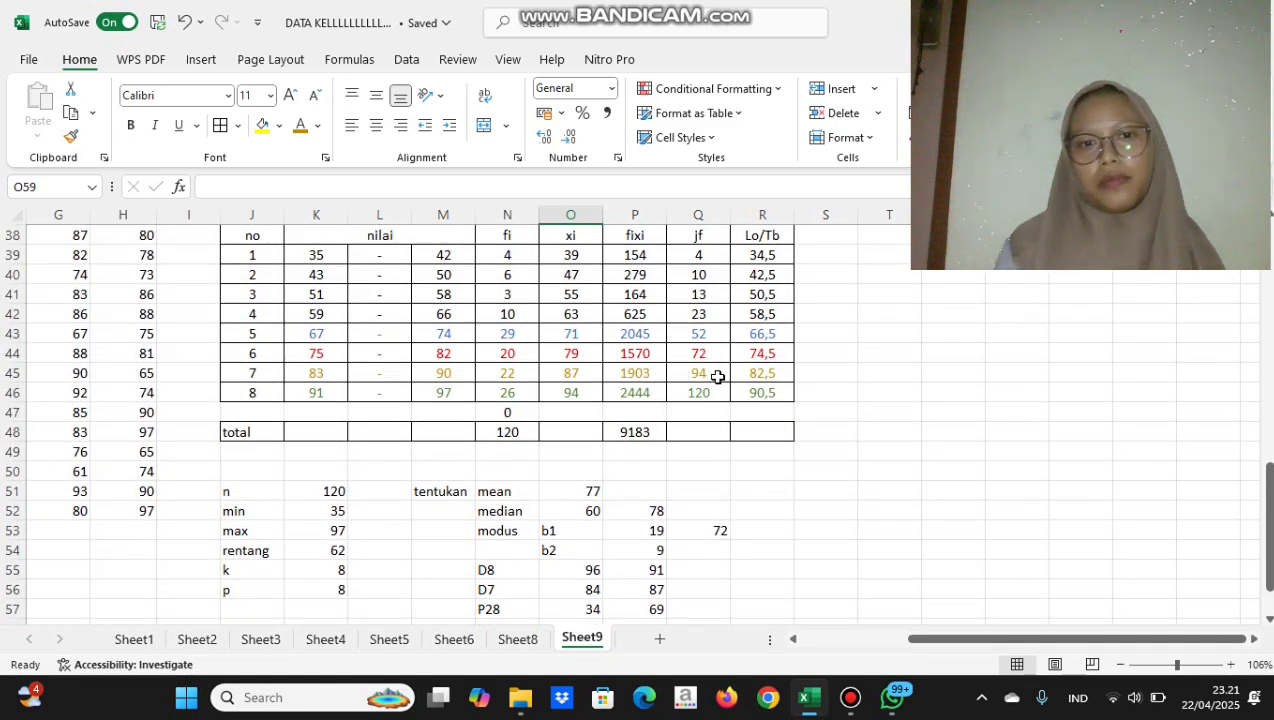
{"action": "scroll", "coordinate": [702, 395], "scroll_direction": "down", "scroll_amount": 2}
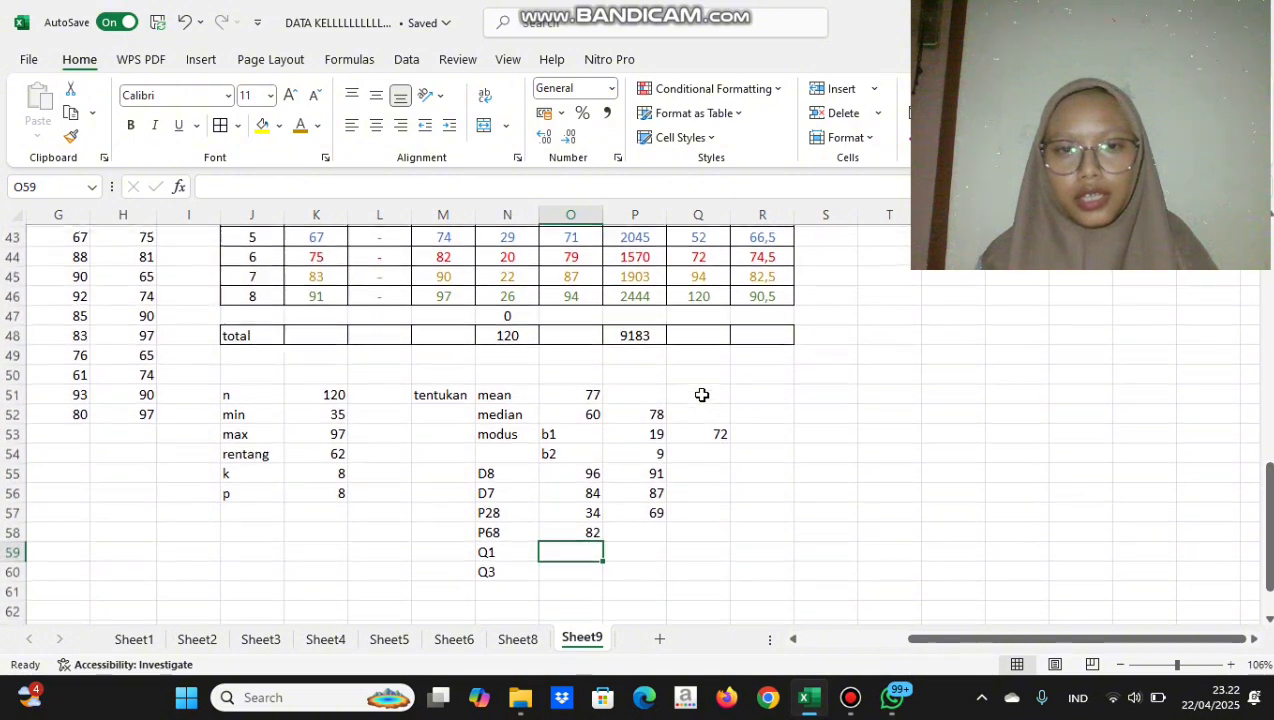
{"action": "left_click", "coordinate": [655, 533]}
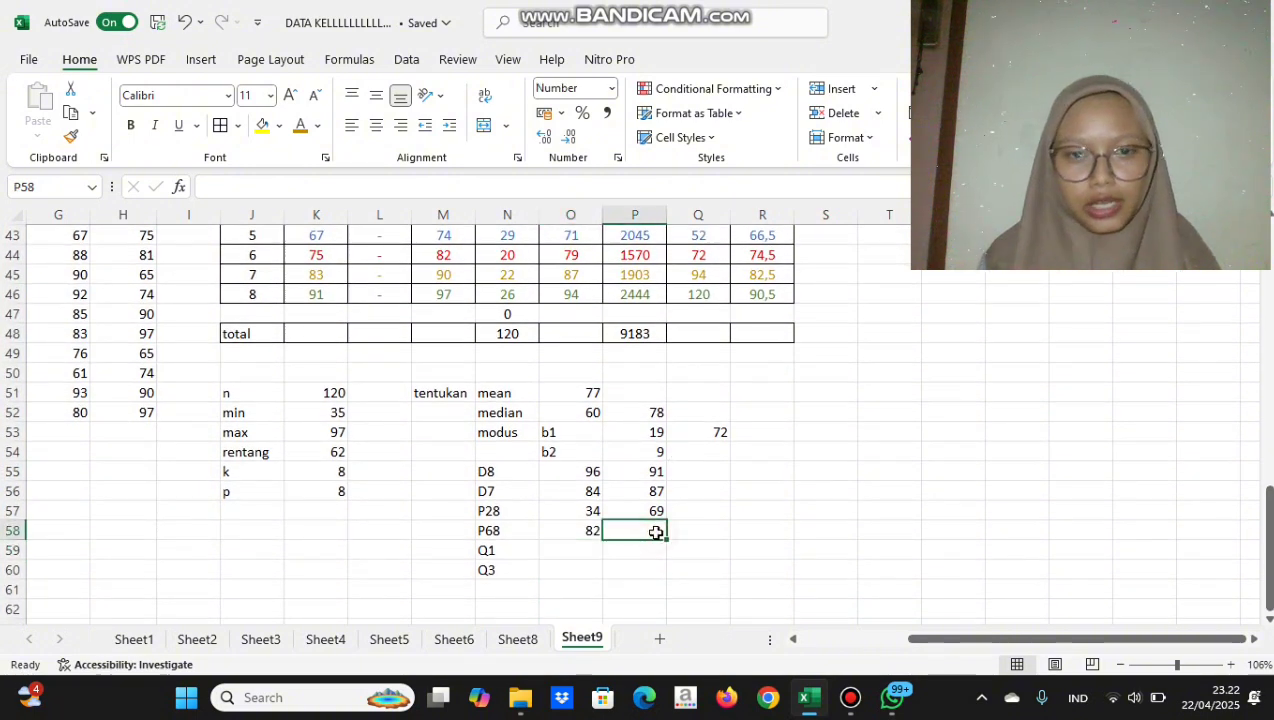
{"action": "type", "text": "="}
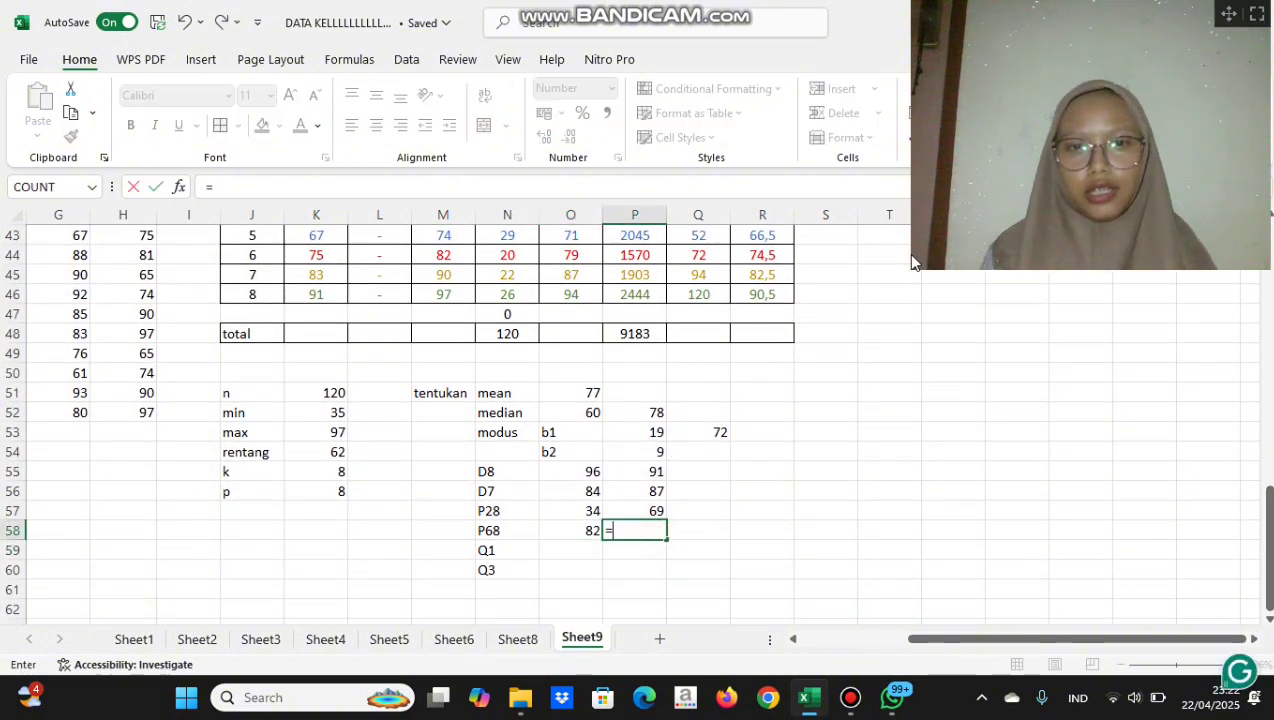
{"action": "left_click", "coordinate": [778, 274]}
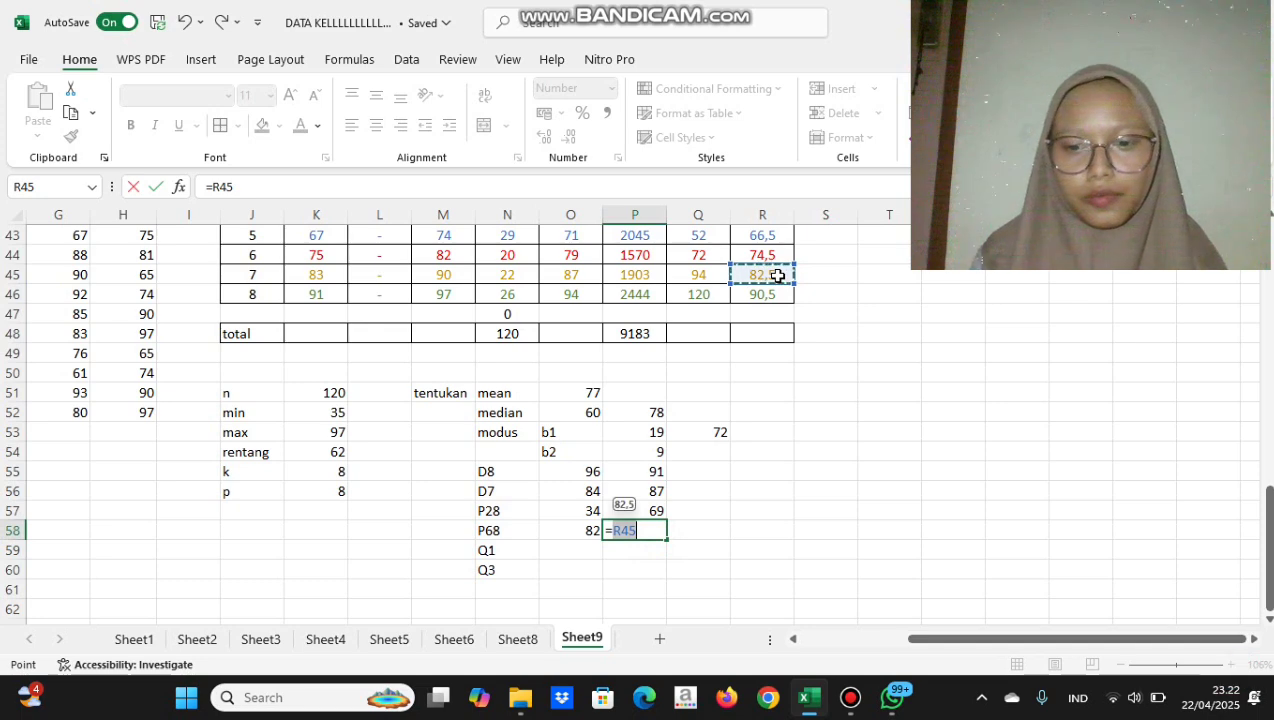
{"action": "type", "text": "+"}
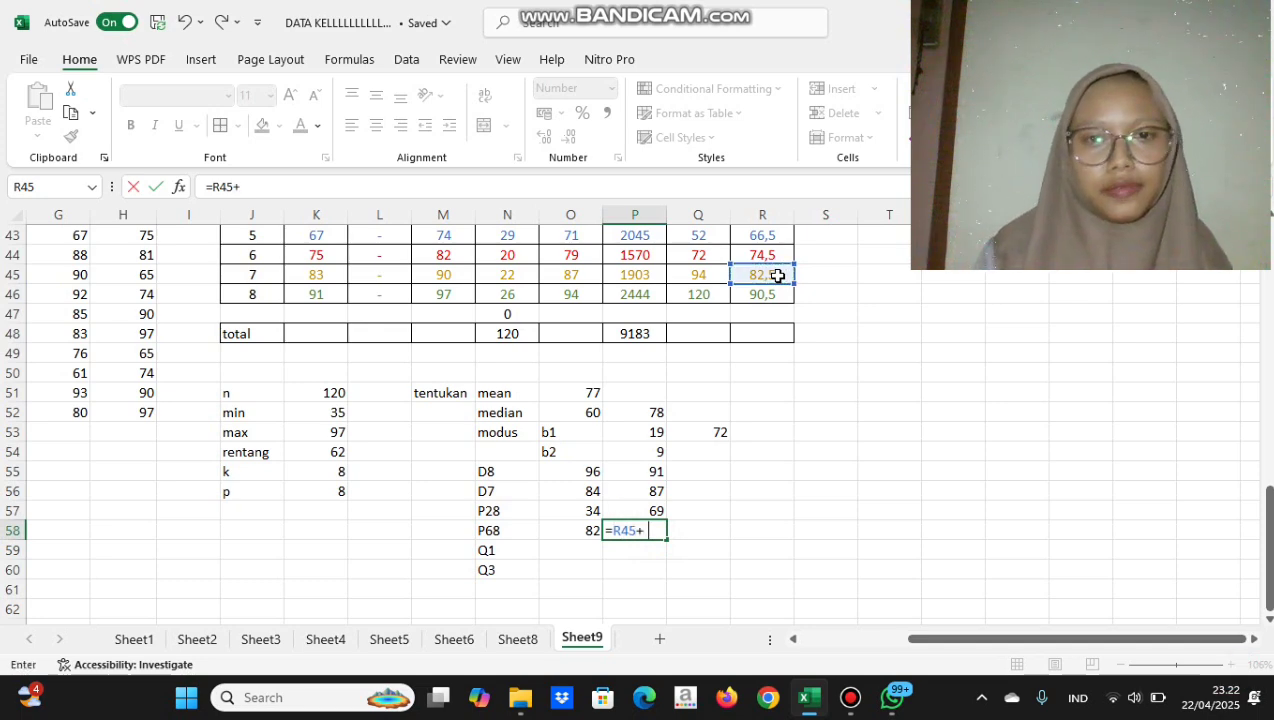
{"action": "type", "text": "(("}
{"action": "left_click", "coordinate": [577, 533]}
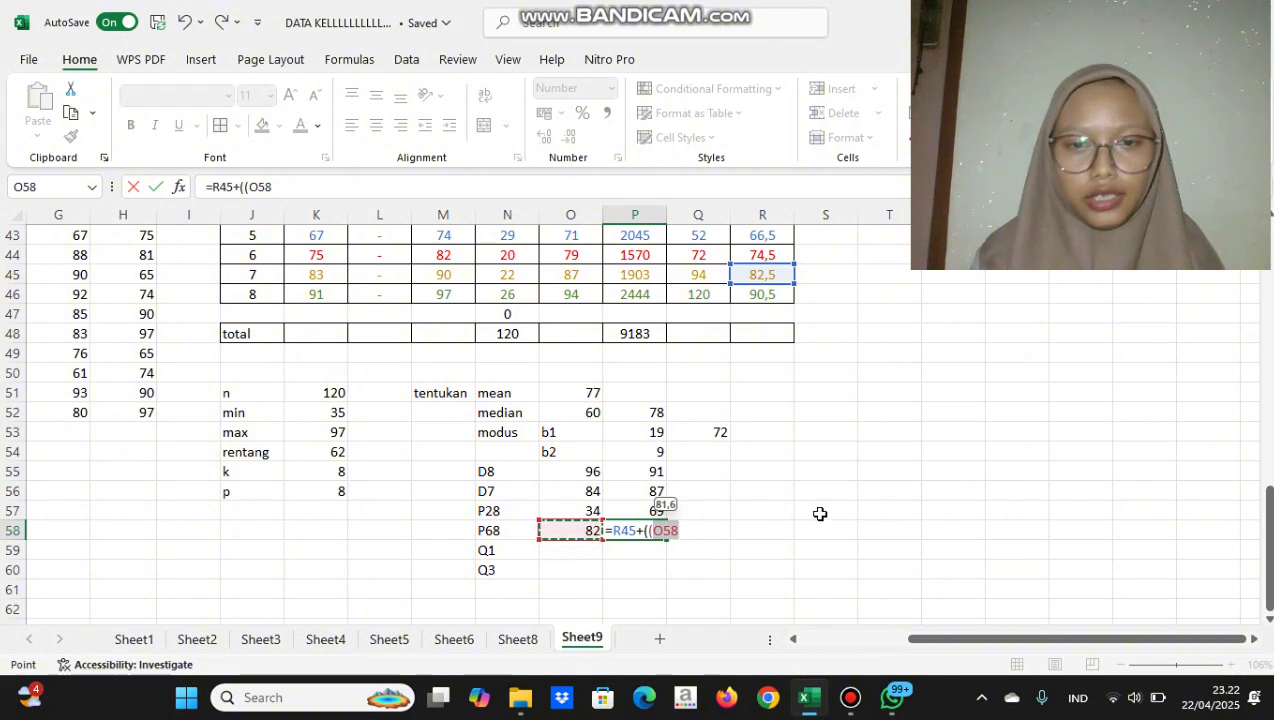
{"action": "type", "text": "-"}
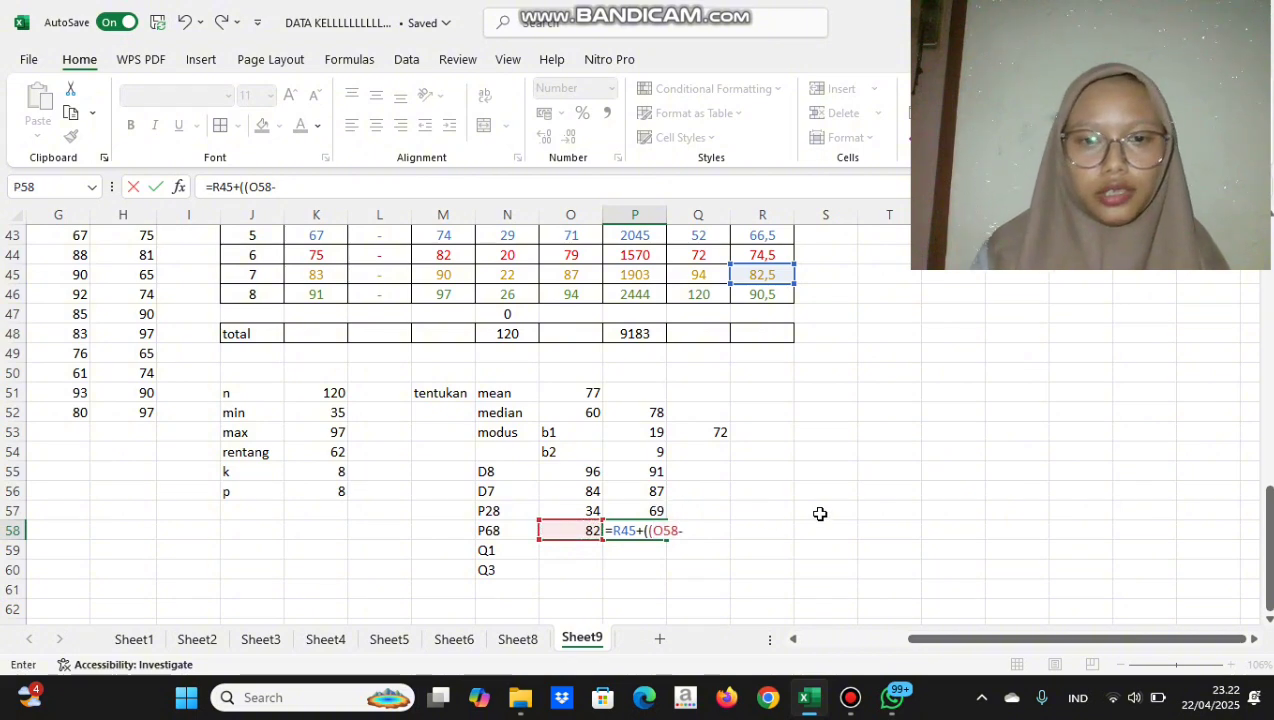
{"action": "left_click", "coordinate": [707, 259]}
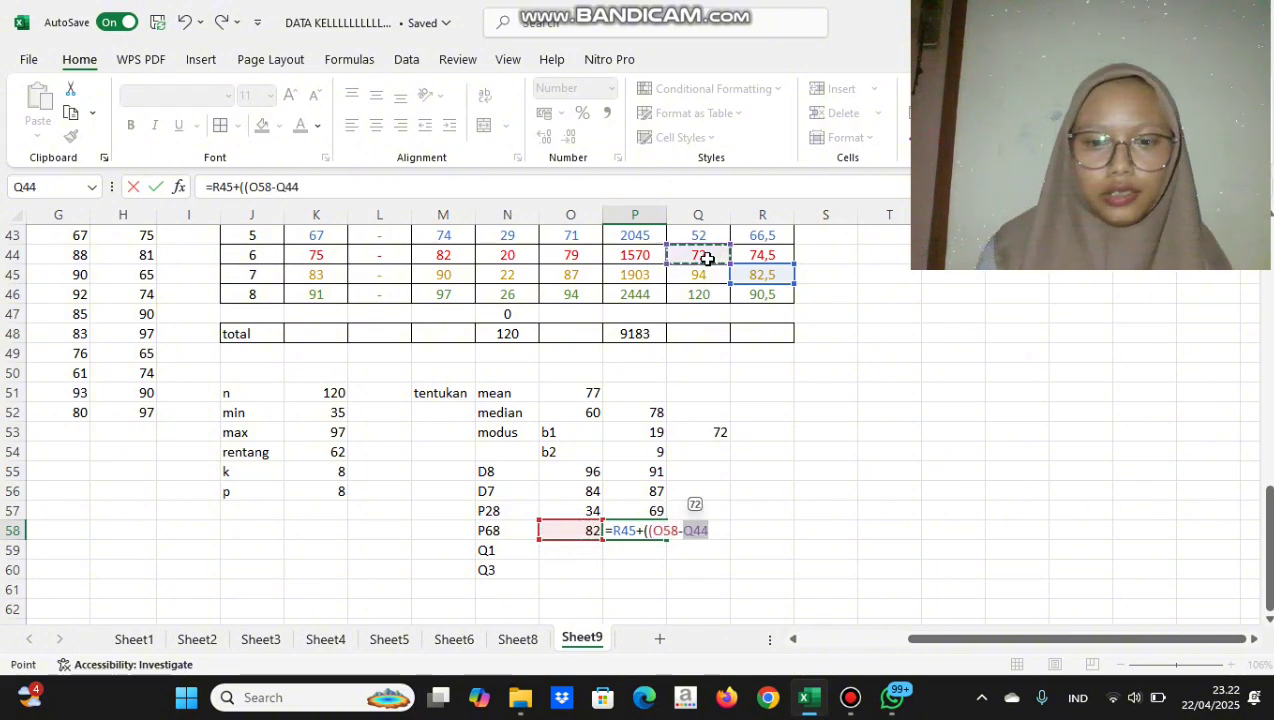
{"action": "type", "text": ")/"}
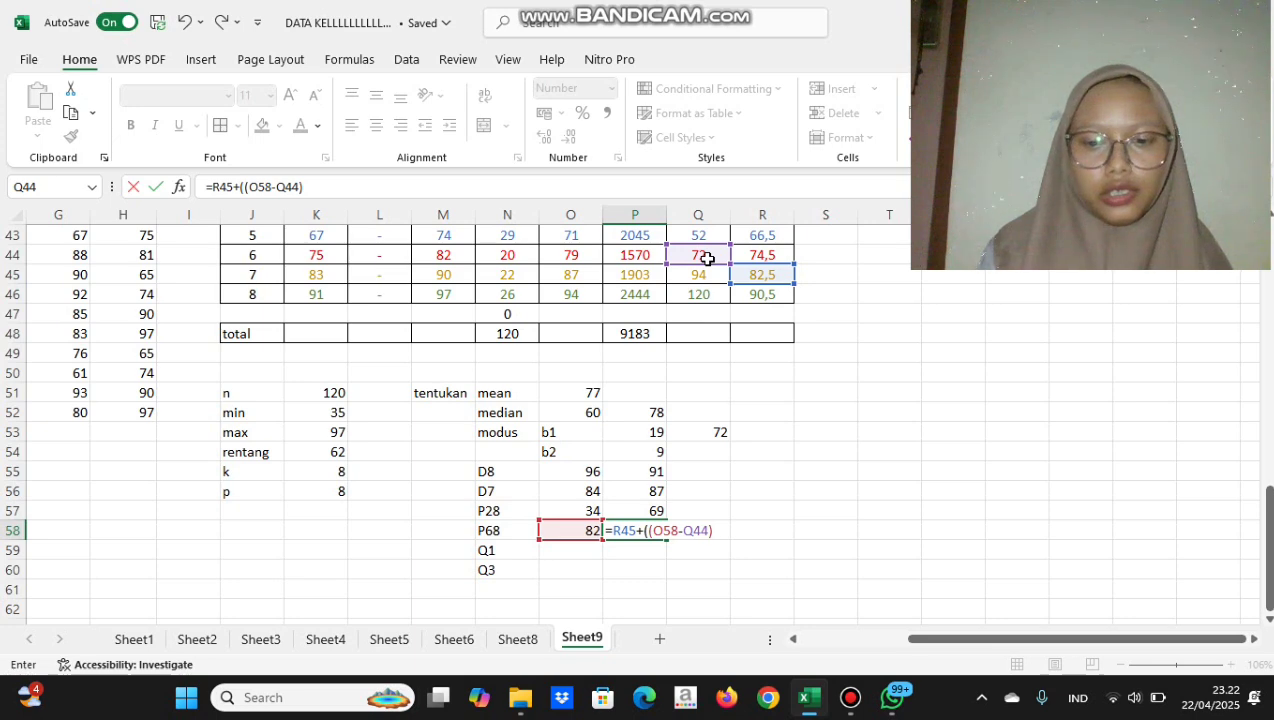
{"action": "left_click", "coordinate": [505, 274]}
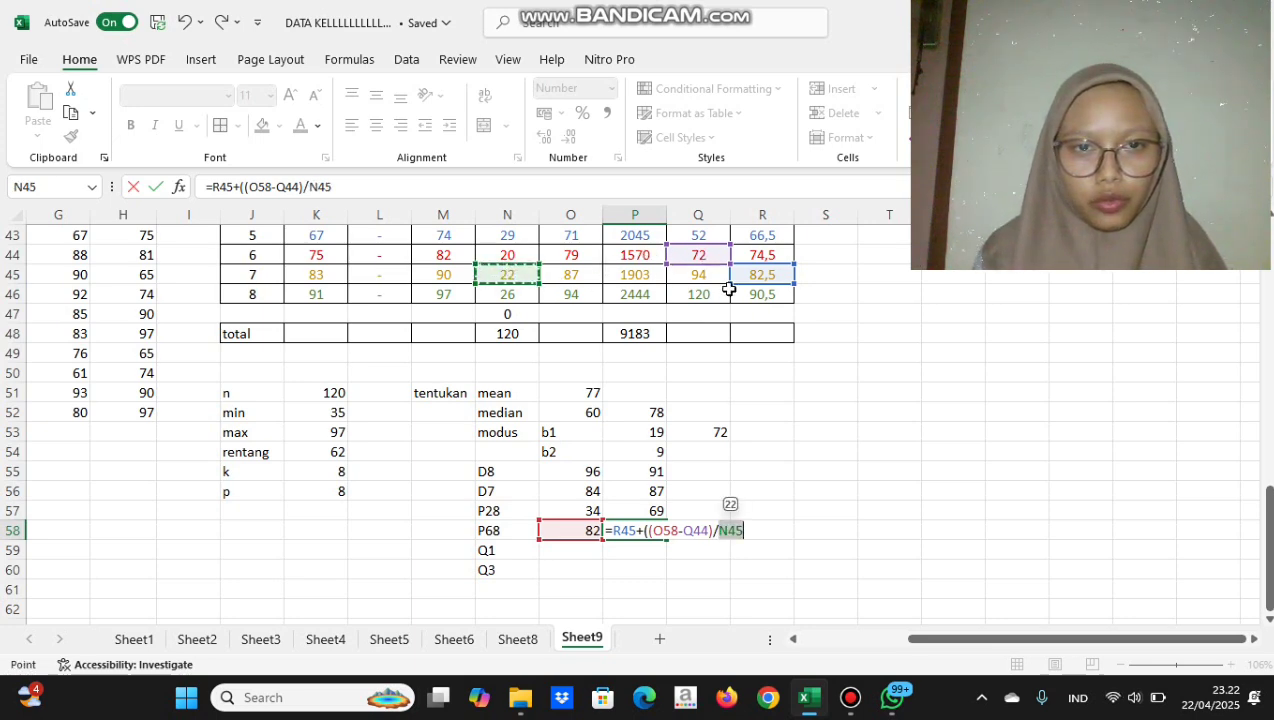
{"action": "type", "text": ")*"}
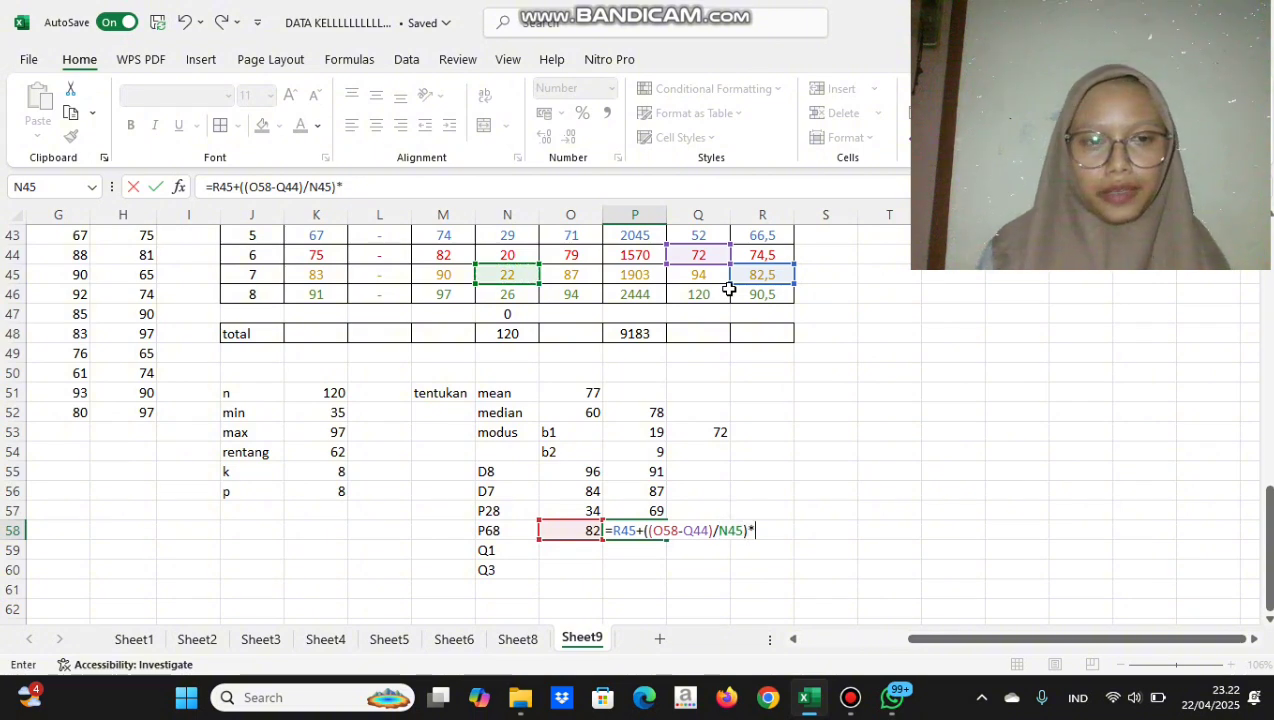
{"action": "left_click", "coordinate": [305, 496]}
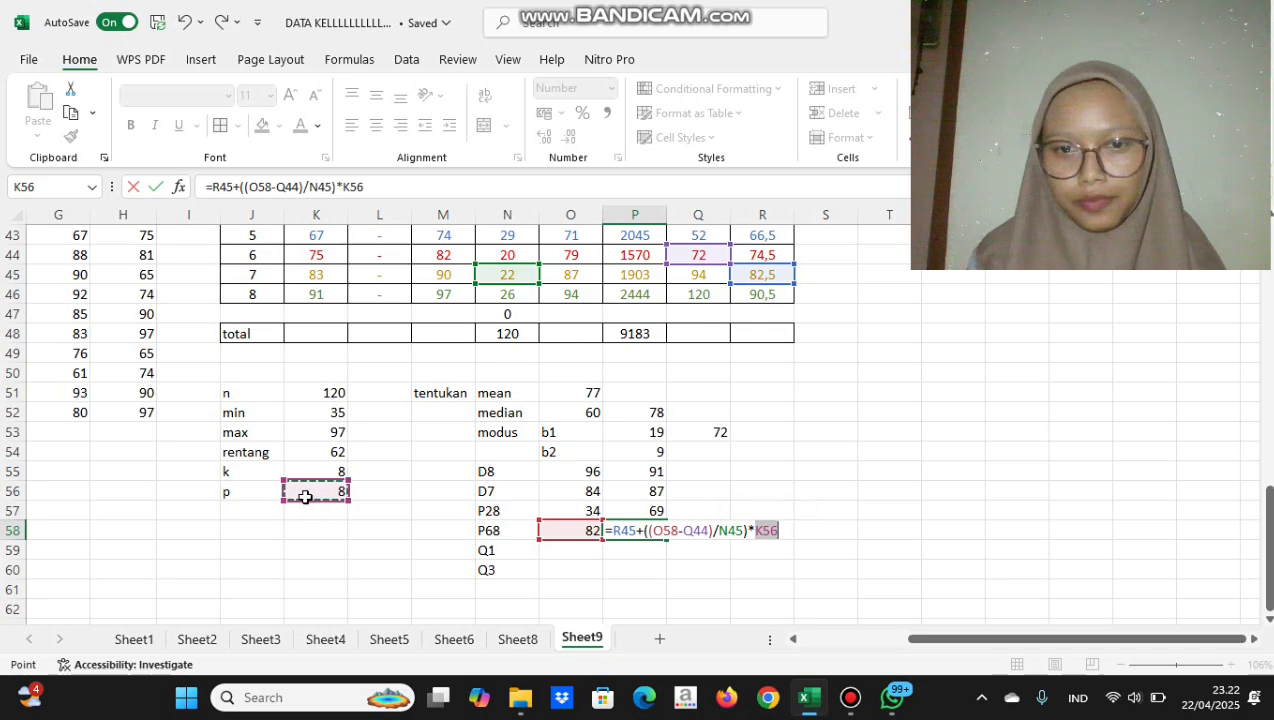
{"action": "key", "text": "Return"}
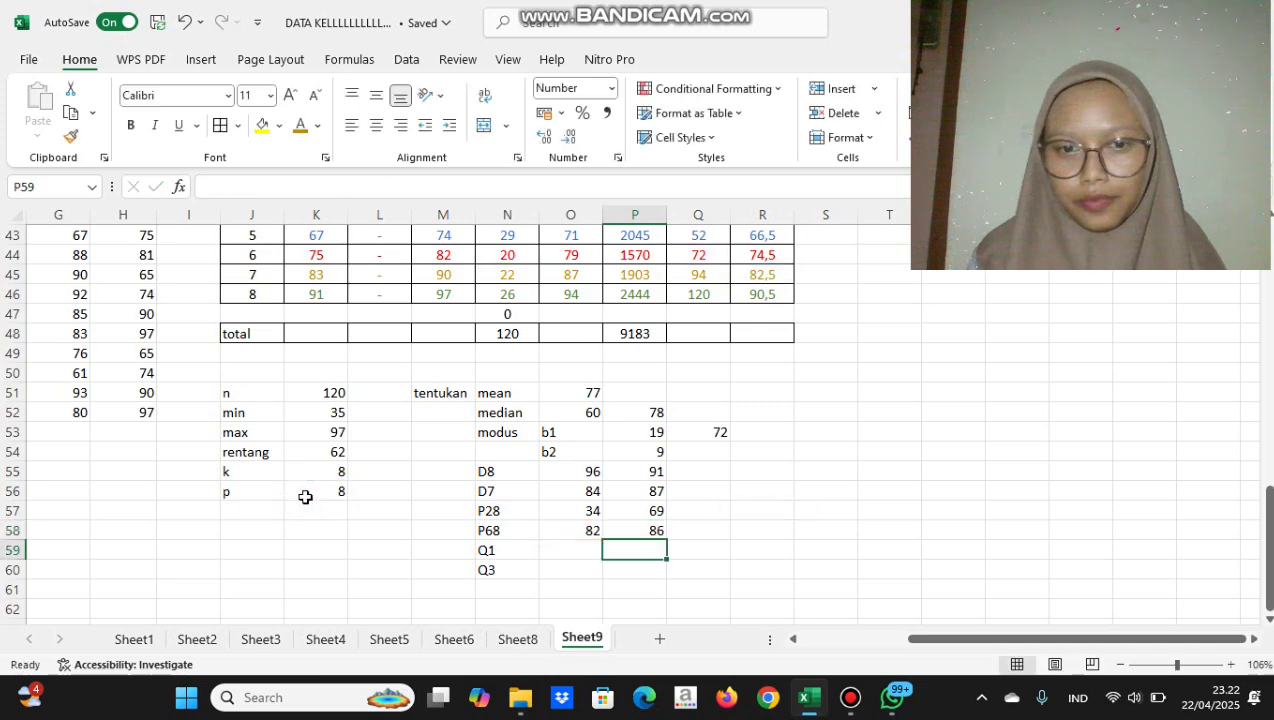
Calculate the Q1 position in O59 with the formula =(1/4)*K51
{"action": "left_click", "coordinate": [566, 548]}
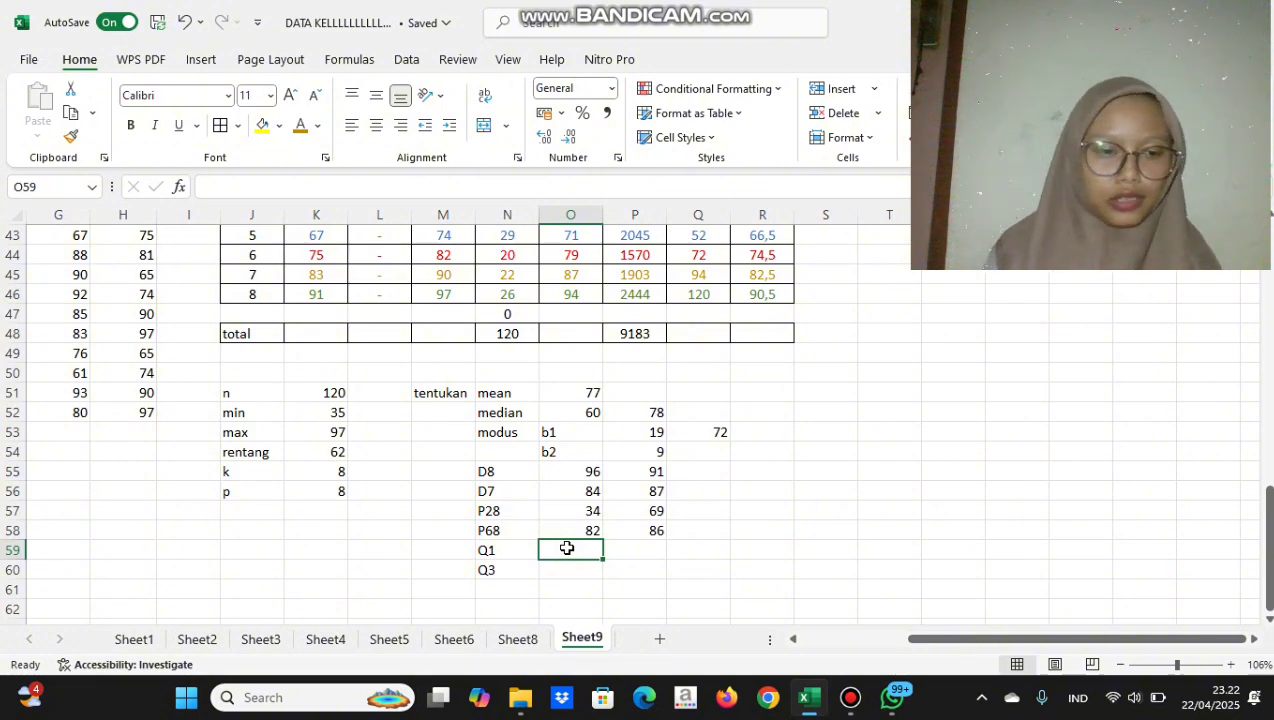
{"action": "type", "text": "="}
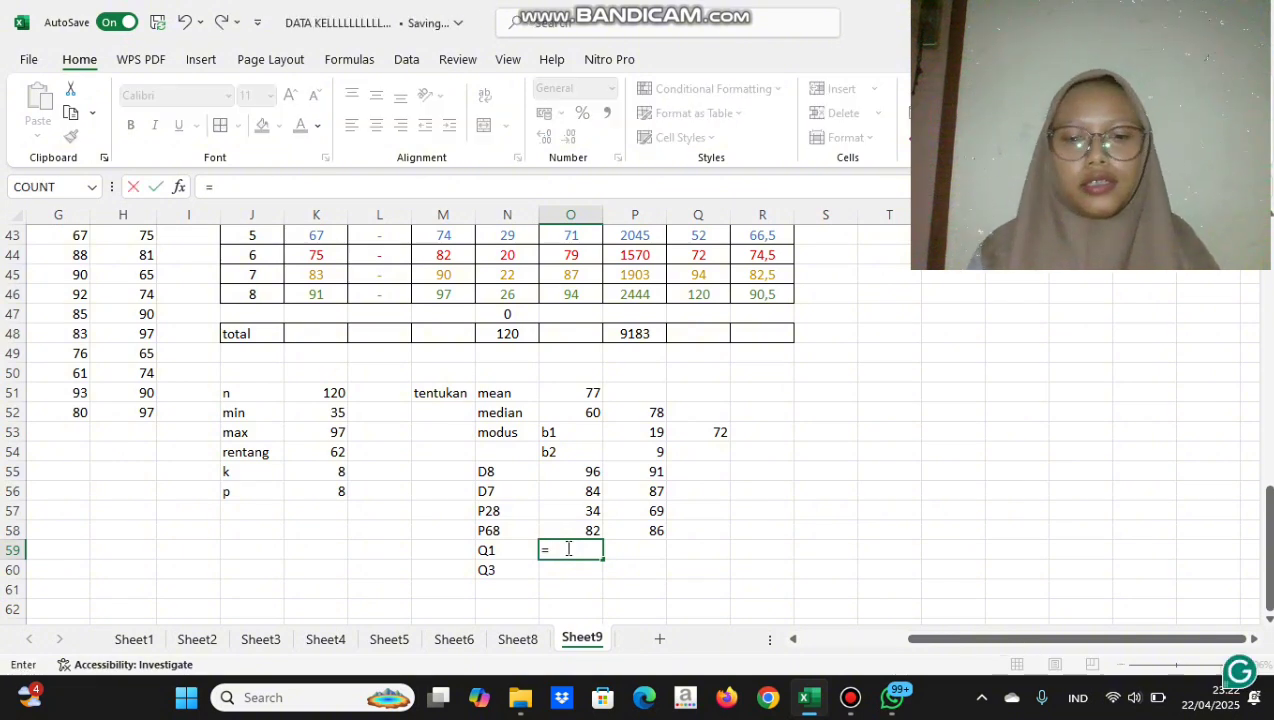
{"action": "type", "text": "(1"}
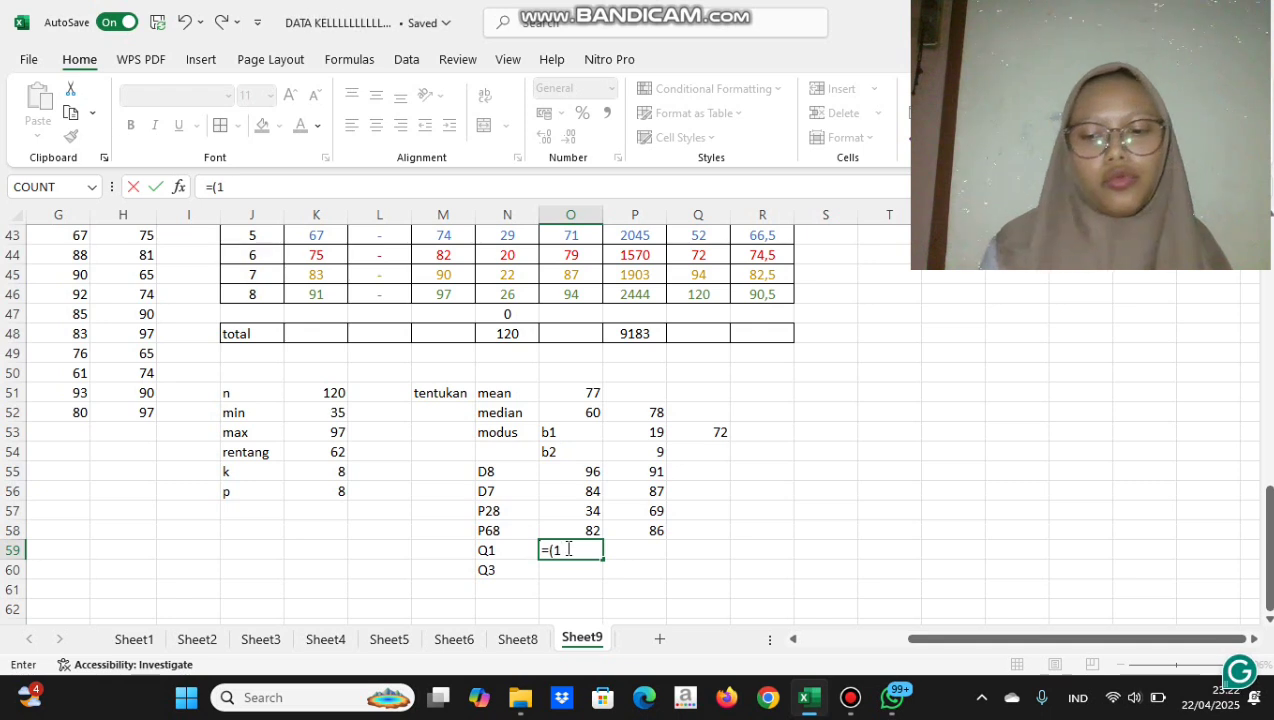
{"action": "type", "text": "/4)"}
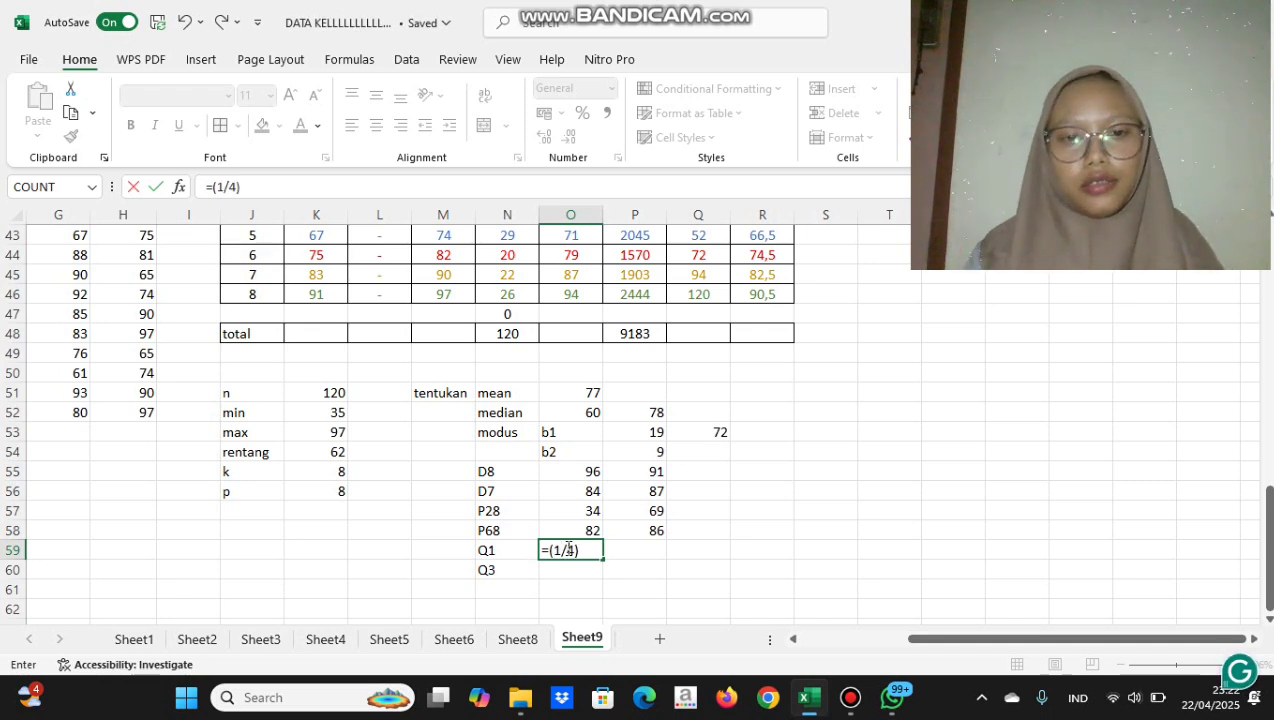
{"action": "type", "text": "*"}
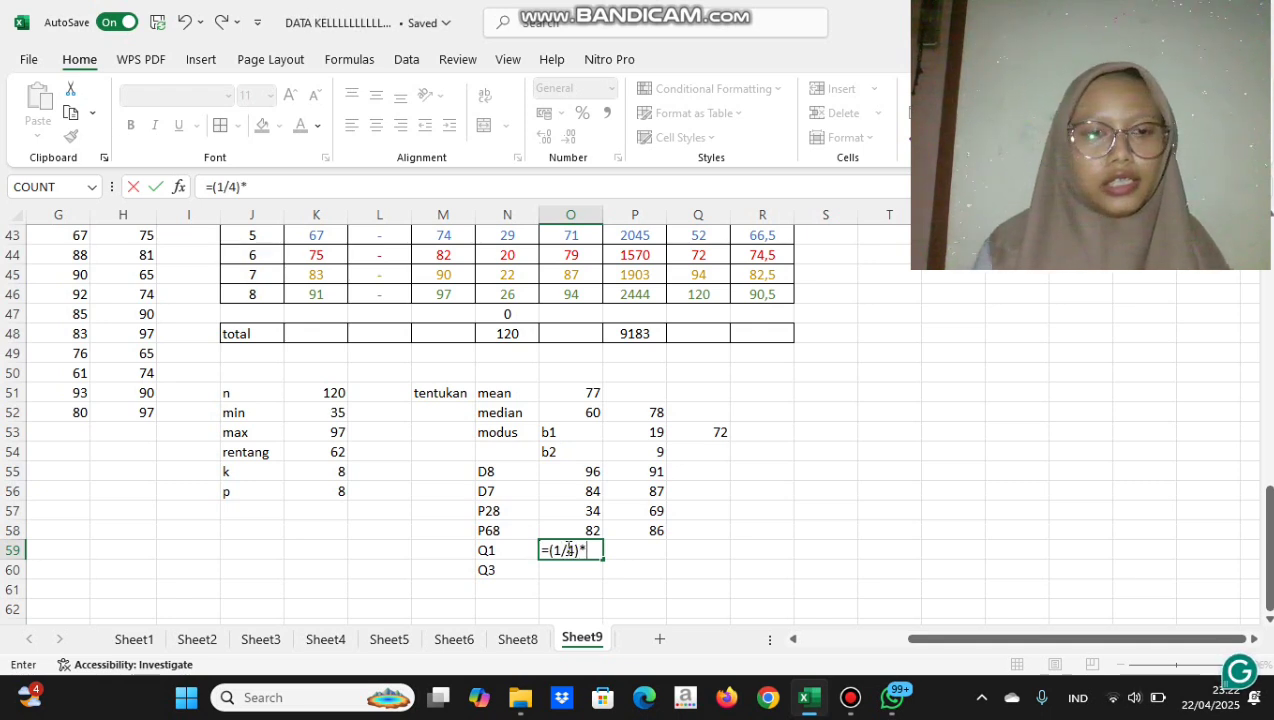
{"action": "left_click", "coordinate": [329, 395]}
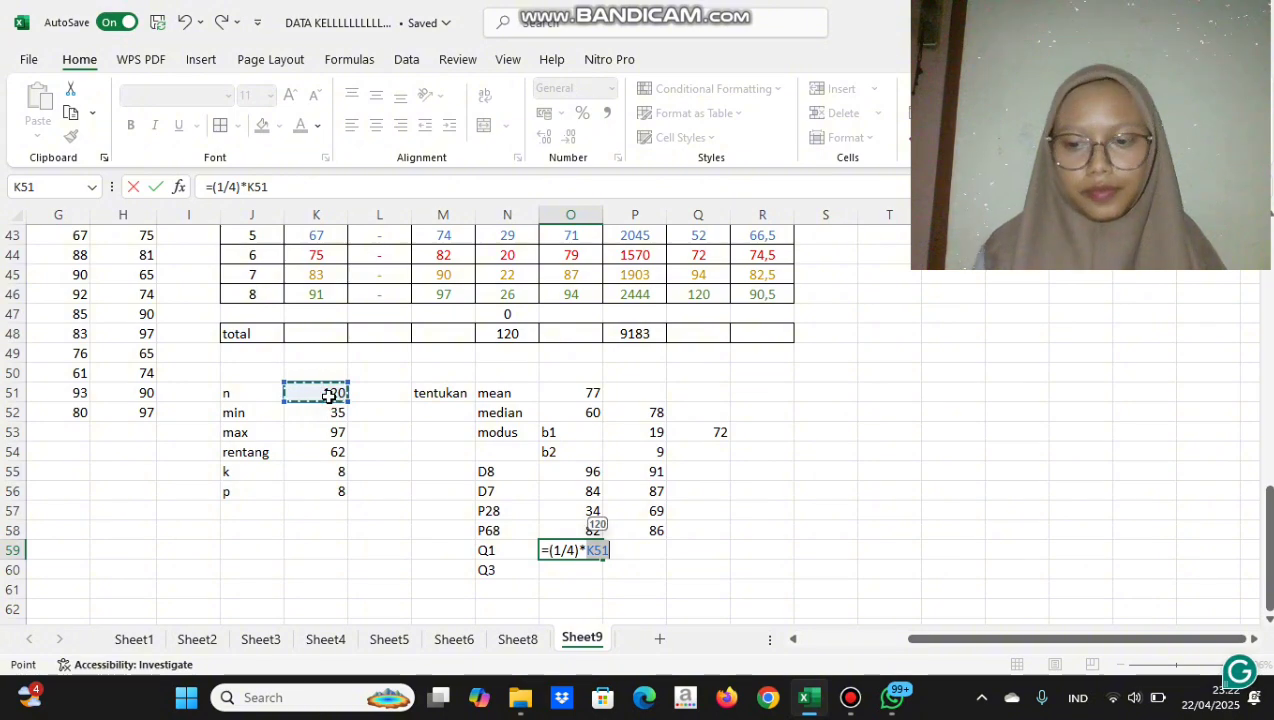
{"action": "key", "text": "Return"}
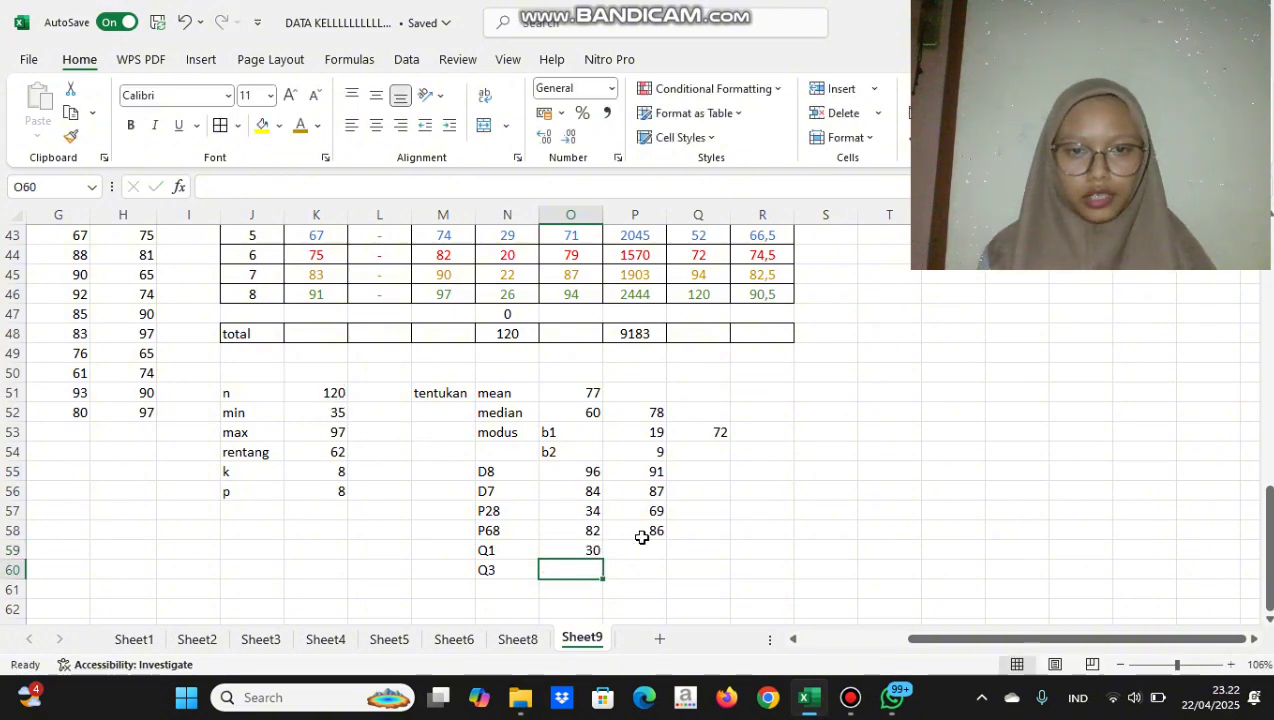
Calculate Q1 in P59 with the formula =R43+((O59-Q42)/N43)*K56
{"action": "scroll", "coordinate": [750, 353], "scroll_direction": "up", "scroll_amount": 2}
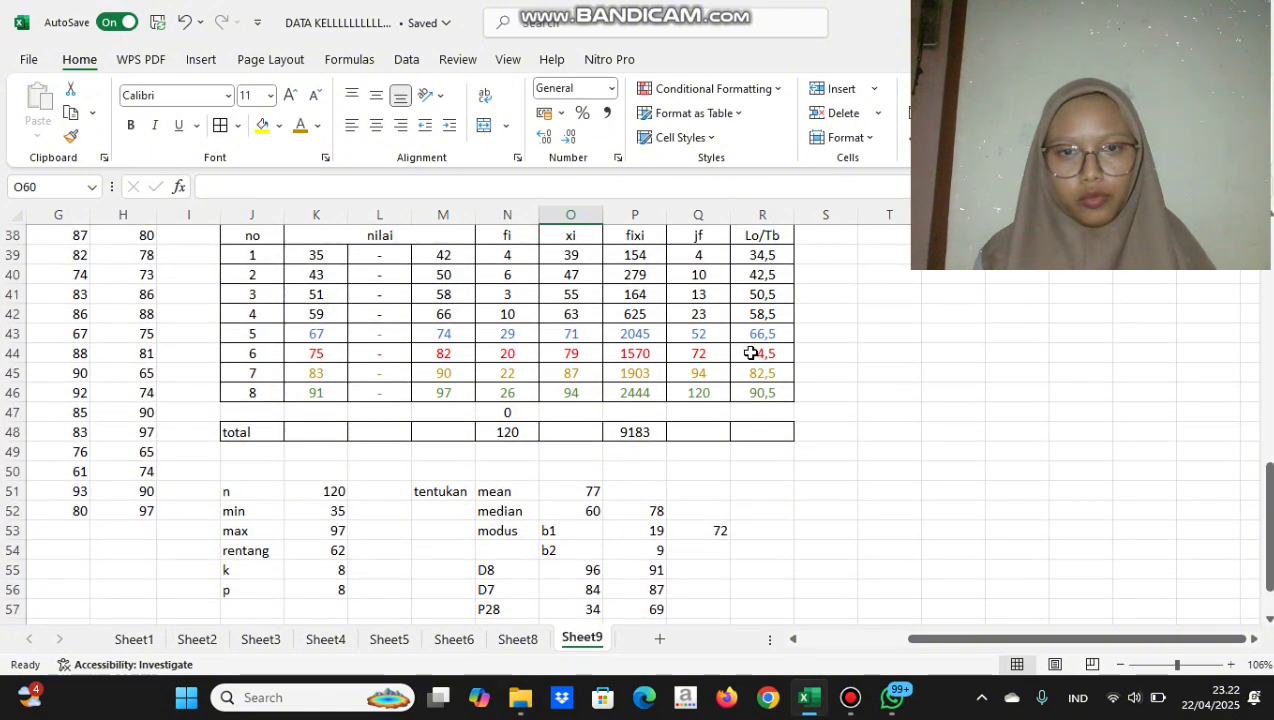
{"action": "scroll", "coordinate": [733, 407], "scroll_direction": "down", "scroll_amount": 1}
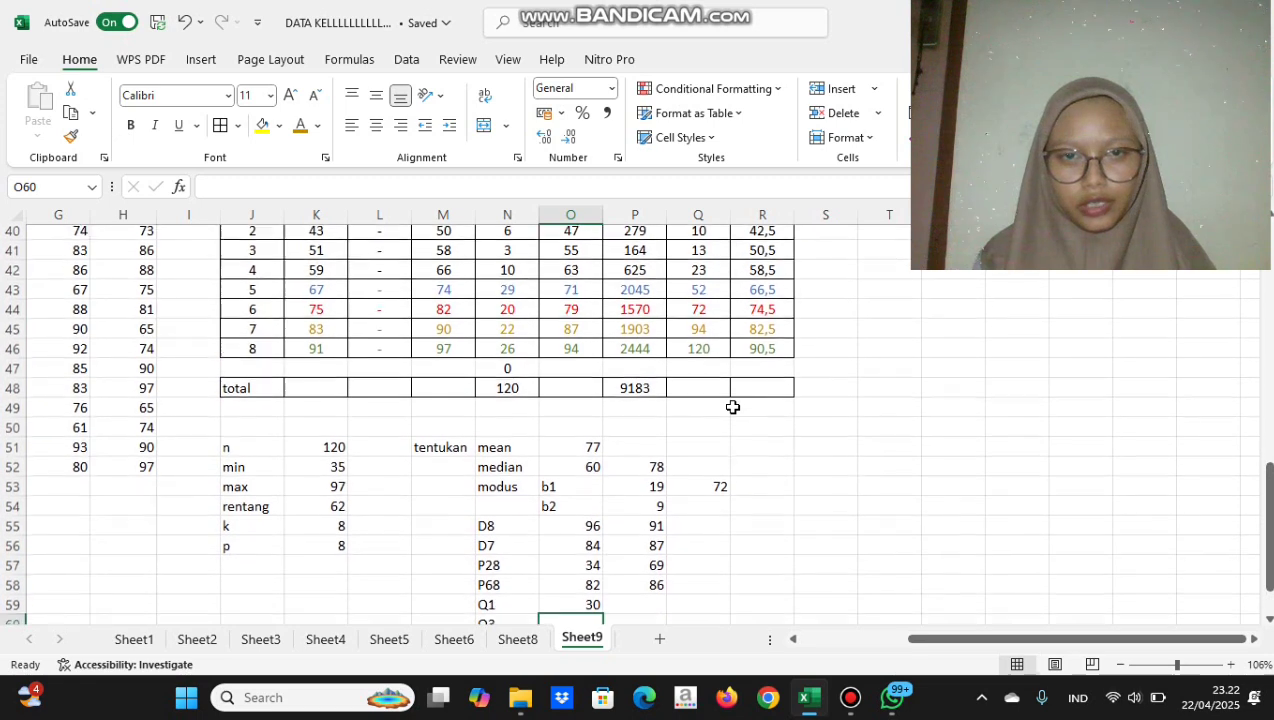
{"action": "left_click", "coordinate": [643, 592]}
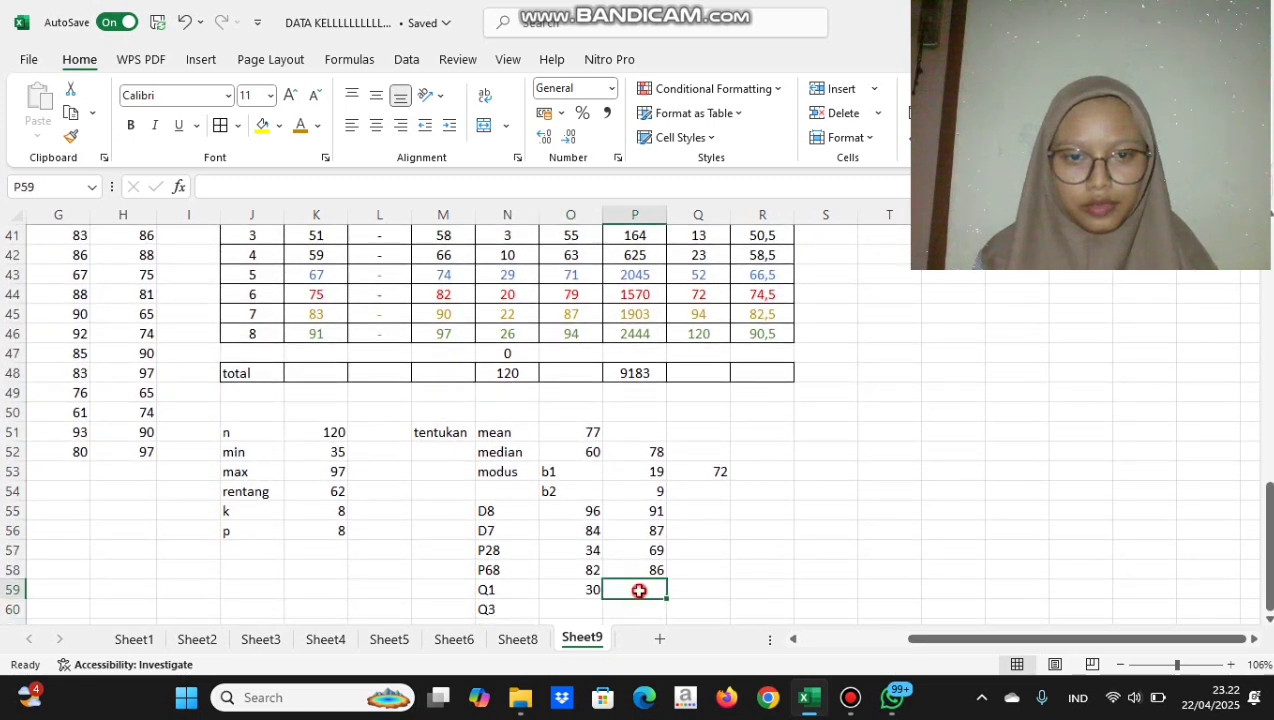
{"action": "type", "text": "="}
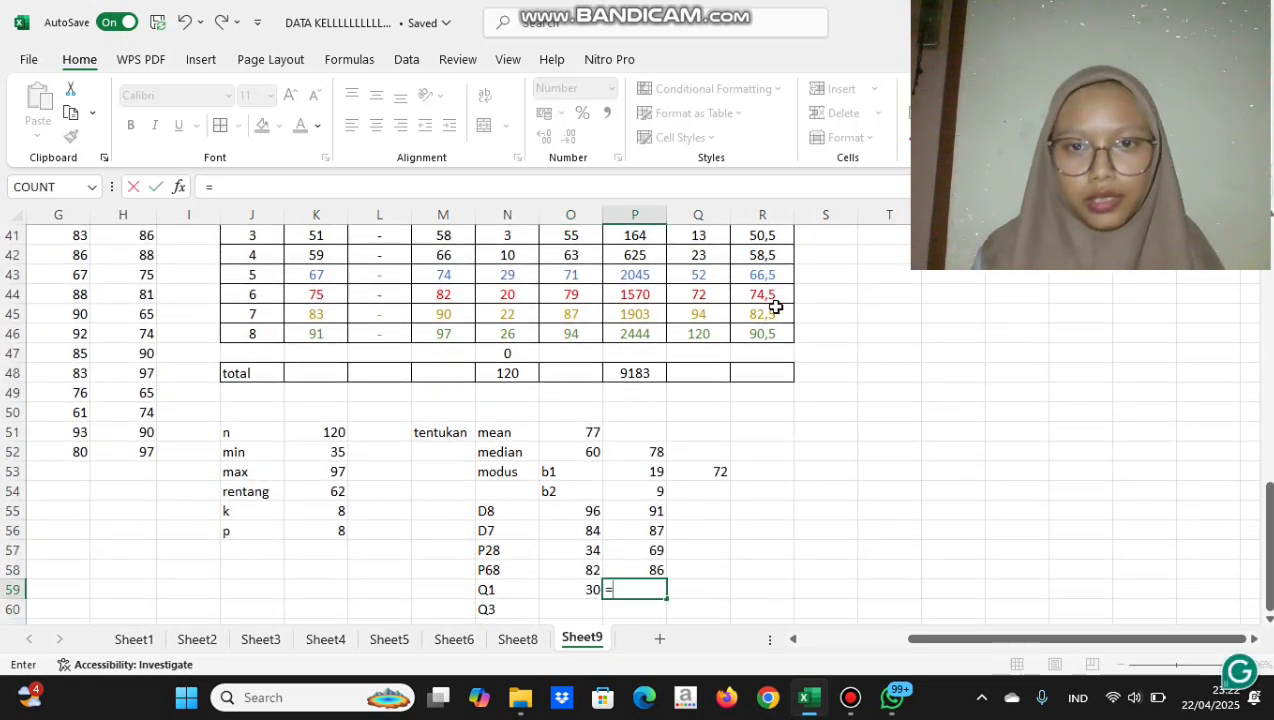
{"action": "left_click", "coordinate": [763, 275]}
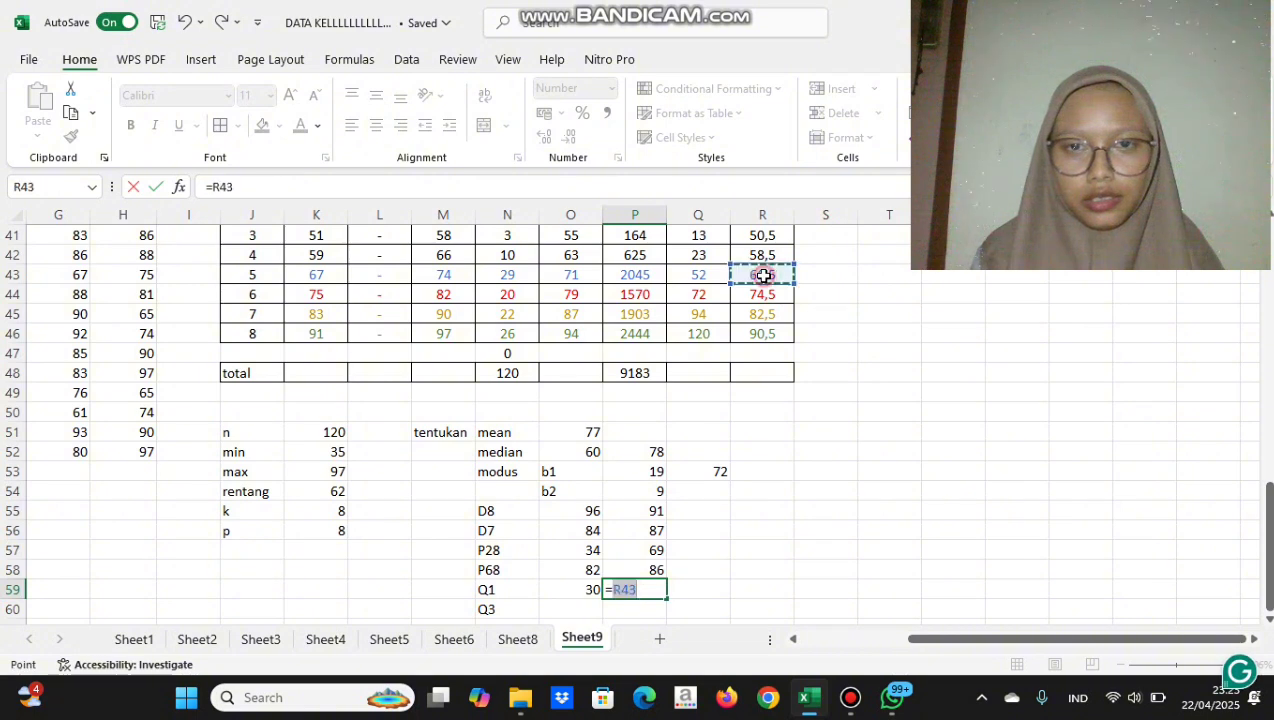
{"action": "type", "text": "+(("}
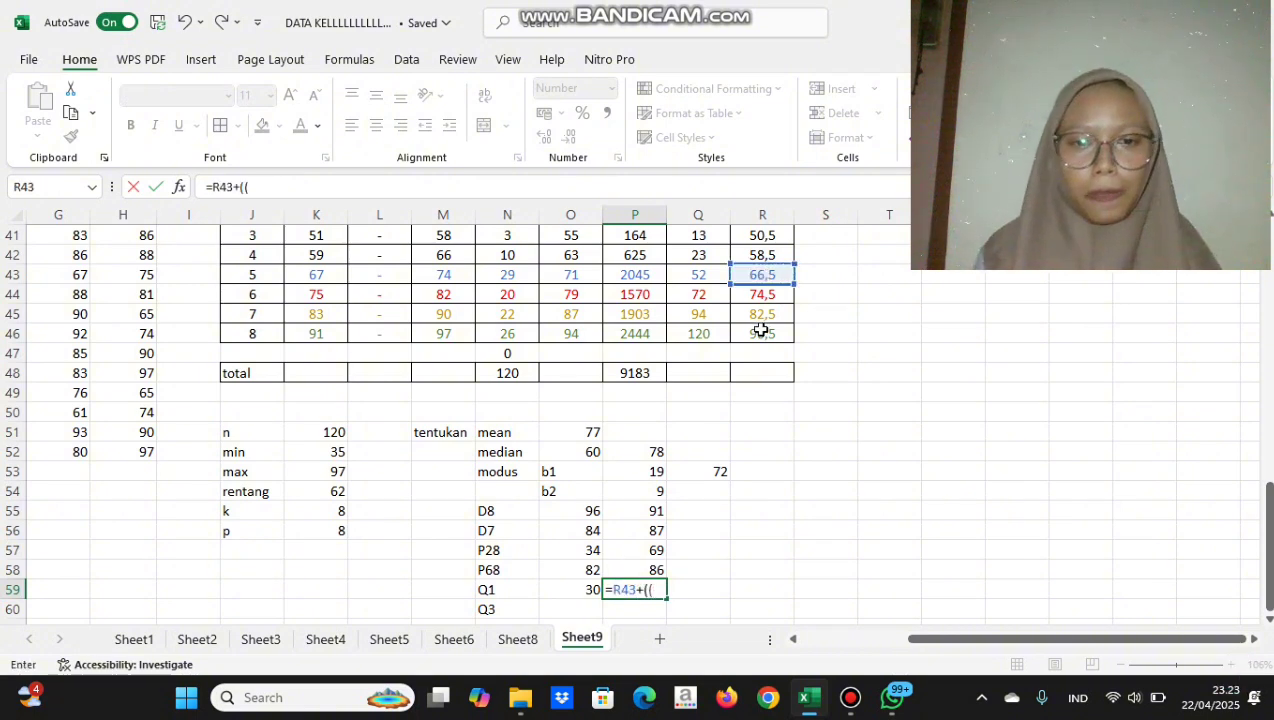
{"action": "left_click", "coordinate": [585, 592]}
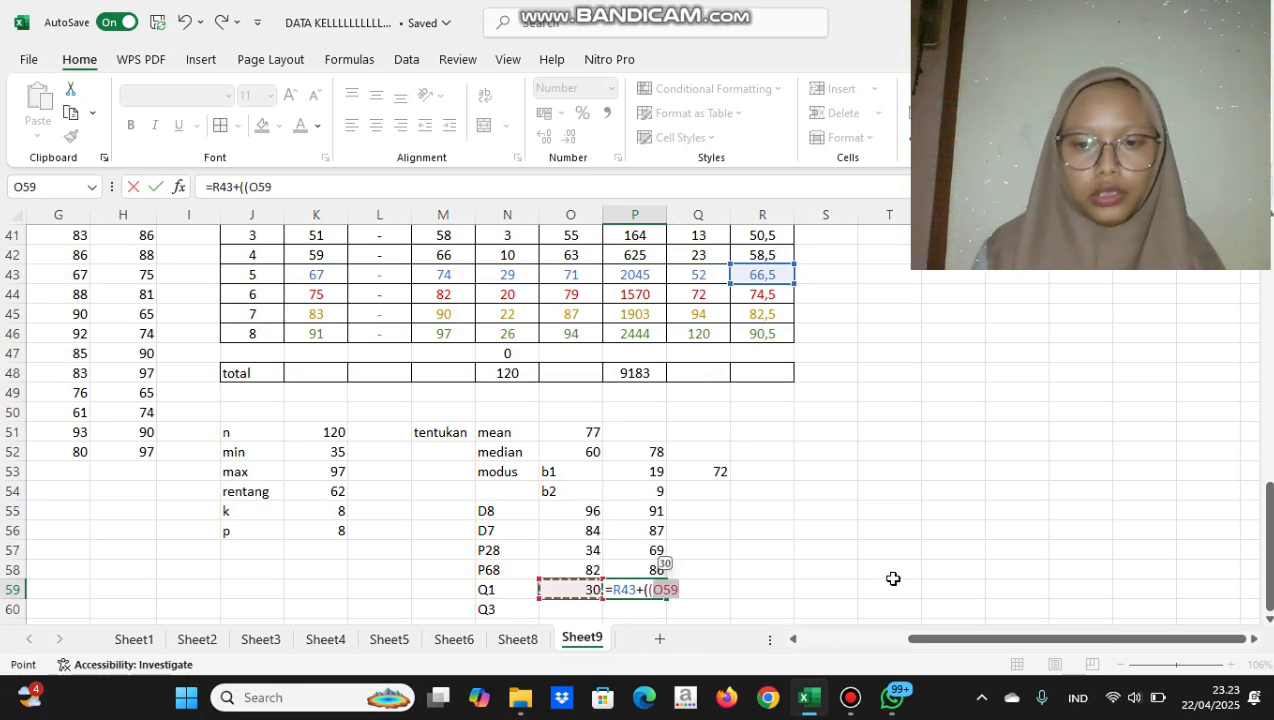
{"action": "type", "text": "-"}
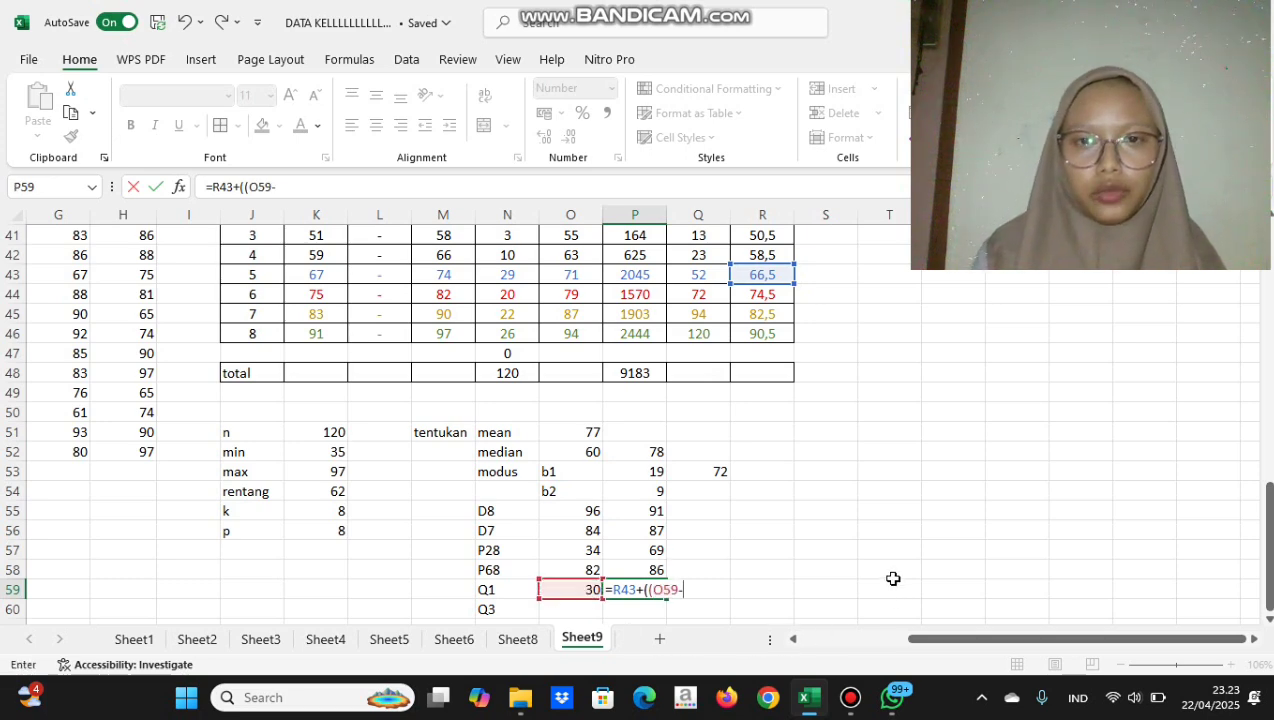
{"action": "left_click", "coordinate": [692, 260]}
{"action": "type", "text": ")/"}
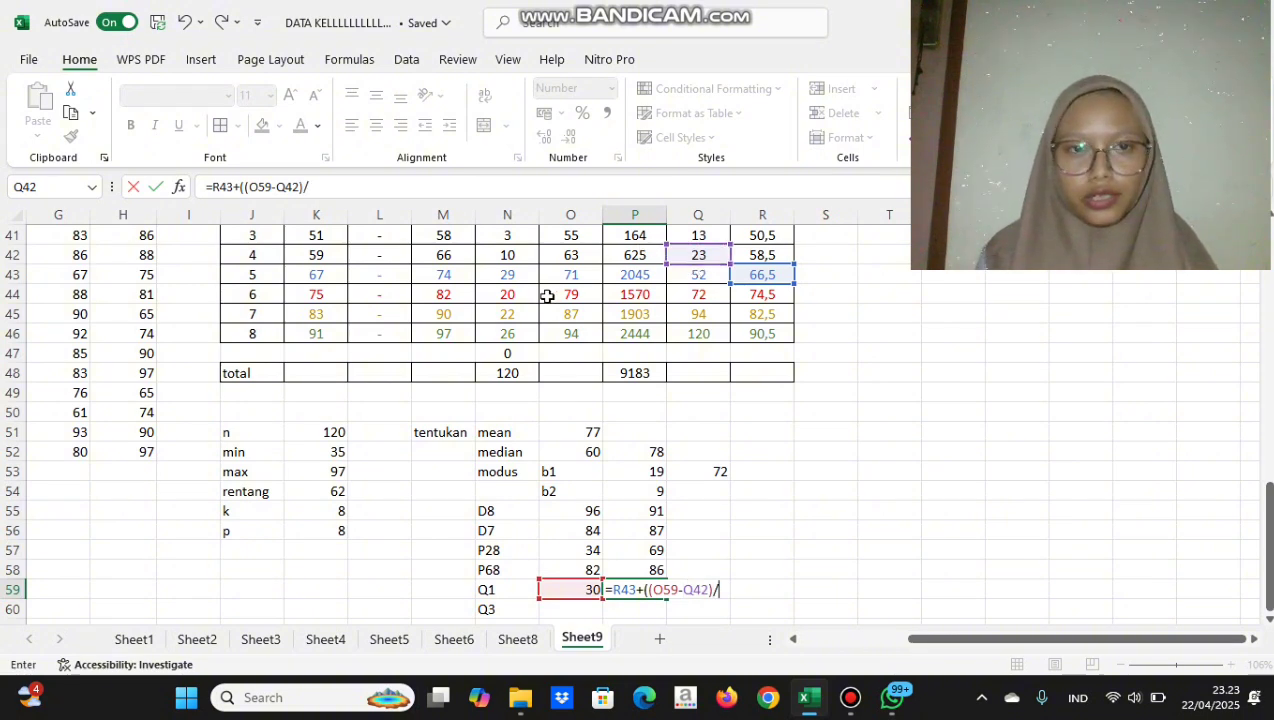
{"action": "left_click", "coordinate": [500, 279]}
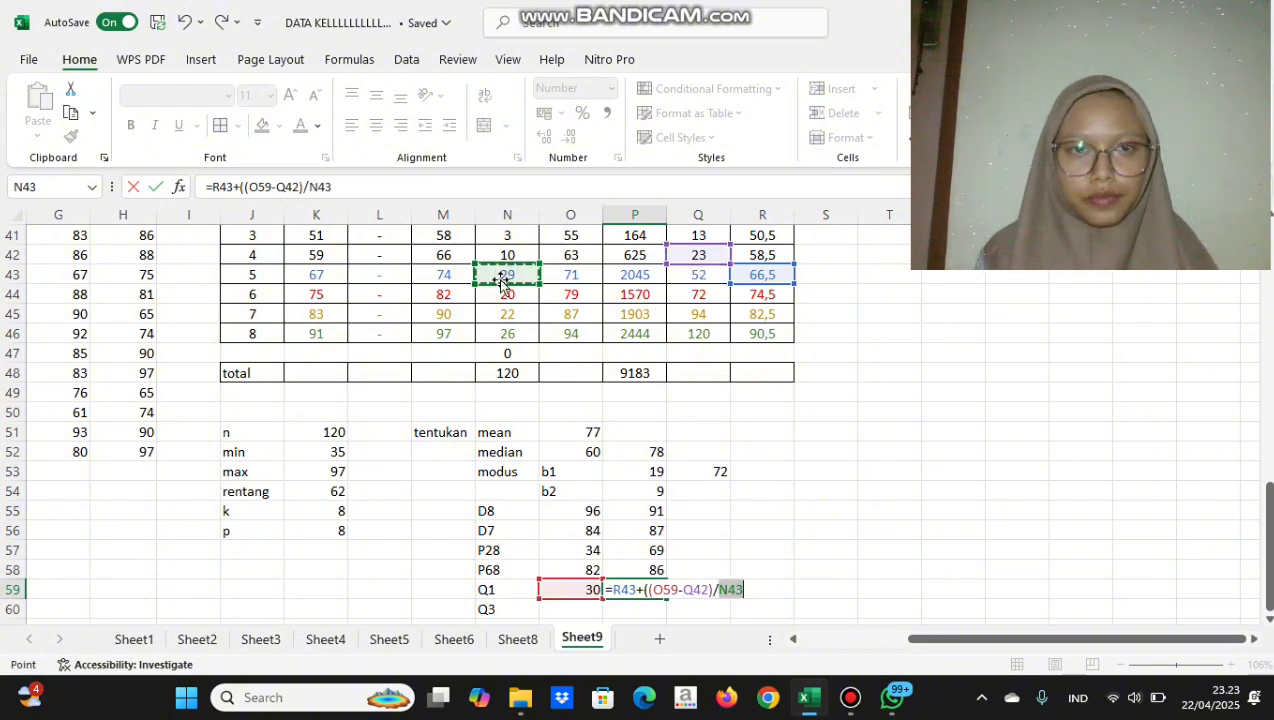
{"action": "type", "text": ")*"}
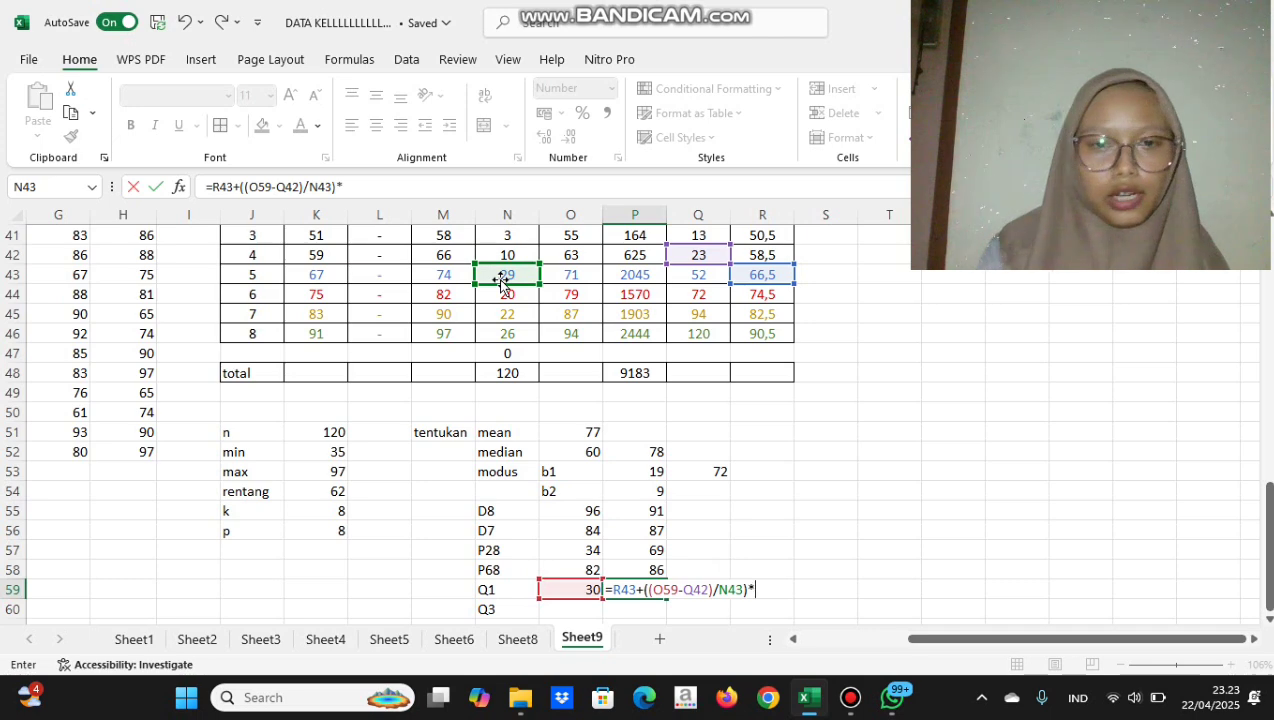
{"action": "left_click", "coordinate": [342, 530]}
{"action": "key", "text": "Return"}
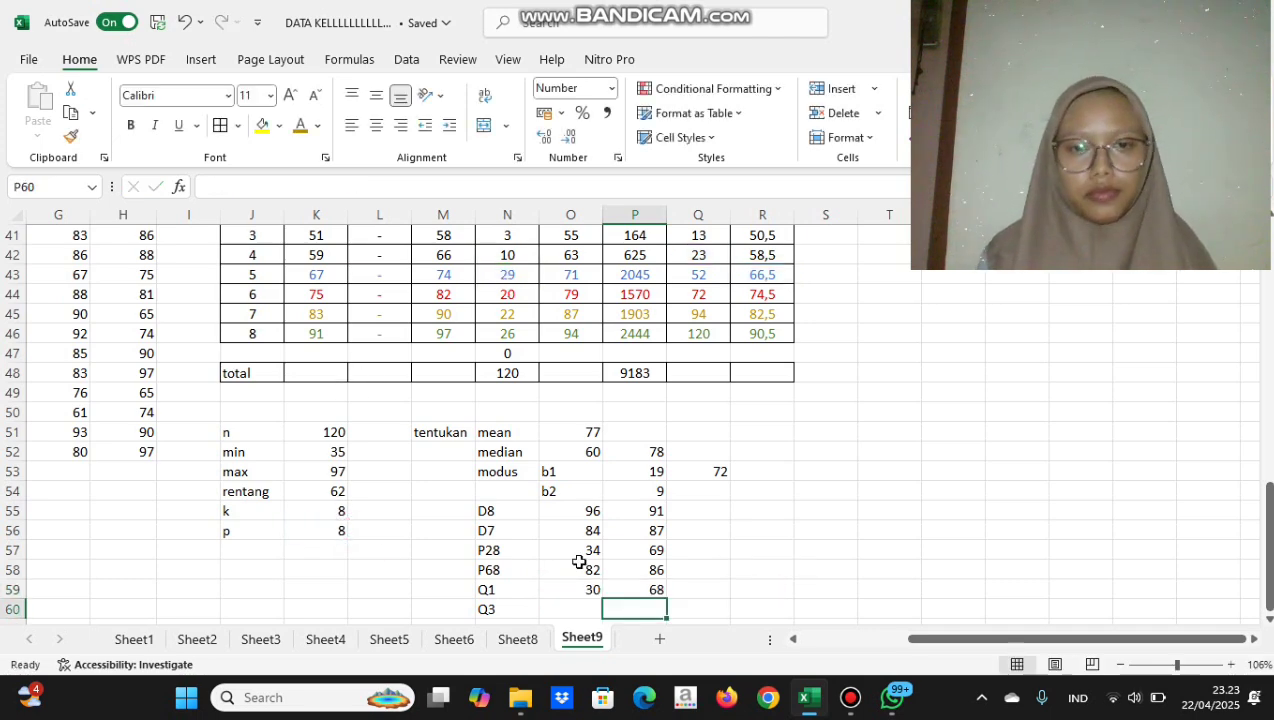
Calculate the Q3 position in O60 with the formula =(3/4)*K51
{"action": "scroll", "coordinate": [598, 605], "scroll_direction": "down", "scroll_amount": 1}
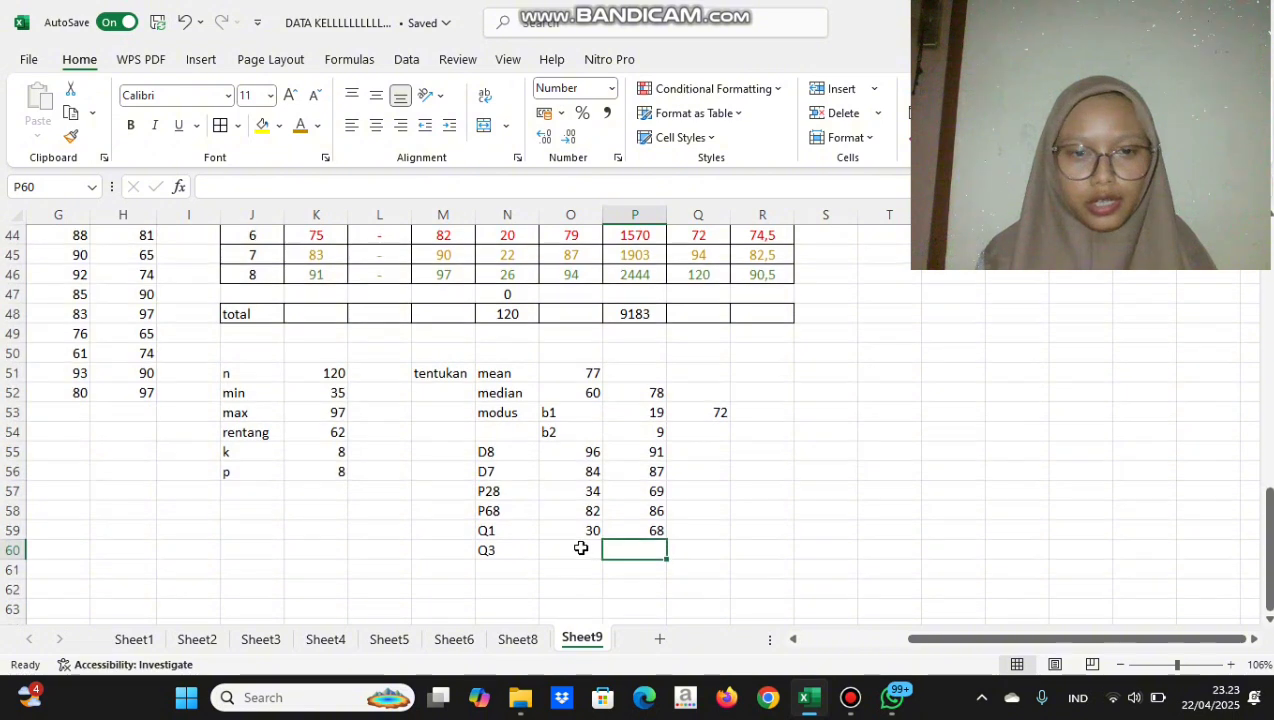
{"action": "left_click", "coordinate": [580, 548]}
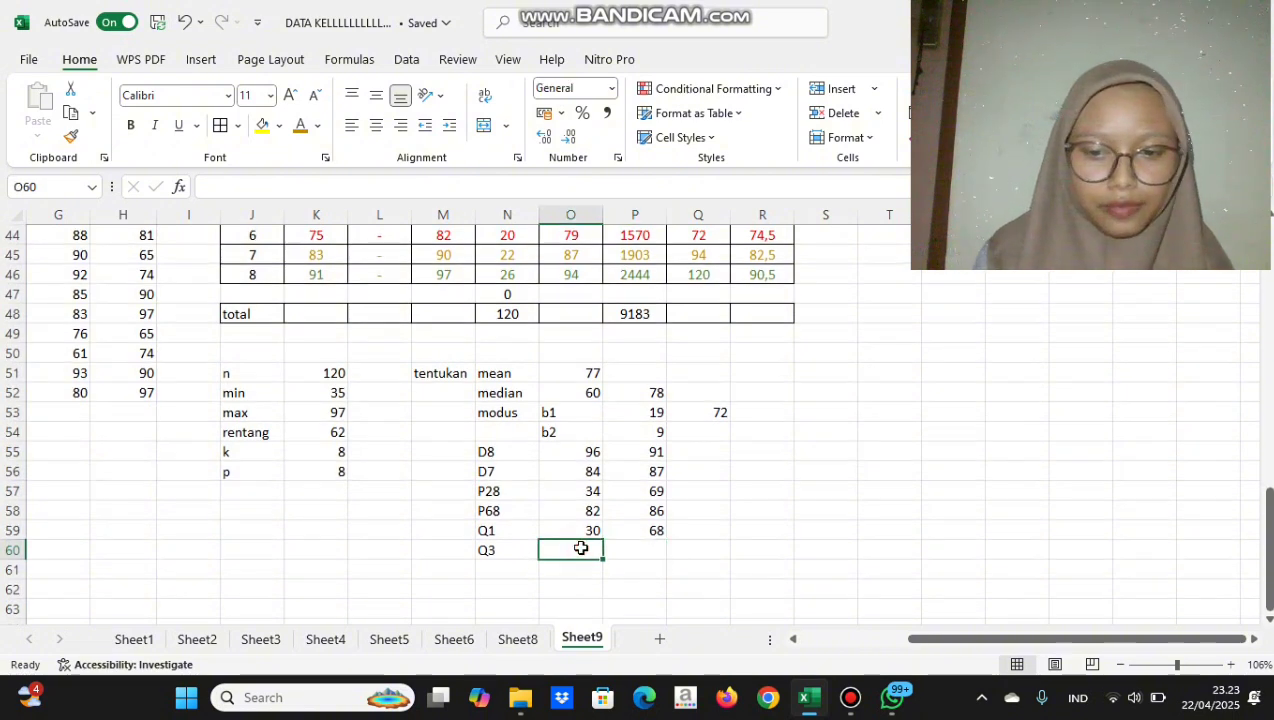
{"action": "type", "text": "=("}
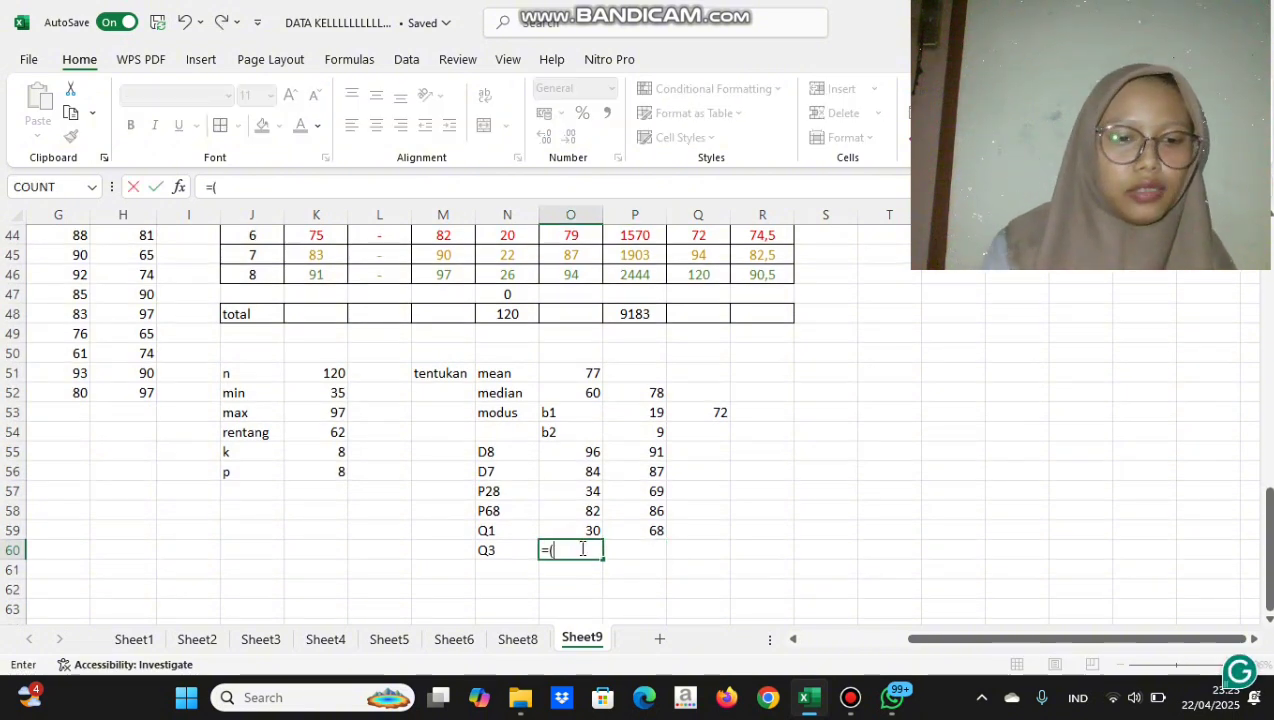
{"action": "type", "text": "3/"}
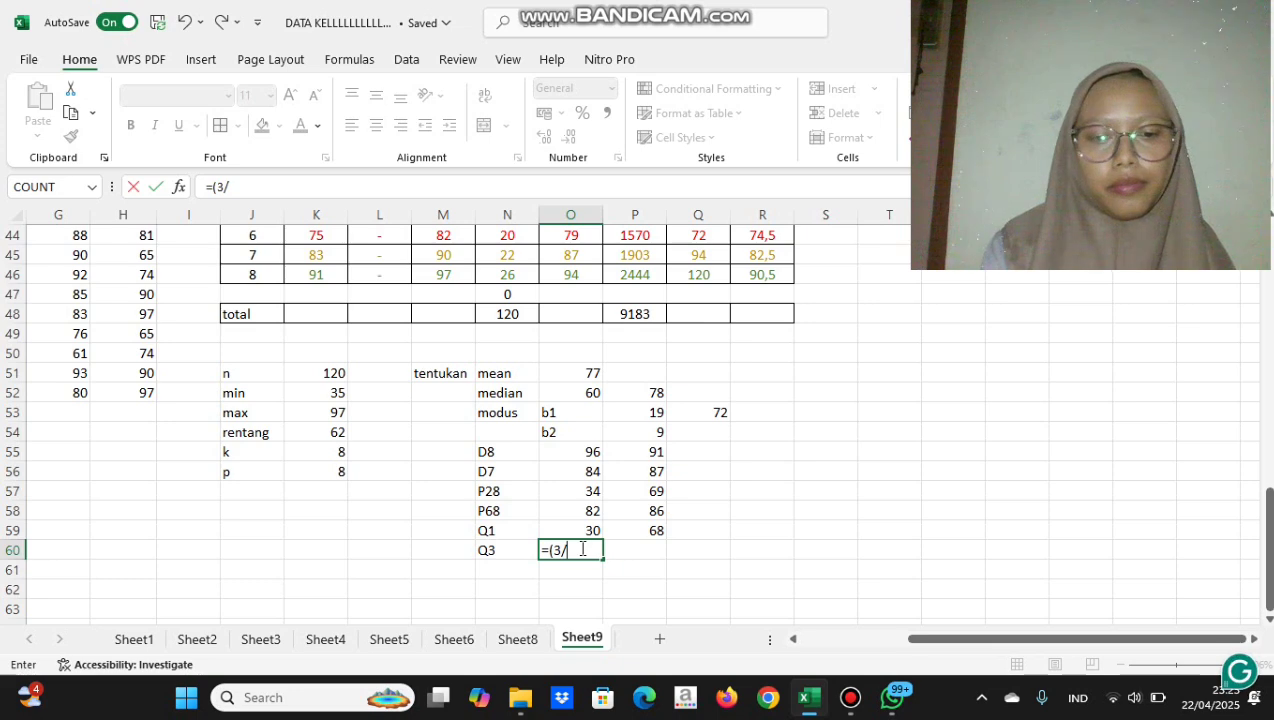
{"action": "type", "text": "4)"}
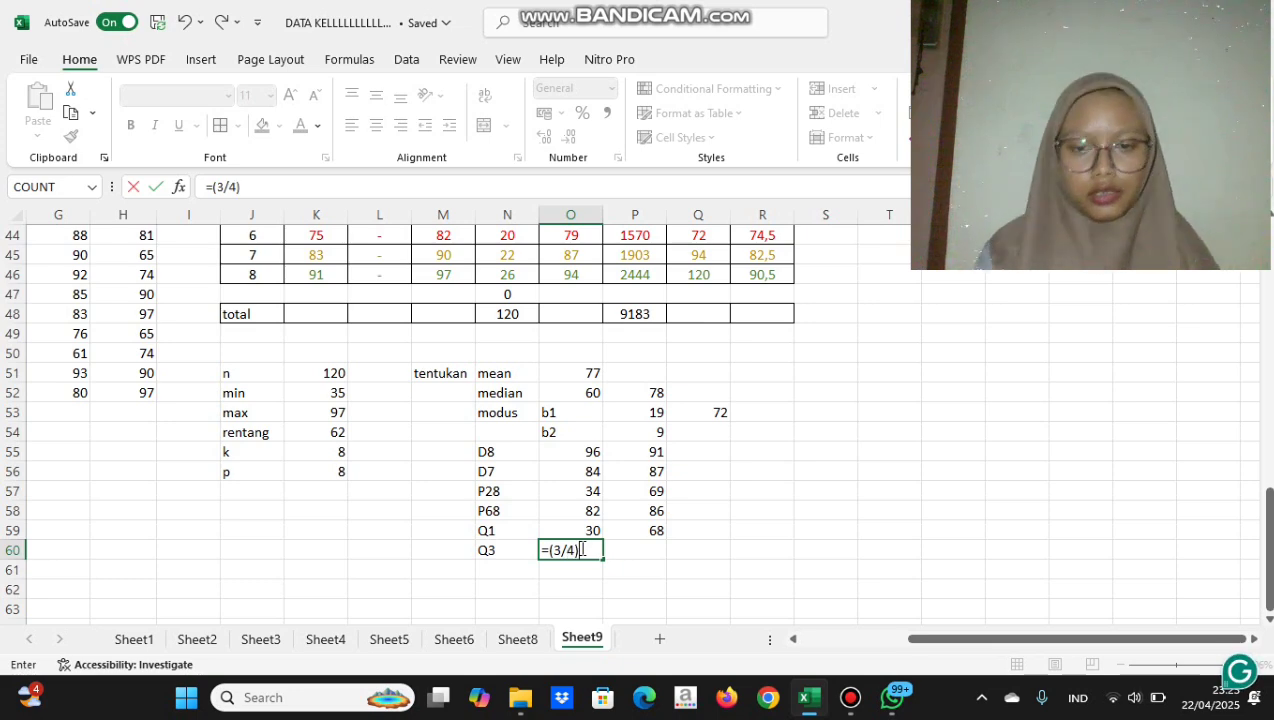
{"action": "type", "text": "*"}
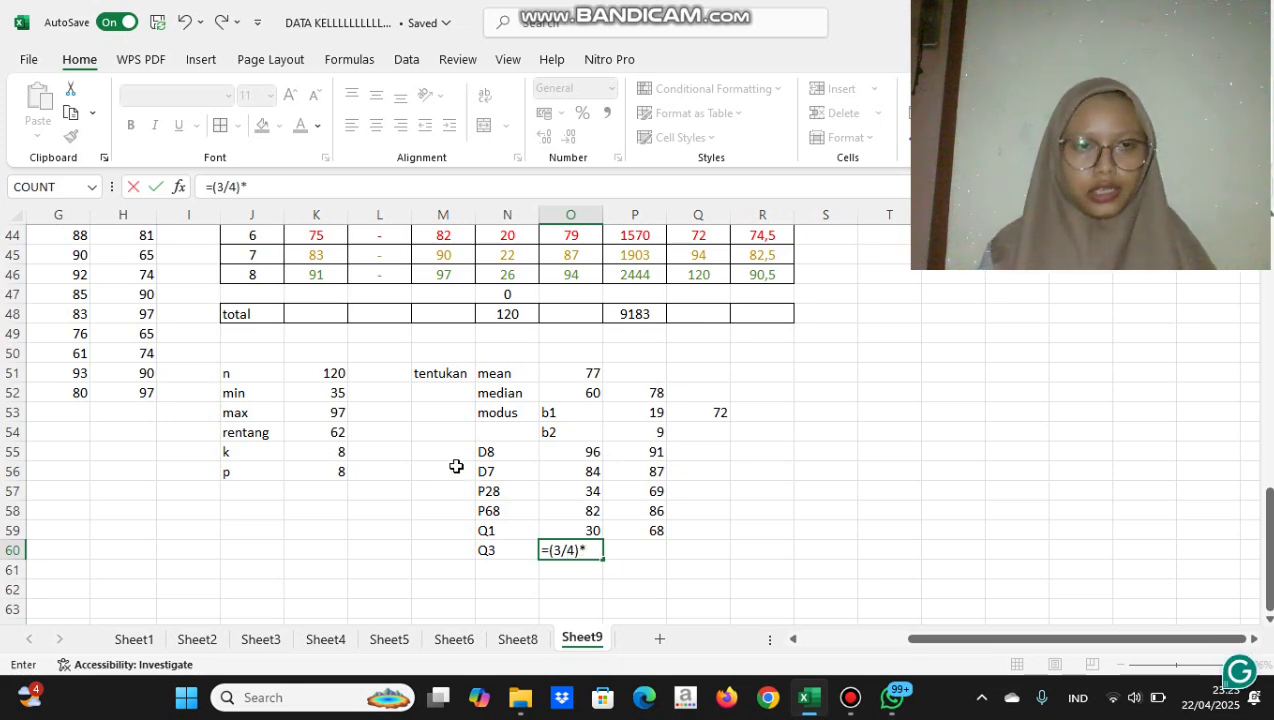
{"action": "left_click", "coordinate": [335, 373]}
{"action": "key", "text": "Return"}
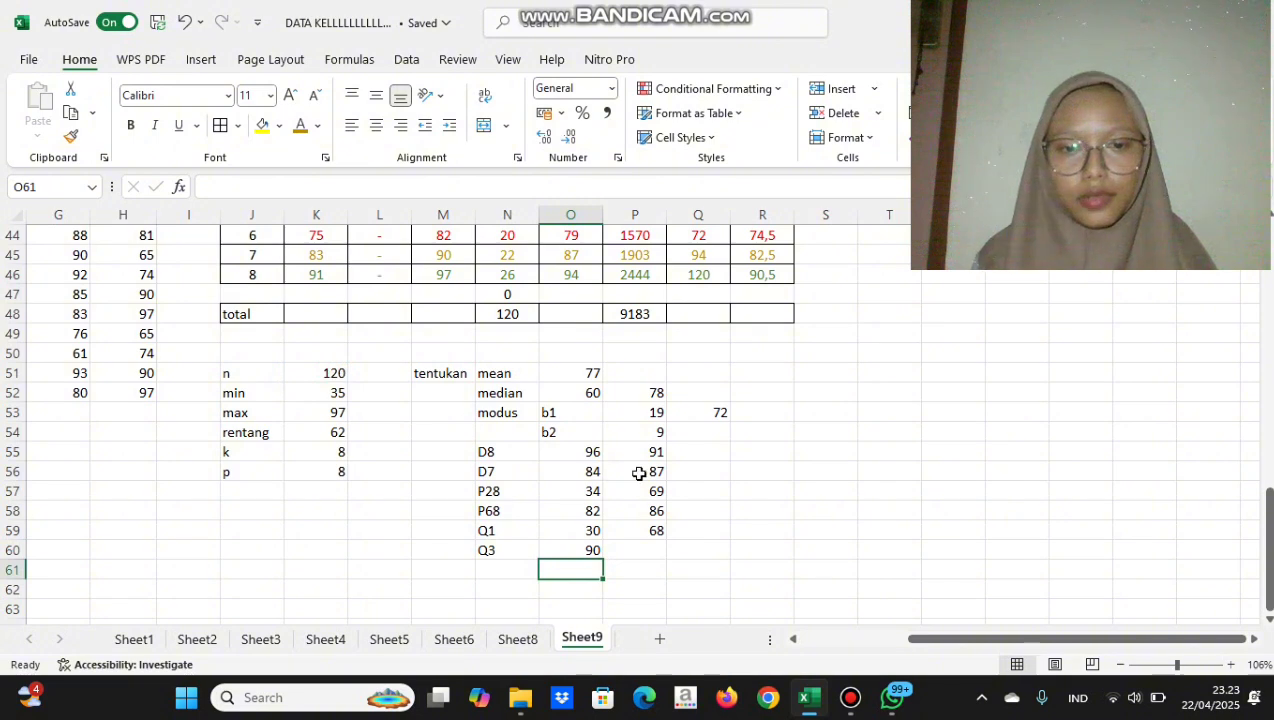
Calculate Q3 in P60 with the formula =R45+((O60-Q44)/N45)*K56
{"action": "scroll", "coordinate": [675, 476], "scroll_direction": "up", "scroll_amount": 1}
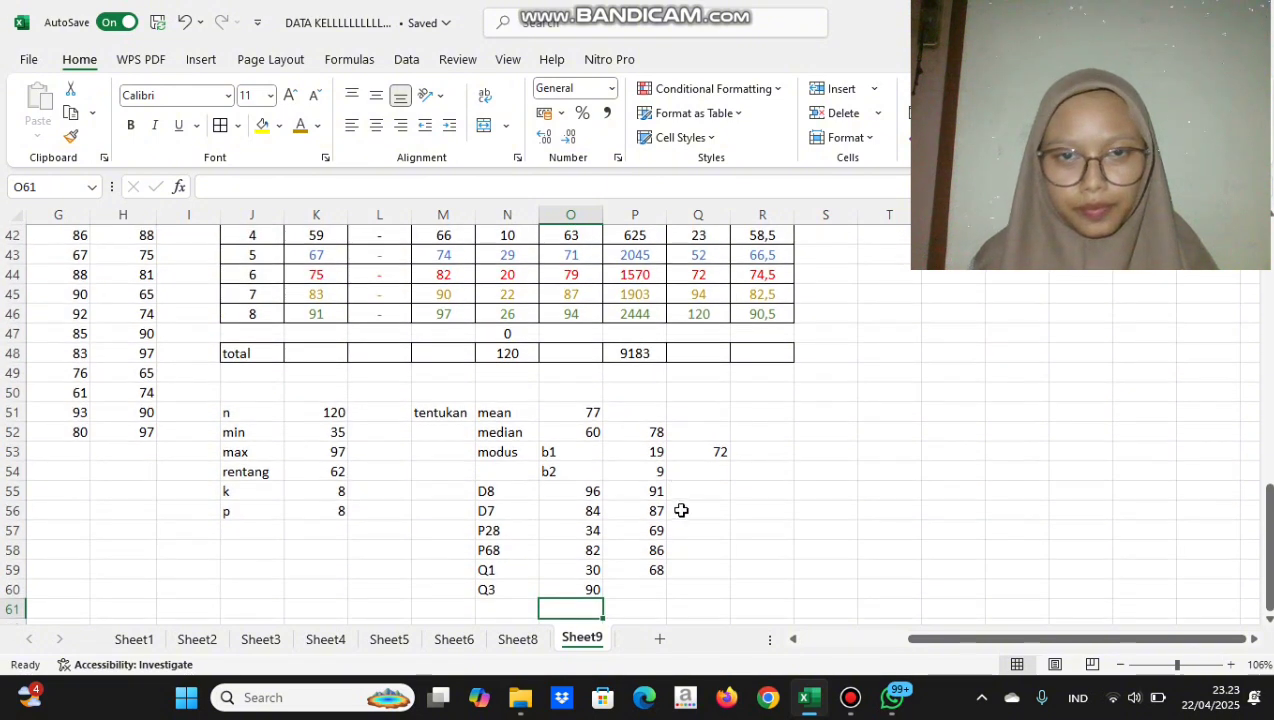
{"action": "left_click", "coordinate": [651, 591]}
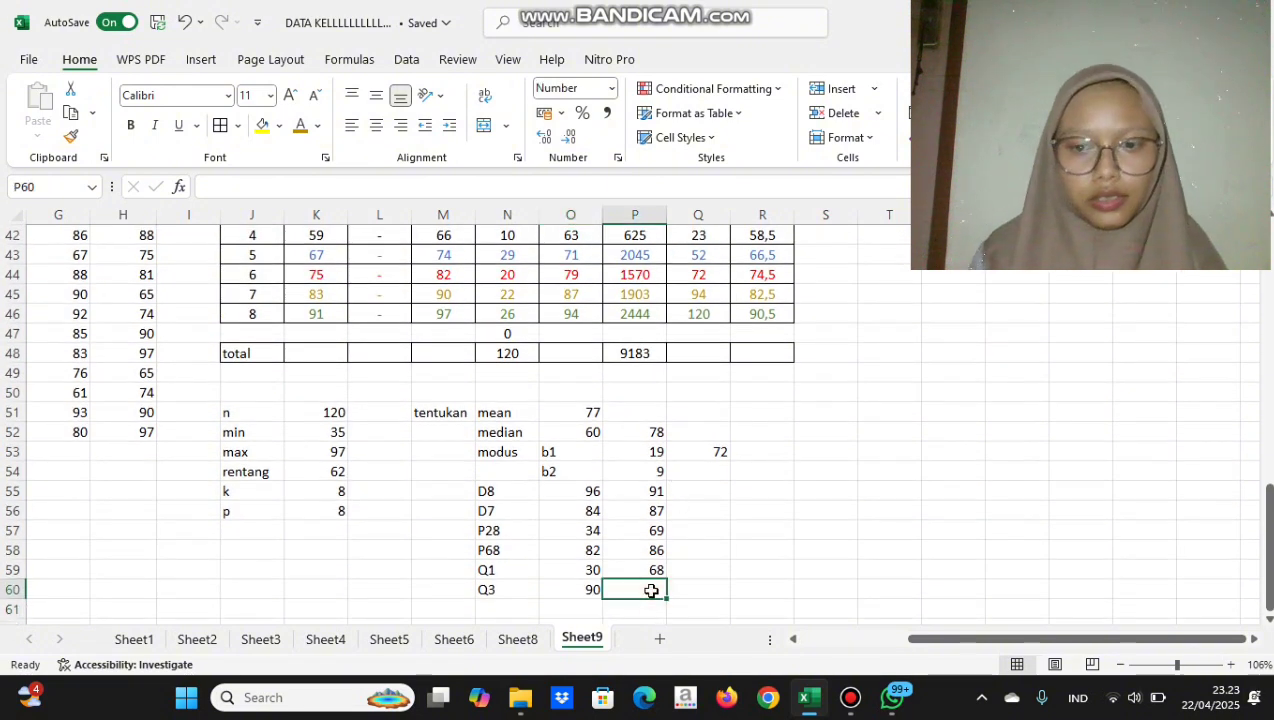
{"action": "type", "text": "="}
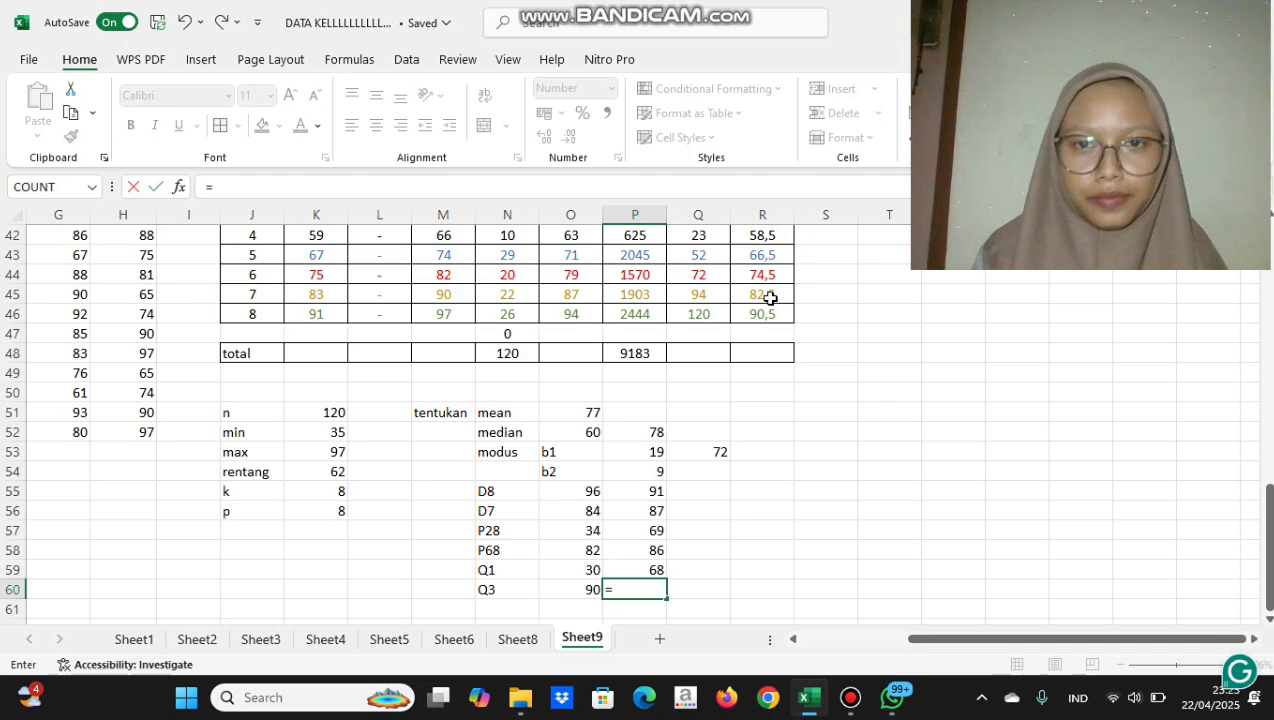
{"action": "left_click", "coordinate": [770, 298]}
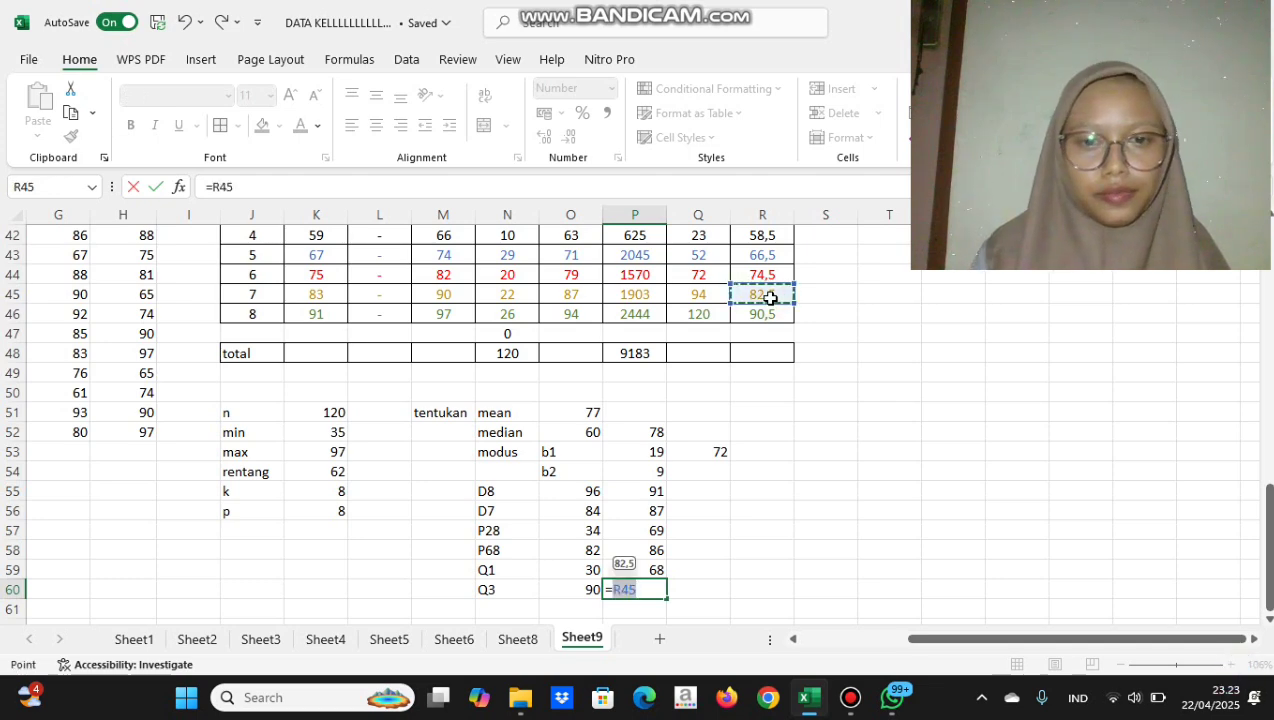
{"action": "type", "text": "+(("}
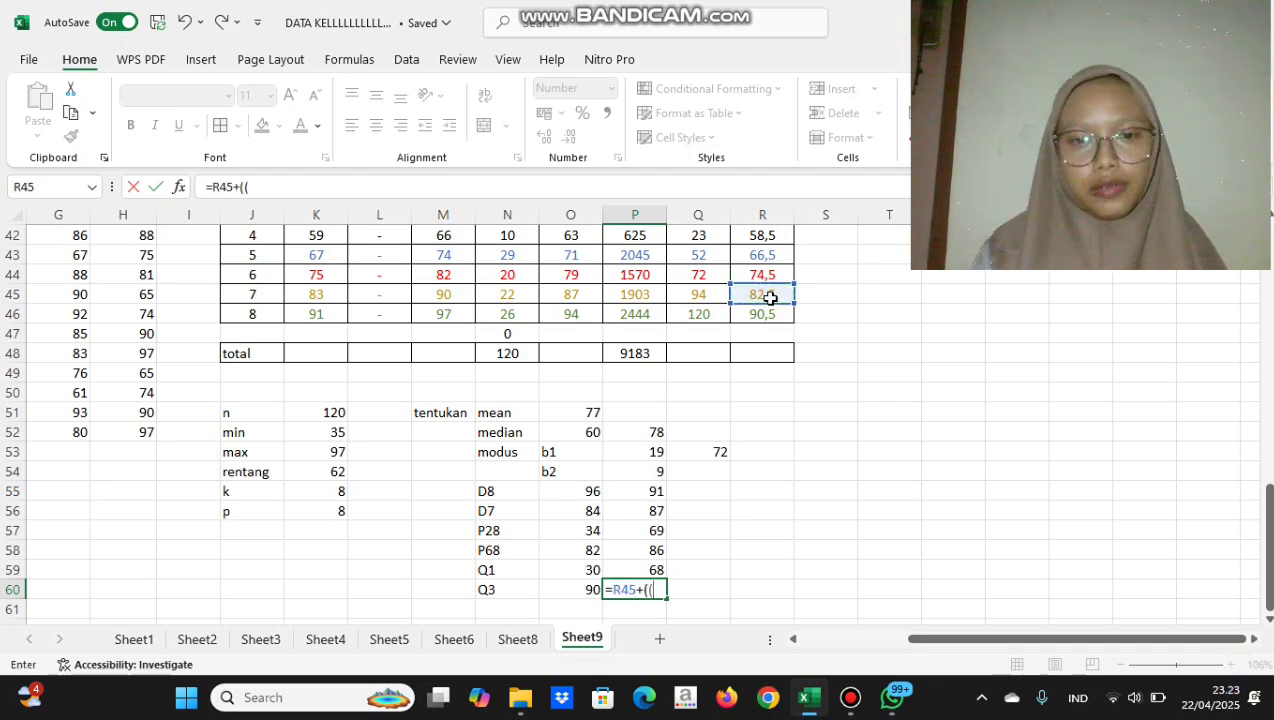
{"action": "left_click", "coordinate": [587, 592]}
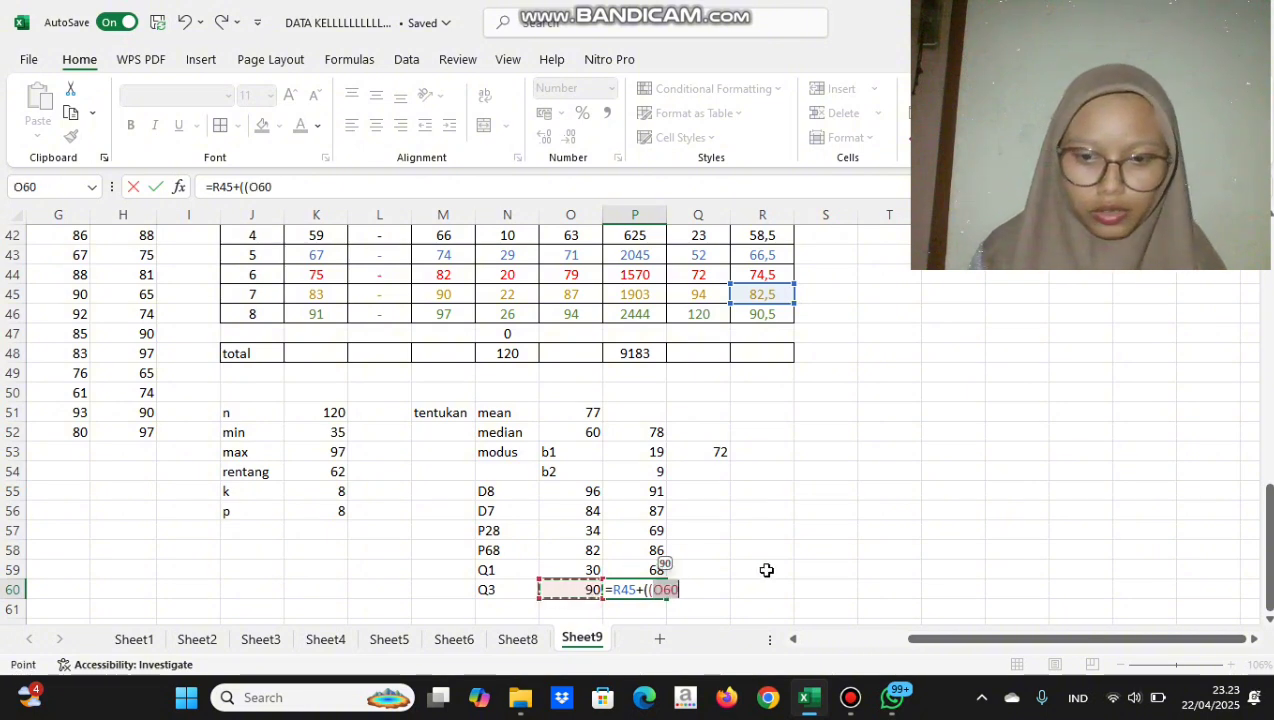
{"action": "type", "text": "-"}
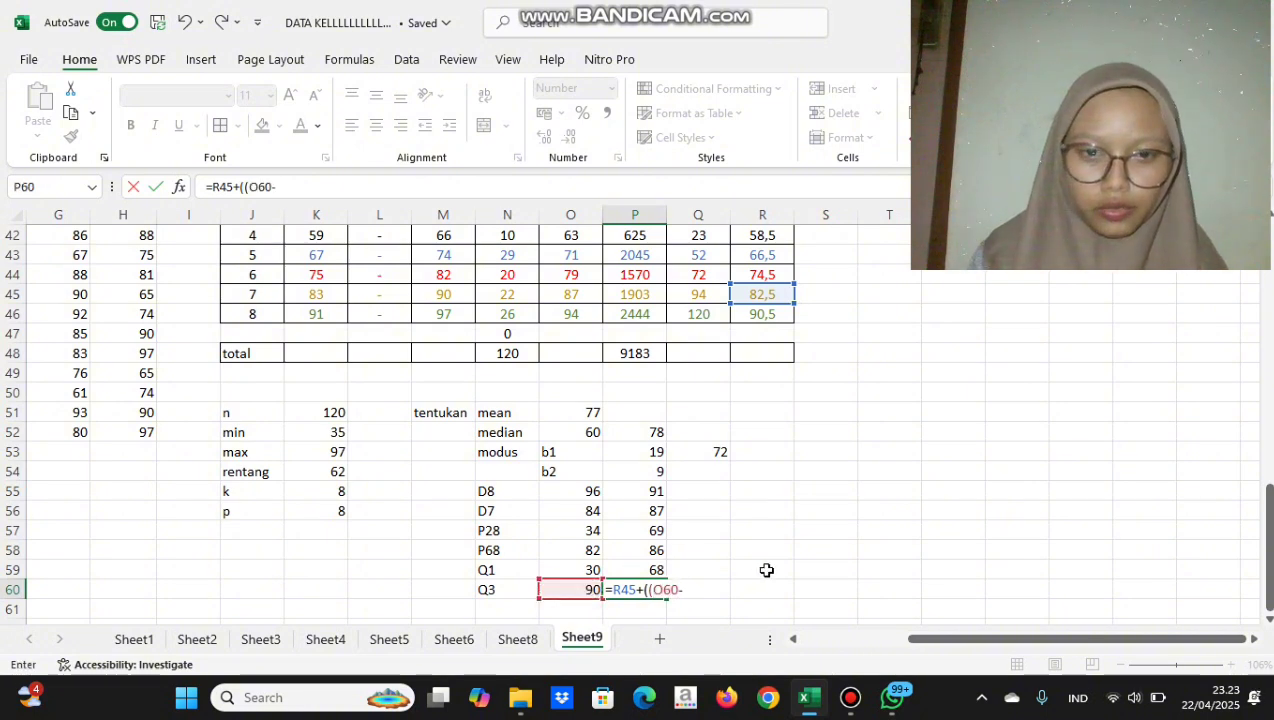
{"action": "left_click", "coordinate": [700, 272]}
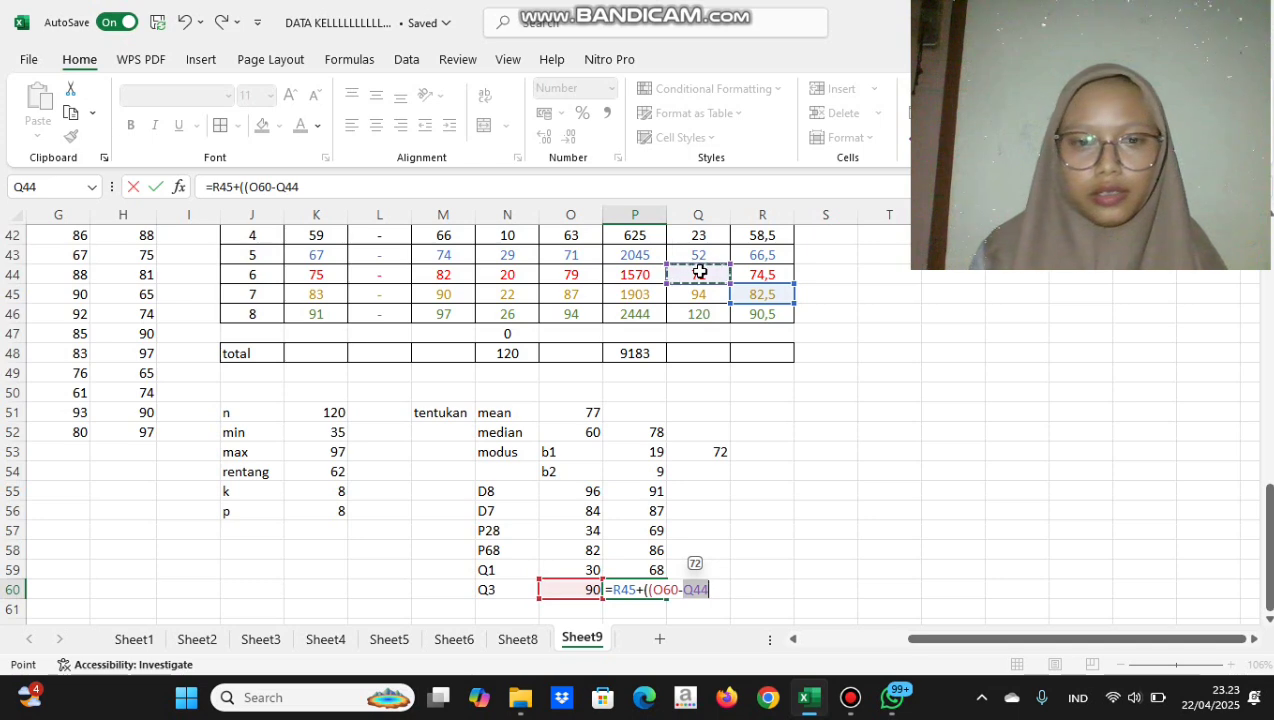
{"action": "type", "text": ")/"}
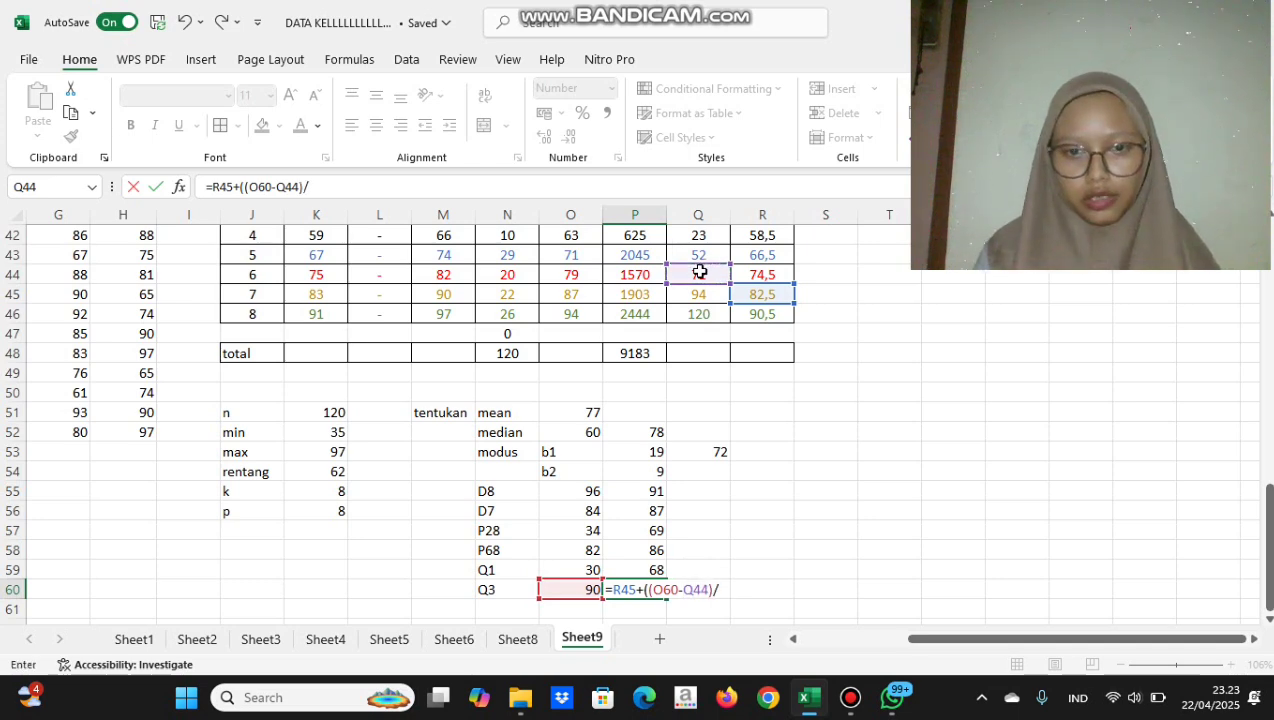
{"action": "left_click", "coordinate": [503, 297]}
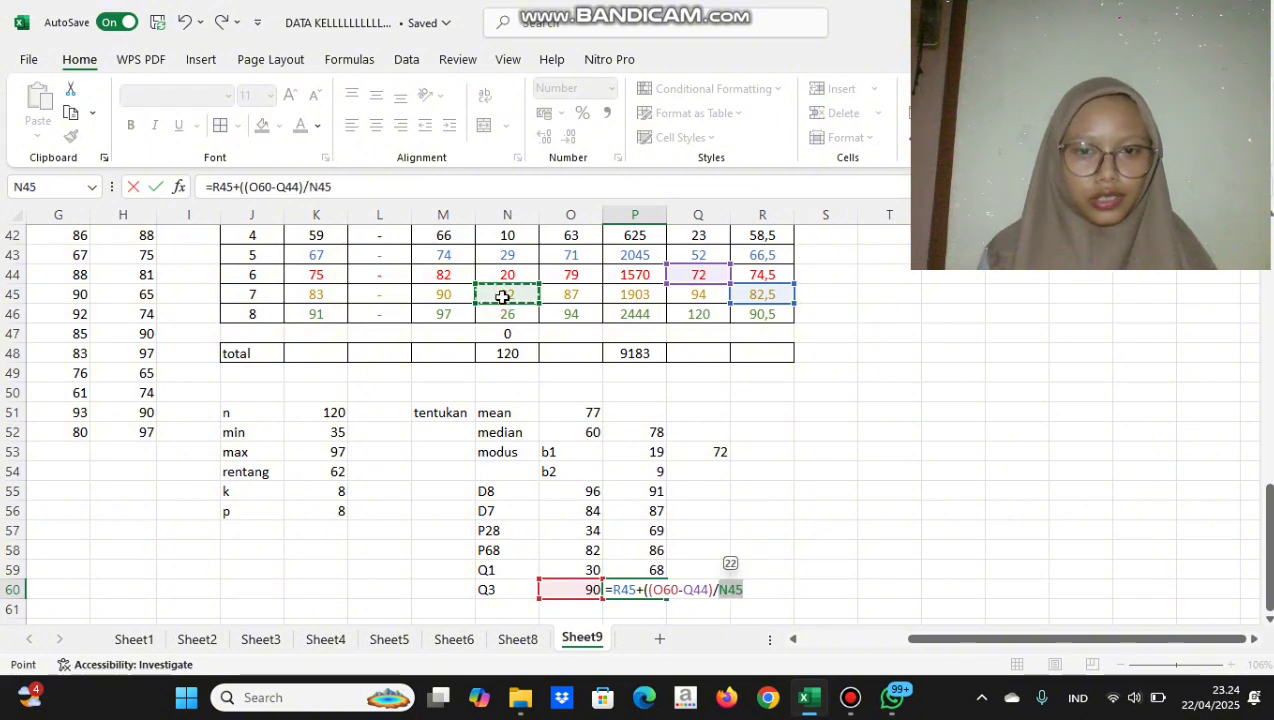
{"action": "type", "text": ")*"}
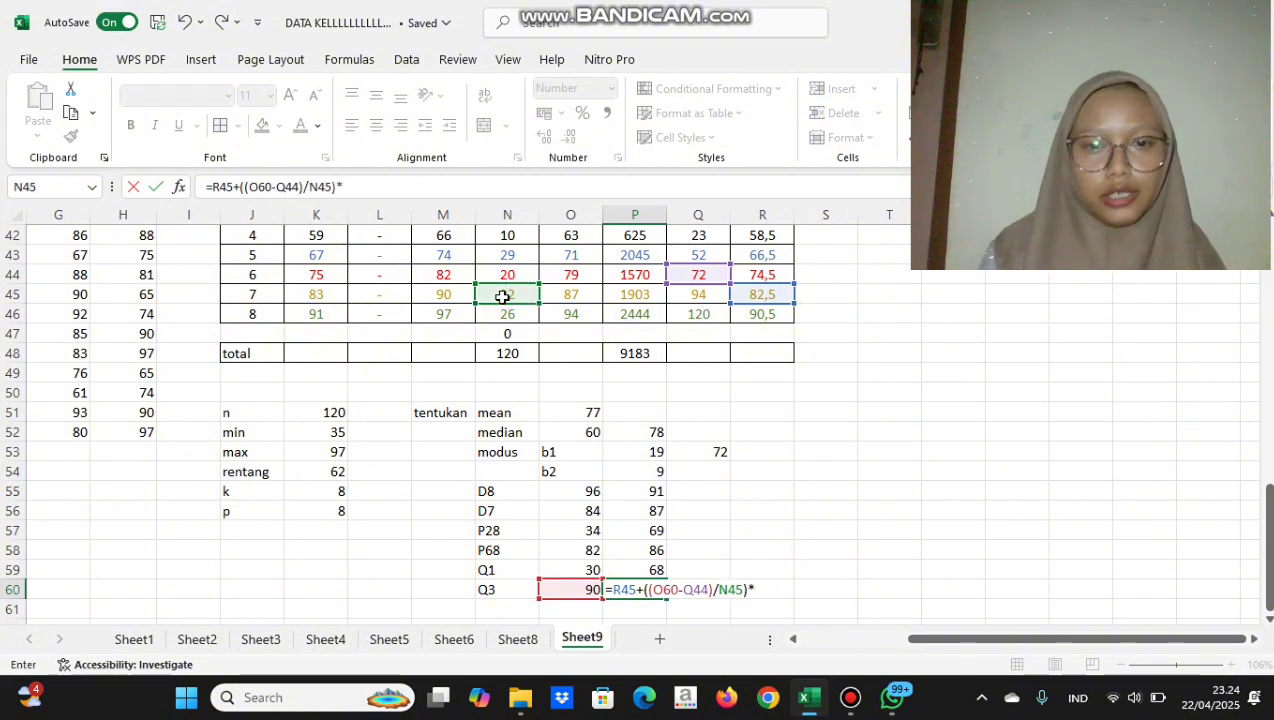
{"action": "left_click", "coordinate": [341, 513]}
{"action": "key", "text": "Return"}
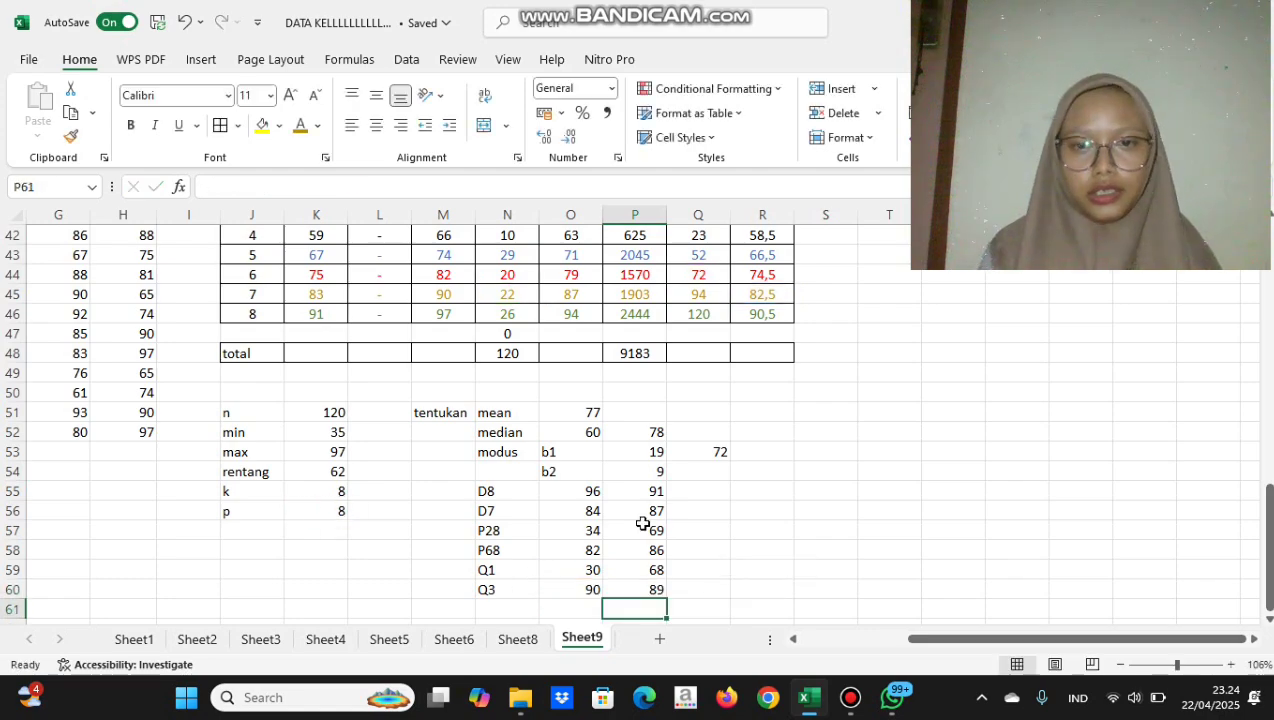
{"action": "scroll", "coordinate": [732, 531], "scroll_direction": "down", "scroll_amount": 3}
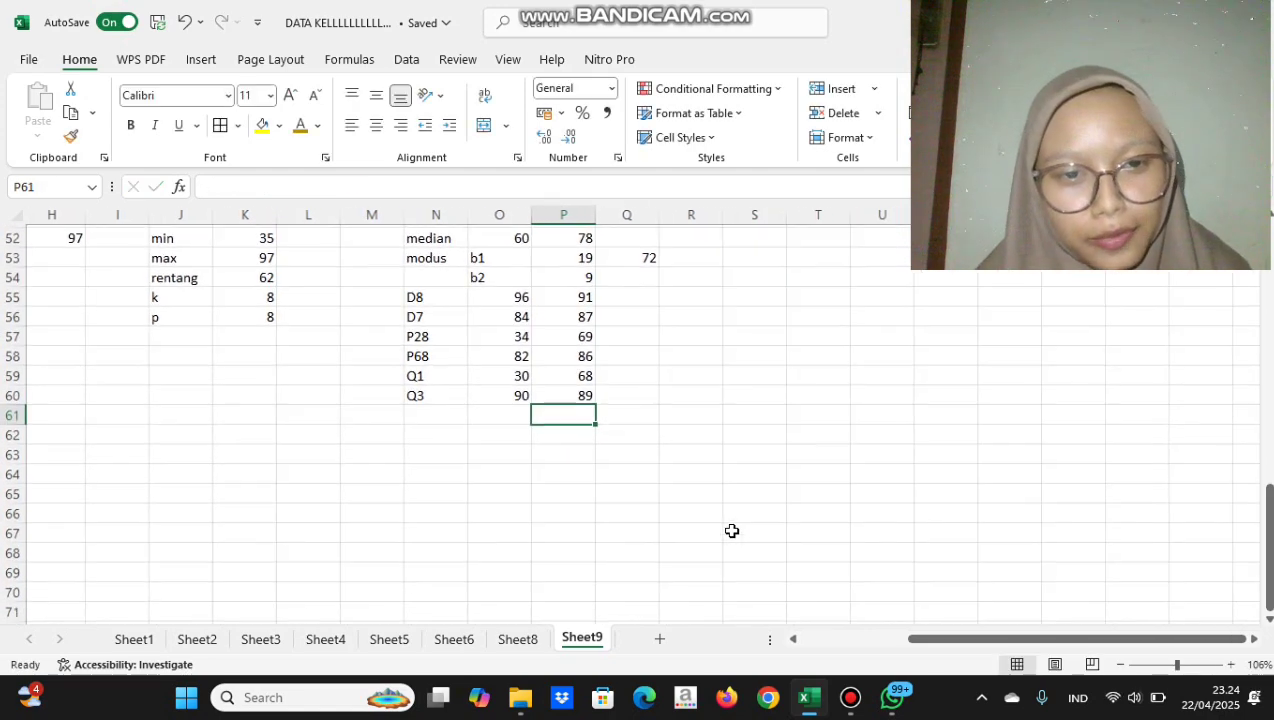
{"action": "scroll", "coordinate": [732, 531], "scroll_direction": "up", "scroll_amount": 2}
{"action": "scroll", "coordinate": [732, 531], "scroll_direction": "left", "scroll_amount": 2}
{"action": "scroll", "coordinate": [732, 531], "scroll_direction": "up", "scroll_amount": 5}
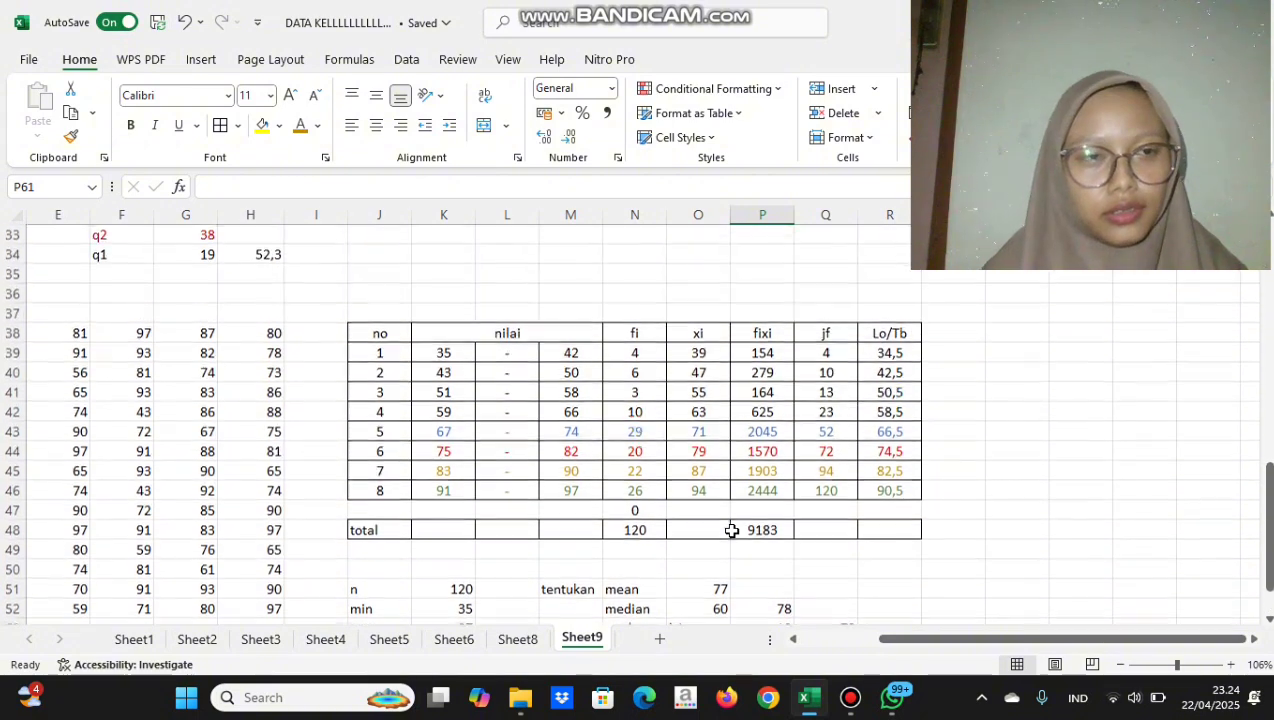
{"action": "scroll", "coordinate": [732, 531], "scroll_direction": "down", "scroll_amount": 2}
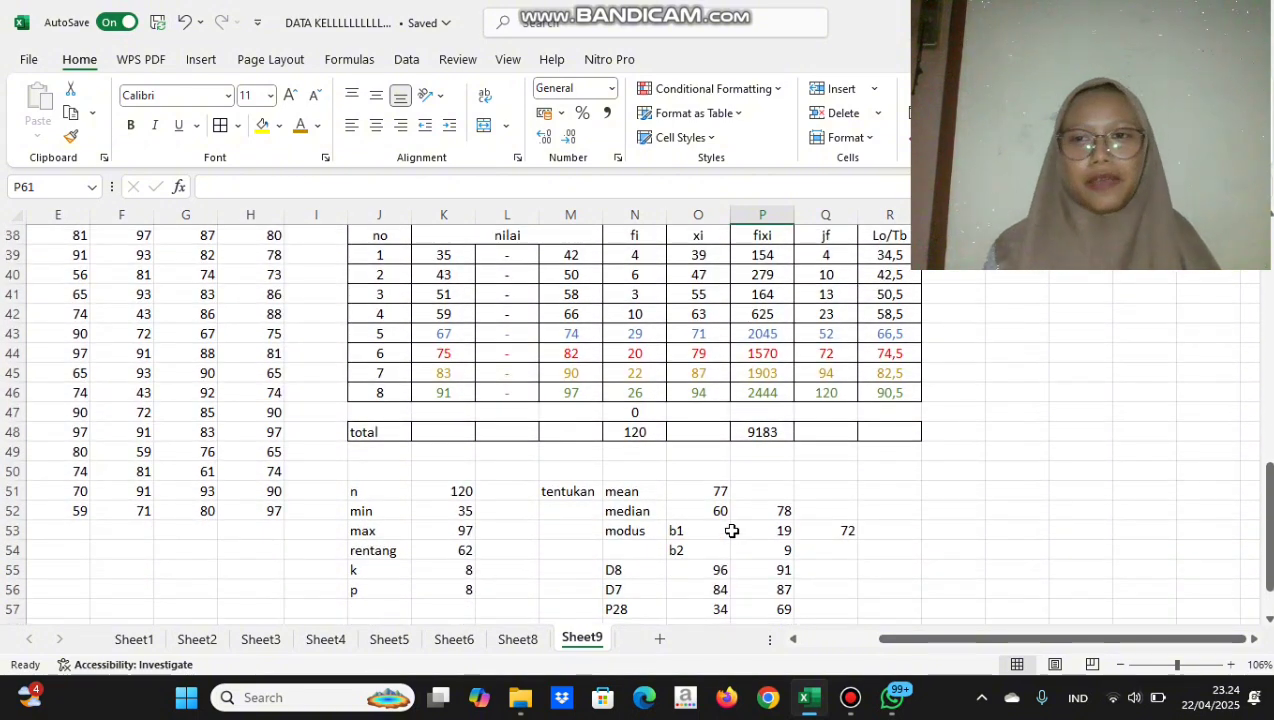